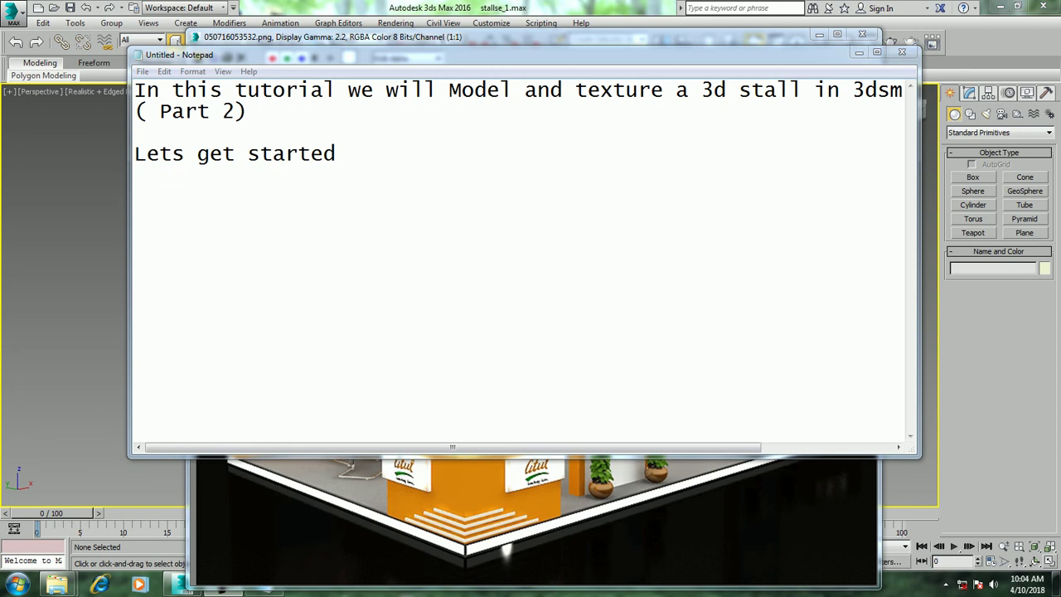
# Select the notes, minimize Notepad and move the render window aside to reveal the viewport
pyautogui.hotkey('shift', 'Home')
pyautogui.hotkey('shift', 'Up')
pyautogui.hotkey('shift', 'Up')
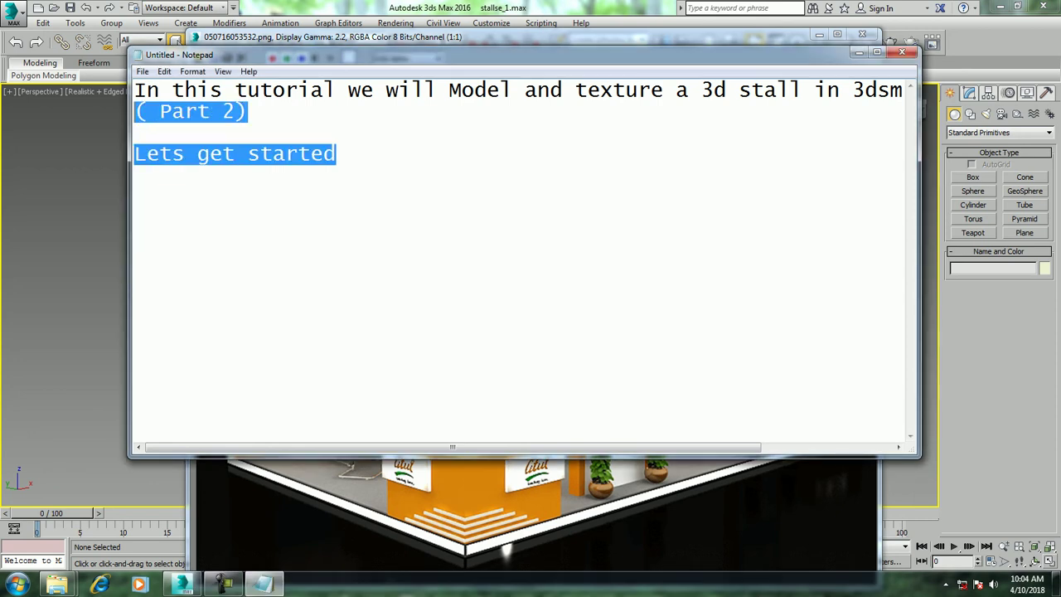
pyautogui.hotkey('shift', 'Up')
pyautogui.click(859, 52)
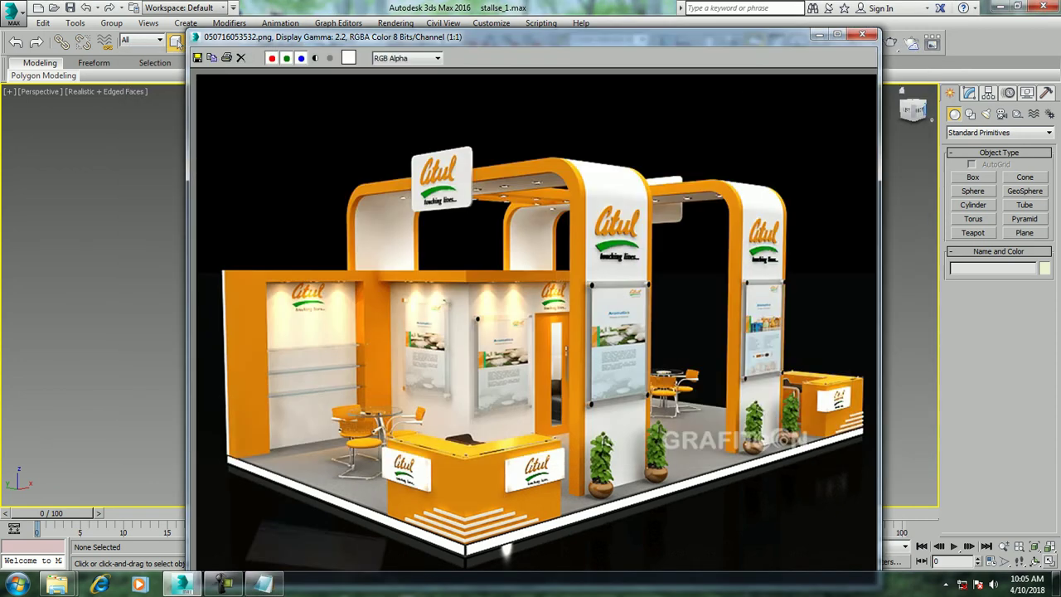
pyautogui.moveTo(580, 36); pyautogui.dragTo(197, 12)
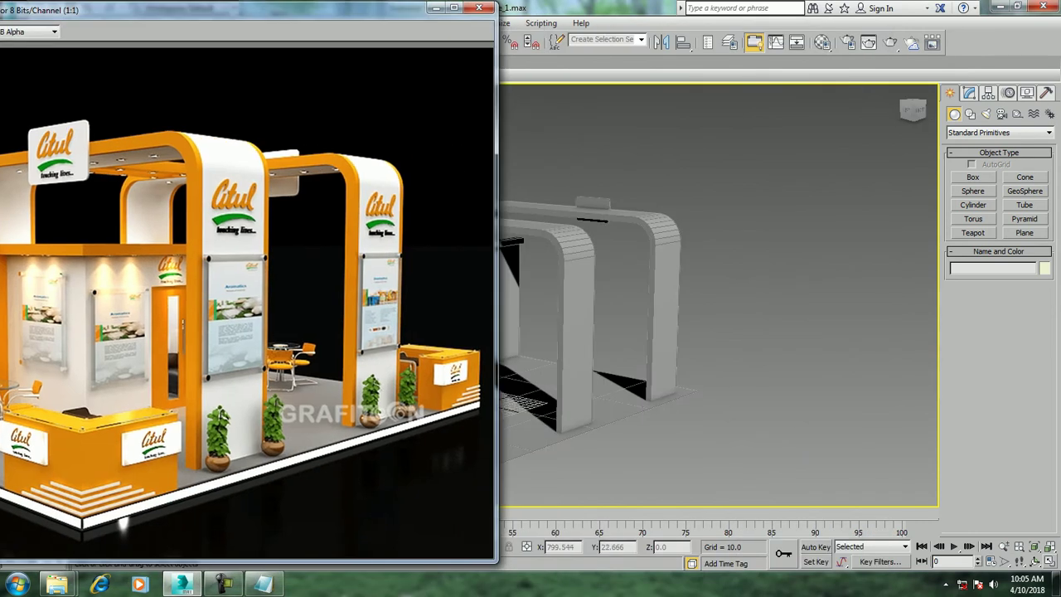
# Widen Plane001 by moving its right-edge vertices further along X
pyautogui.keyDown('alt'); pyautogui.moveTo(718, 295); pyautogui.dragTo(718, 91, button='middle'); pyautogui.keyUp('alt')
pyautogui.click(663, 332)
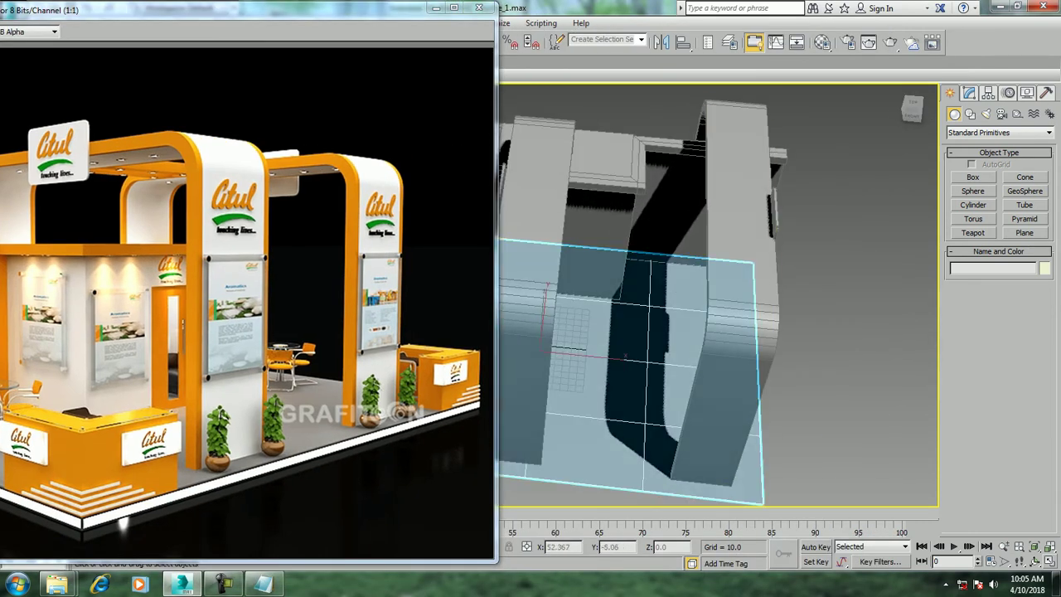
pyautogui.scroll(-4, 630, 282)
pyautogui.keyDown('alt'); pyautogui.moveTo(718, 295); pyautogui.dragTo(718, 241, button='middle'); pyautogui.keyUp('alt')
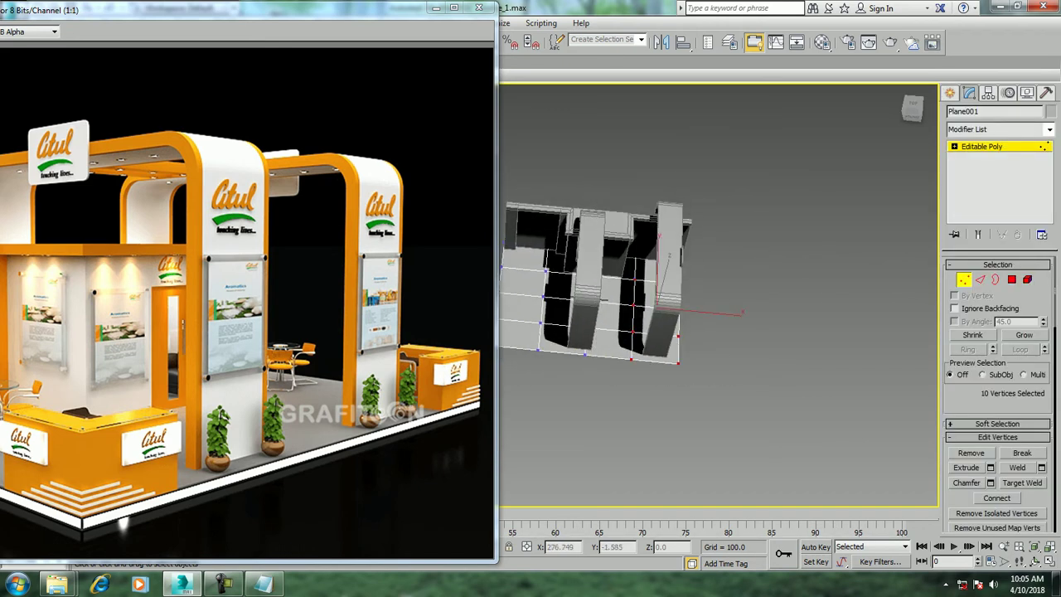
pyautogui.press('3')
pyautogui.press('1')
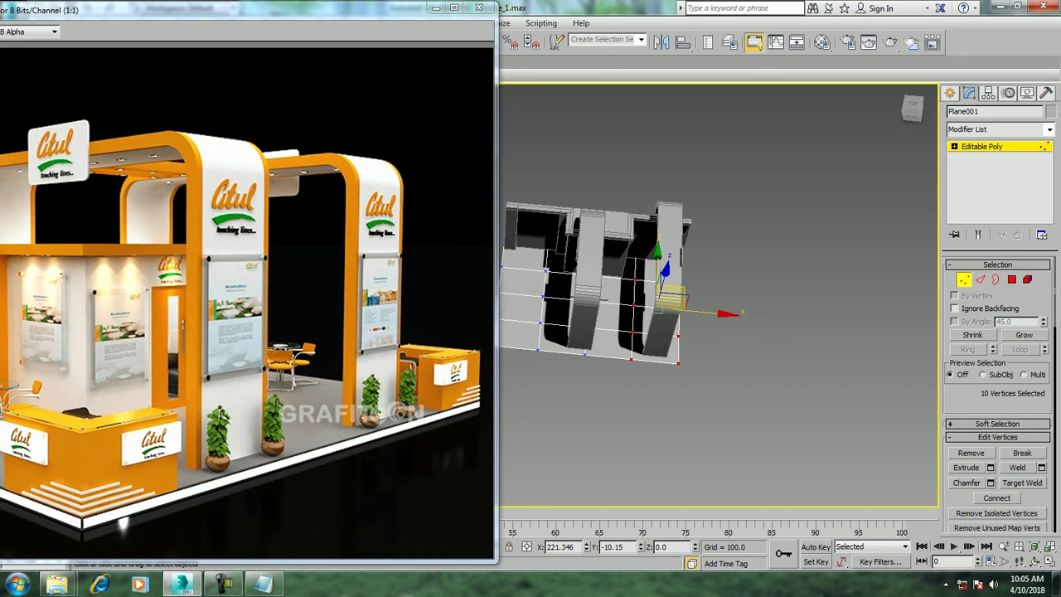
pyautogui.moveTo(717, 313); pyautogui.dragTo(734, 313)
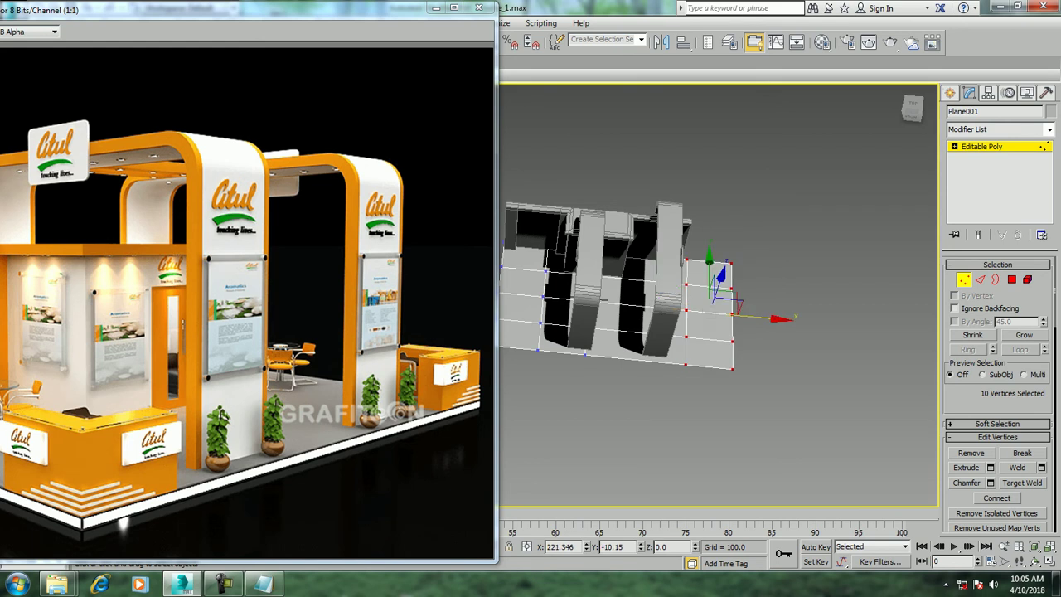
pyautogui.keyDown('alt'); pyautogui.moveTo(734, 313); pyautogui.dragTo(829, 301, button='middle'); pyautogui.keyUp('alt')
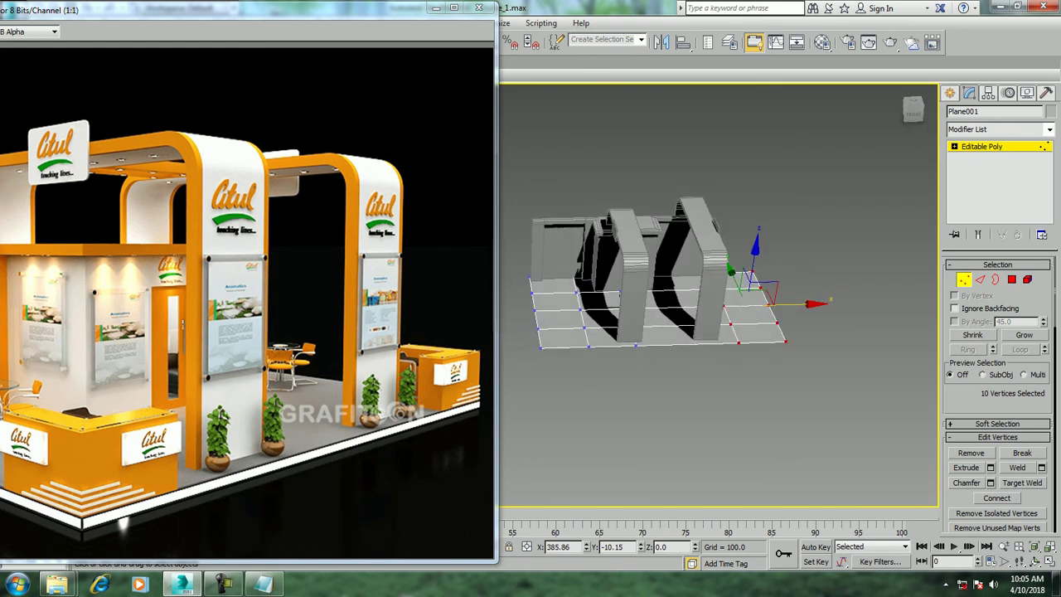
pyautogui.press('1')
# Stretch the back wall Line001 by moving its right-end vertices along X to the second arch
pyautogui.keyDown('alt'); pyautogui.moveTo(828, 302); pyautogui.dragTo(705, 274, button='middle'); pyautogui.keyUp('alt')
pyautogui.click(609, 218)
pyautogui.press('1')
pyautogui.keyDown('ctrl'); pyautogui.moveTo(706, 161); pyautogui.dragTo(798, 373); pyautogui.keyUp('ctrl')
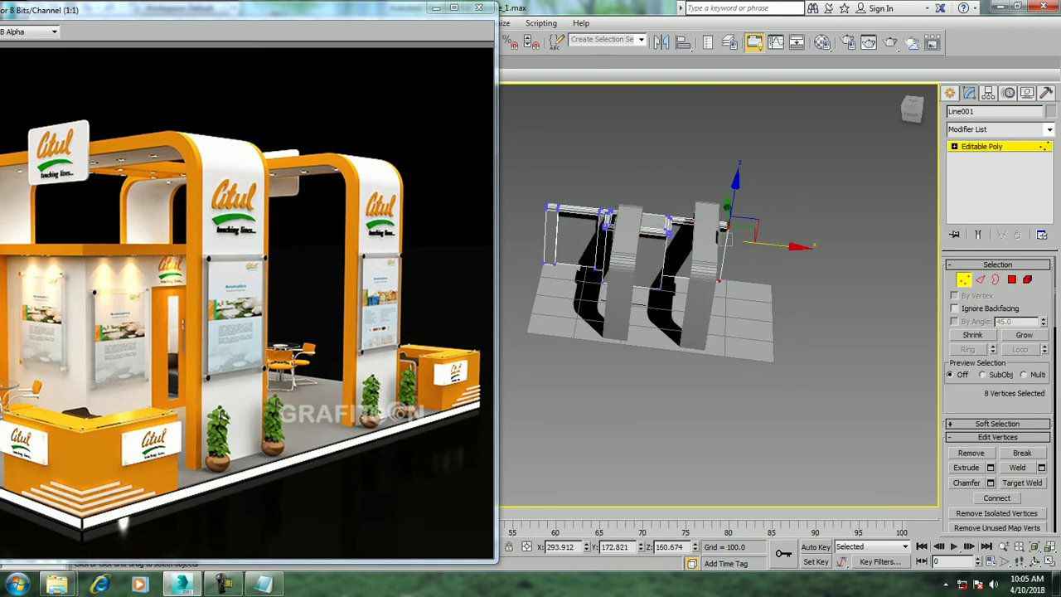
pyautogui.moveTo(771, 236); pyautogui.dragTo(808, 243)
pyautogui.keyDown('alt'); pyautogui.moveTo(809, 243); pyautogui.dragTo(729, 248, button='middle'); pyautogui.keyUp('alt')
pyautogui.scroll(5, 718, 249)
pyautogui.scroll(-4, 718, 249)
pyautogui.scroll(2, 718, 249)
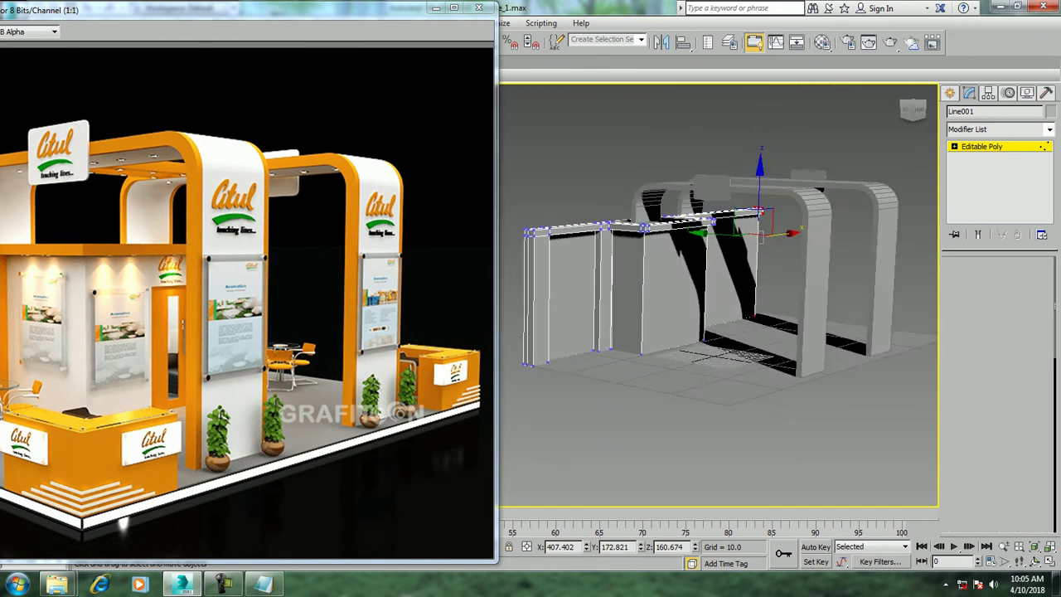
pyautogui.press('1')
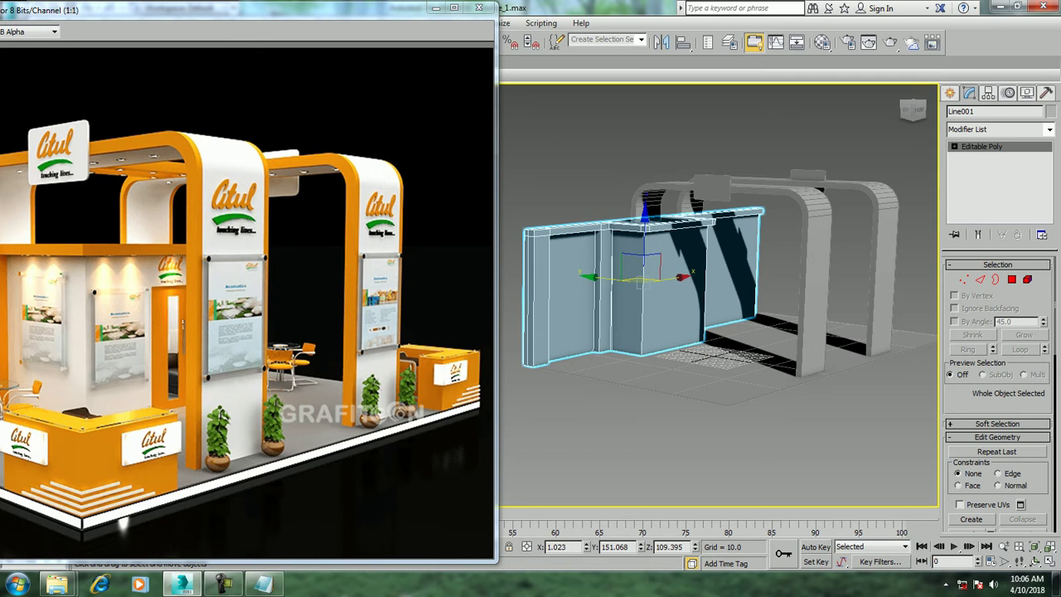
# Maximize a single viewport with Alt+W and zoom and pan to recentre the wall
pyautogui.keyDown('alt'); pyautogui.moveTo(717, 248); pyautogui.dragTo(718, 331, button='middle'); pyautogui.keyUp('alt')
pyautogui.hotkey('alt', 'w')
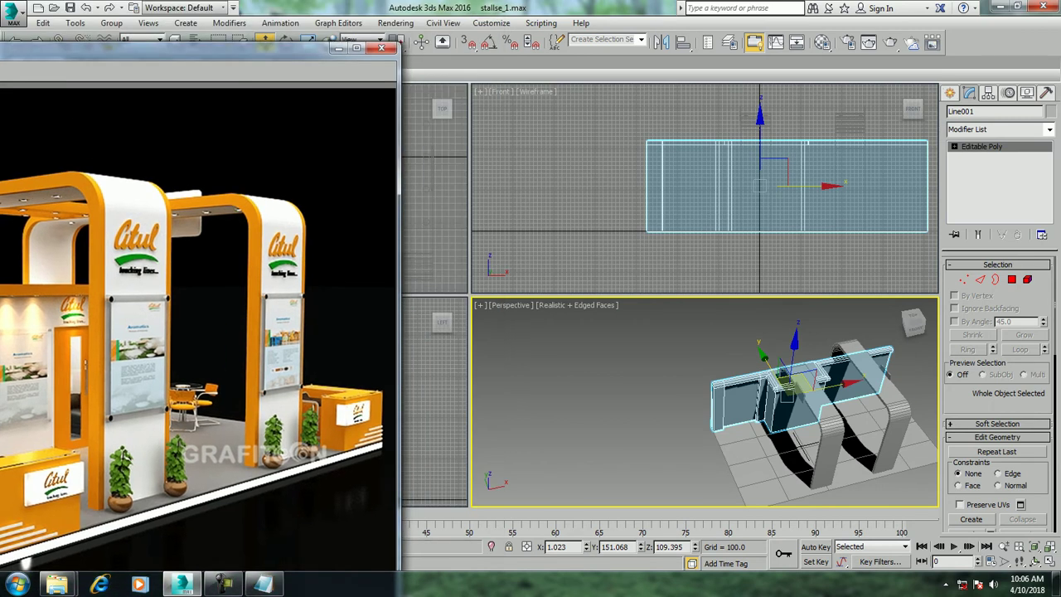
pyautogui.hotkey('alt', 'w')
pyautogui.scroll(3, 670, 295)
pyautogui.moveTo(670, 249); pyautogui.dragTo(724, 311, button='middle')
pyautogui.scroll(-5, 727, 333)
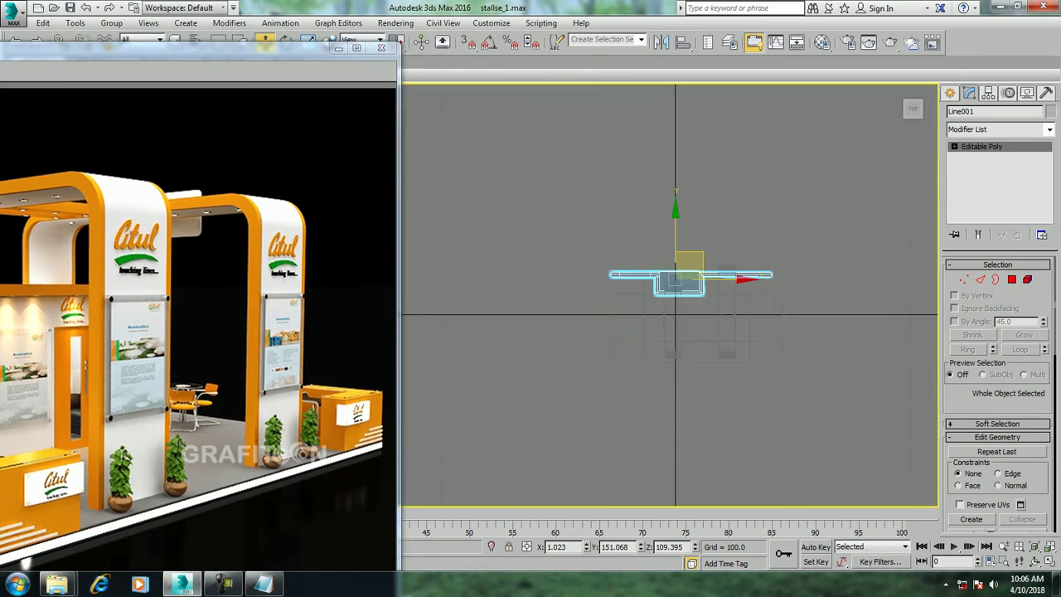
pyautogui.scroll(2, 787, 365)
pyautogui.scroll(2, 788, 365)
pyautogui.scroll(2, 788, 365)
pyautogui.scroll(1, 806, 324)
# Start a Line spline from Create > Shapes, pan the Top view, then cancel it
pyautogui.click(950, 93)
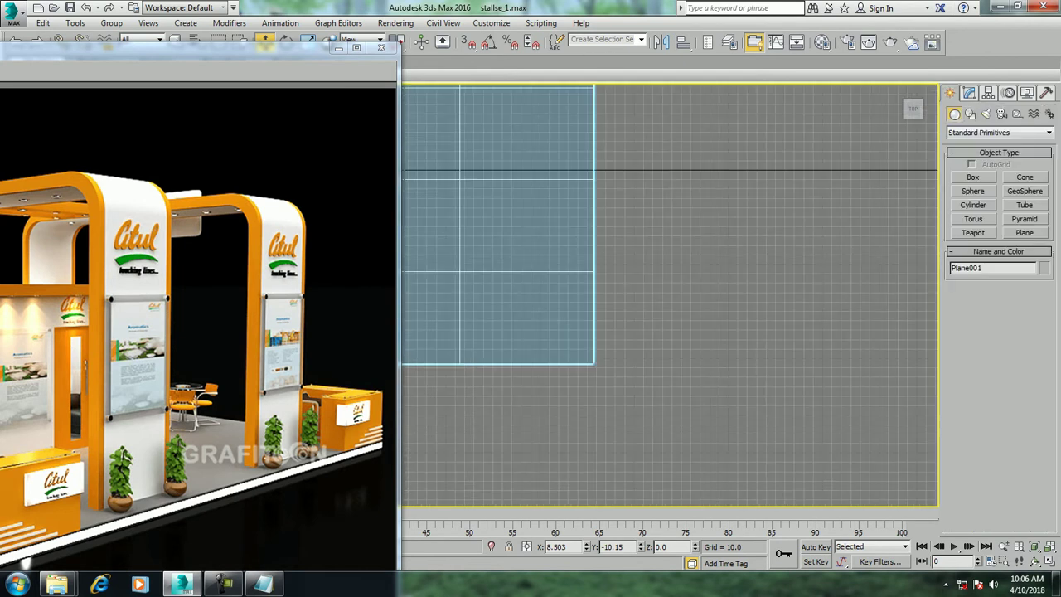
pyautogui.click(970, 114)
pyautogui.click(973, 187)
pyautogui.scroll(1, 497, 332)
pyautogui.scroll(1, 497, 332)
pyautogui.scroll(1, 497, 332)
pyautogui.moveTo(581, 249); pyautogui.dragTo(789, 265, button='middle')
pyautogui.scroll(-2, 829, 356)
pyautogui.scroll(-2, 912, 356)
pyautogui.scroll(-2, 497, 360)
pyautogui.rightClick(647, 348)
# Pick the right-hand arch frame and return to the four-viewport layout
pyautogui.scroll(1, 829, 325)
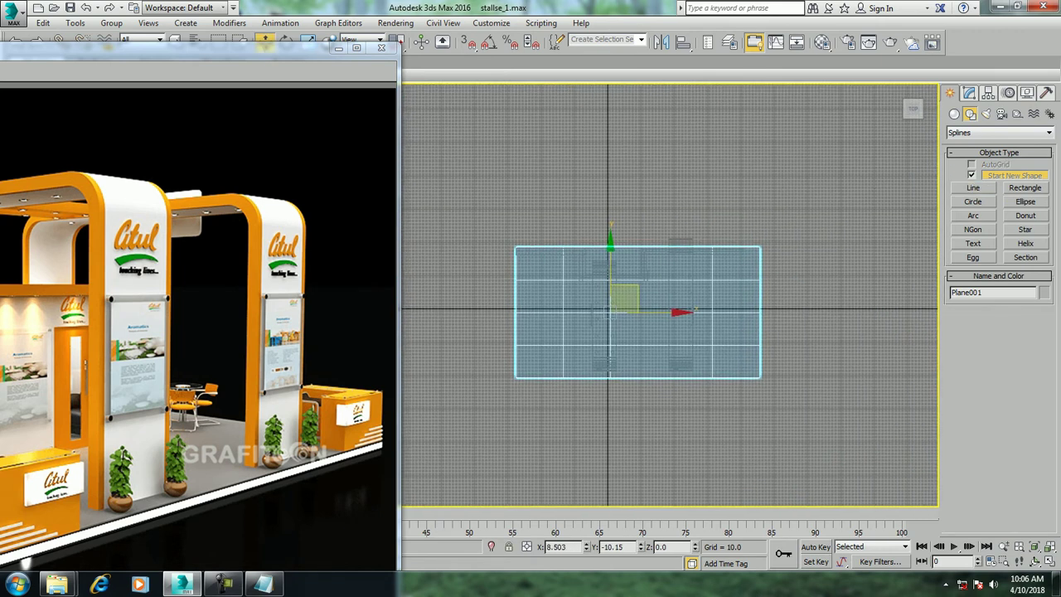
pyautogui.scroll(1, 829, 324)
pyautogui.press('Delete')
pyautogui.hotkey('alt', 'w')
pyautogui.press('Delete')
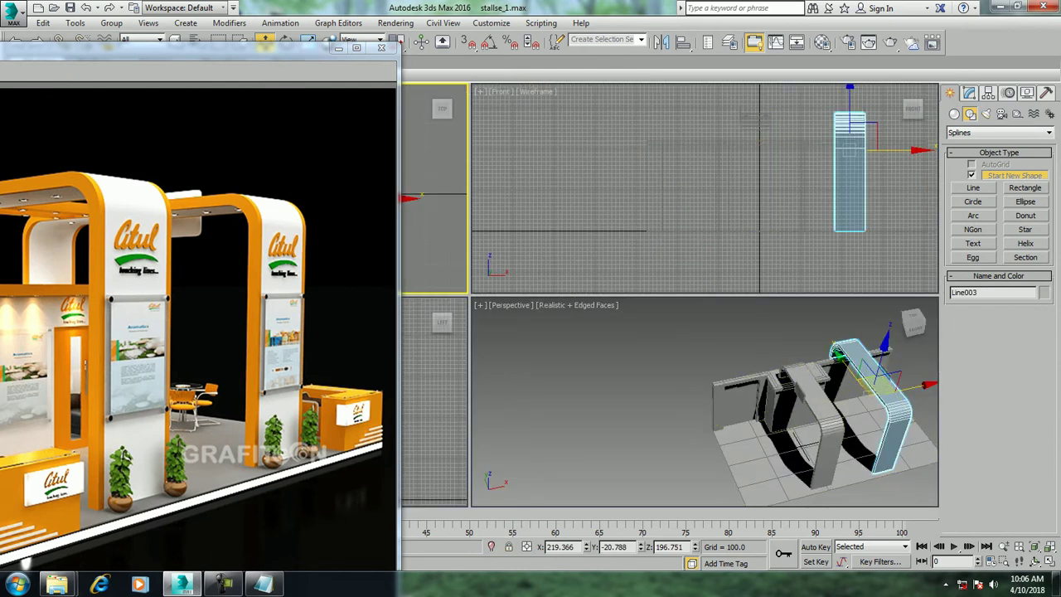
# Select Line003's bottom vertices in Vertex mode within a maximized Top view
pyautogui.click(969, 93)
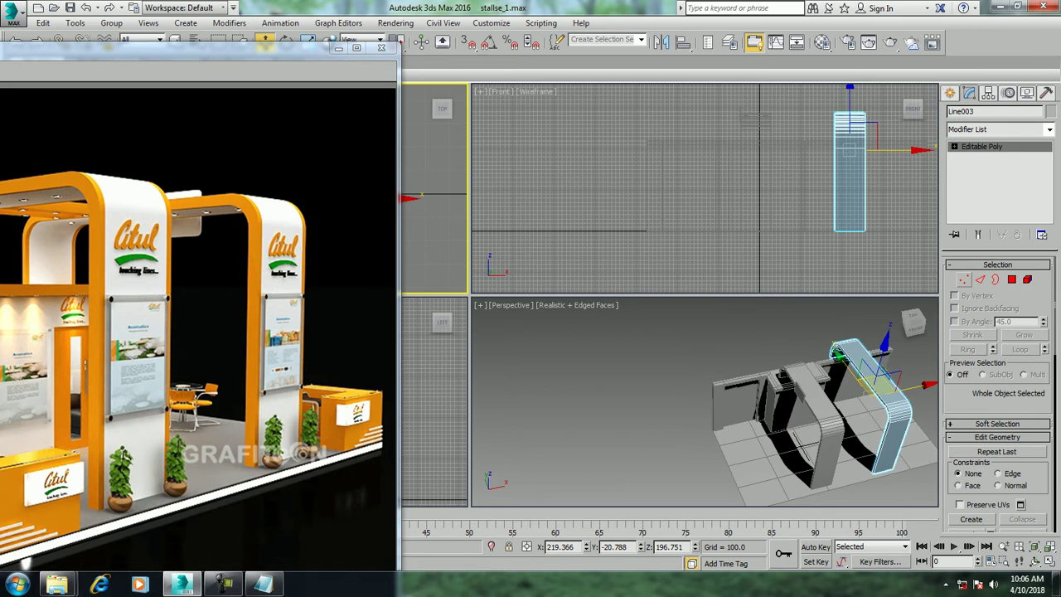
pyautogui.click(963, 279)
pyautogui.moveTo(792, 98); pyautogui.dragTo(871, 145)
pyautogui.moveTo(870, 145); pyautogui.dragTo(852, 157, button='middle')
pyautogui.hotkey('alt', 'w')
pyautogui.press('t')
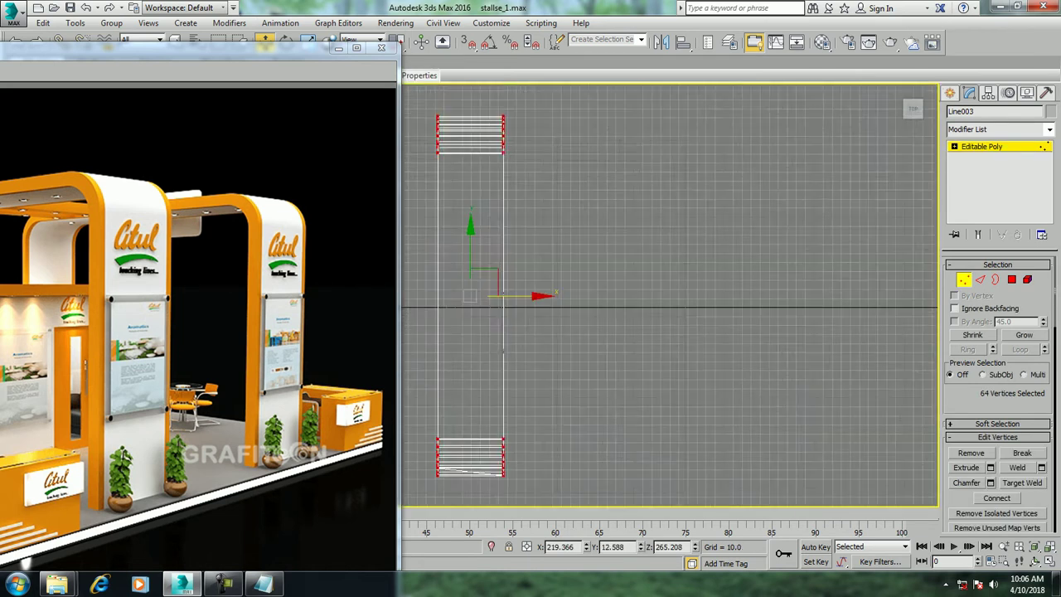
pyautogui.moveTo(663, 274); pyautogui.dragTo(697, 278, button='middle')
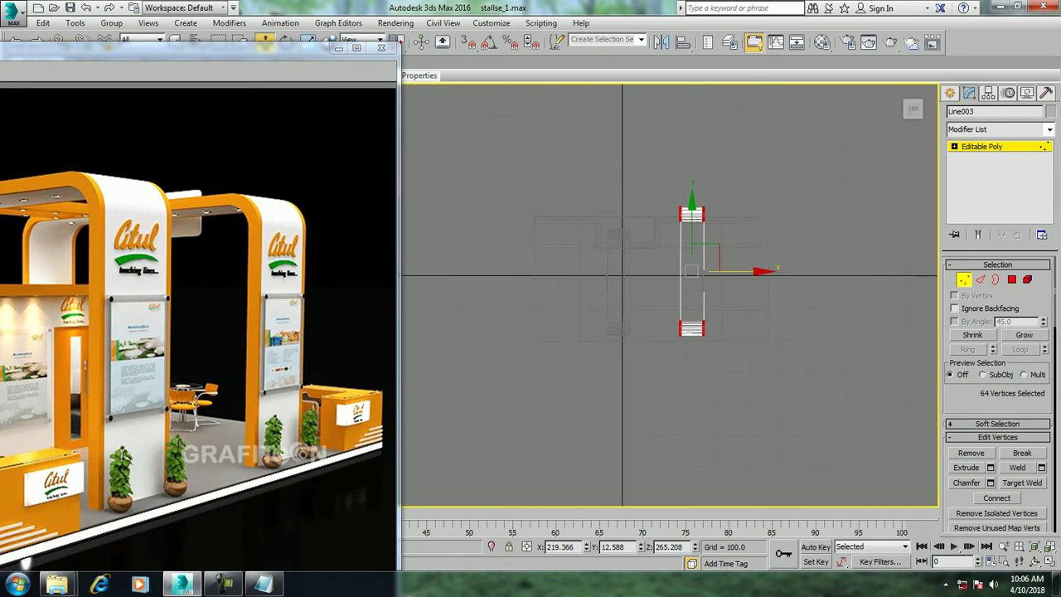
pyautogui.moveTo(685, 334); pyautogui.dragTo(711, 309)
# Zoom in on the arch, exit Vertex mode and hide the grid
pyautogui.moveTo(713, 332); pyautogui.dragTo(634, 240, button='middle')
pyautogui.scroll(2, 581, 207)
pyautogui.press('1')
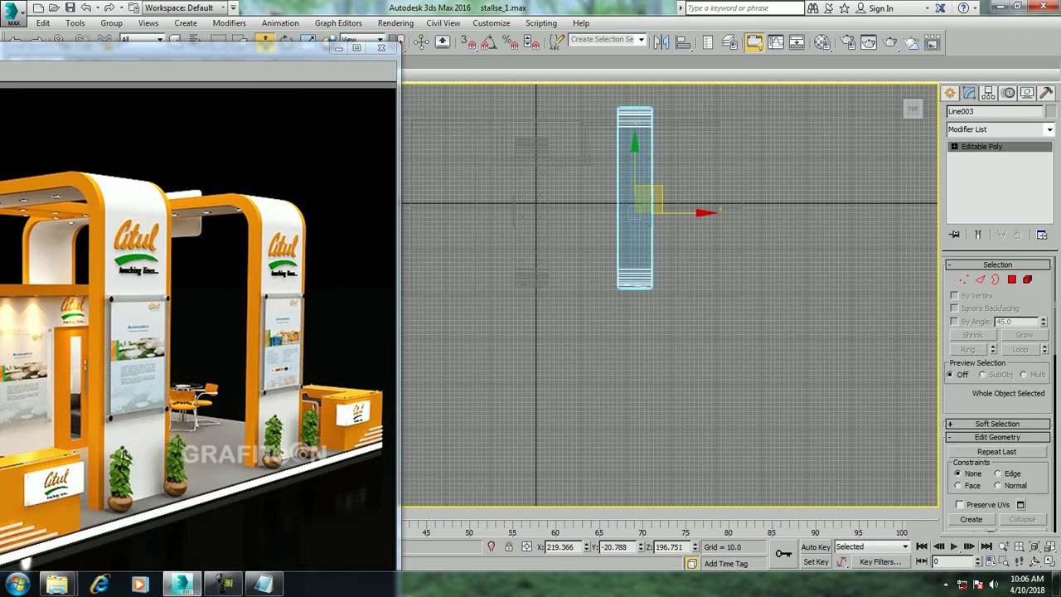
pyautogui.press('g')
pyautogui.scroll(1, 679, 124)
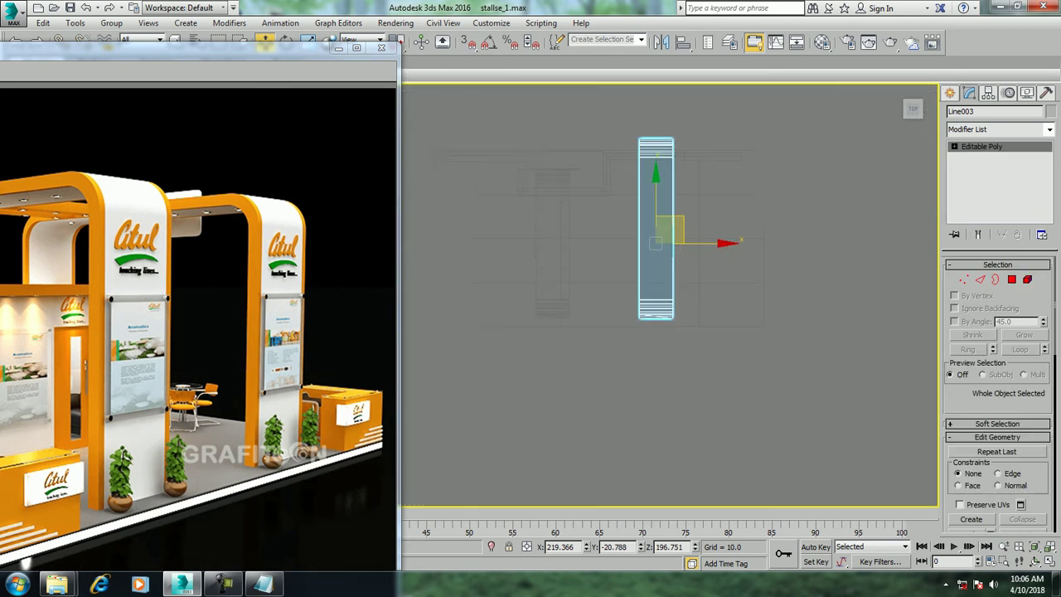
pyautogui.scroll(1, 679, 124)
pyautogui.click(950, 92)
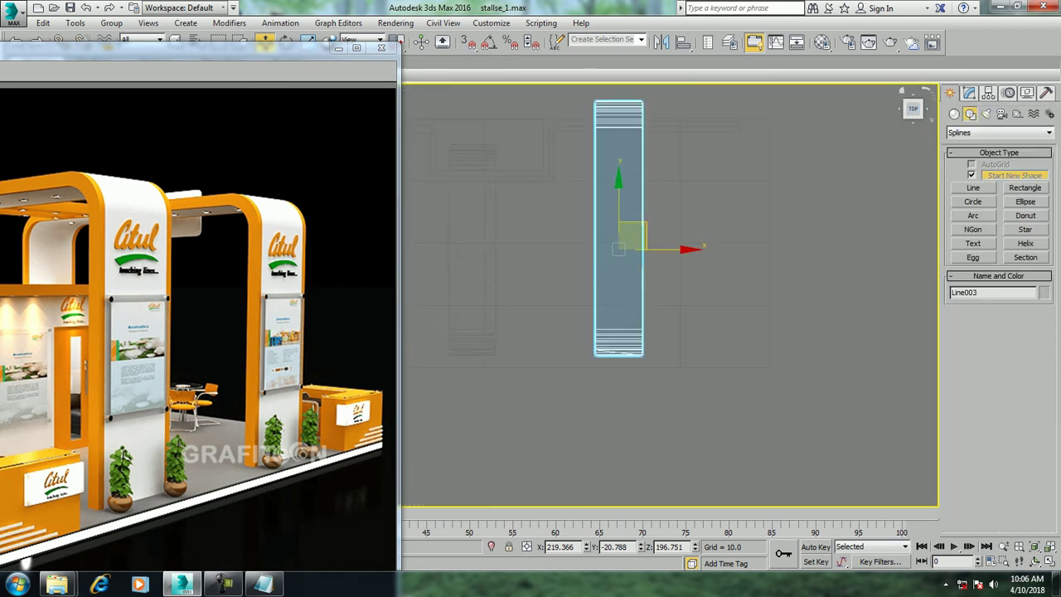
# Draw a closed L-shaped Line spline beside the right-hand arch, answering Yes to Close spline
pyautogui.click(973, 187)
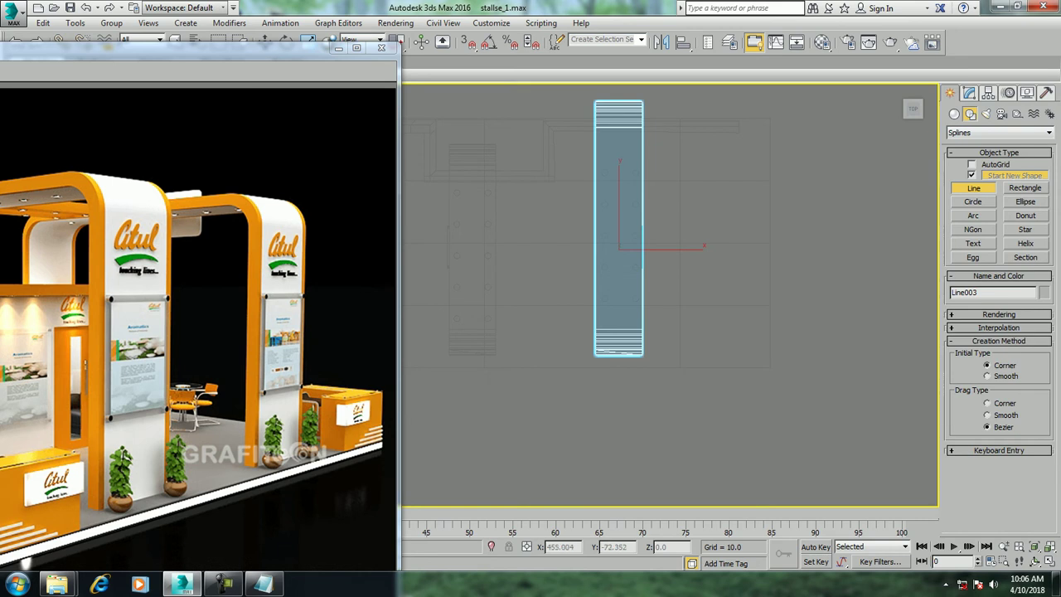
pyautogui.click(769, 284)
pyautogui.click(769, 363)
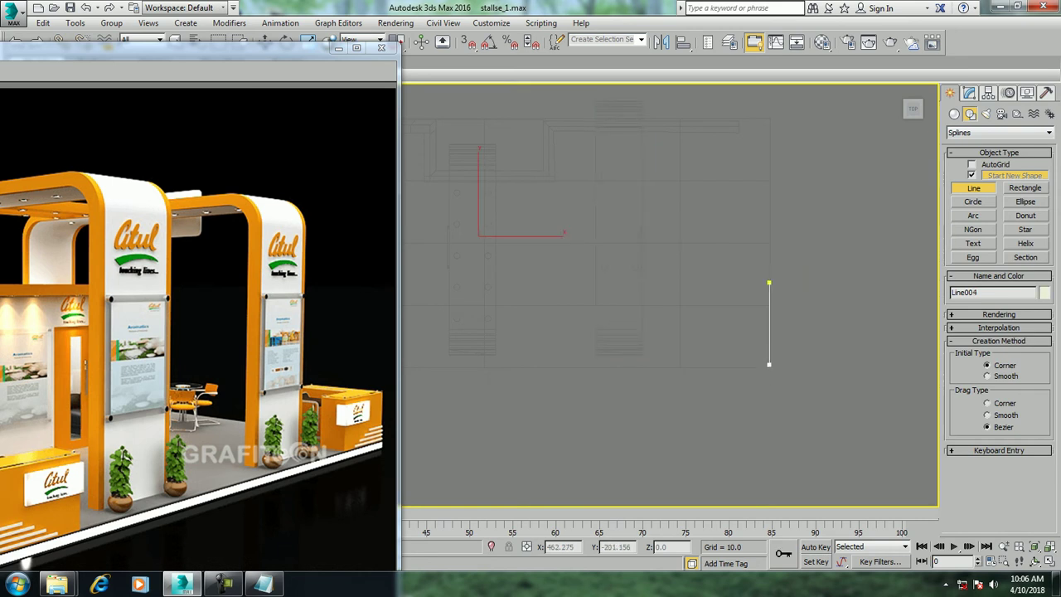
pyautogui.click(769, 367)
pyautogui.click(680, 367)
pyautogui.click(680, 347)
pyautogui.click(745, 347)
pyautogui.click(745, 285)
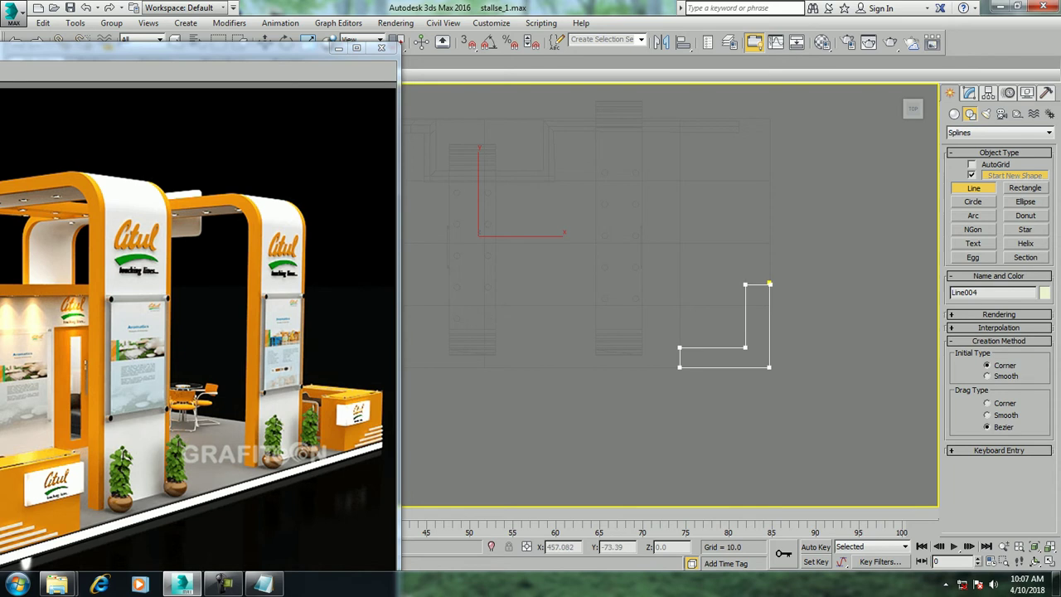
pyautogui.click(769, 285)
pyautogui.click(514, 334)
# Raise the top-left corner and the inner bottom corners to refine the L outline
pyautogui.click(737, 315)
pyautogui.moveTo(736, 316); pyautogui.dragTo(736, 315)
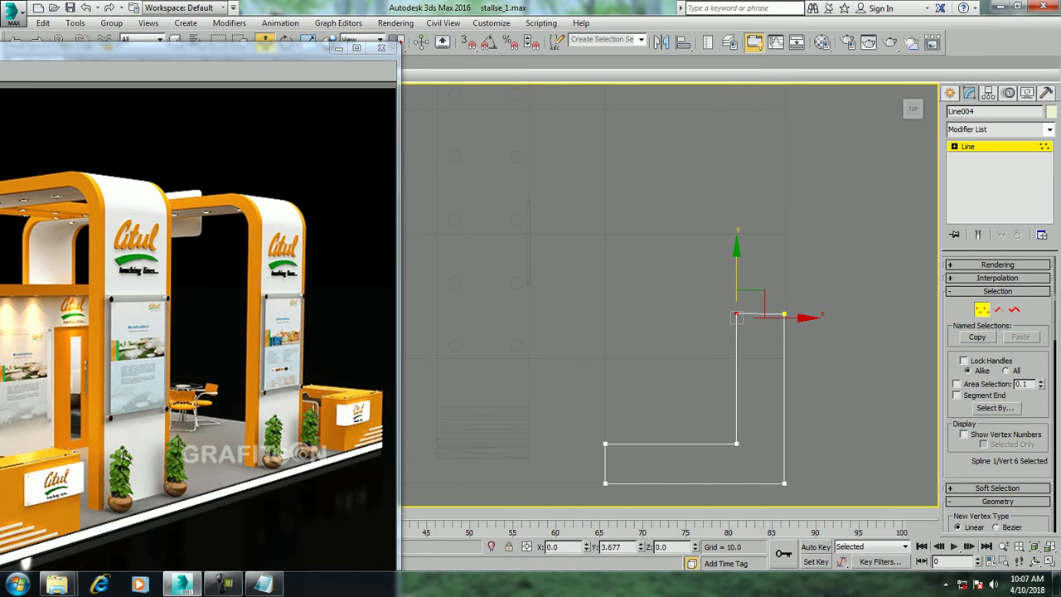
pyautogui.hotkey('ctrl', 'z')
pyautogui.moveTo(736, 316); pyautogui.dragTo(736, 313)
pyautogui.moveTo(555, 423); pyautogui.dragTo(764, 459)
pyautogui.moveTo(605, 398); pyautogui.dragTo(605, 387)
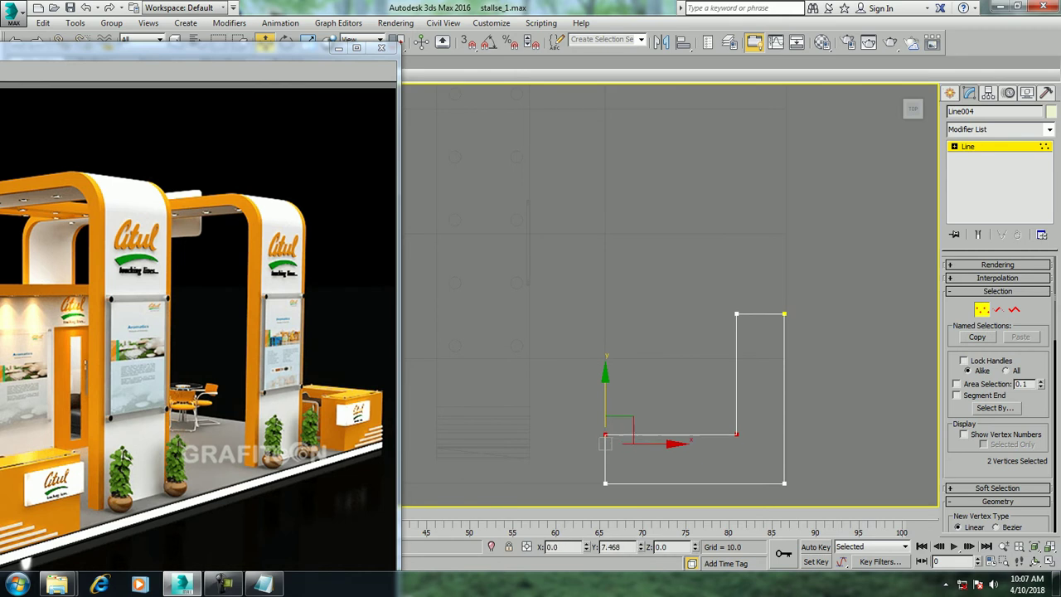
# Check the outline in a maximized Perspective view and exit Vertex mode
pyautogui.hotkey('alt', 'w')
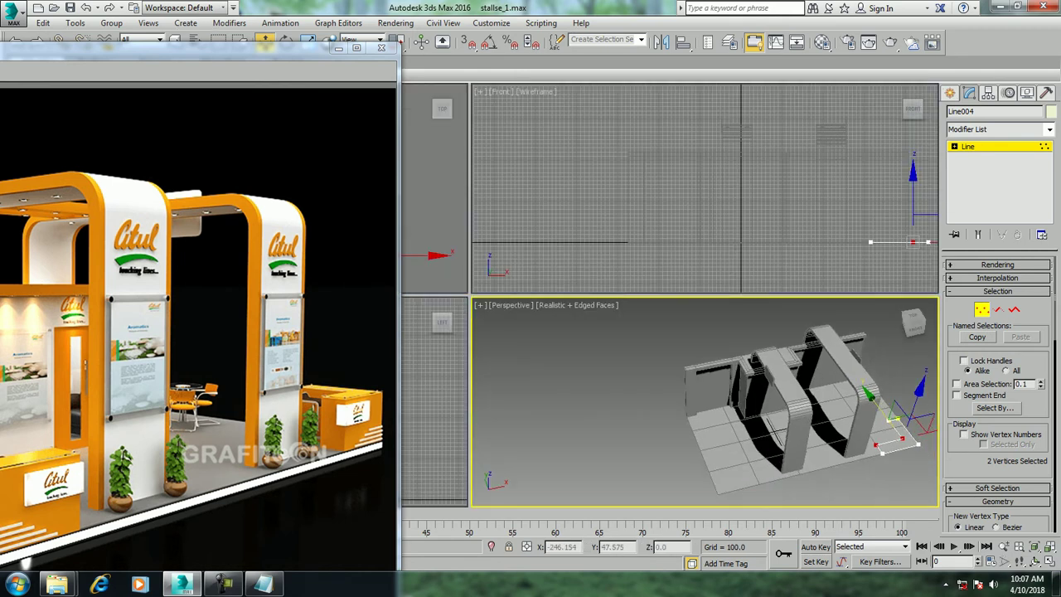
pyautogui.hotkey('alt', 'w')
pyautogui.scroll(3, 670, 295)
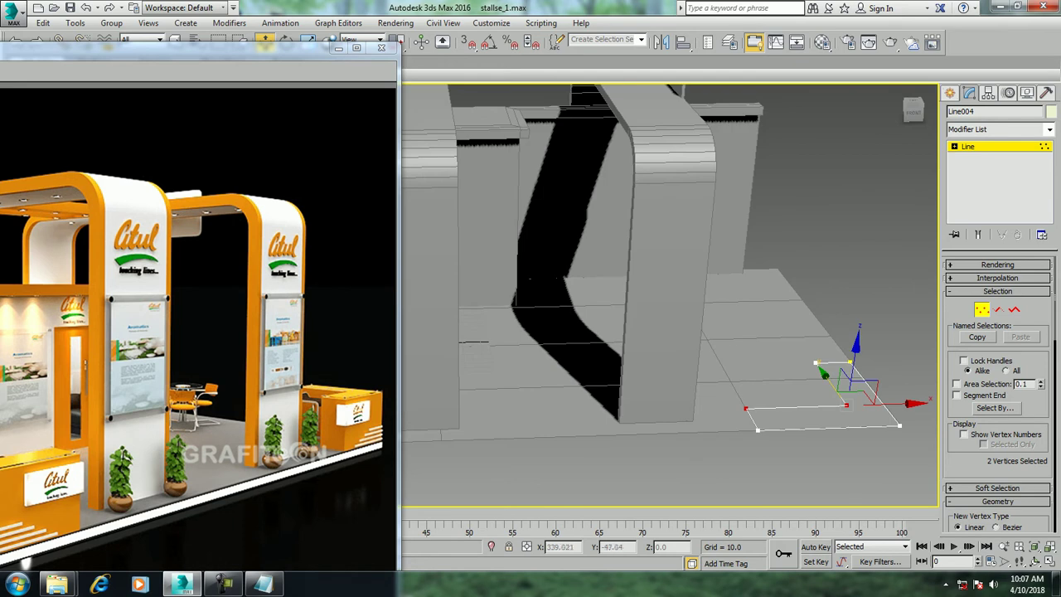
pyautogui.scroll(2, 670, 295)
pyautogui.press('1')
pyautogui.scroll(-5, 670, 295)
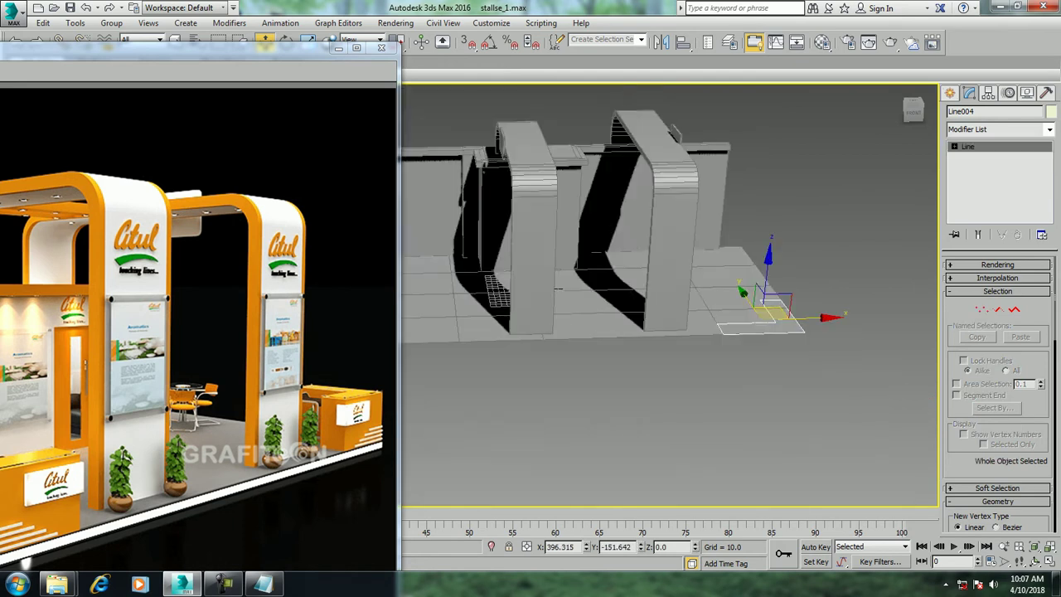
pyautogui.scroll(4, 670, 295)
# Apply an Extrude modifier to Line004 with an Amount of 55
pyautogui.click(1048, 129)
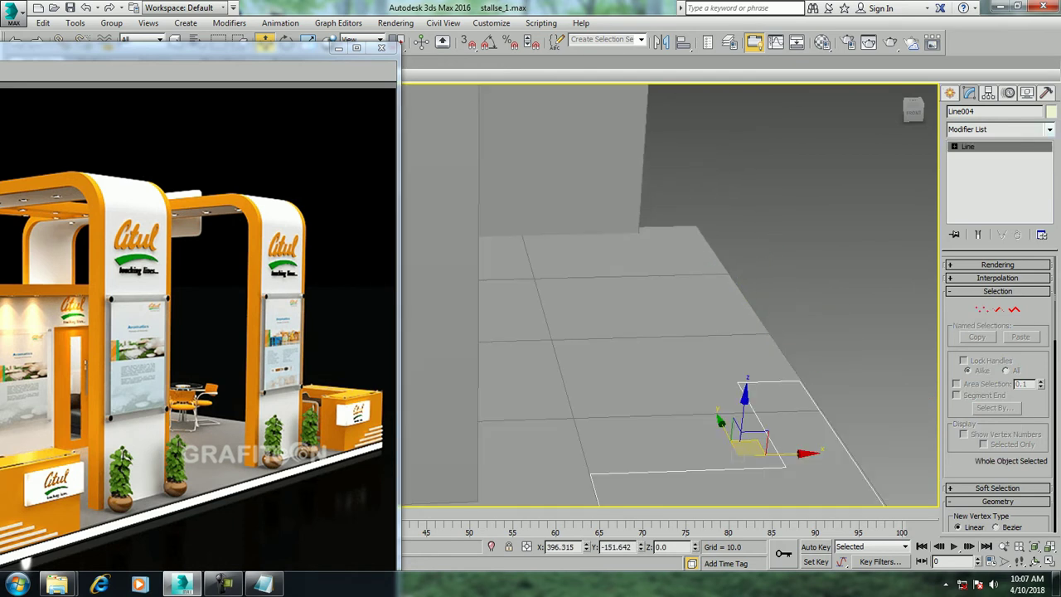
pyautogui.write('ex')
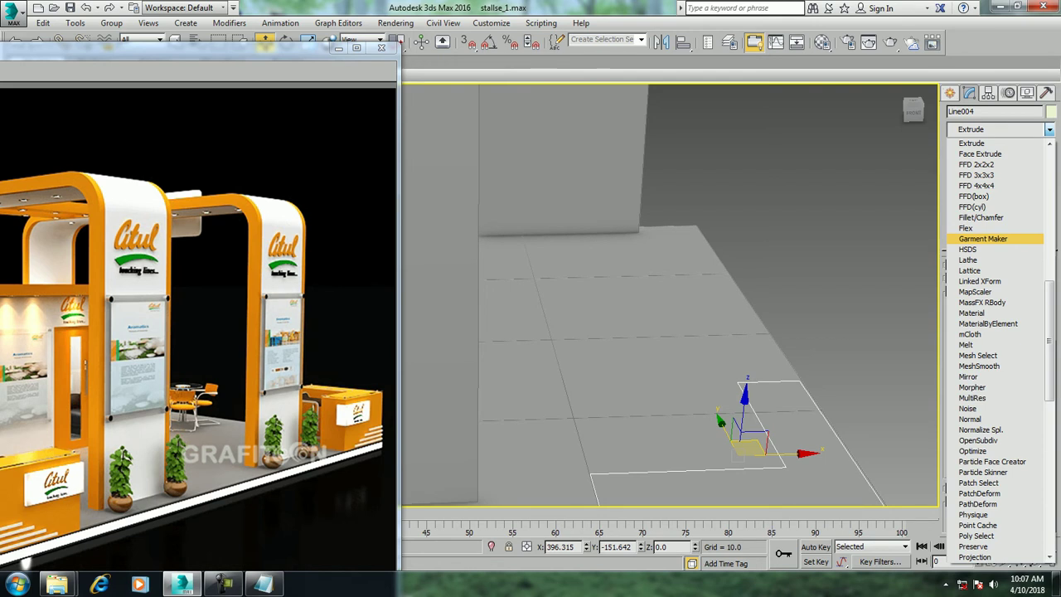
pyautogui.click(971, 144)
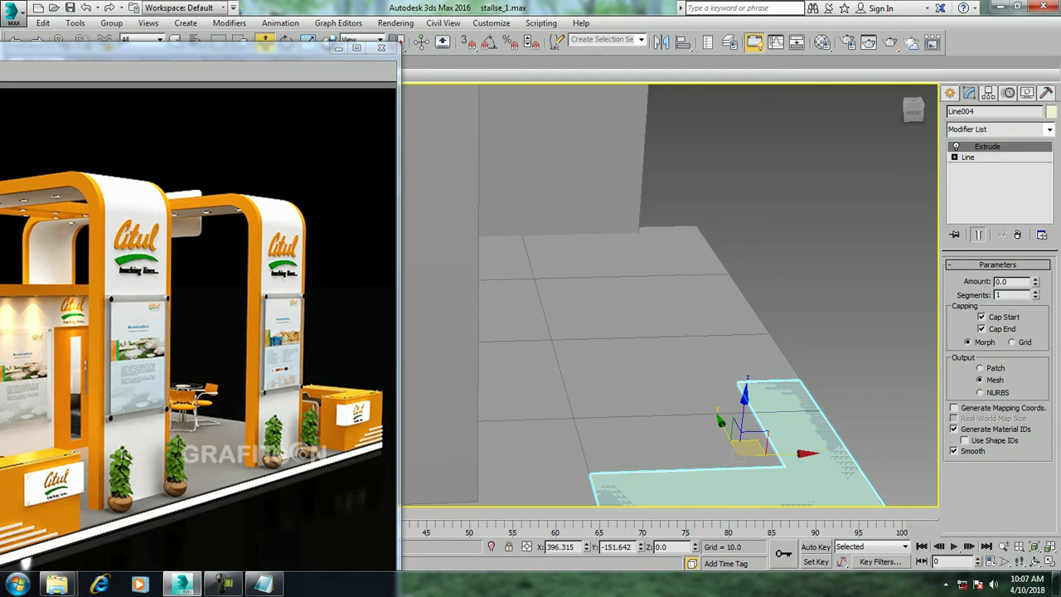
pyautogui.moveTo(1035, 281)
pyautogui.mouseDown()
pyautogui.moveTo(1035, 257)
pyautogui.moveTo(1035, 286)
pyautogui.mouseUp()
pyautogui.moveTo(663, 331); pyautogui.dragTo(721, 308, button='middle')
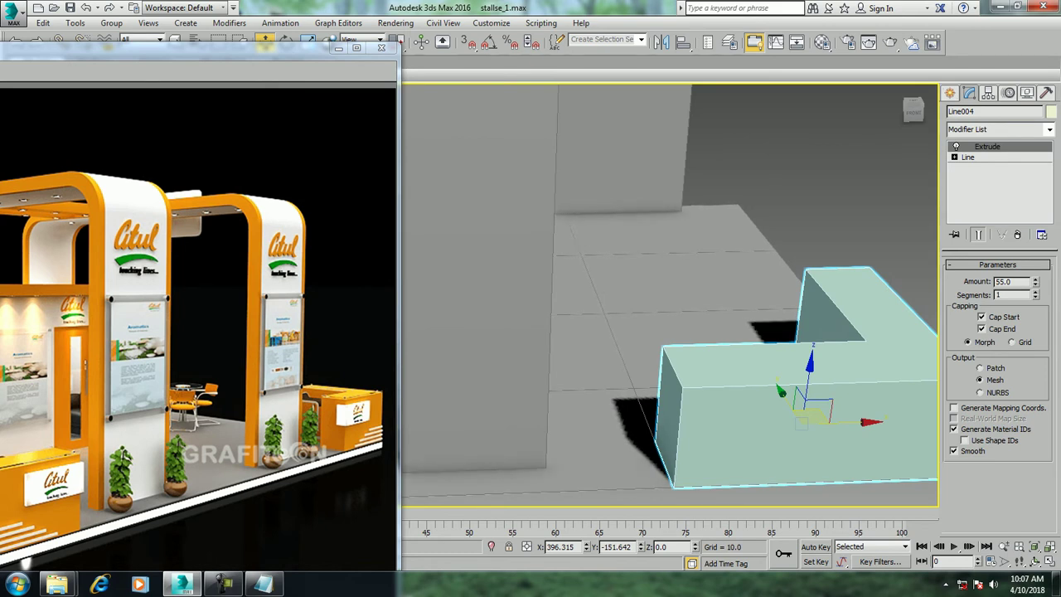
# Frame the L-shaped block and switch to a maximized Top view
pyautogui.scroll(-2, 796, 381)
pyautogui.scroll(-5, 796, 381)
pyautogui.scroll(1, 796, 381)
pyautogui.scroll(3, 796, 382)
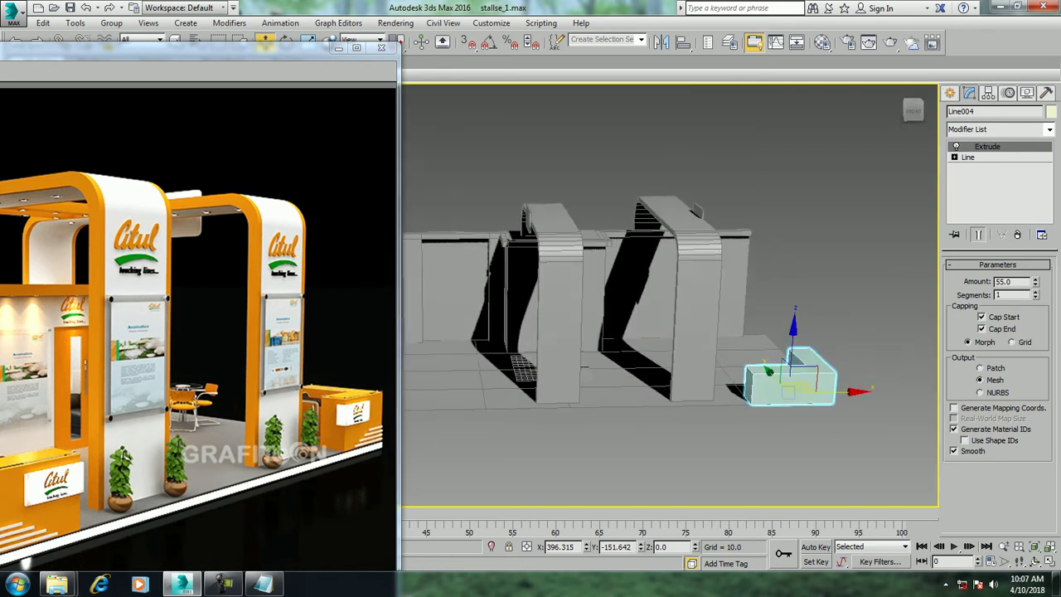
pyautogui.moveTo(746, 348); pyautogui.dragTo(642, 307, button='middle')
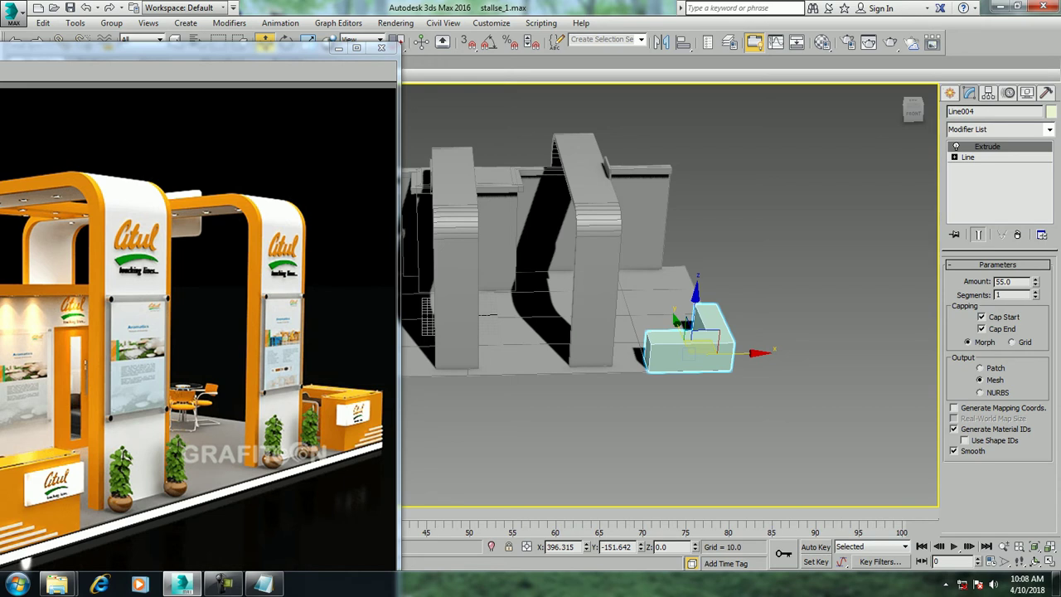
pyautogui.press('z')
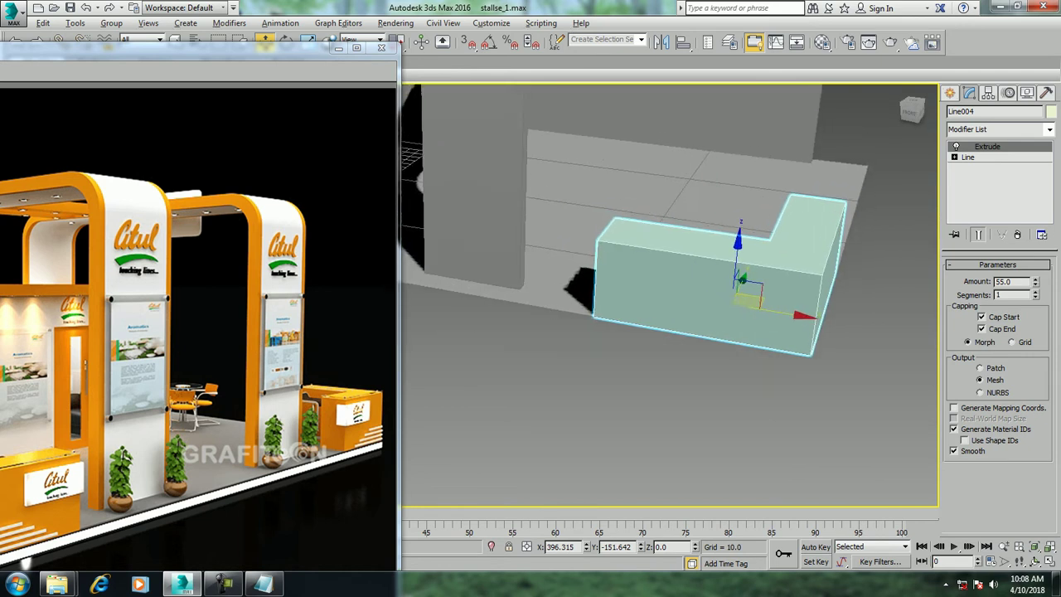
pyautogui.hotkey('alt', 'w')
pyautogui.hotkey('alt', 'w')
pyautogui.press('t')
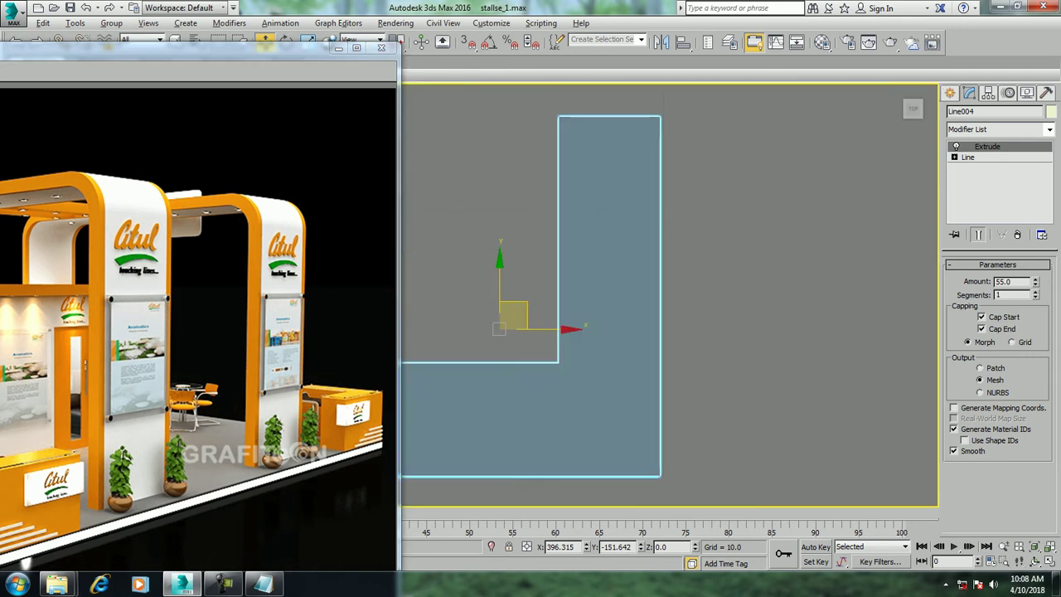
# Begin a new Line in the Top view, placing points down the counter's upright arm
pyautogui.click(950, 92)
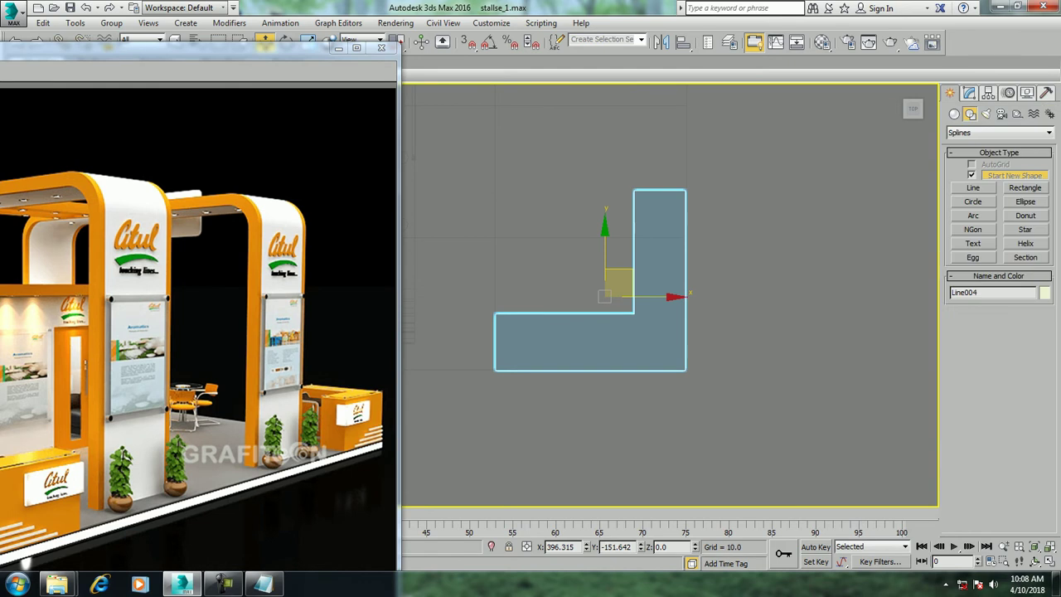
pyautogui.click(954, 114)
pyautogui.click(973, 178)
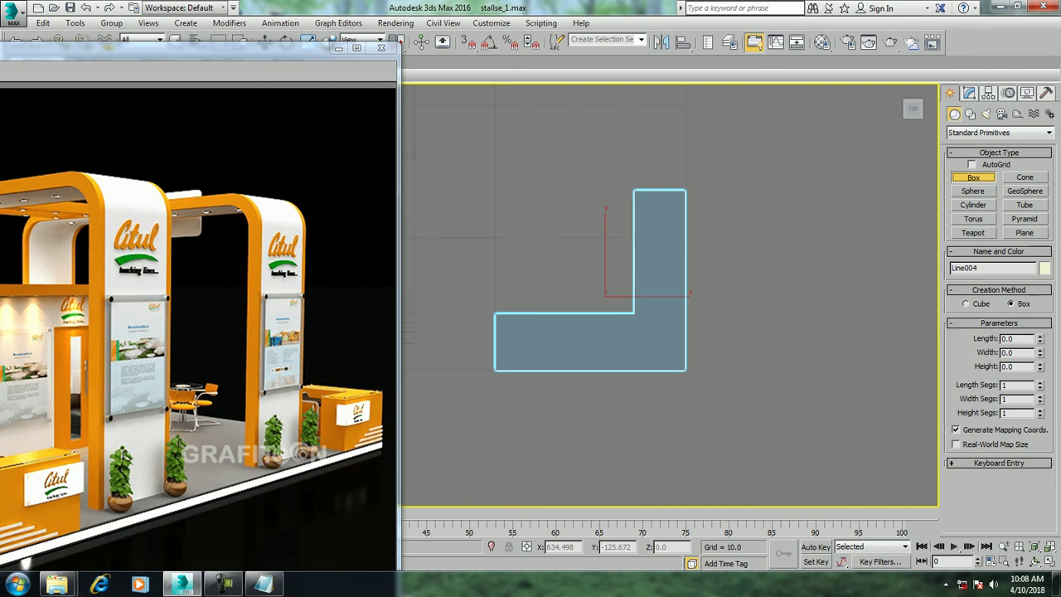
pyautogui.click(970, 114)
pyautogui.click(973, 188)
pyautogui.click(630, 188)
pyautogui.click(630, 307)
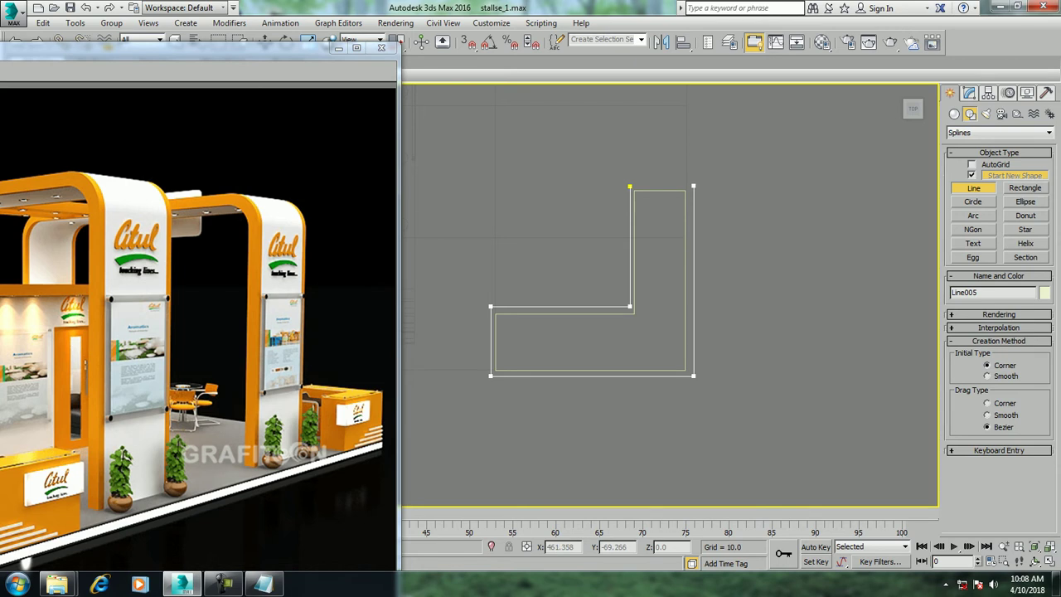
# Close Line005 at its start point and nudge its vertical edge slightly left
pyautogui.click(630, 186)
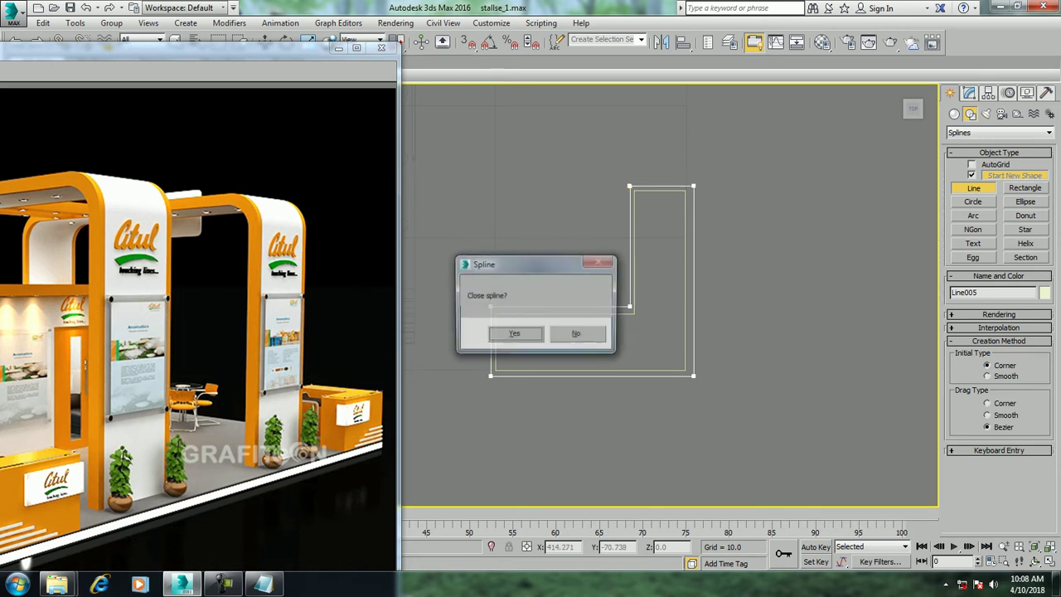
pyautogui.click(514, 334)
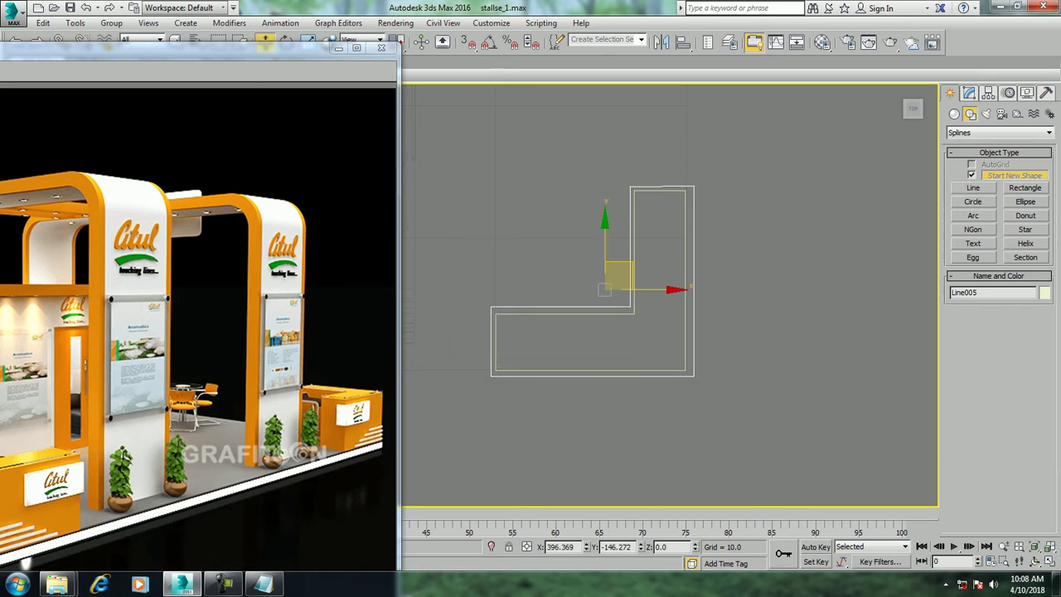
pyautogui.press('1')
pyautogui.moveTo(644, 325); pyautogui.dragTo(644, 325)
pyautogui.moveTo(663, 187); pyautogui.dragTo(659, 187)
# Raise Line005 to Z 57.941 on top of the counter in Perspective
pyautogui.hotkey('alt', 'w')
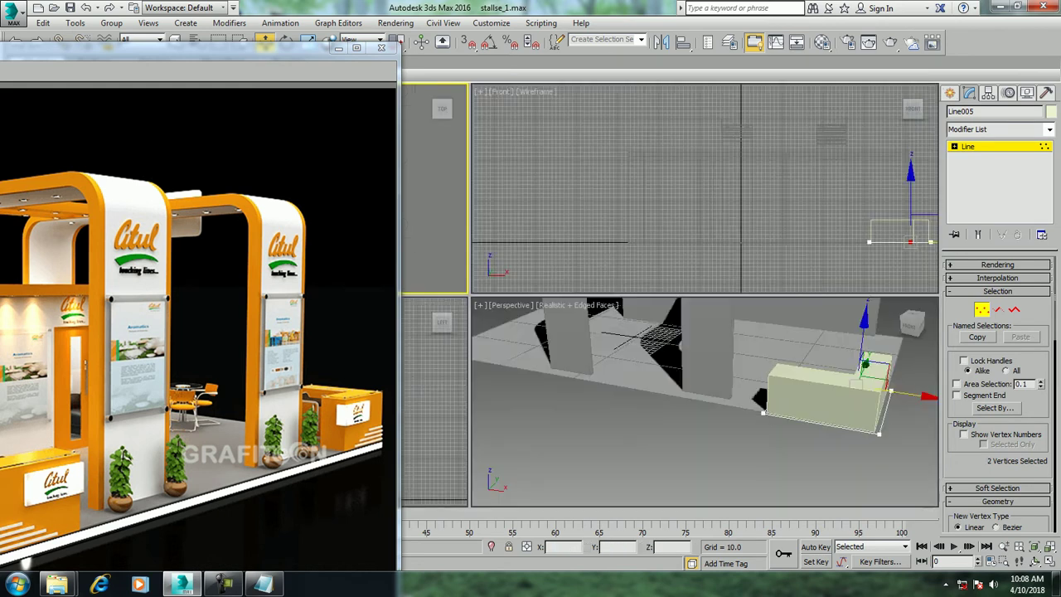
pyautogui.hotkey('alt', 'w')
pyautogui.moveTo(672, 299); pyautogui.dragTo(667, 301, button='middle')
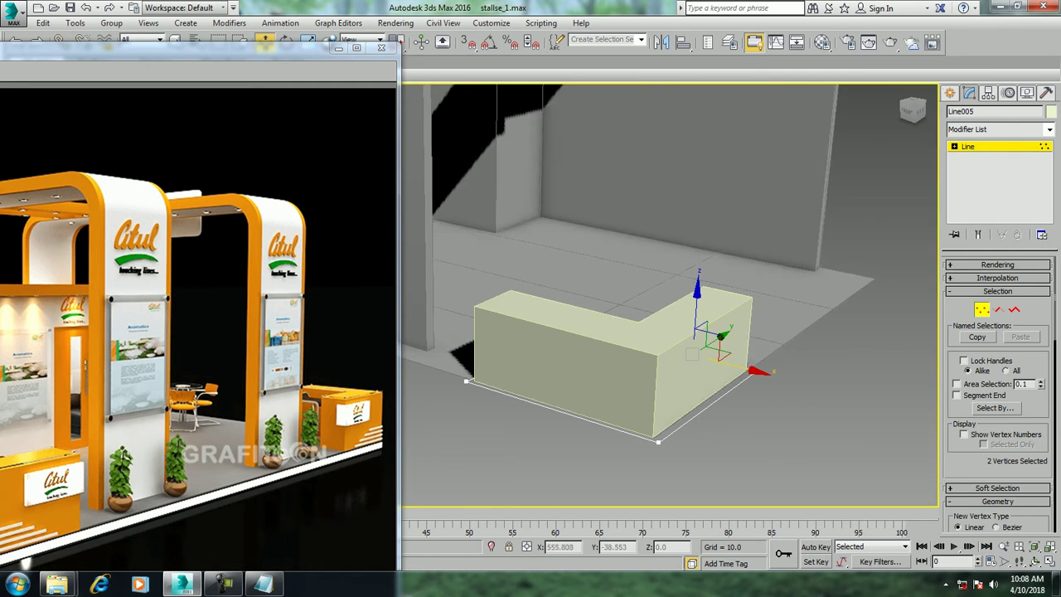
pyautogui.press('1')
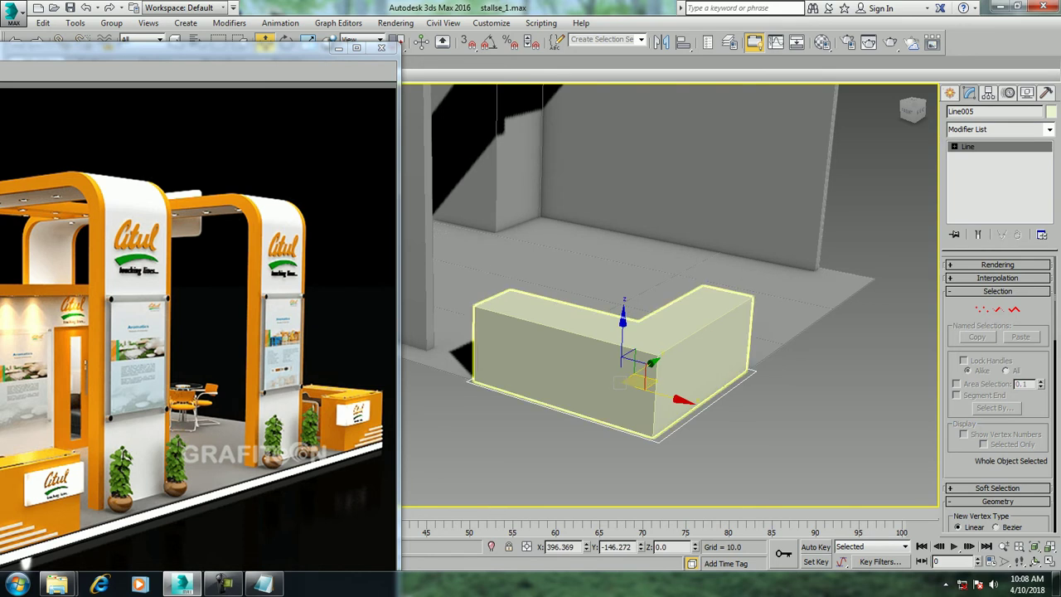
pyautogui.moveTo(624, 336); pyautogui.dragTo(628, 257)
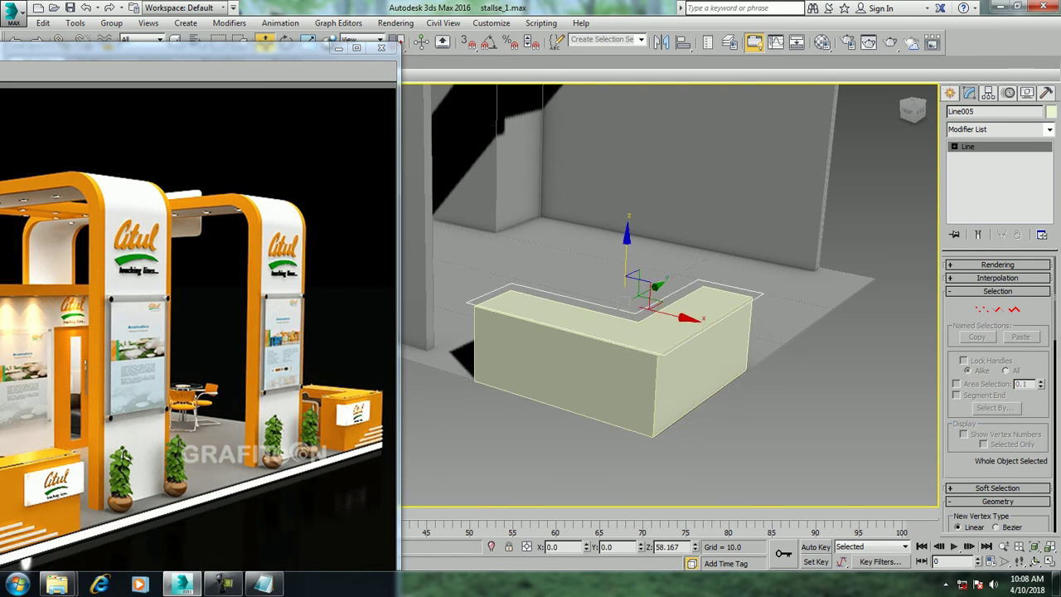
# Extrude Line005 by 2.5 units to form the countertop slab
pyautogui.click(999, 128)
pyautogui.write('ex')
pyautogui.press('Return')
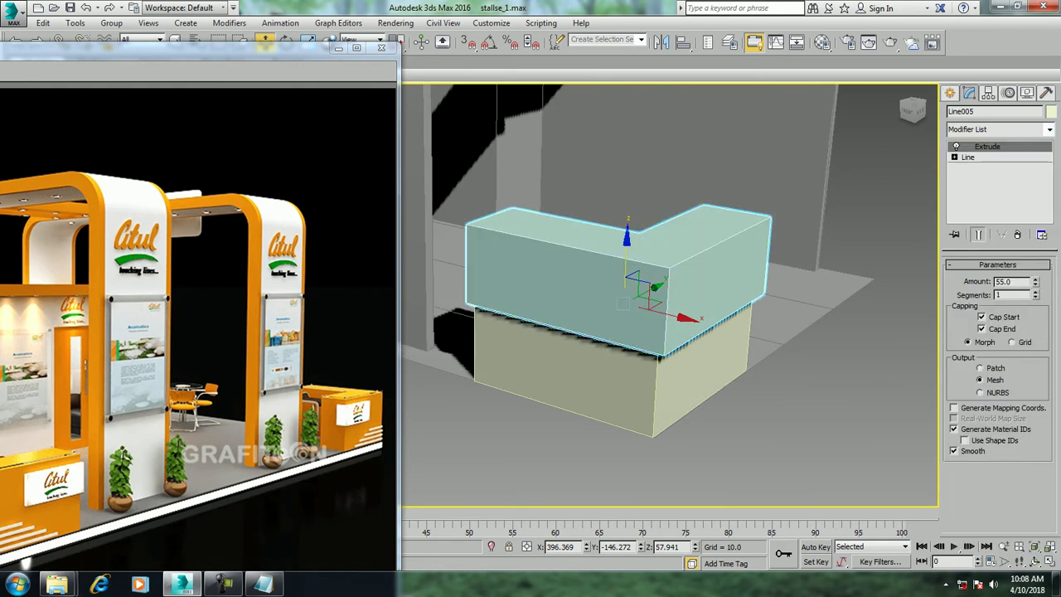
pyautogui.moveTo(1035, 281); pyautogui.dragTo(1035, 348)
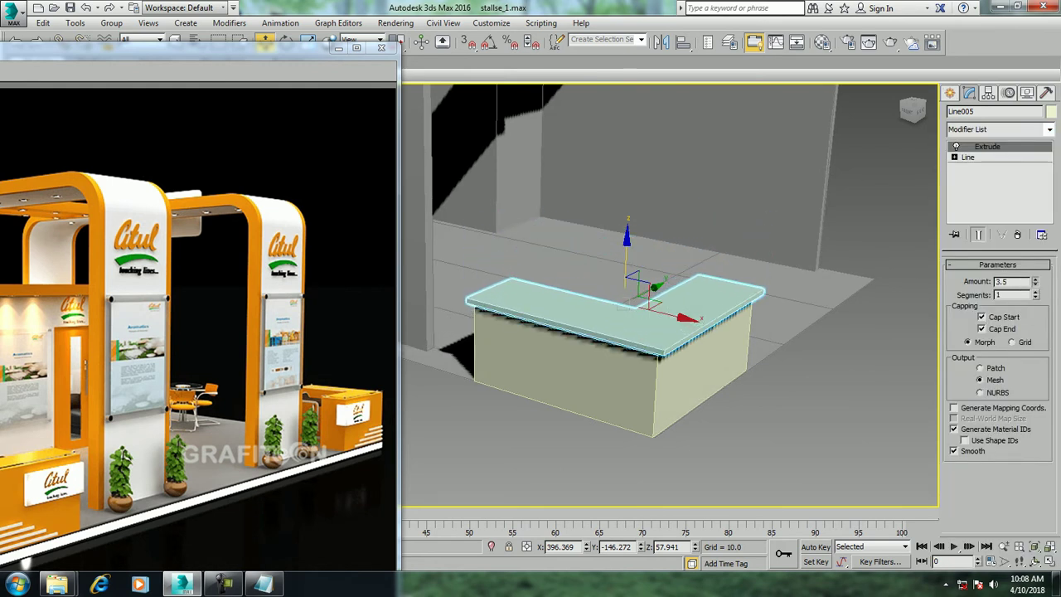
pyautogui.write('2.5')
pyautogui.hotkey('alt', 'w')
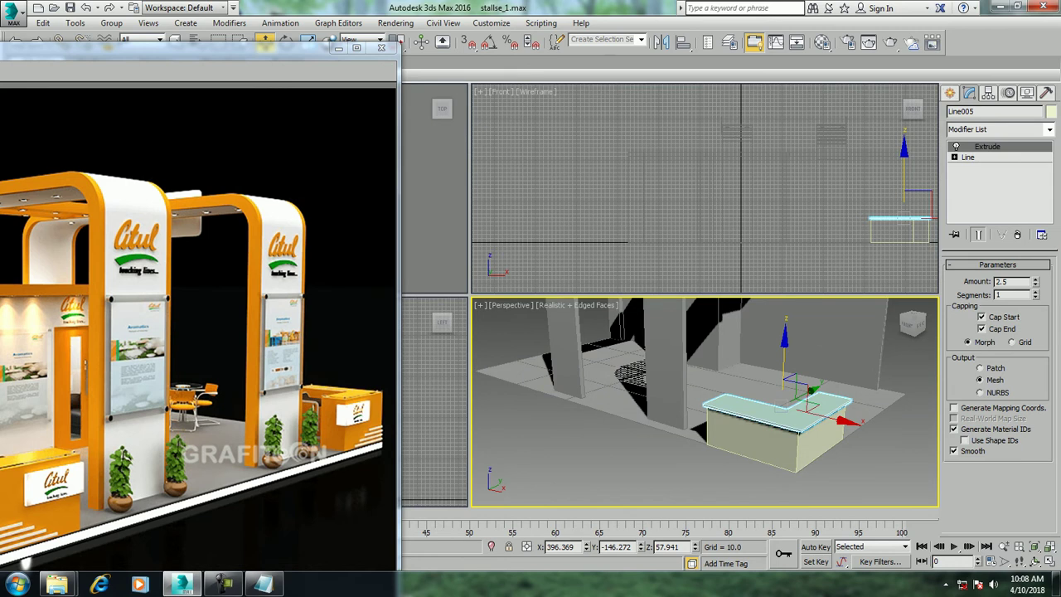
# In a full-size Top view, nudge the countertop outline's top and bottom corner vertices
pyautogui.rightClick(435, 208)
pyautogui.hotkey('alt', 'w')
pyautogui.scroll(2, 518, 282)
pyautogui.scroll(2, 518, 282)
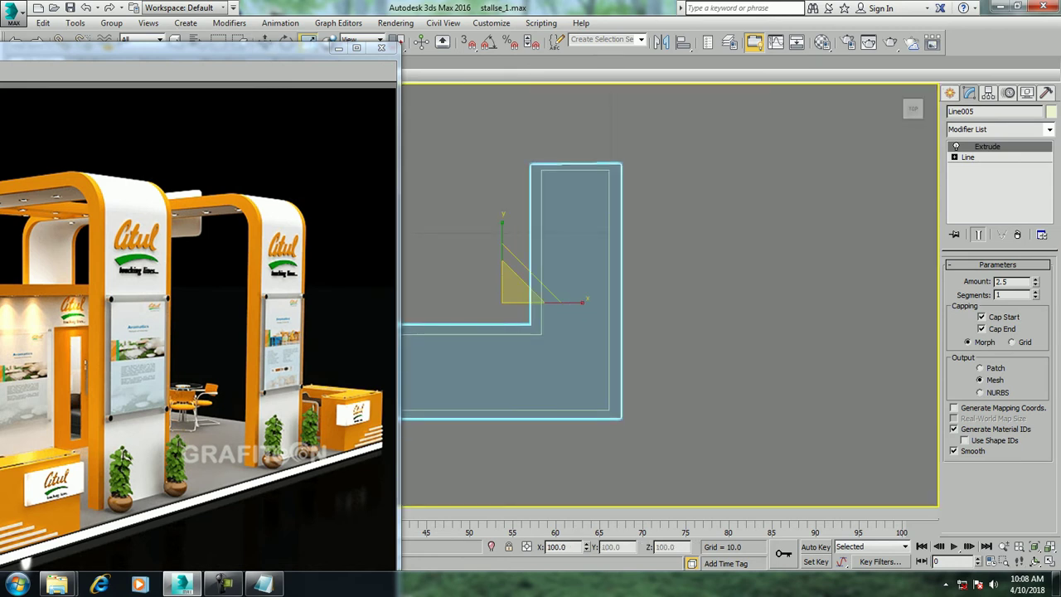
pyautogui.press('w')
pyautogui.scroll(-3, 594, 307)
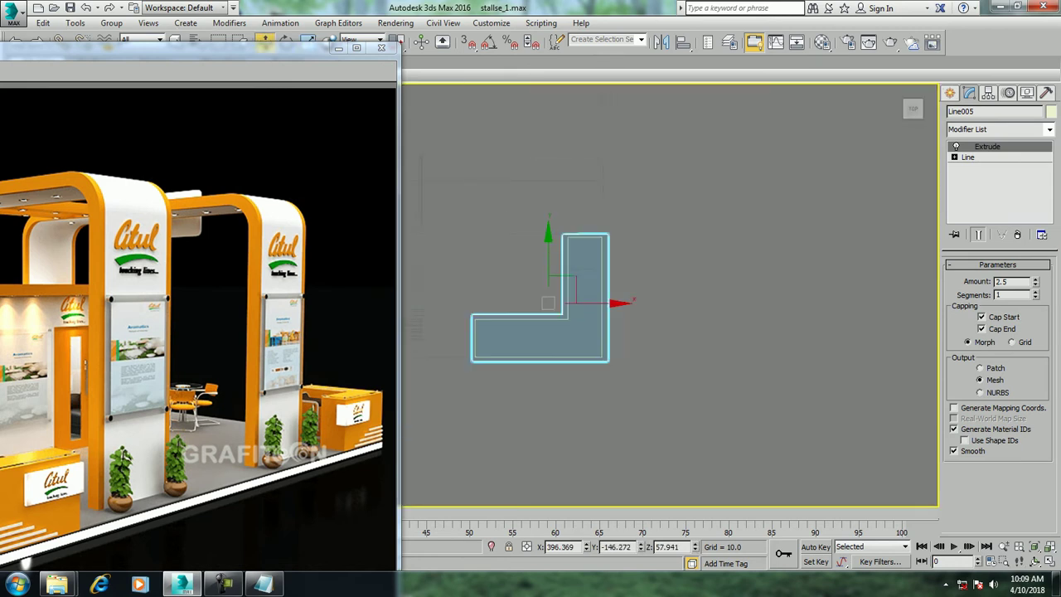
pyautogui.scroll(1, 497, 341)
pyautogui.scroll(2, 497, 341)
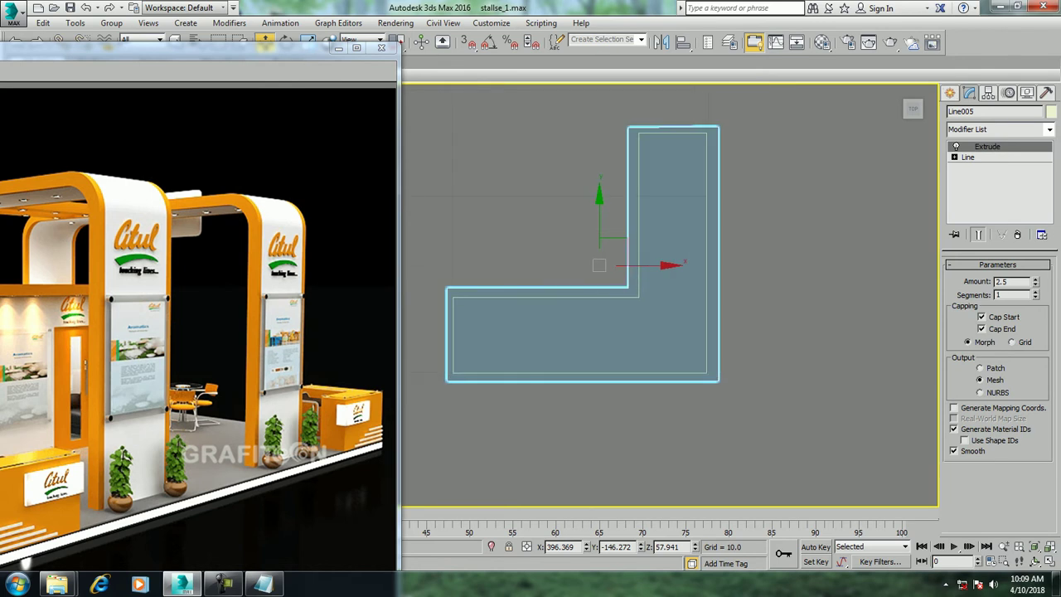
pyautogui.click(954, 156)
pyautogui.click(978, 168)
pyautogui.moveTo(424, 262); pyautogui.dragTo(672, 315)
pyautogui.moveTo(629, 244)
pyautogui.mouseDown()
pyautogui.moveTo(639, 297)
pyautogui.moveTo(682, 296)
pyautogui.mouseUp()
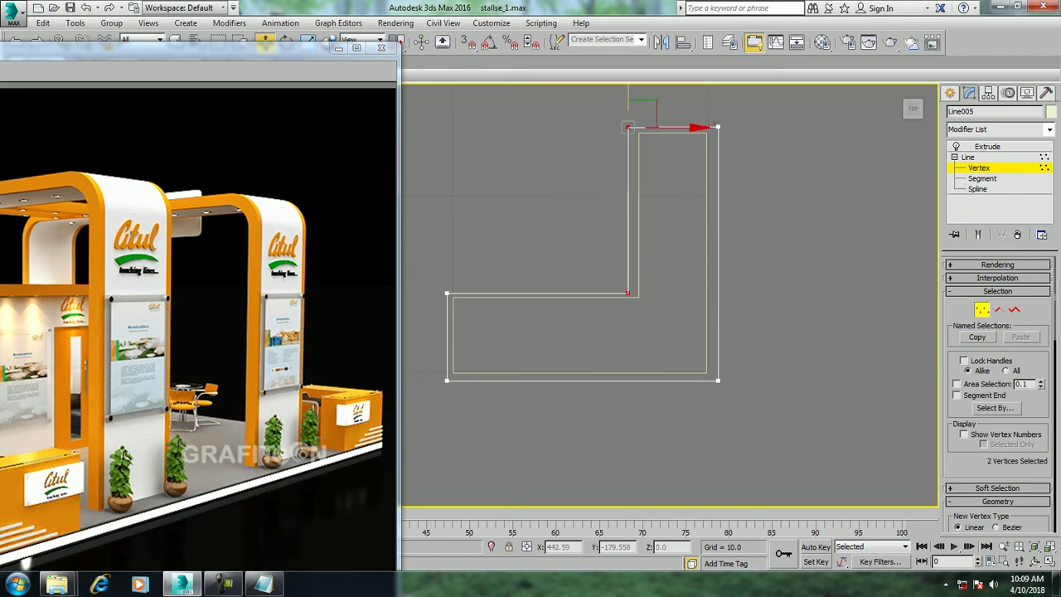
pyautogui.moveTo(693, 127); pyautogui.dragTo(707, 127)
pyautogui.moveTo(621, 316); pyautogui.dragTo(622, 317)
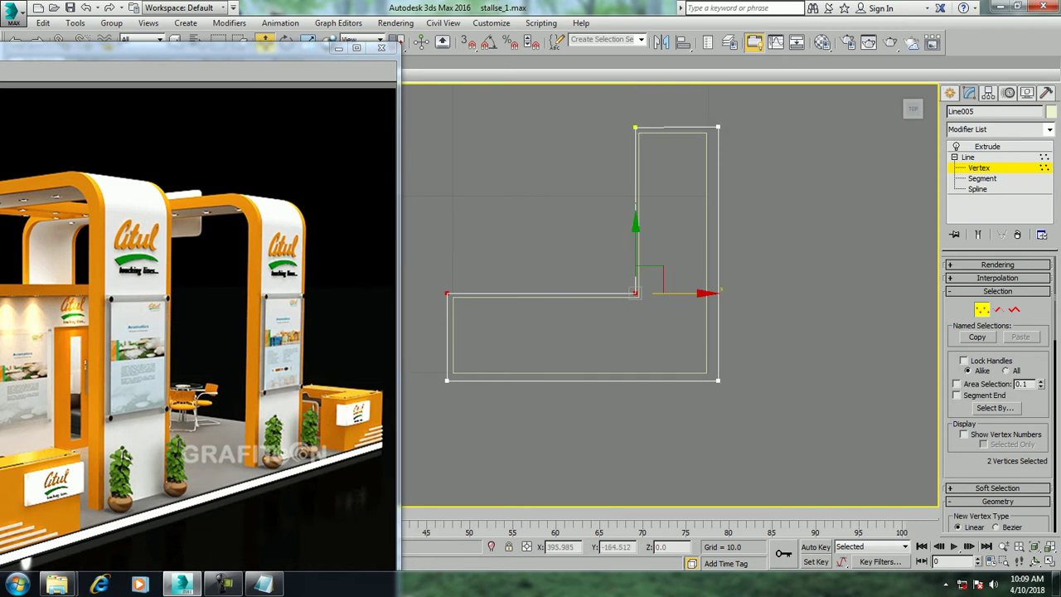
pyautogui.moveTo(636, 249); pyautogui.dragTo(636, 252)
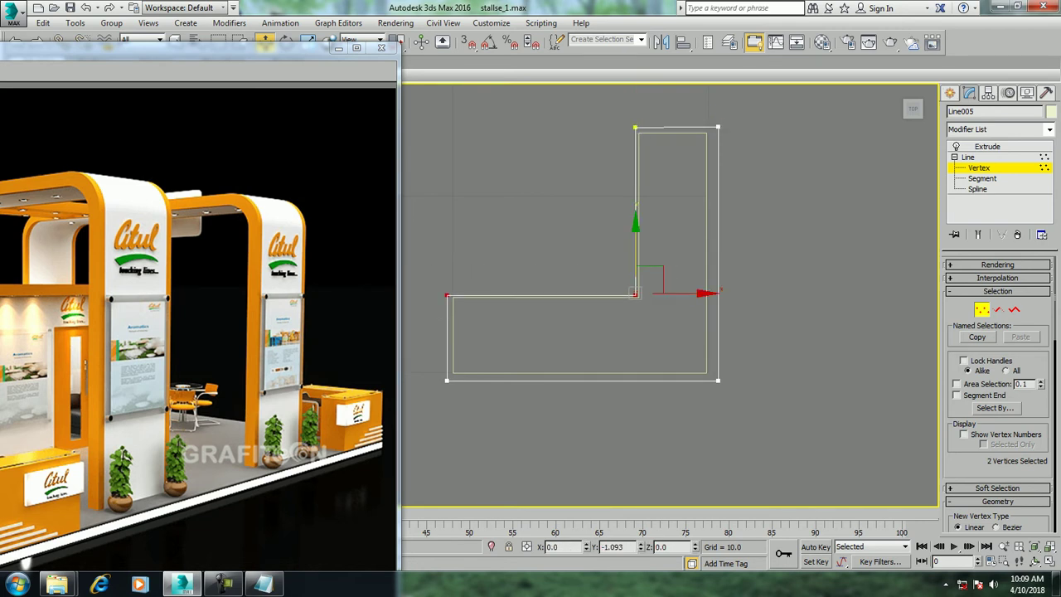
# Shift the left, bottom-left and right corner vertices to refine the L-shaped outline
pyautogui.moveTo(431, 278); pyautogui.dragTo(469, 394)
pyautogui.moveTo(489, 295); pyautogui.dragTo(523, 295)
pyautogui.moveTo(426, 443); pyautogui.dragTo(464, 365)
pyautogui.moveTo(449, 315); pyautogui.dragTo(449, 310)
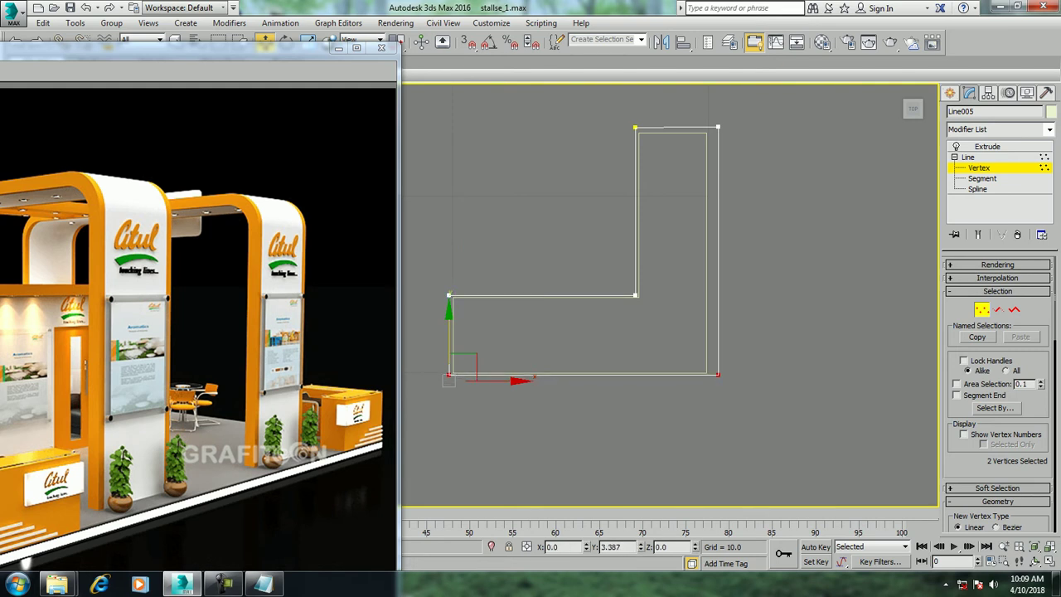
pyautogui.moveTo(688, 95); pyautogui.dragTo(809, 438)
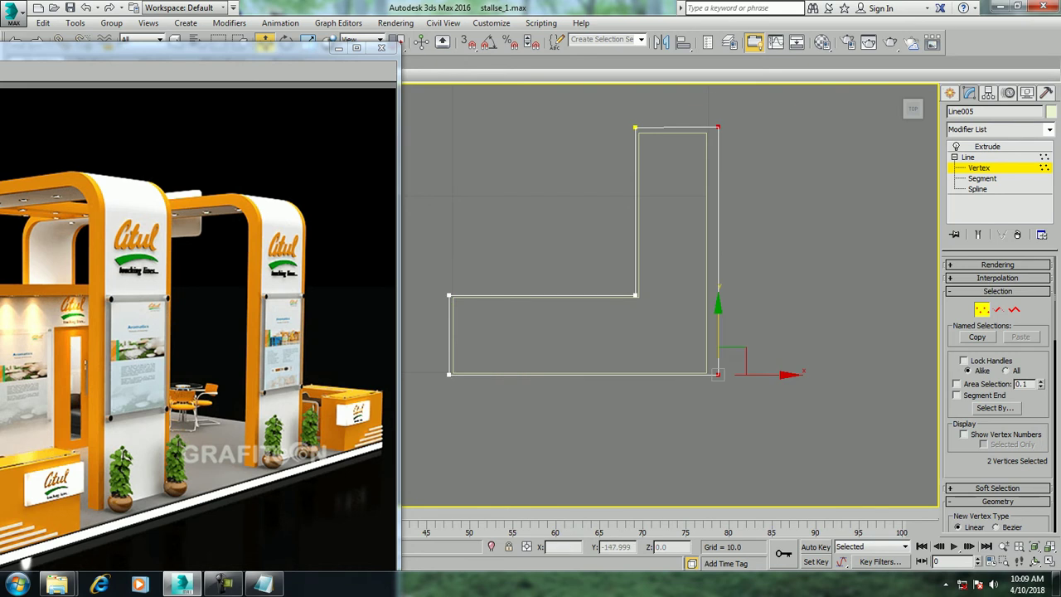
pyautogui.moveTo(763, 375); pyautogui.dragTo(752, 374)
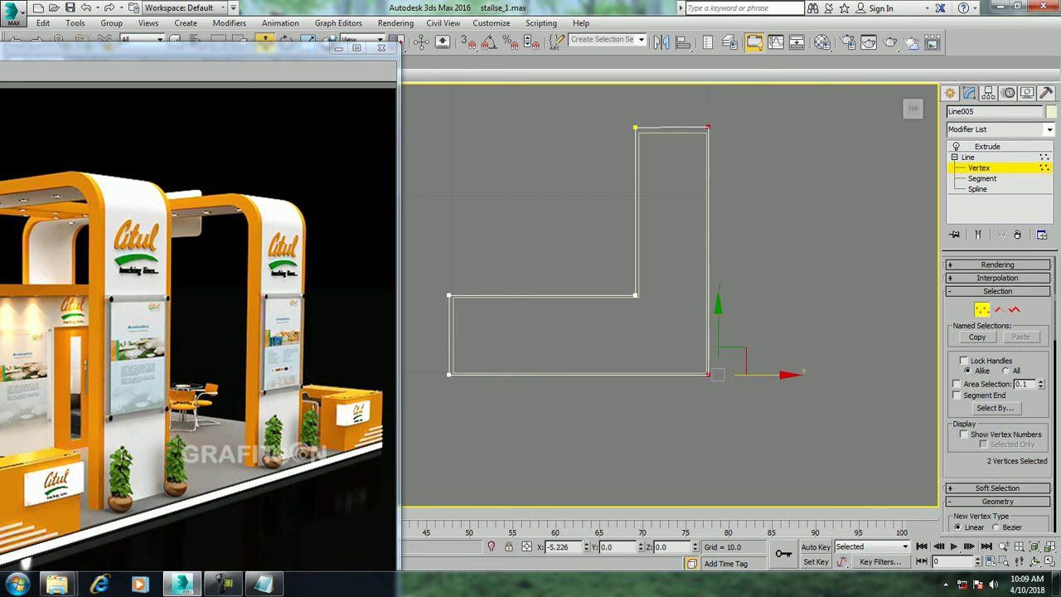
pyautogui.moveTo(821, 165); pyautogui.dragTo(822, 165)
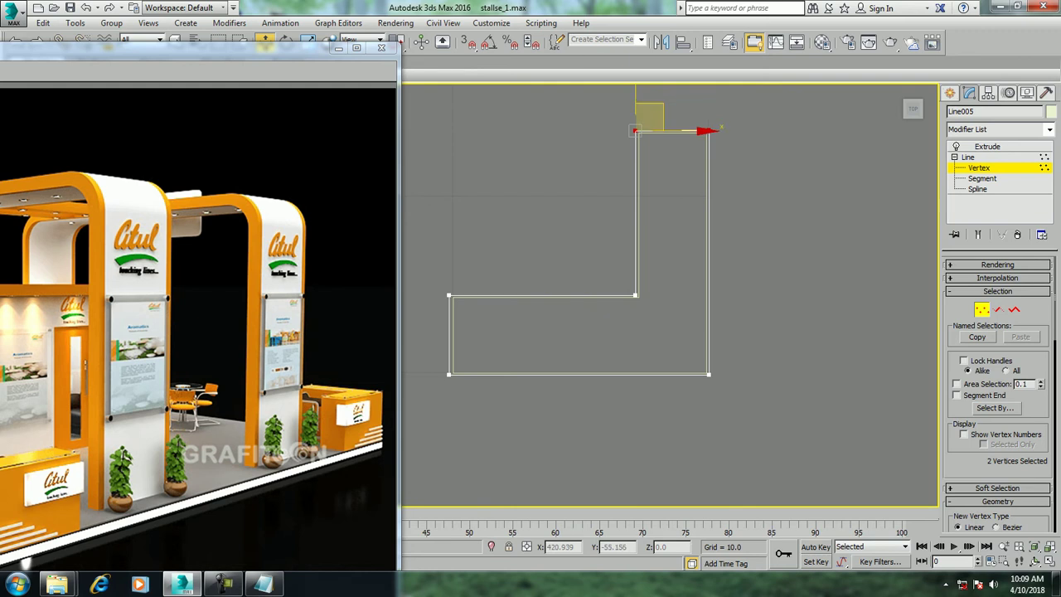
# Return to the extruded Line005 slab and lower it onto the L-shaped counter base
pyautogui.click(987, 146)
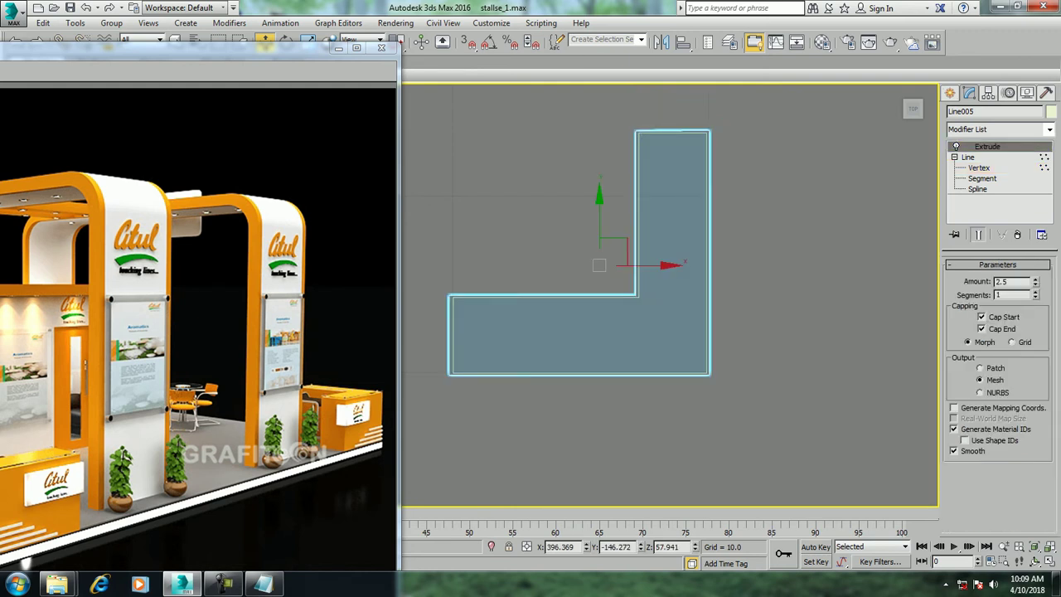
pyautogui.hotkey('alt', 'w')
pyautogui.hotkey('alt', 'w')
pyautogui.click(877, 414)
pyautogui.keyDown('alt'); pyautogui.moveTo(876, 414); pyautogui.dragTo(688, 274, button='middle'); pyautogui.keyUp('alt')
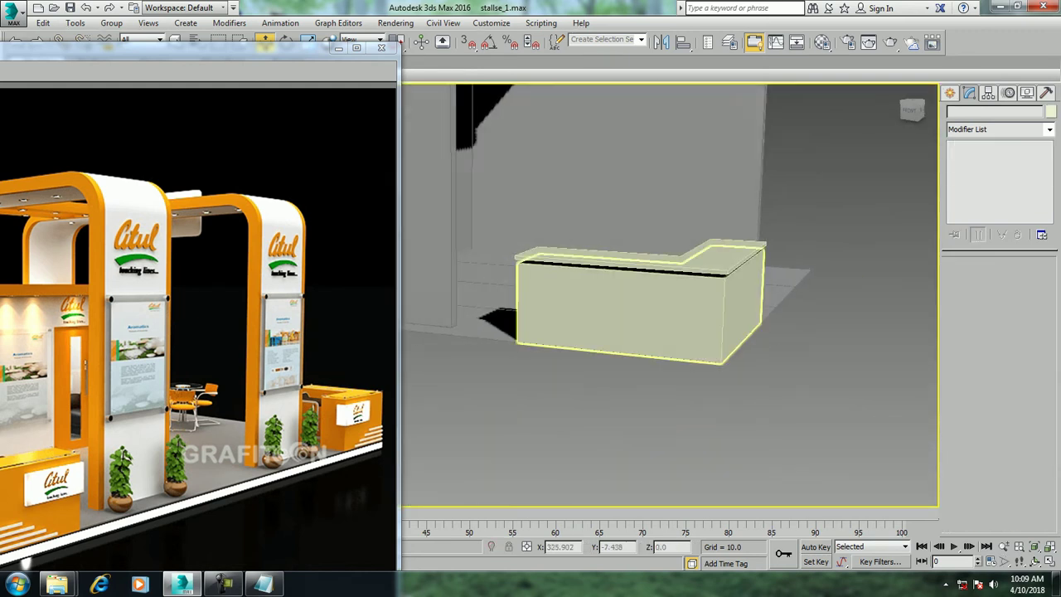
pyautogui.click(673, 249)
pyautogui.moveTo(659, 184); pyautogui.dragTo(660, 190)
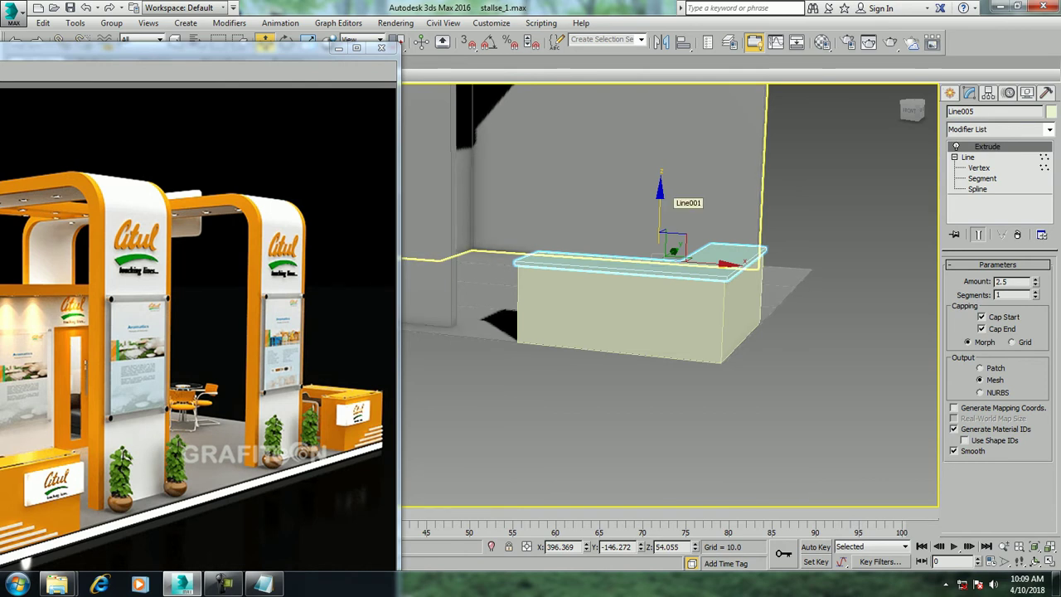
pyautogui.moveTo(673, 199)
pyautogui.keyDown('alt'); pyautogui.mouseDown(button='middle')
pyautogui.moveTo(705, 249)
pyautogui.moveTo(688, 236)
pyautogui.mouseUp(button='middle'); pyautogui.keyUp('alt')
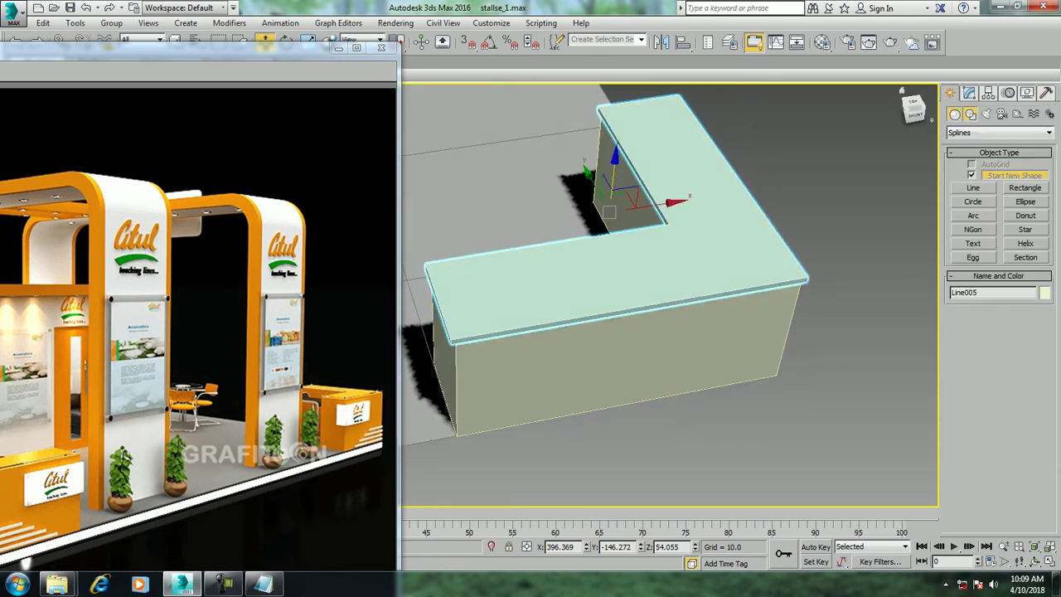
pyautogui.click(973, 205)
pyautogui.hotkey('alt', 'w')
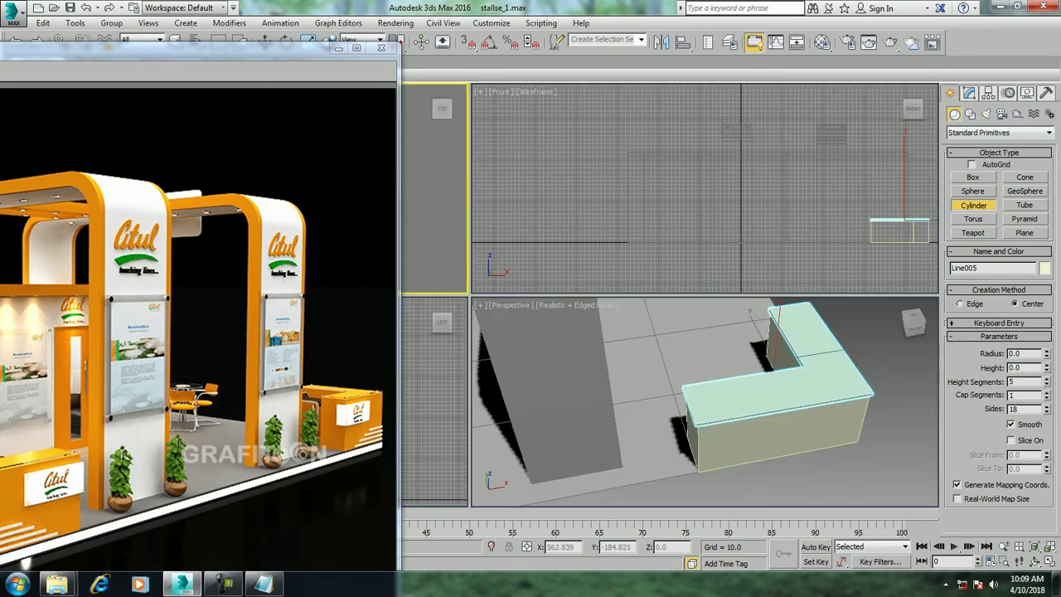
# Create a flat cylinder disc (radius 1.6, height 0.01) and raise it onto the countertop
pyautogui.press('t')
pyautogui.hotkey('alt', 'w')
pyautogui.scroll(2, 776, 232)
pyautogui.click(486, 309)
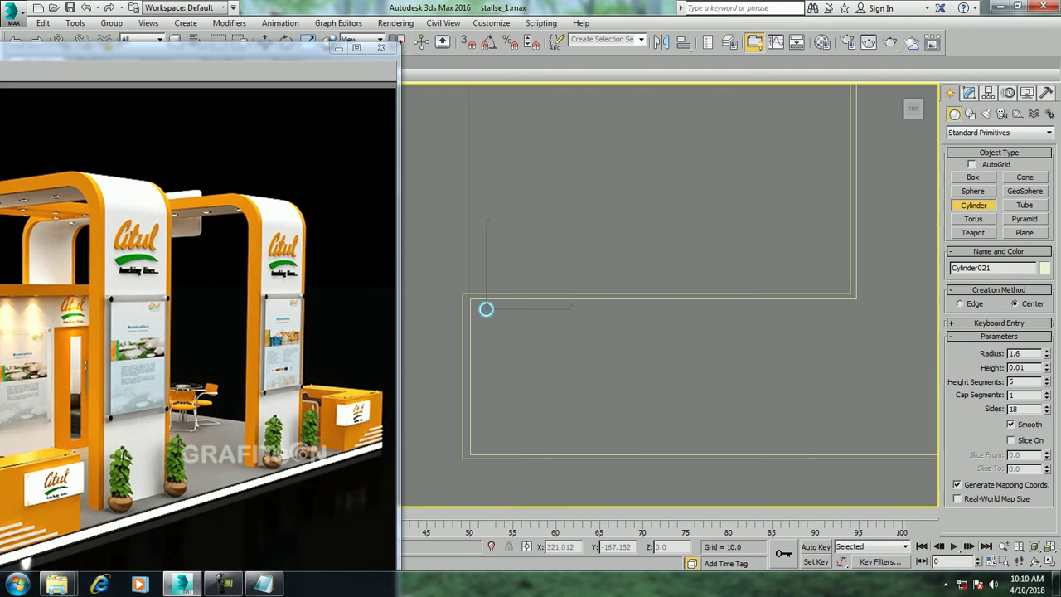
pyautogui.rightClick(486, 309)
pyautogui.press('p')
pyautogui.hotkey('alt', 'w')
pyautogui.hotkey('alt', 'w')
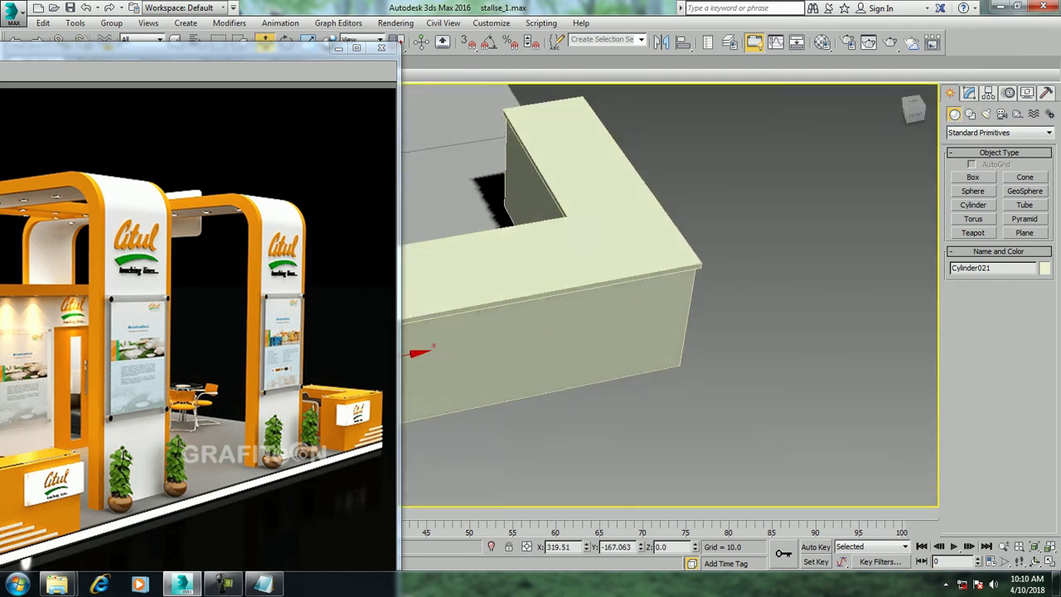
pyautogui.keyDown('alt'); pyautogui.moveTo(486, 309); pyautogui.dragTo(587, 324, button='middle'); pyautogui.keyUp('alt')
pyautogui.moveTo(587, 324); pyautogui.dragTo(594, 213)
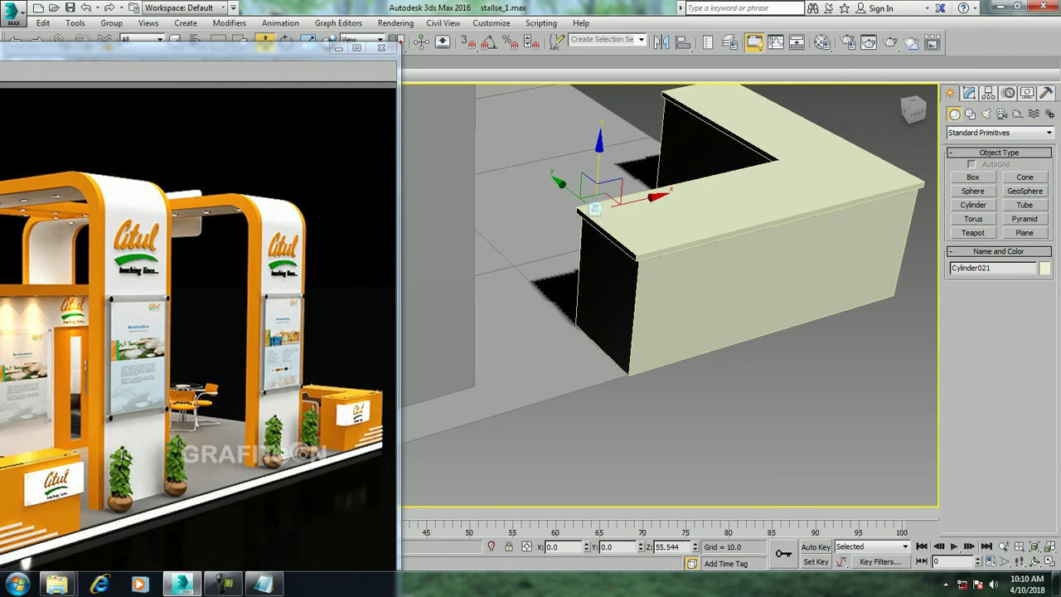
pyautogui.press('z')
pyautogui.scroll(-5, 670, 295)
pyautogui.keyDown('alt'); pyautogui.moveTo(670, 295); pyautogui.dragTo(630, 298, button='middle'); pyautogui.keyUp('alt')
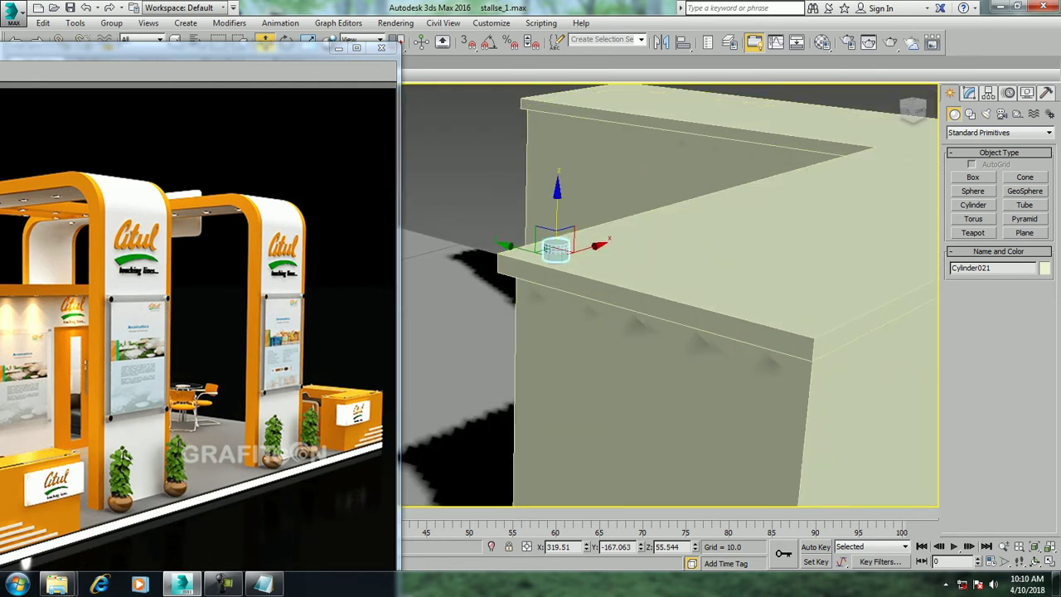
pyautogui.keyDown('alt'); pyautogui.moveTo(576, 305); pyautogui.dragTo(530, 307, button='middle'); pyautogui.keyUp('alt')
pyautogui.hotkey('alt', 'w')
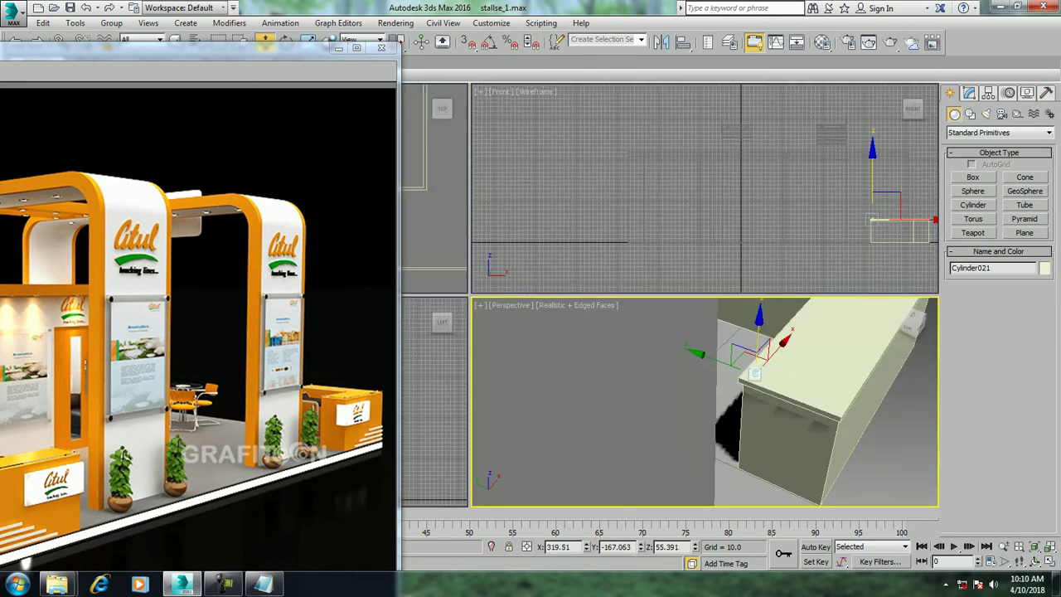
# Shift-copy the disc to the lower and top-right corners of the counter
pyautogui.press('t')
pyautogui.hotkey('alt', 'w')
pyautogui.scroll(2, 630, 273)
pyautogui.moveTo(470, 267); pyautogui.dragTo(478, 264, button='middle')
pyautogui.moveTo(479, 265)
pyautogui.keyDown('shift'); pyautogui.mouseDown()
pyautogui.moveTo(478, 358)
pyautogui.moveTo(832, 358)
pyautogui.mouseUp(); pyautogui.keyUp('shift')
pyautogui.click(533, 347)
pyautogui.click(533, 347)
pyautogui.scroll(-2, 533, 348)
pyautogui.scroll(-2, 677, 398)
pyautogui.moveTo(719, 435)
pyautogui.keyDown('shift'); pyautogui.mouseDown()
pyautogui.moveTo(719, 272)
pyautogui.moveTo(681, 272)
pyautogui.mouseUp(); pyautogui.keyUp('shift')
pyautogui.click(533, 348)
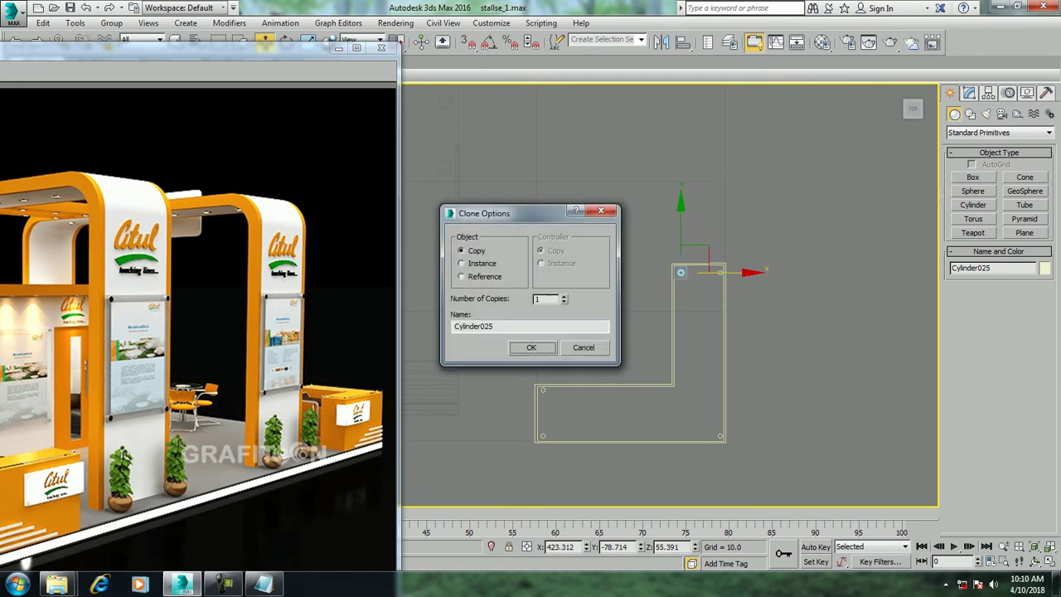
# Finish the top-left disc copy and select the counter with all its discs
pyautogui.click(531, 348)
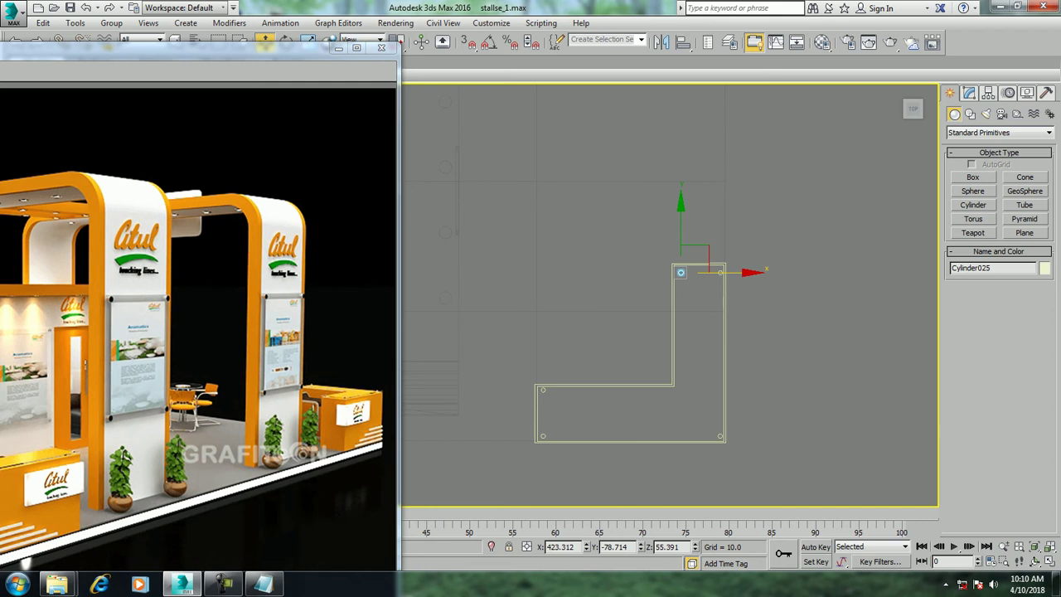
pyautogui.moveTo(738, 448); pyautogui.dragTo(410, 91)
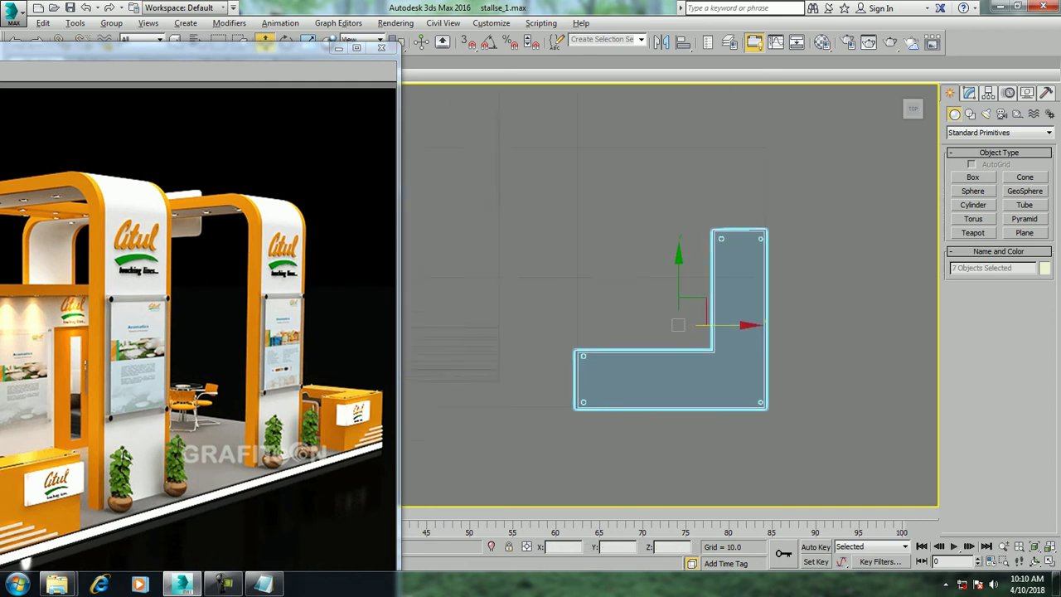
pyautogui.hotkey('alt', 'w')
pyautogui.hotkey('alt', 'w')
pyautogui.press('z')
pyautogui.scroll(-5, 671, 290)
pyautogui.keyDown('alt'); pyautogui.moveTo(671, 290); pyautogui.dragTo(704, 331, button='middle'); pyautogui.keyUp('alt')
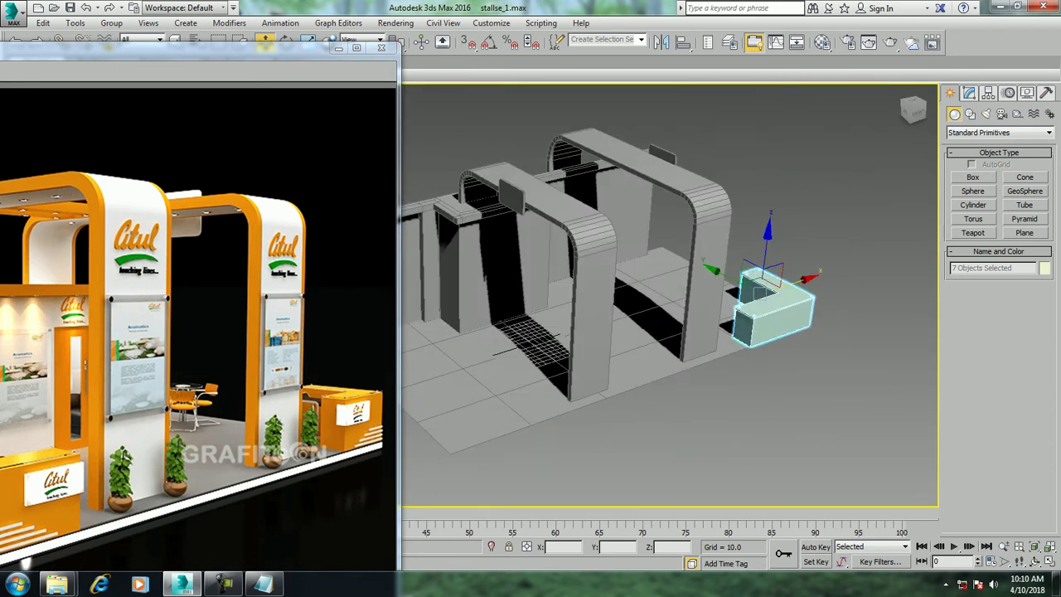
pyautogui.moveTo(672, 290); pyautogui.dragTo(713, 282, button='middle')
# Mirror a copy of the counter and move it to the stage's front-left
pyautogui.click(660, 42)
pyautogui.click(503, 320)
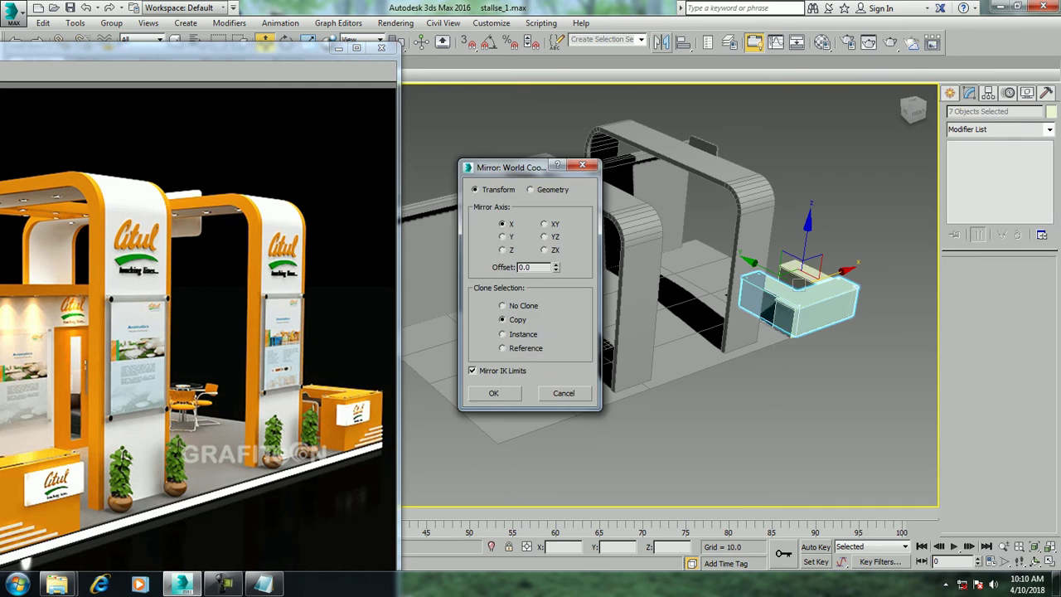
pyautogui.click(493, 393)
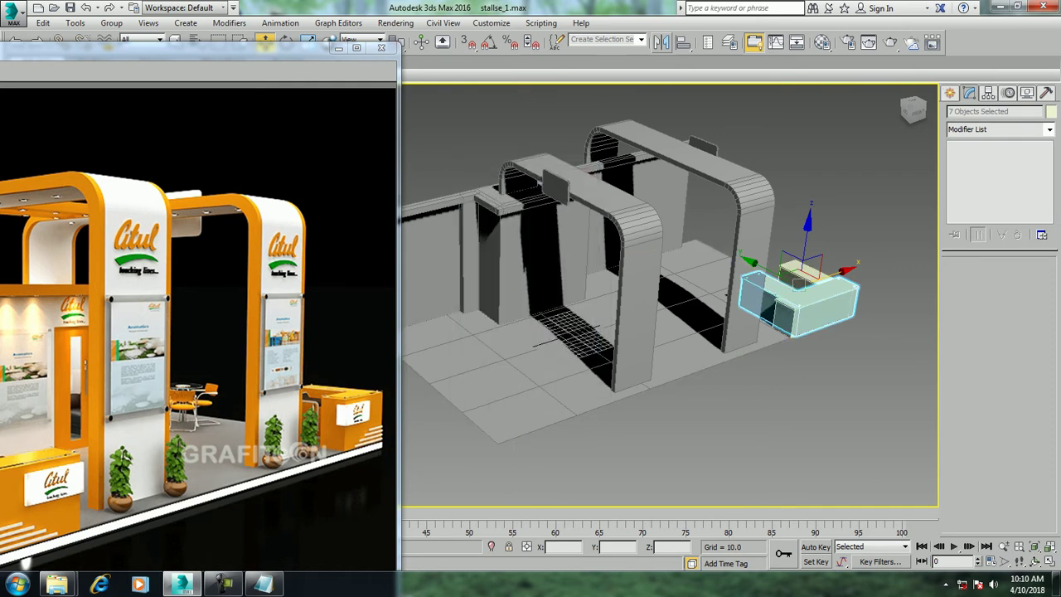
pyautogui.moveTo(797, 303); pyautogui.dragTo(512, 396)
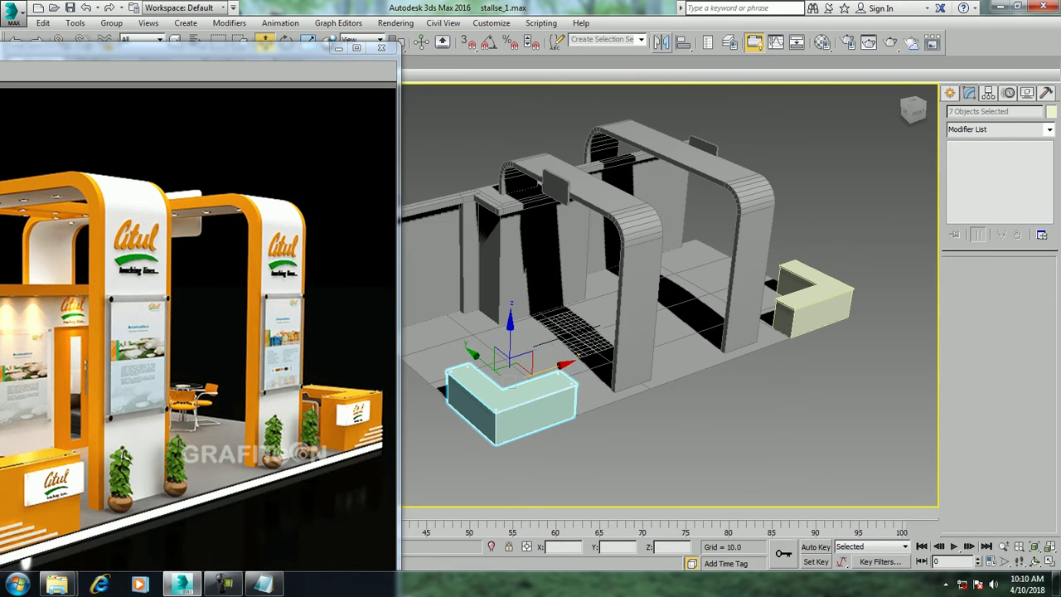
pyautogui.keyDown('alt'); pyautogui.moveTo(663, 332); pyautogui.dragTo(580, 315, button='middle'); pyautogui.keyUp('alt')
# Assign a custom object colour to most of the booth objects
pyautogui.moveTo(456, 138); pyautogui.dragTo(937, 430)
pyautogui.click(1051, 111)
pyautogui.click(615, 321)
pyautogui.click(597, 363)
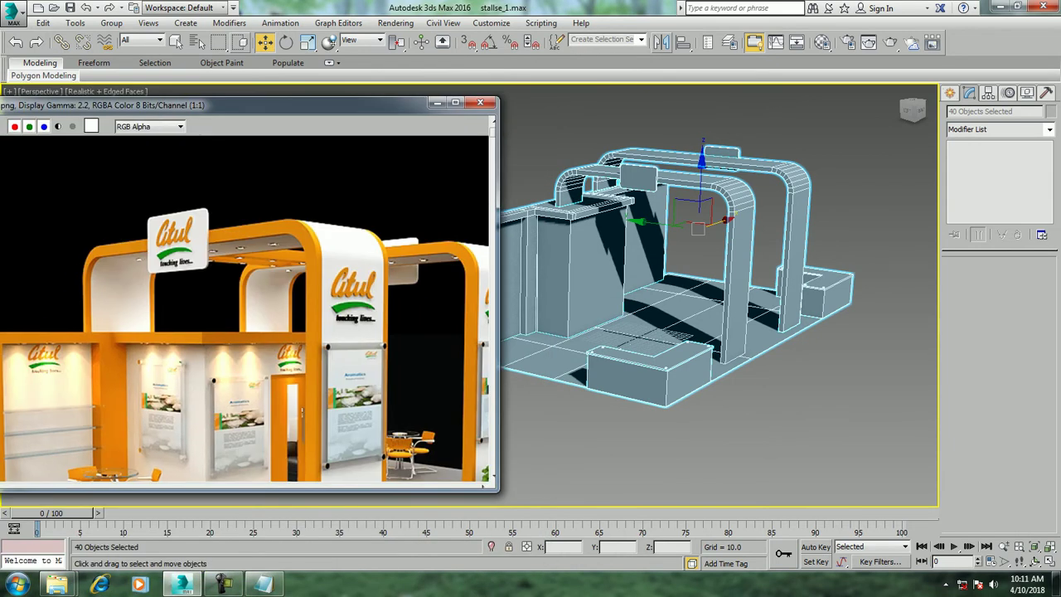
# Zoom onto the booth's left wall and ready Box creation in a full-size Front view
pyautogui.scroll(-5, 243, 448)
pyautogui.keyDown('alt'); pyautogui.moveTo(713, 290); pyautogui.dragTo(746, 282, button='middle'); pyautogui.keyUp('alt')
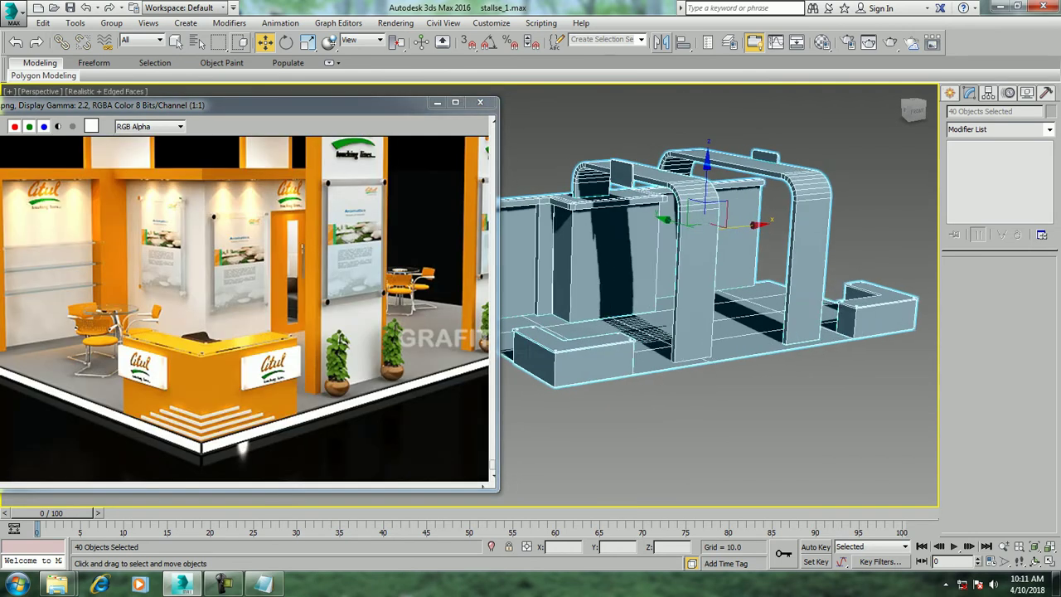
pyautogui.scroll(5, 713, 290)
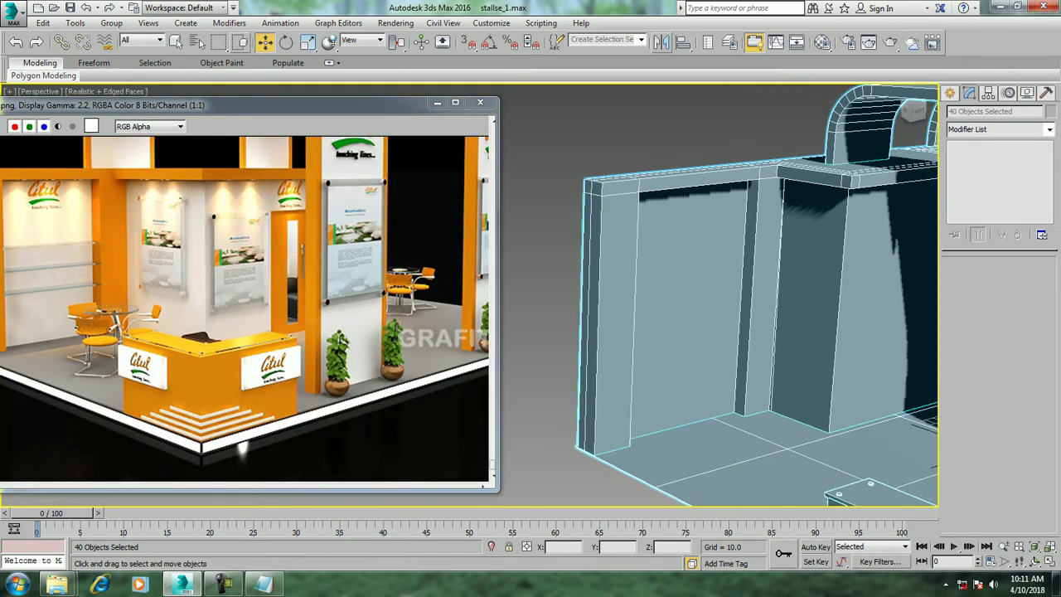
pyautogui.scroll(3, 718, 295)
pyautogui.click(950, 93)
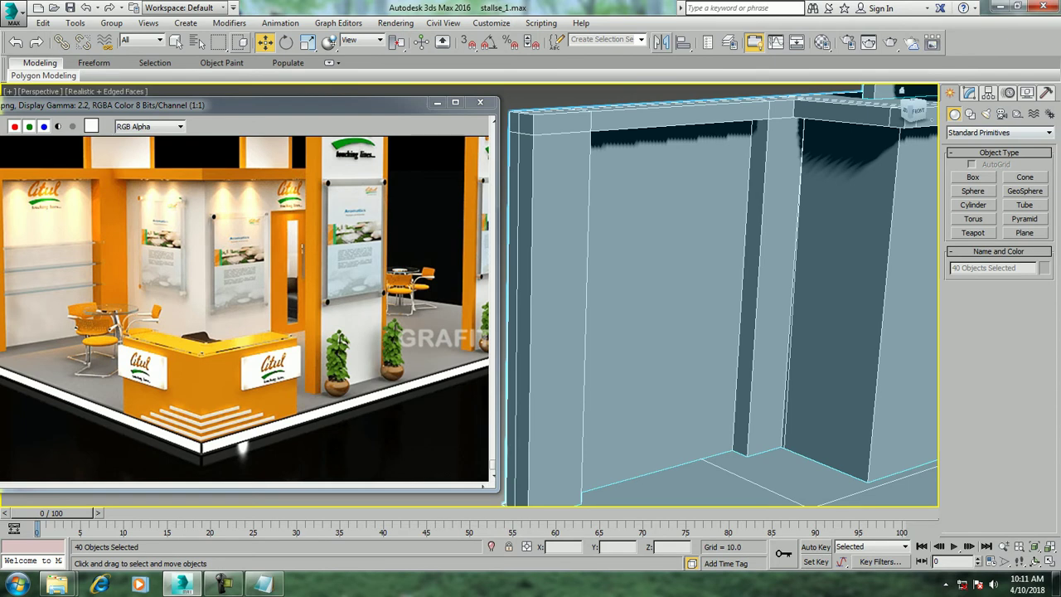
pyautogui.click(973, 176)
pyautogui.hotkey('alt', 'w')
pyautogui.hotkey('alt', 'w')
# Draw a thin shelf box, Box001, across the left wall recess
pyautogui.scroll(-2, 580, 249)
pyautogui.scroll(5, 595, 319)
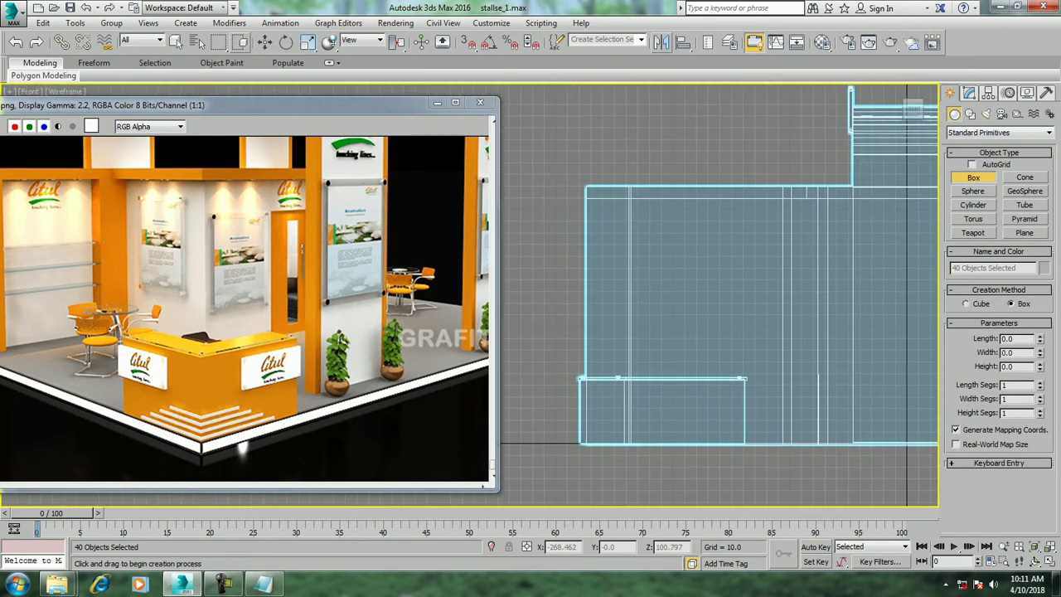
pyautogui.moveTo(629, 243); pyautogui.dragTo(785, 246)
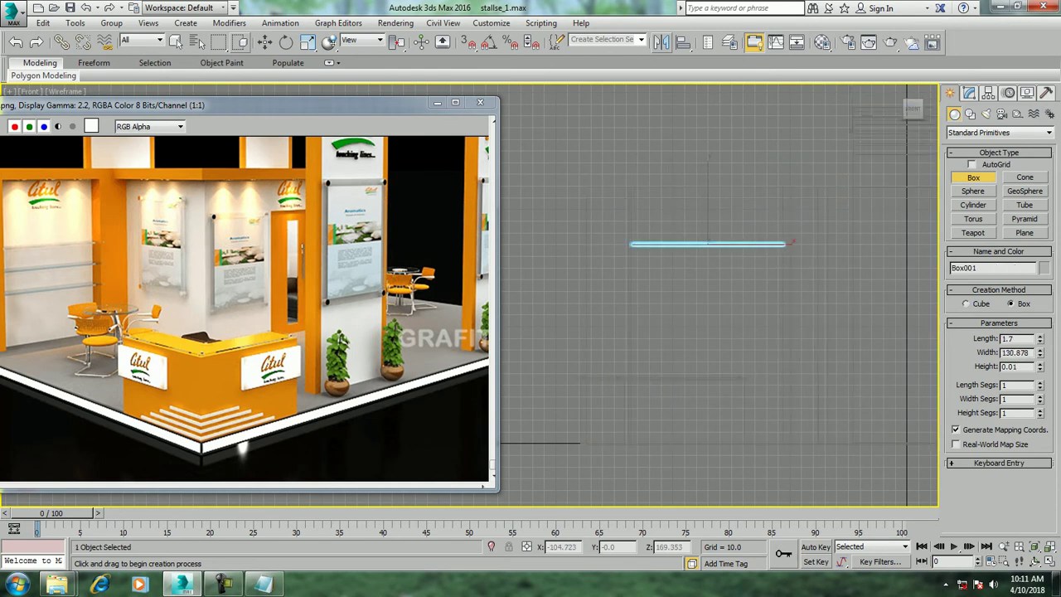
pyautogui.rightClick(789, 244)
pyautogui.hotkey('alt', 'w')
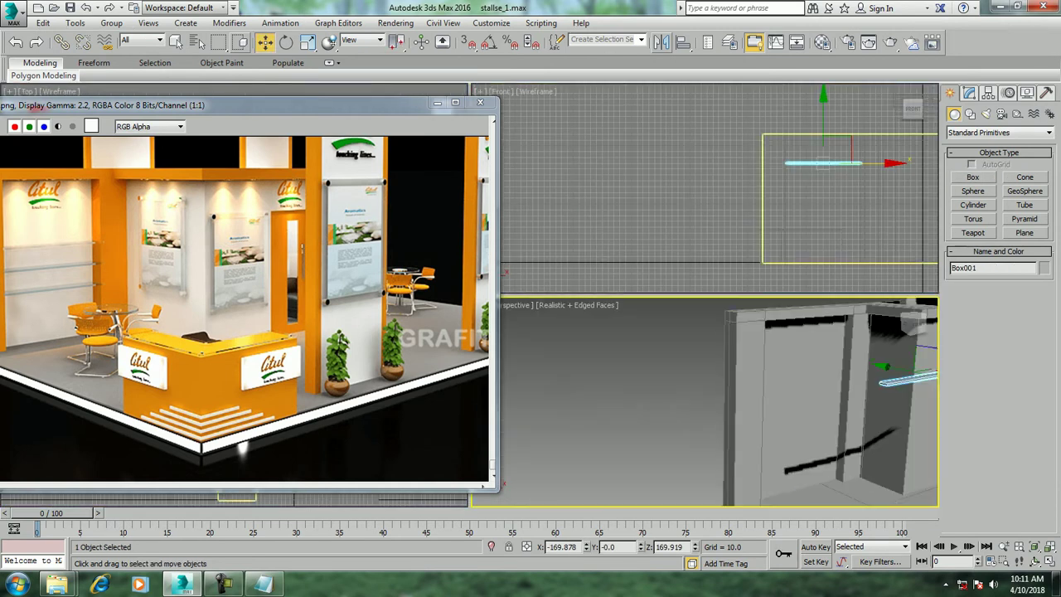
pyautogui.scroll(-3, 717, 294)
pyautogui.moveTo(717, 294)
pyautogui.keyDown('alt'); pyautogui.mouseDown(button='middle')
pyautogui.moveTo(751, 290)
pyautogui.moveTo(746, 282)
pyautogui.mouseUp(button='middle'); pyautogui.keyUp('alt')
pyautogui.press('z')
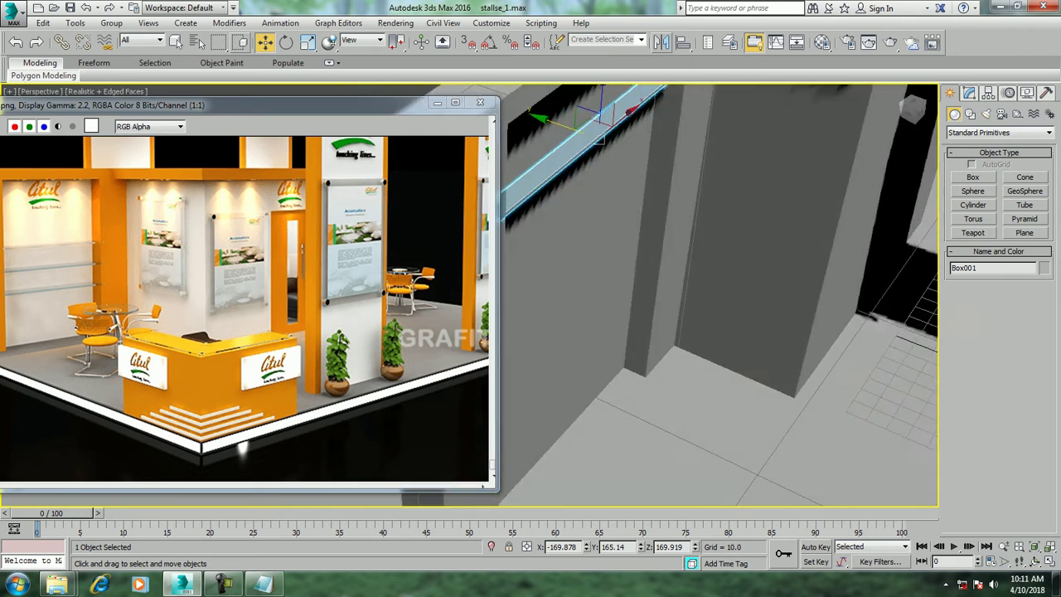
# Scale the shelf box slightly longer and inspect it from several angles
pyautogui.press('r')
pyautogui.moveTo(734, 244); pyautogui.dragTo(734, 234)
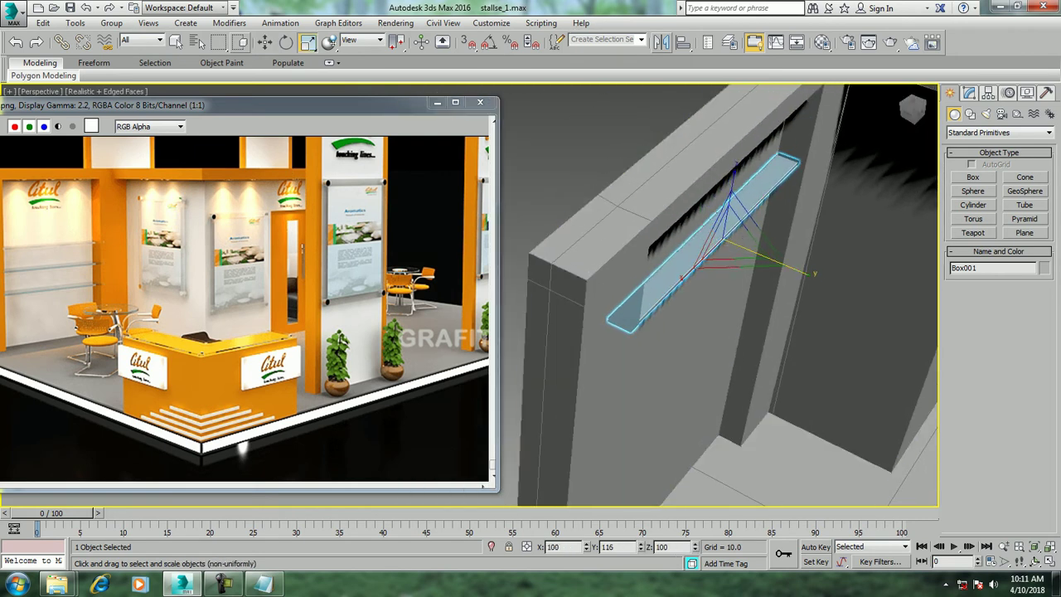
pyautogui.press('w')
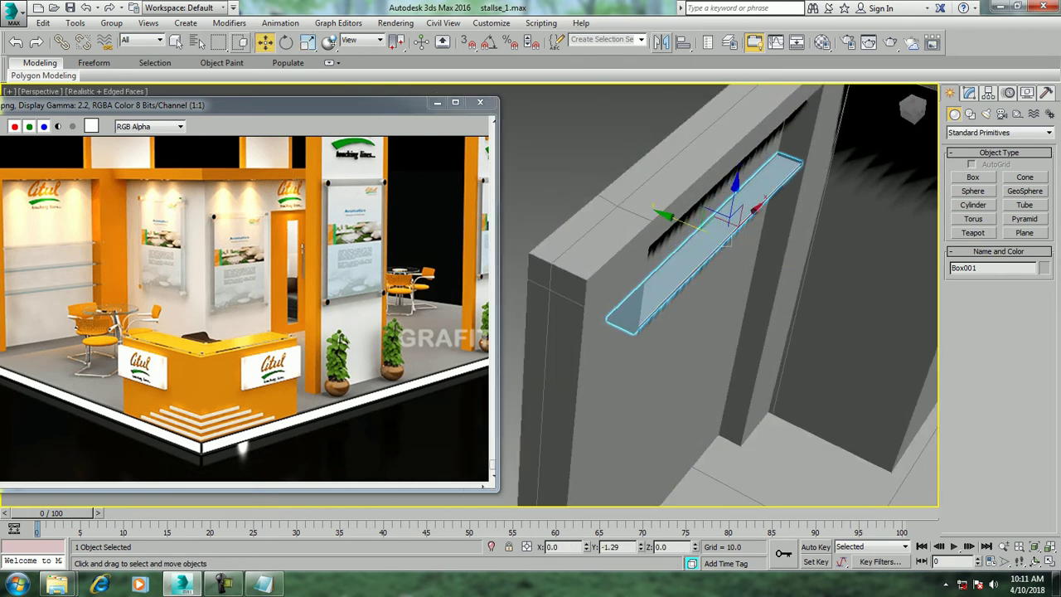
pyautogui.keyDown('alt'); pyautogui.moveTo(730, 315); pyautogui.dragTo(746, 273, button='middle'); pyautogui.keyUp('alt')
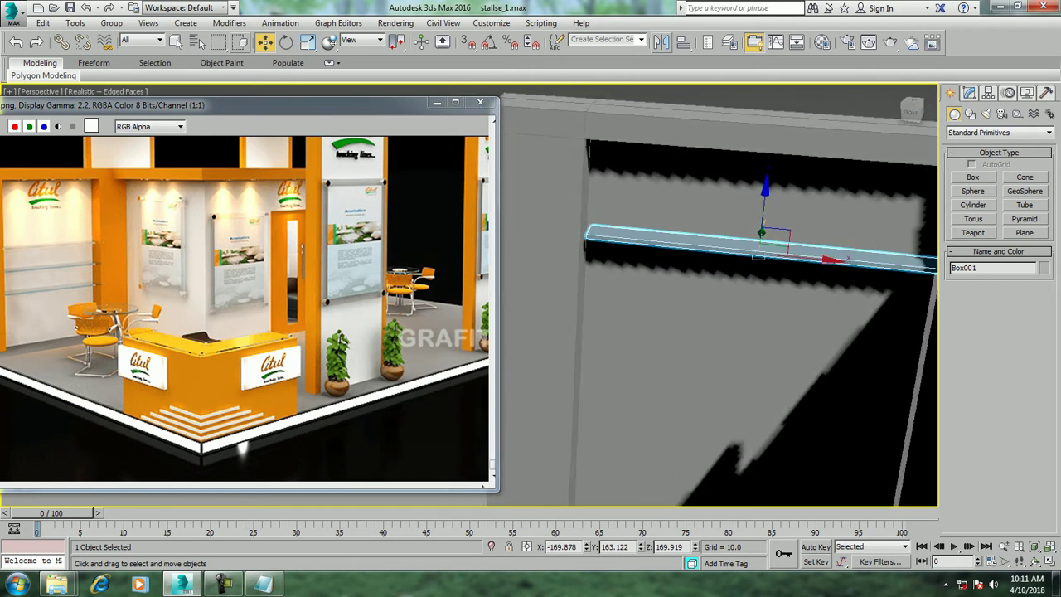
pyautogui.scroll(-5, 713, 298)
pyautogui.moveTo(729, 332)
pyautogui.keyDown('alt'); pyautogui.mouseDown(button='middle')
pyautogui.moveTo(713, 332)
pyautogui.moveTo(713, 356)
pyautogui.mouseUp(button='middle'); pyautogui.keyUp('alt')
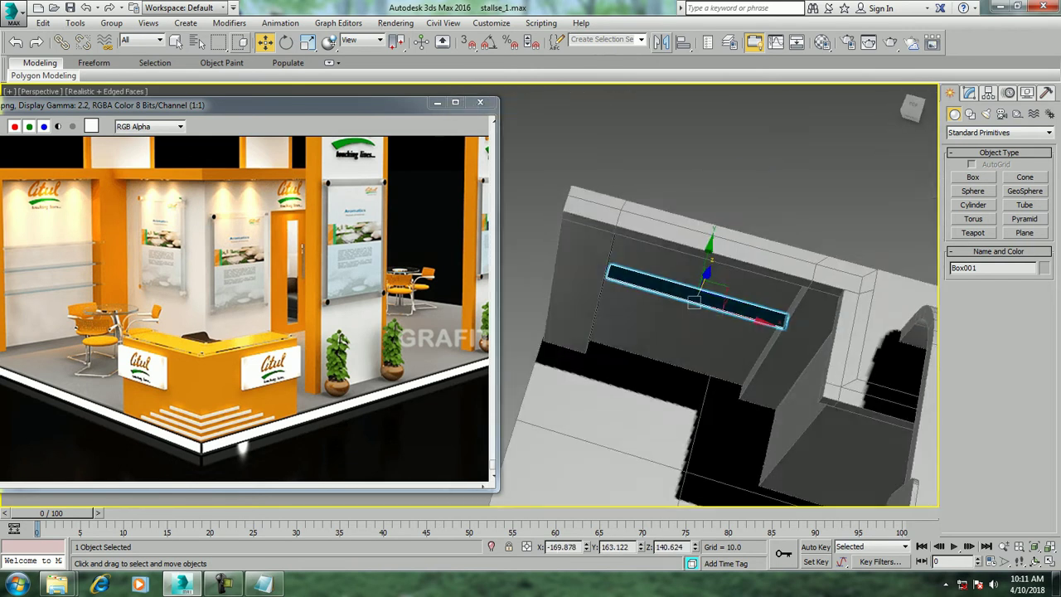
pyautogui.scroll(3, 713, 298)
pyautogui.keyDown('alt'); pyautogui.moveTo(713, 299); pyautogui.dragTo(713, 265, button='middle'); pyautogui.keyUp('alt')
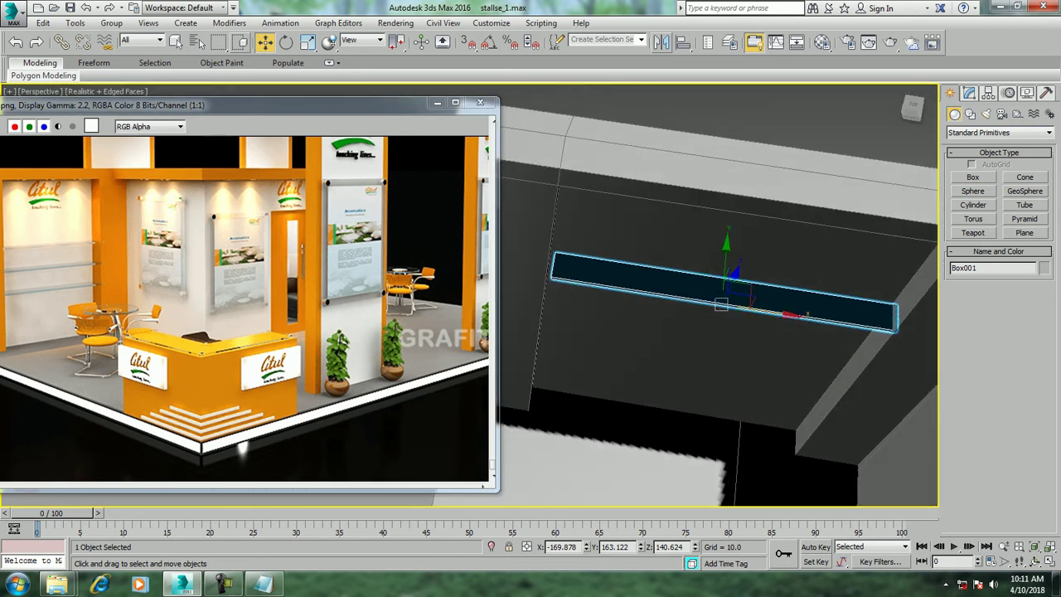
# Stretch the shelf along X across the recess and Shift-drag a copy down the wall
pyautogui.press('r')
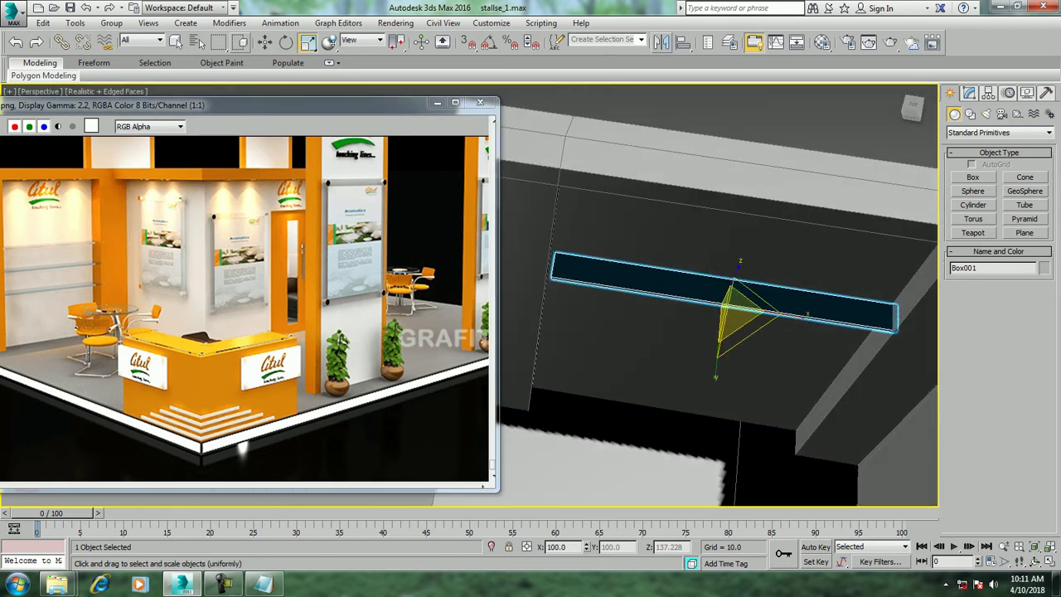
pyautogui.press('w')
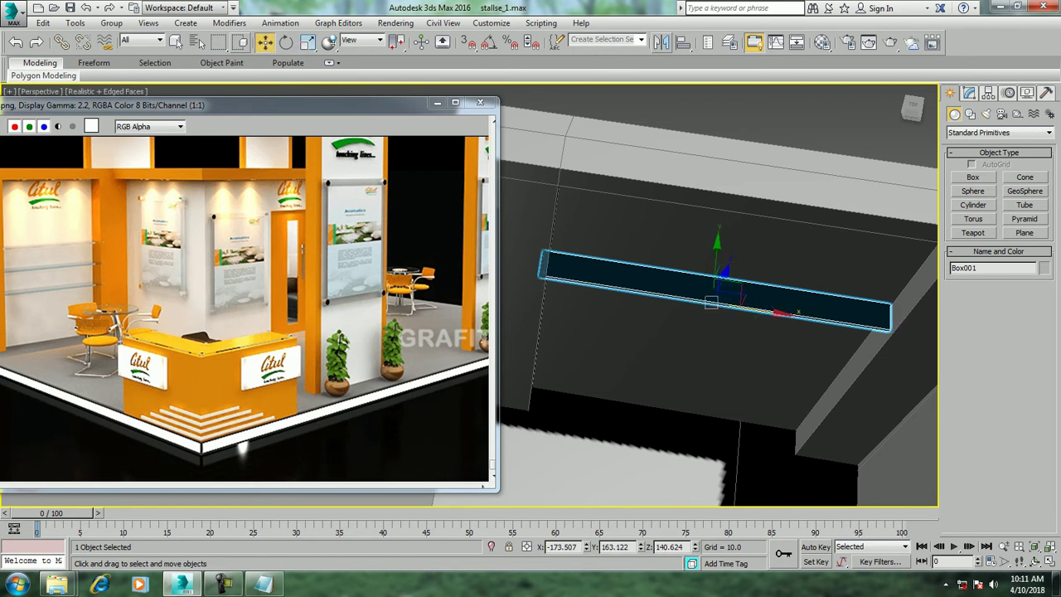
pyautogui.keyDown('alt'); pyautogui.moveTo(721, 298); pyautogui.dragTo(721, 249, button='middle'); pyautogui.keyUp('alt')
pyautogui.keyDown('alt'); pyautogui.moveTo(721, 299); pyautogui.dragTo(721, 265, button='middle'); pyautogui.keyUp('alt')
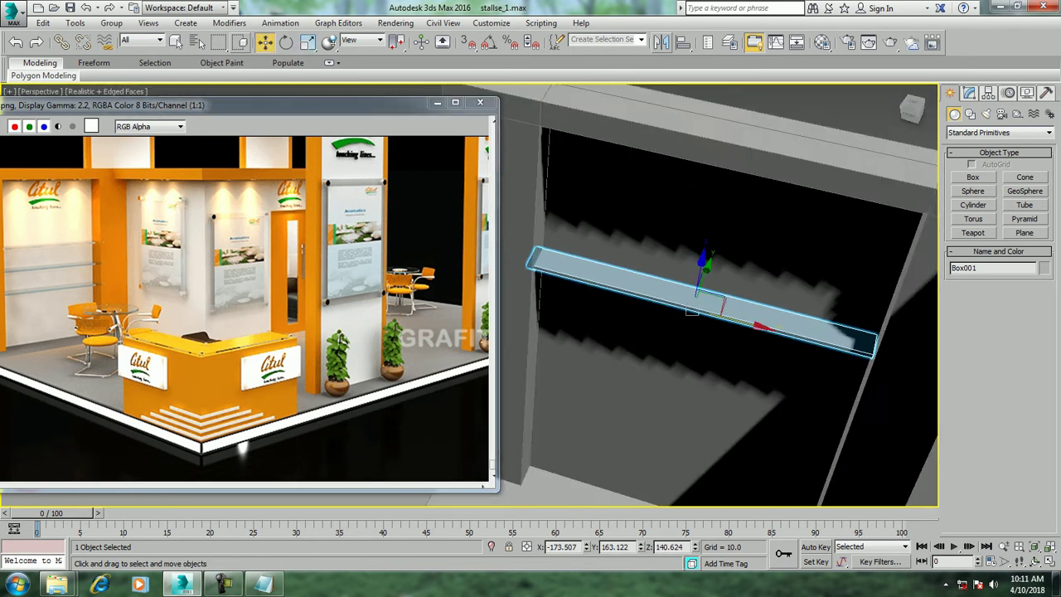
pyautogui.press('r')
pyautogui.moveTo(746, 319); pyautogui.dragTo(756, 319)
pyautogui.press('w')
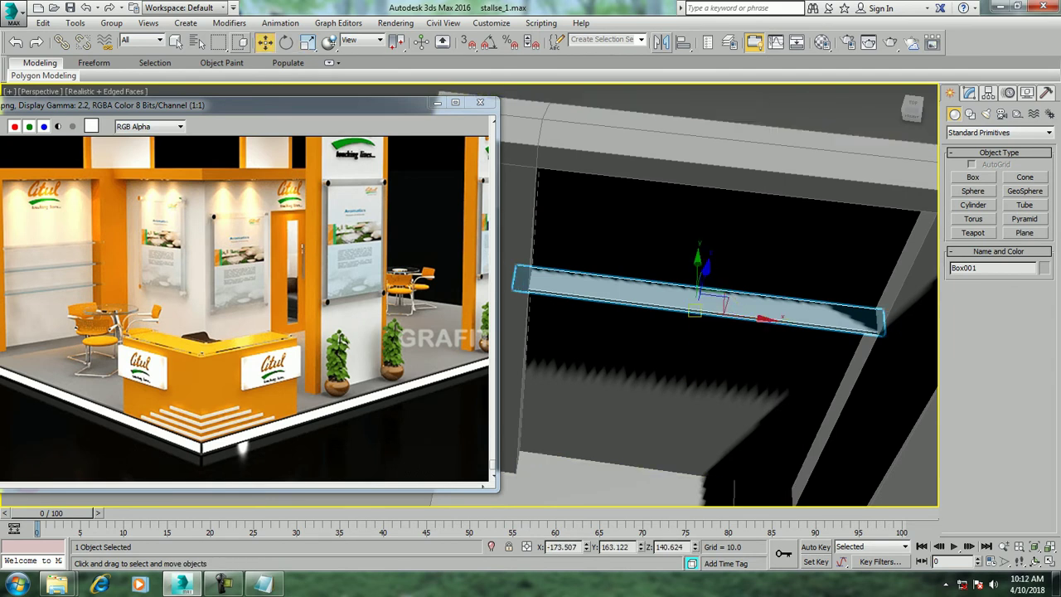
pyautogui.keyDown('alt'); pyautogui.moveTo(721, 298); pyautogui.dragTo(721, 265, button='middle'); pyautogui.keyUp('alt')
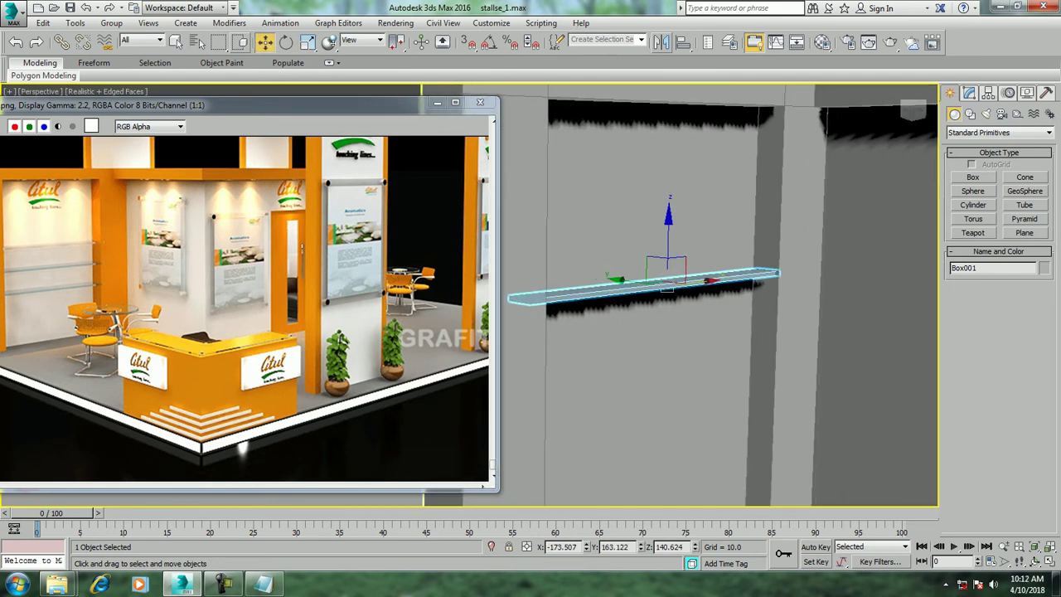
pyautogui.keyDown('shift'); pyautogui.moveTo(668, 232); pyautogui.dragTo(666, 300); pyautogui.keyUp('shift')
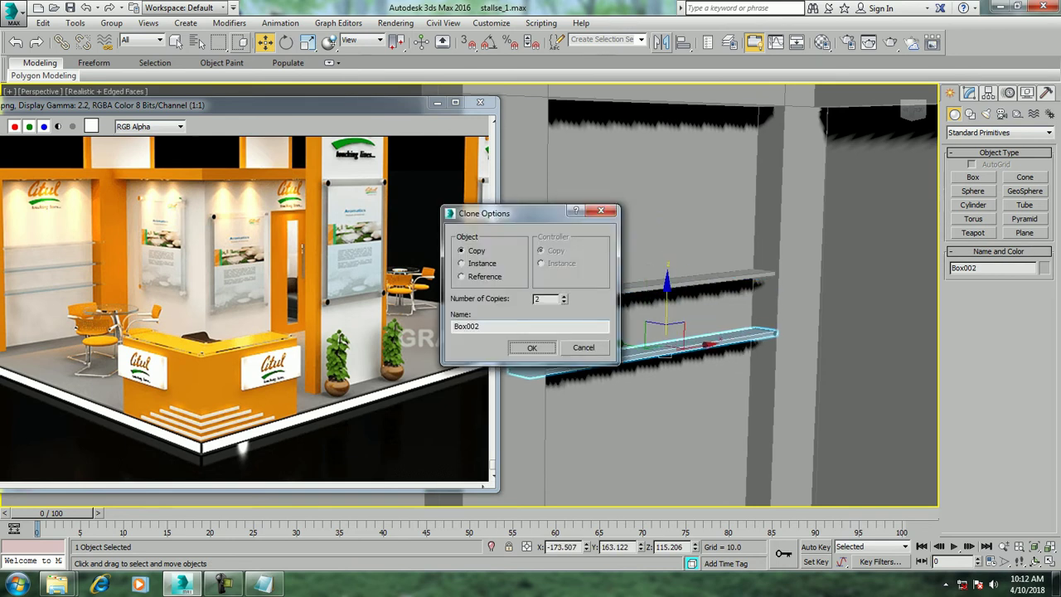
# Accept 2 shelf copies down to Box003, zoom out over the stall, and clear the selection
pyautogui.press('Return')
pyautogui.scroll(-3, 721, 298)
pyautogui.keyDown('alt'); pyautogui.moveTo(722, 299); pyautogui.dragTo(597, 299, button='middle'); pyautogui.keyUp('alt')
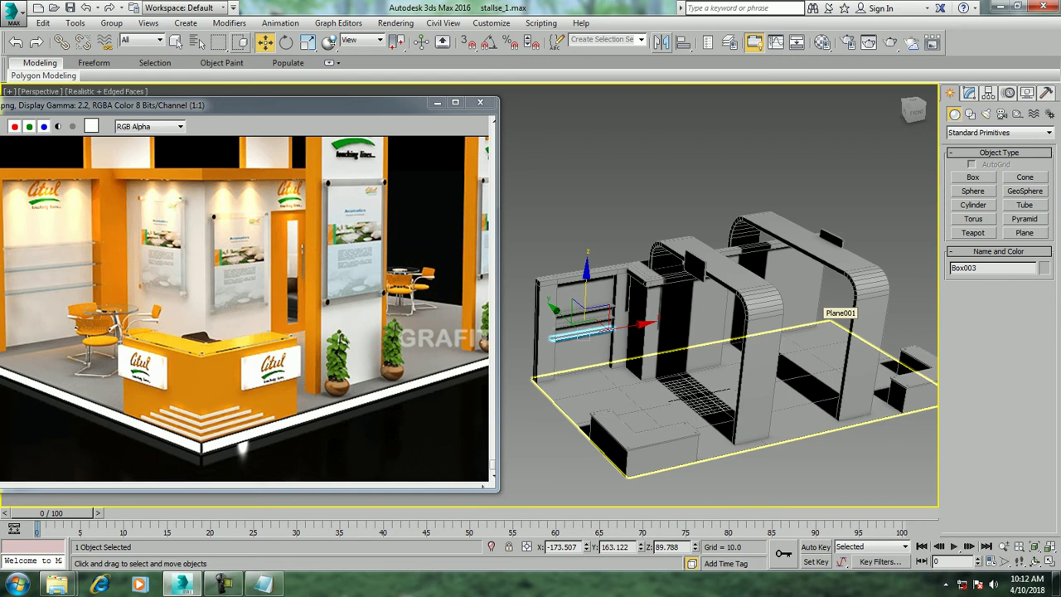
pyautogui.hotkey('ctrl', 'd')
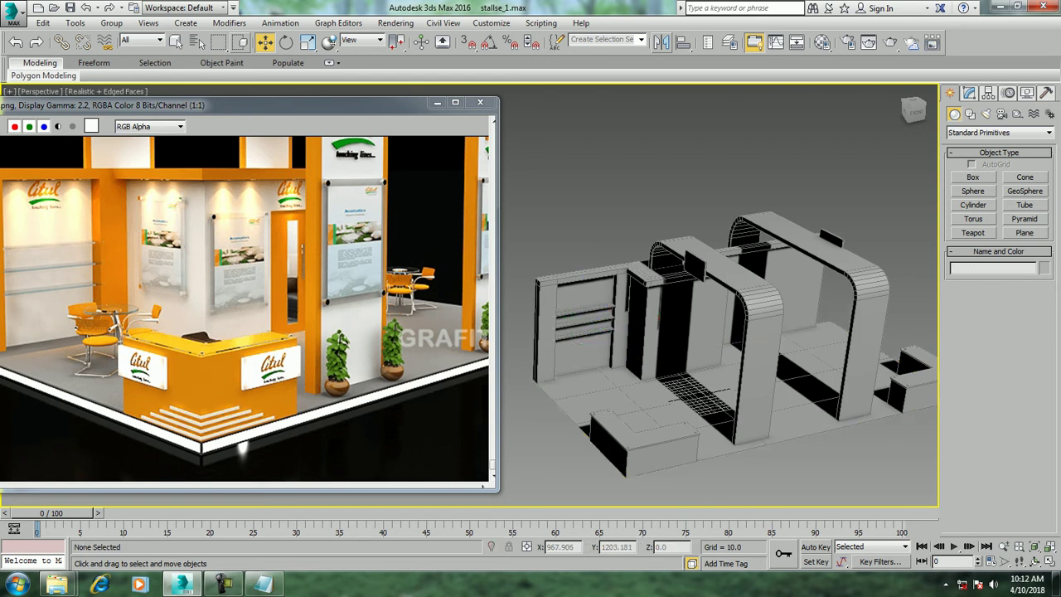
# Select every object in the stall and convert them all to Editable Poly
pyautogui.scroll(3, 401, 496)
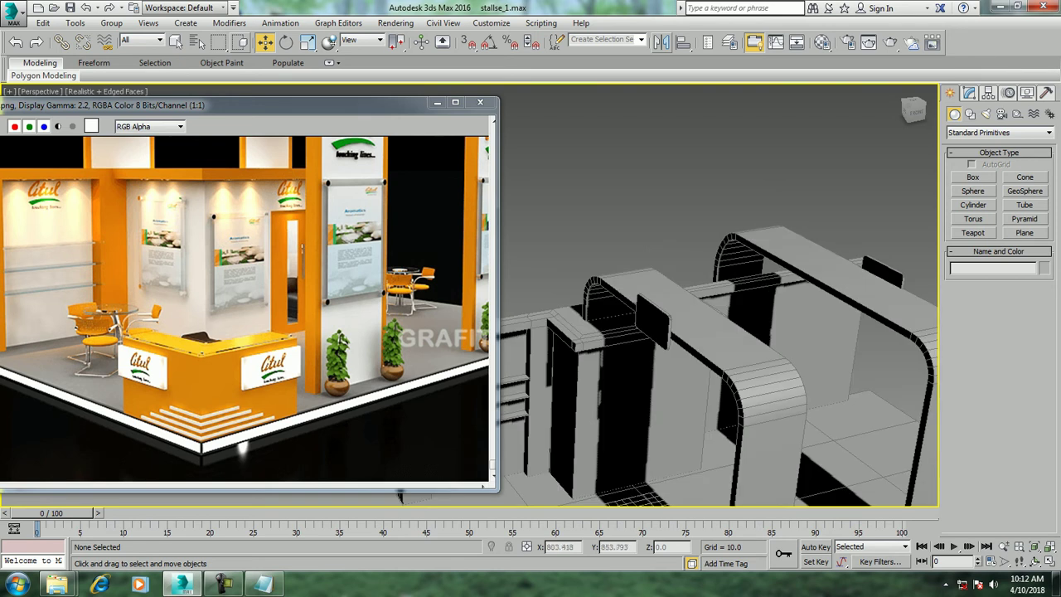
pyautogui.scroll(2, 401, 496)
pyautogui.scroll(2, 440, 497)
pyautogui.scroll(2, 313, 498)
pyautogui.click(659, 290)
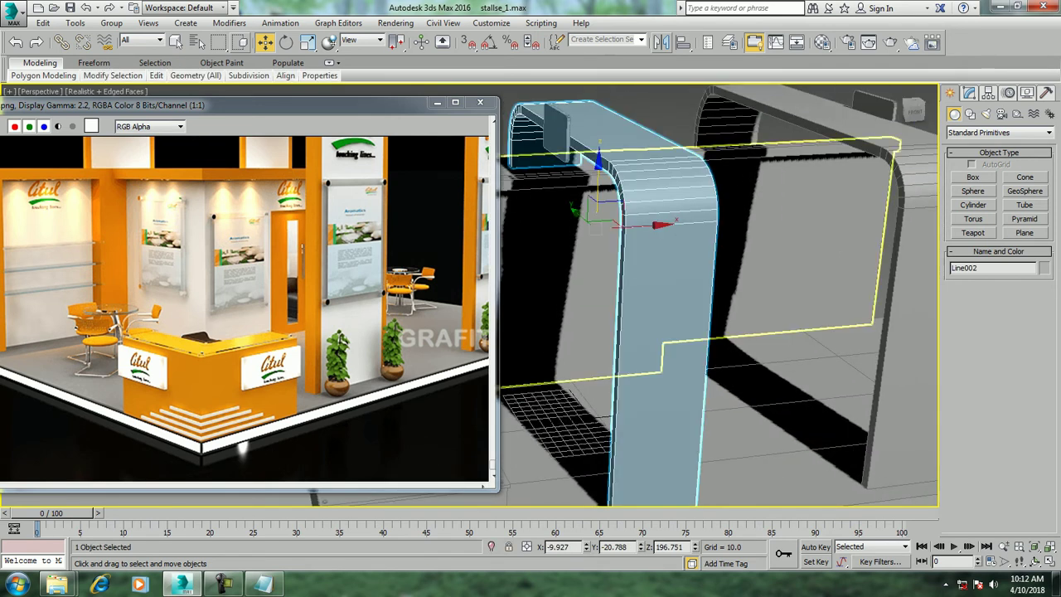
pyautogui.hotkey('ctrl', 'a')
pyautogui.rightClick(674, 209)
pyautogui.moveTo(702, 342)
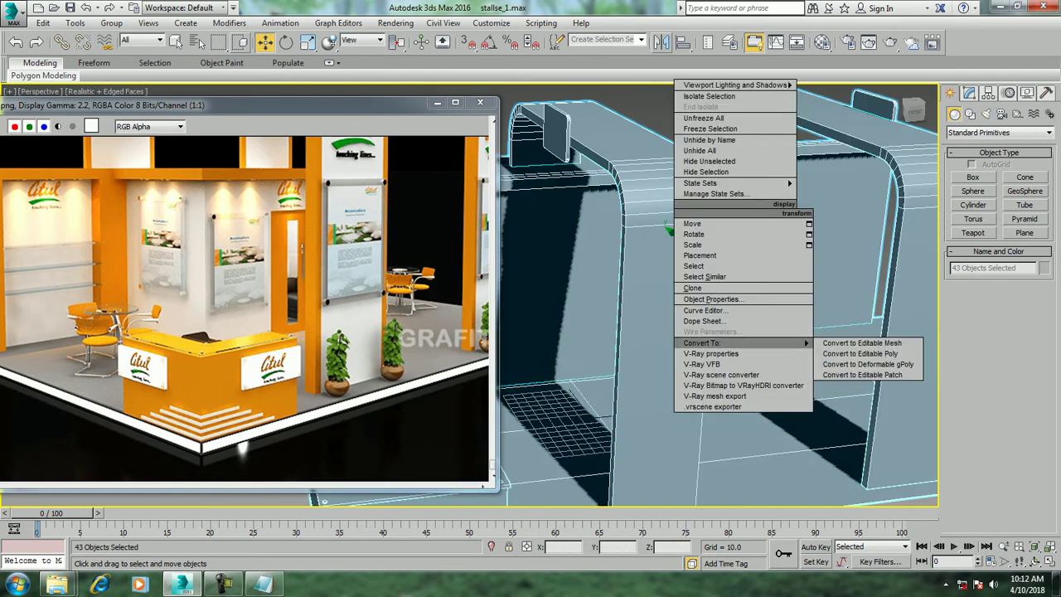
pyautogui.click(860, 353)
# Select the left arch frame Line002 and choose Box creation
pyautogui.click(663, 290)
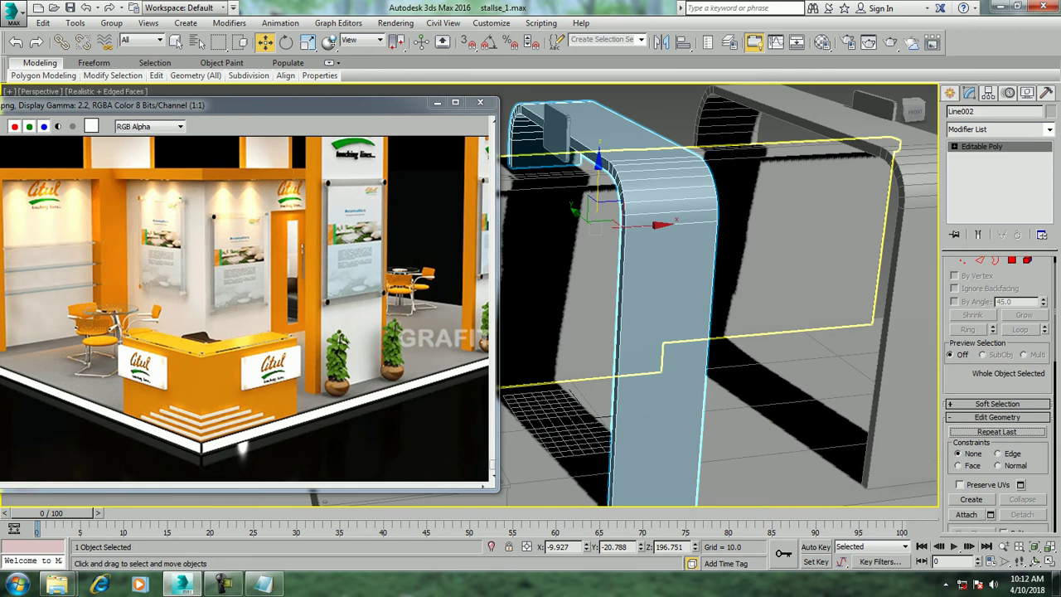
pyautogui.scroll(-3, 717, 294)
pyautogui.scroll(4, 717, 295)
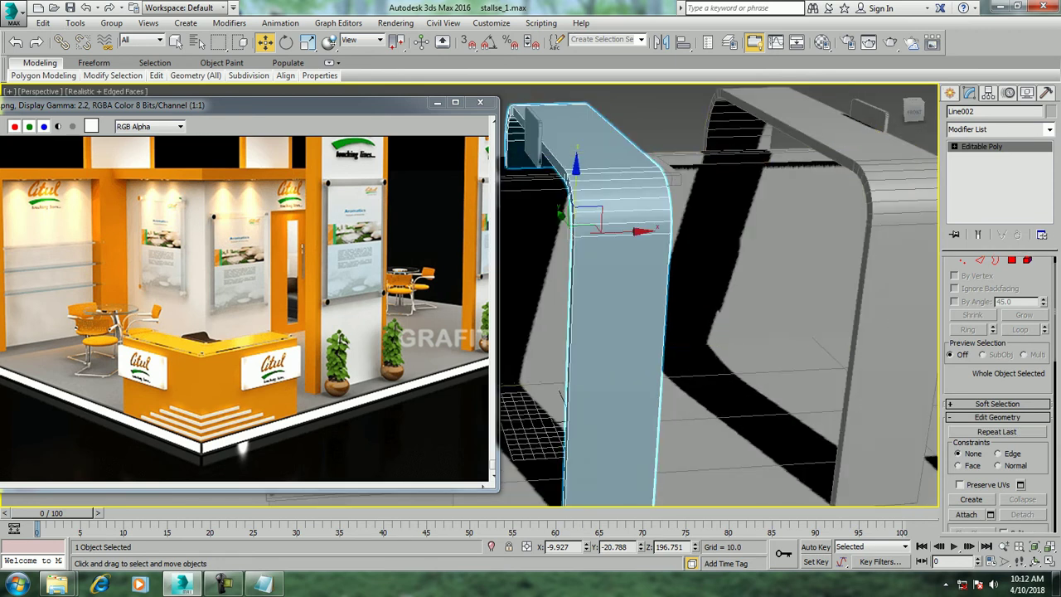
pyautogui.click(949, 93)
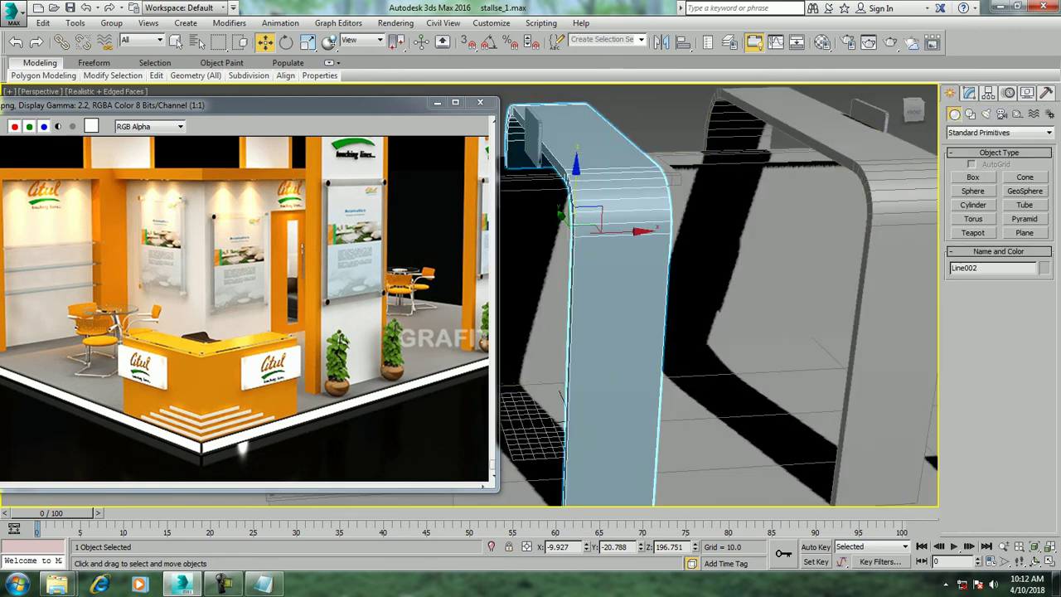
pyautogui.click(973, 178)
pyautogui.scroll(-5, 886, 154)
pyautogui.scroll(2, 885, 153)
pyautogui.scroll(3, 793, 500)
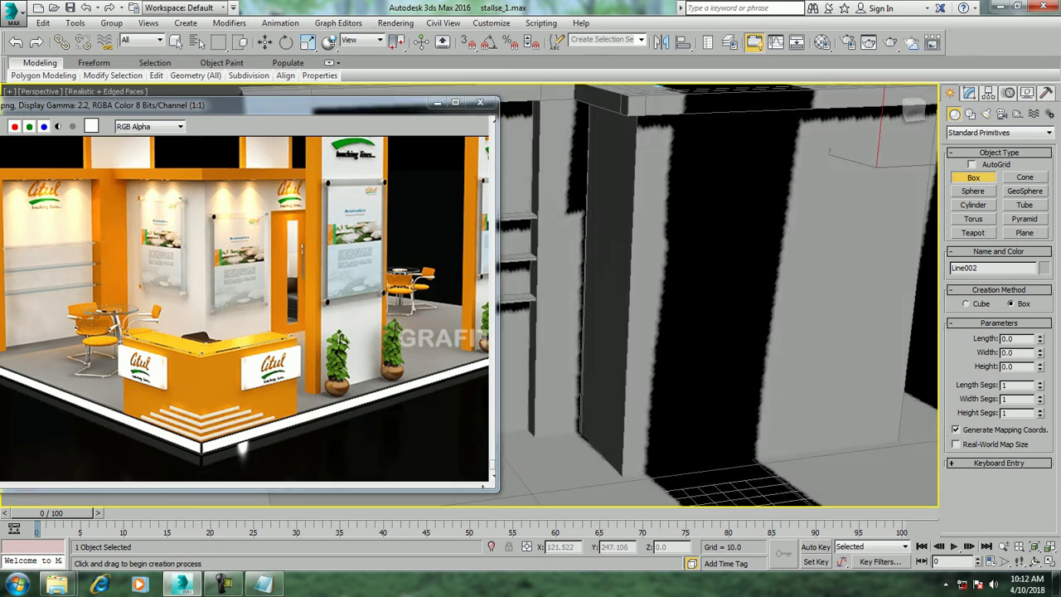
# Draw a thin poster board, Box004, flat against the side wall
pyautogui.scroll(-5, 423, 497)
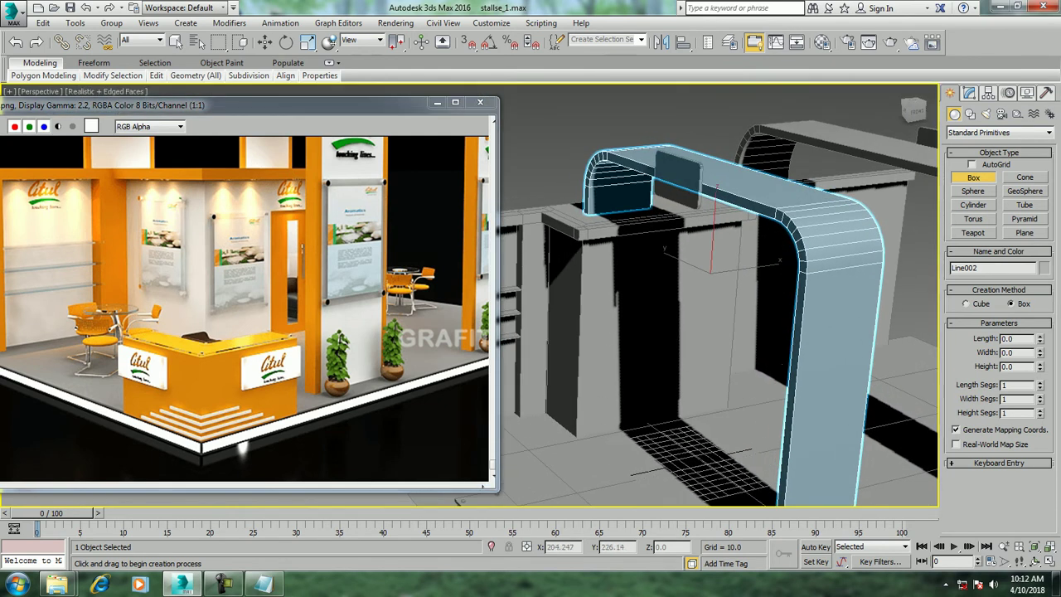
pyautogui.scroll(3, 459, 501)
pyautogui.scroll(2, 248, 497)
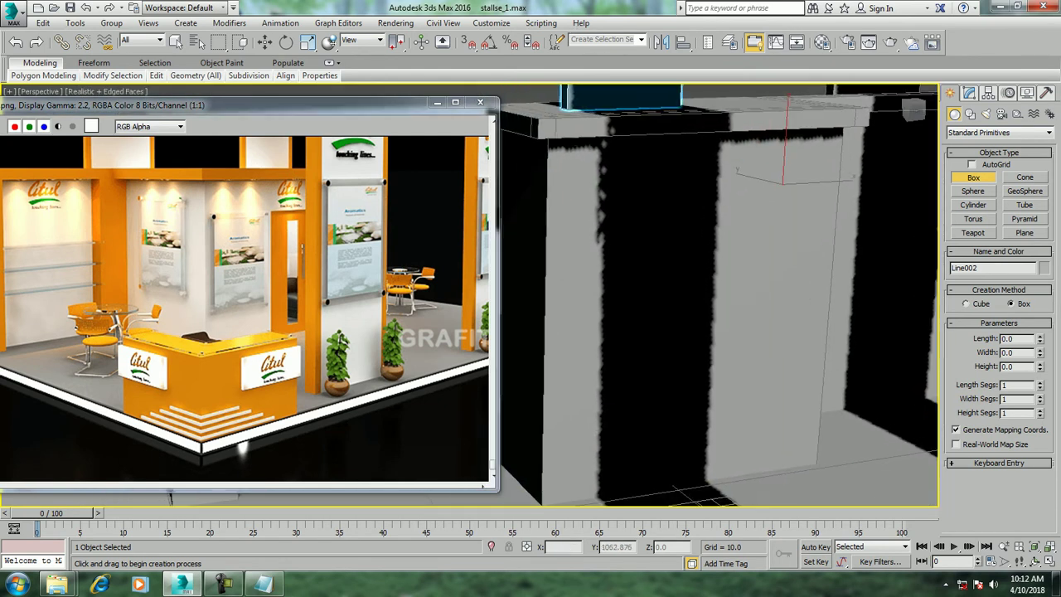
pyautogui.moveTo(515, 199); pyautogui.dragTo(846, 305)
pyautogui.rightClick(845, 305)
pyautogui.moveTo(557, 197); pyautogui.dragTo(675, 374)
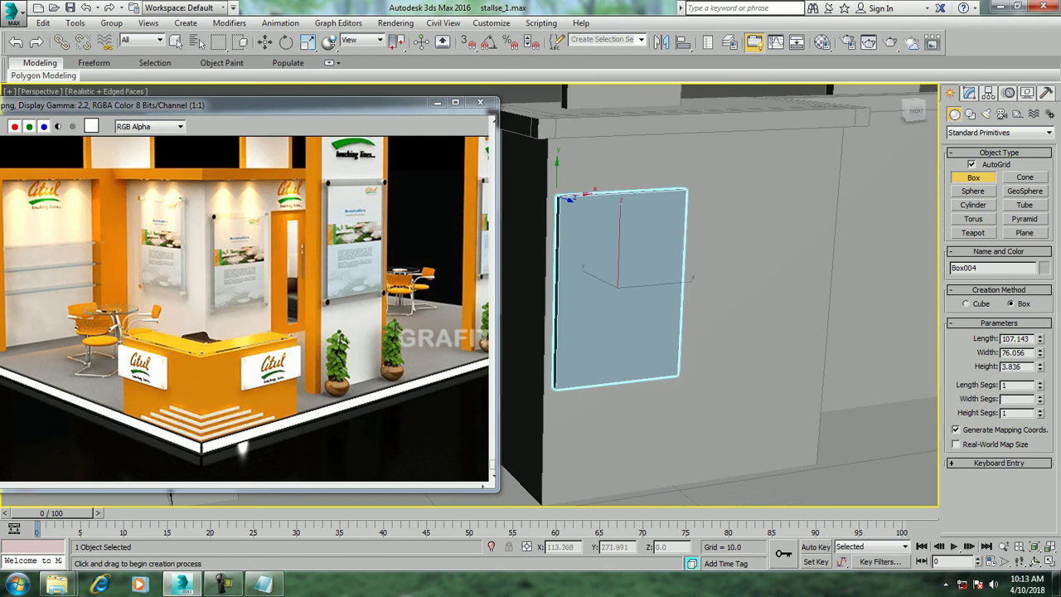
# Check the board from an angle, then view the wall straight-on in Front view
pyautogui.press('w')
pyautogui.keyDown('alt'); pyautogui.moveTo(713, 299); pyautogui.dragTo(746, 299, button='middle'); pyautogui.keyUp('alt')
pyautogui.scroll(3, 617, 281)
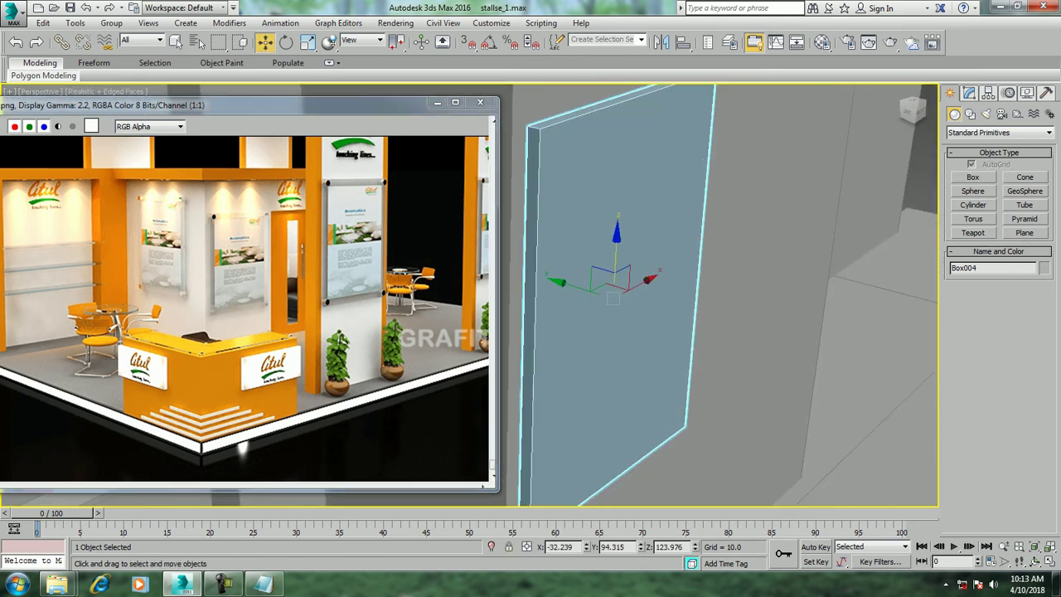
pyautogui.press('r')
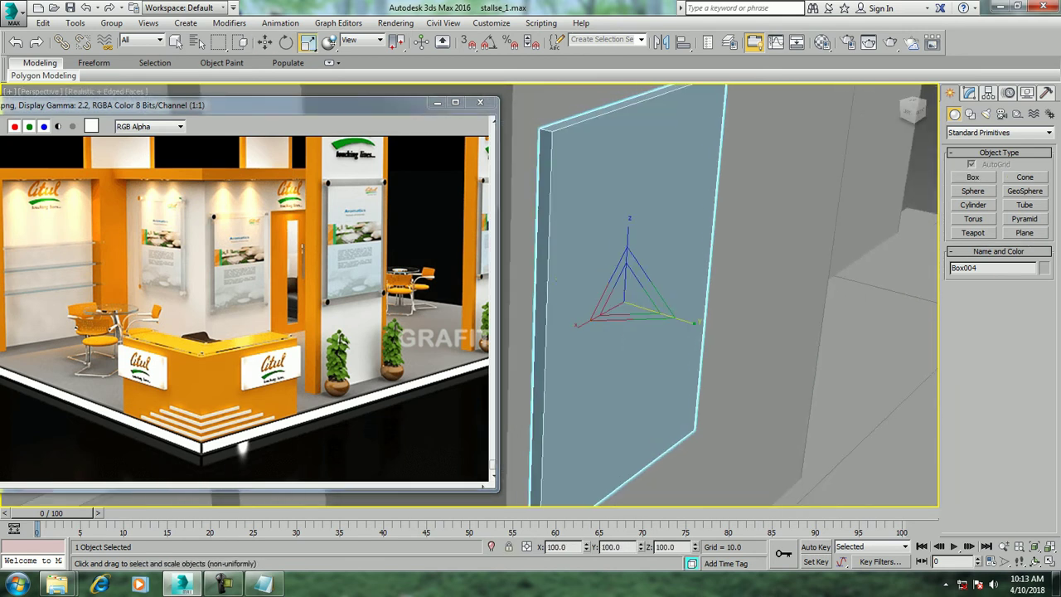
pyautogui.press('w')
pyautogui.press('f')
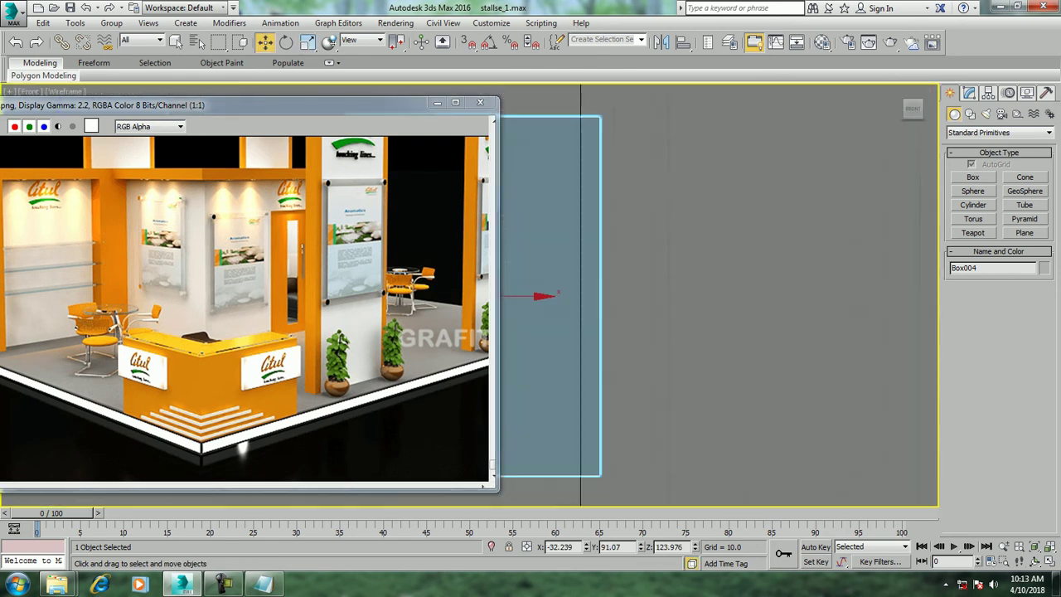
pyautogui.scroll(2, 713, 331)
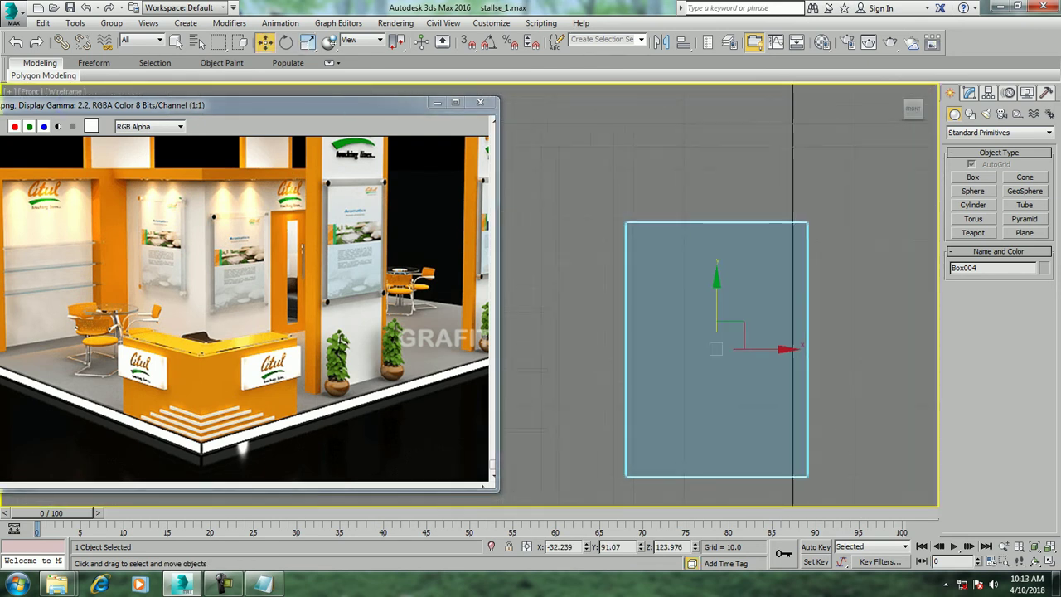
# Create a small cylinder and move it to the poster board's top corner
pyautogui.click(973, 204)
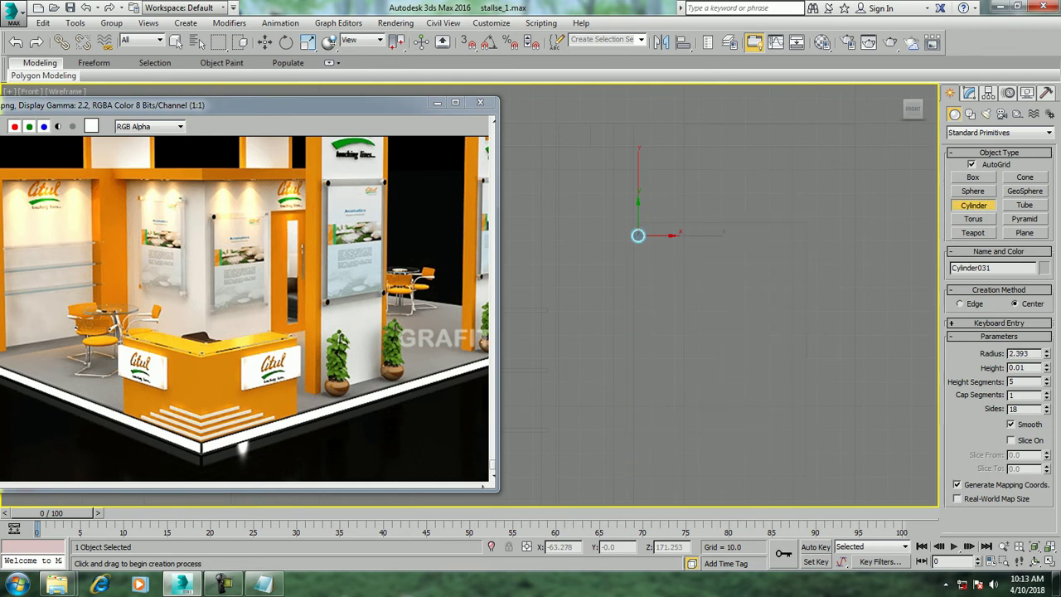
pyautogui.press('w')
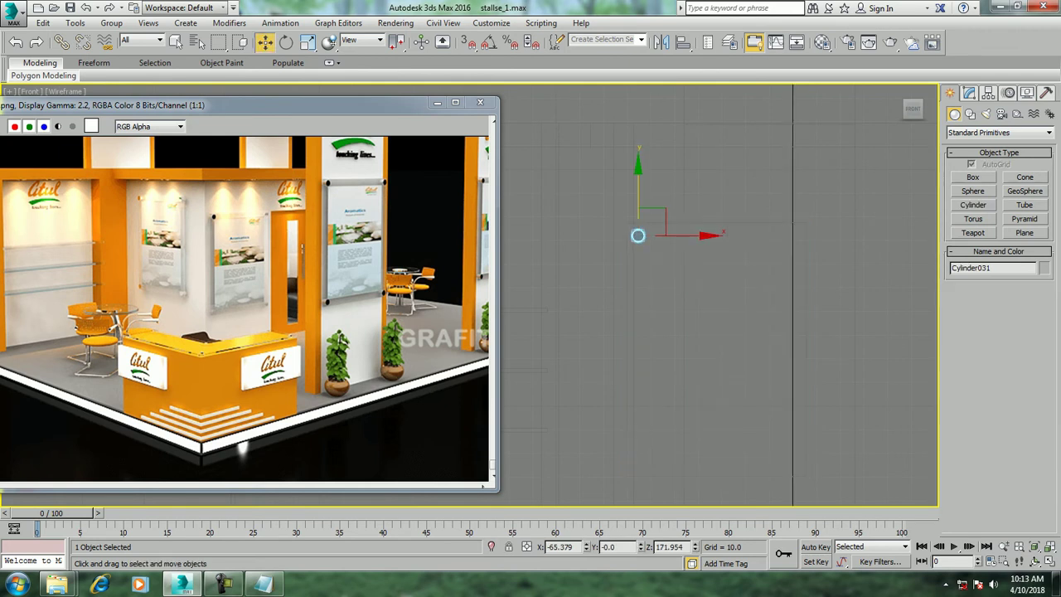
pyautogui.press('p')
pyautogui.press('z')
pyautogui.scroll(-5, 812, 349)
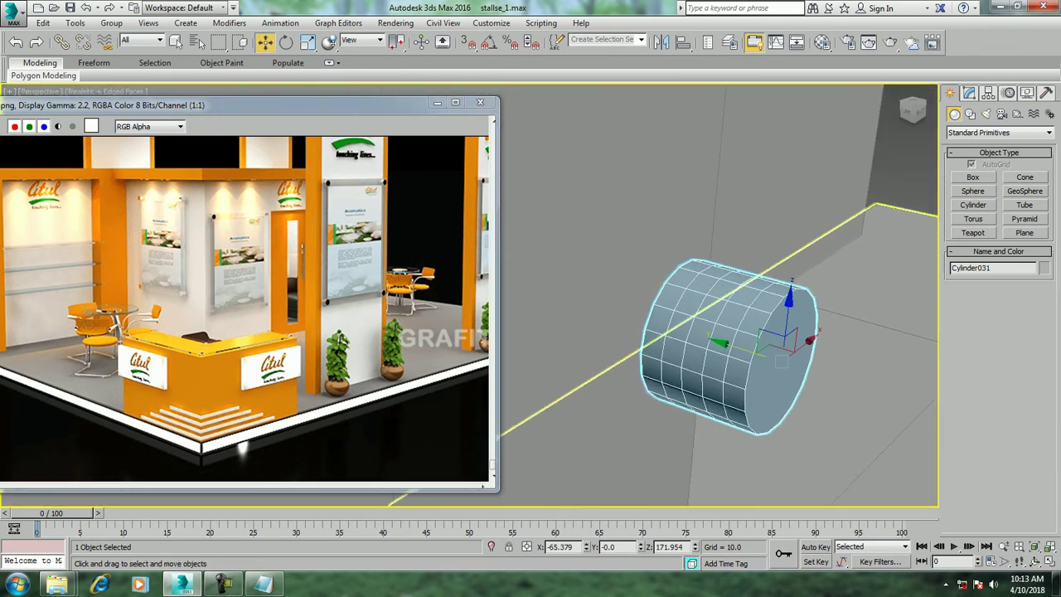
pyautogui.keyDown('alt'); pyautogui.moveTo(812, 349); pyautogui.dragTo(826, 353, button='middle'); pyautogui.keyUp('alt')
pyautogui.moveTo(826, 353)
pyautogui.mouseDown()
pyautogui.moveTo(781, 260)
pyautogui.moveTo(681, 313)
pyautogui.mouseUp()
pyautogui.press('z')
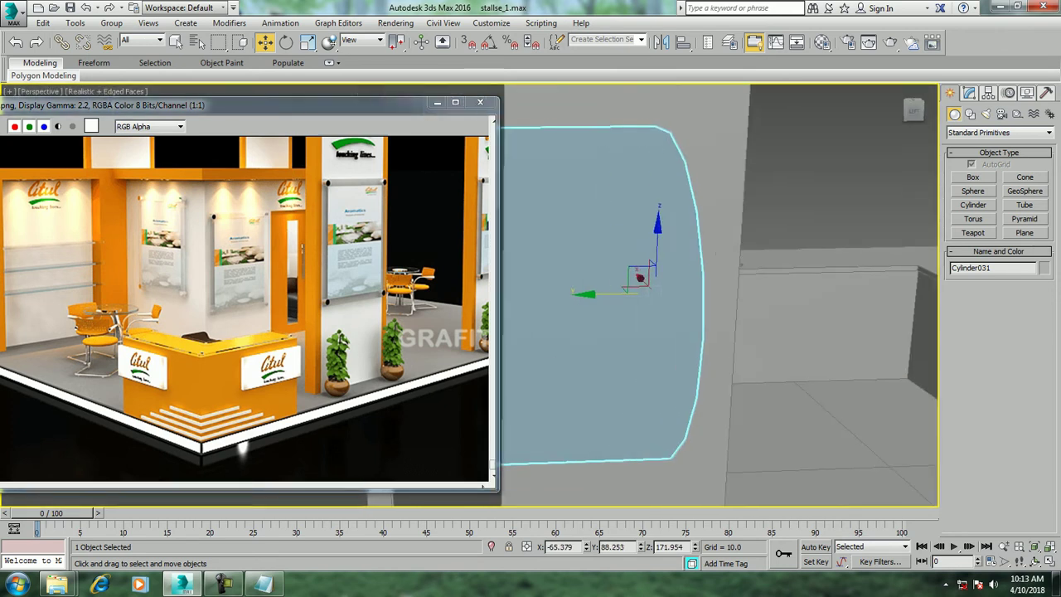
pyautogui.scroll(-3, 713, 331)
# Stretch the cylinder non-uniformly to 227% along Y
pyautogui.press('r')
pyautogui.scroll(-3, 705, 340)
pyautogui.moveTo(729, 364); pyautogui.dragTo(796, 369)
pyautogui.scroll(3, 705, 339)
pyautogui.keyDown('alt'); pyautogui.moveTo(713, 331); pyautogui.dragTo(779, 332, button='middle'); pyautogui.keyUp('alt')
# Nudge the Box004 poster board slightly sideways into place, then reselect the cylinder
pyautogui.press('w')
pyautogui.click(680, 373)
pyautogui.keyDown('alt'); pyautogui.moveTo(713, 331); pyautogui.dragTo(771, 331, button='middle'); pyautogui.keyUp('alt')
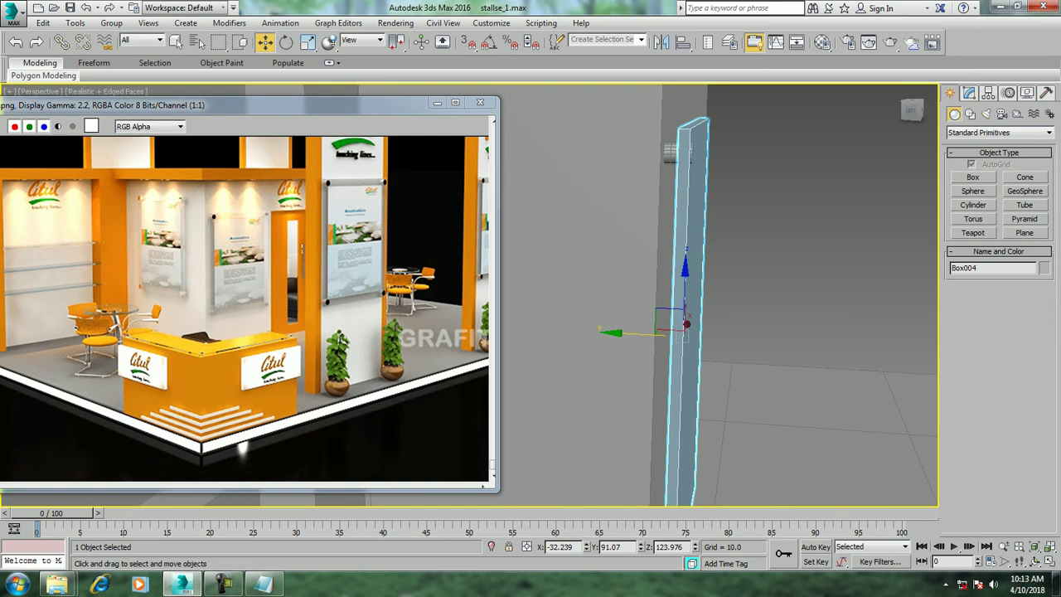
pyautogui.moveTo(655, 333); pyautogui.dragTo(651, 333)
pyautogui.keyDown('alt'); pyautogui.moveTo(712, 331); pyautogui.dragTo(788, 332, button='middle'); pyautogui.keyUp('alt')
pyautogui.press('r')
pyautogui.keyDown('alt'); pyautogui.moveTo(696, 331); pyautogui.dragTo(729, 332, button='middle'); pyautogui.keyUp('alt')
pyautogui.press('w')
pyautogui.click(652, 236)
# In a maximized Front view, copy the cylinder to the board's top-right corner
pyautogui.hotkey('alt', 'w')
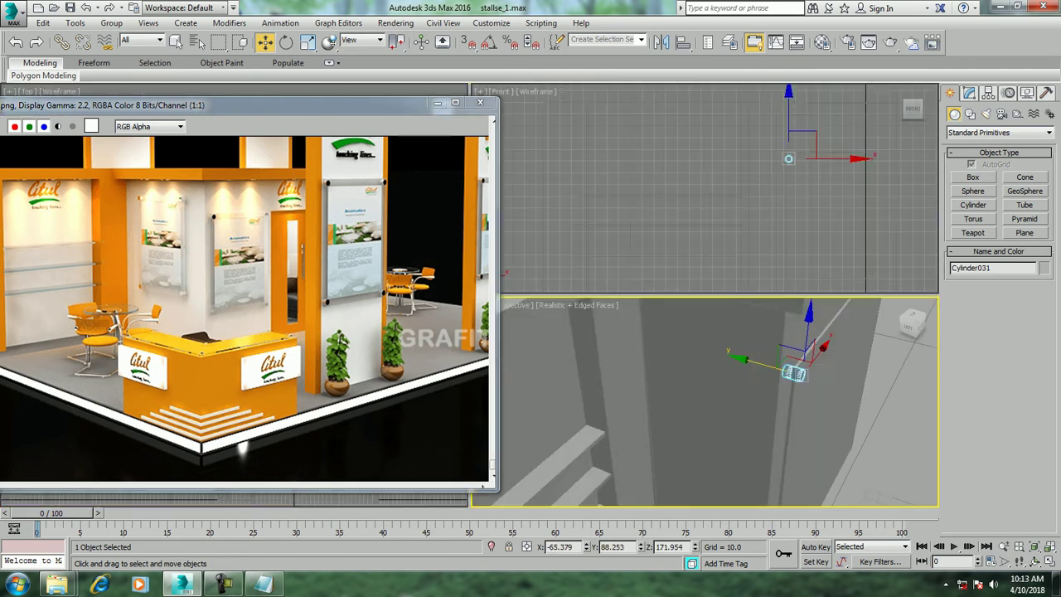
pyautogui.click(788, 161)
pyautogui.hotkey('alt', 'w')
pyautogui.moveTo(649, 237)
pyautogui.mouseDown(button='middle')
pyautogui.moveTo(693, 159)
pyautogui.moveTo(654, 164)
pyautogui.mouseUp(button='middle')
pyautogui.keyDown('shift'); pyautogui.moveTo(655, 164); pyautogui.dragTo(796, 164); pyautogui.keyUp('shift')
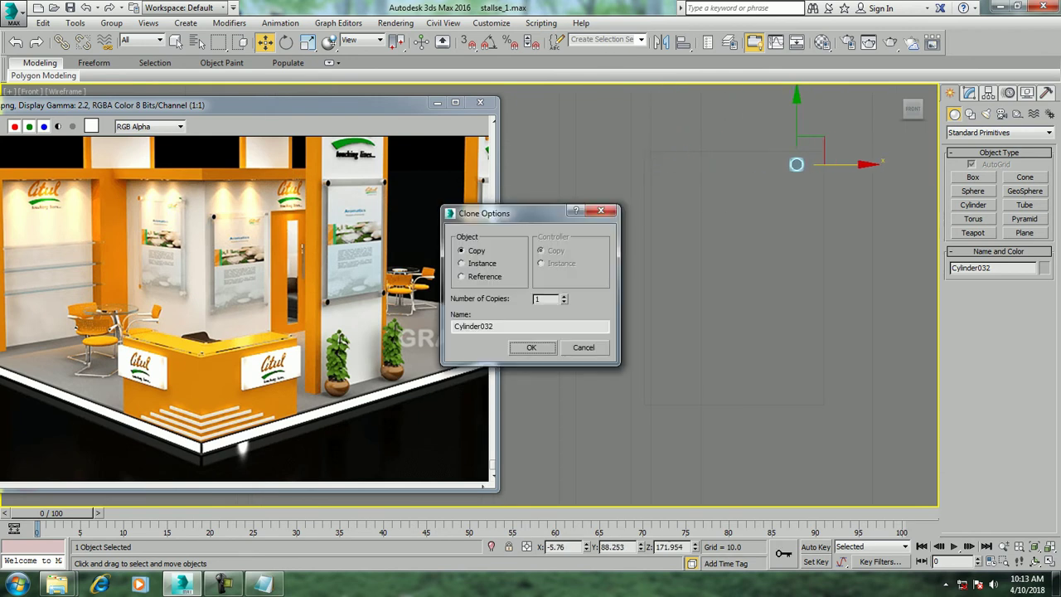
pyautogui.press('Return')
pyautogui.moveTo(796, 164); pyautogui.dragTo(810, 164)
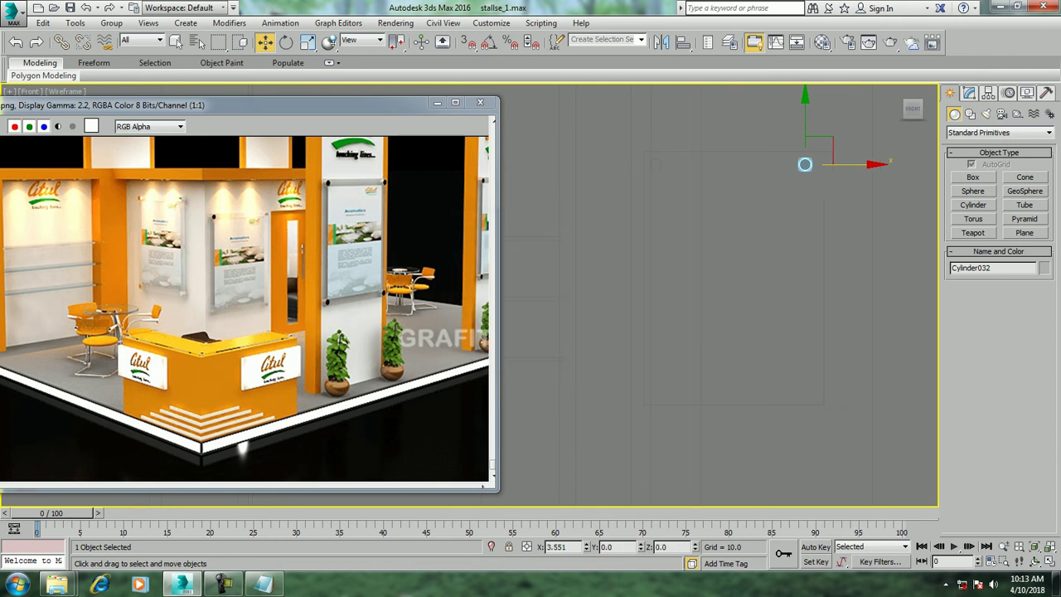
# Copy both top cylinders down to the board's bottom corners
pyautogui.keyDown('ctrl'); pyautogui.click(655, 164); pyautogui.keyUp('ctrl')
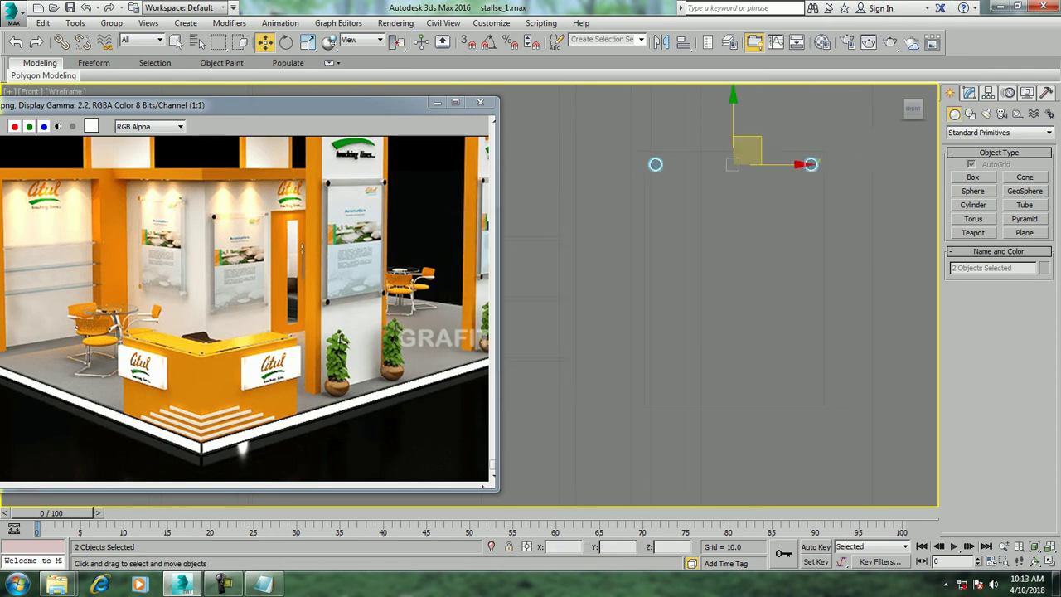
pyautogui.moveTo(733, 133); pyautogui.dragTo(733, 361)
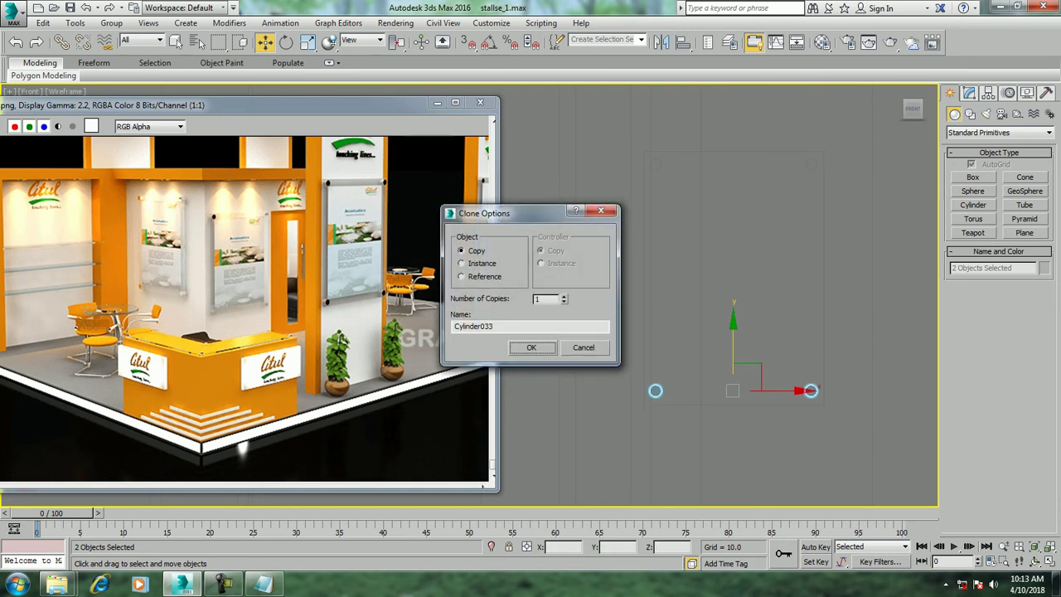
pyautogui.press('Return')
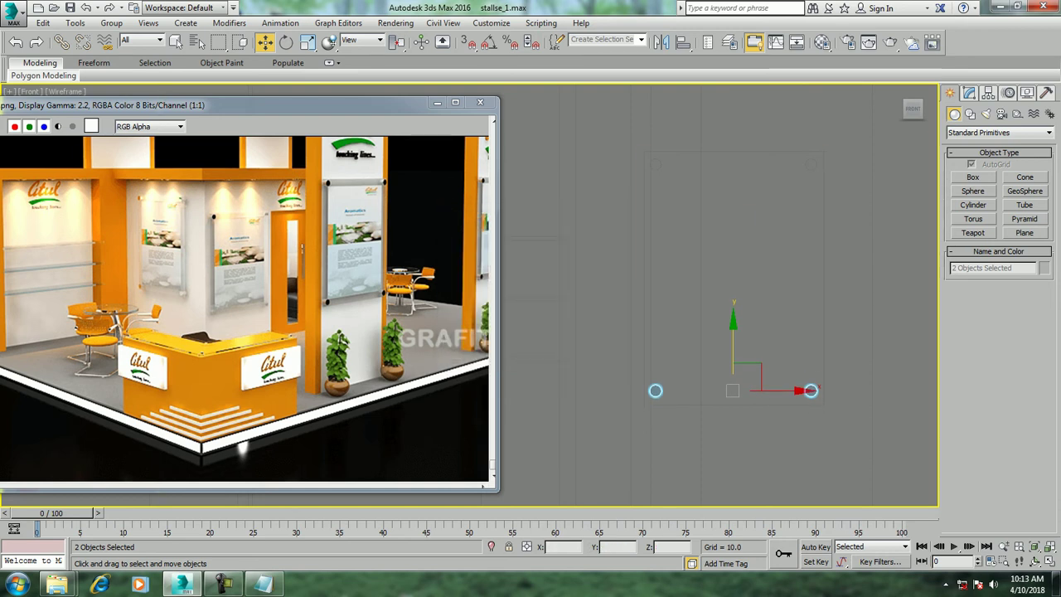
# Group the poster board and its four corner cylinders as Group001
pyautogui.keyDown('ctrl'); pyautogui.click(643, 273); pyautogui.keyUp('ctrl')
pyautogui.keyDown('ctrl'); pyautogui.click(655, 164); pyautogui.keyUp('ctrl')
pyautogui.keyDown('ctrl'); pyautogui.click(811, 164); pyautogui.keyUp('ctrl')
pyautogui.click(111, 23)
pyautogui.click(129, 39)
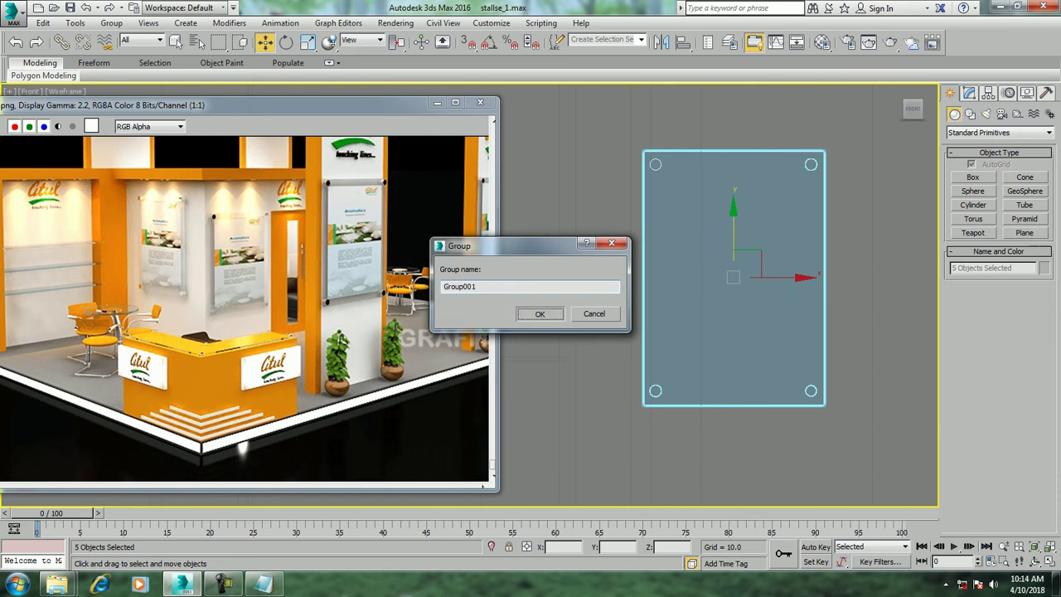
pyautogui.click(540, 313)
pyautogui.hotkey('alt', 'w')
pyautogui.hotkey('alt', 'w')
# Scale Group001 to 78 on X to narrow it, and open the angle snap settings
pyautogui.keyDown('alt'); pyautogui.moveTo(713, 298); pyautogui.dragTo(746, 274, button='middle'); pyautogui.keyUp('alt')
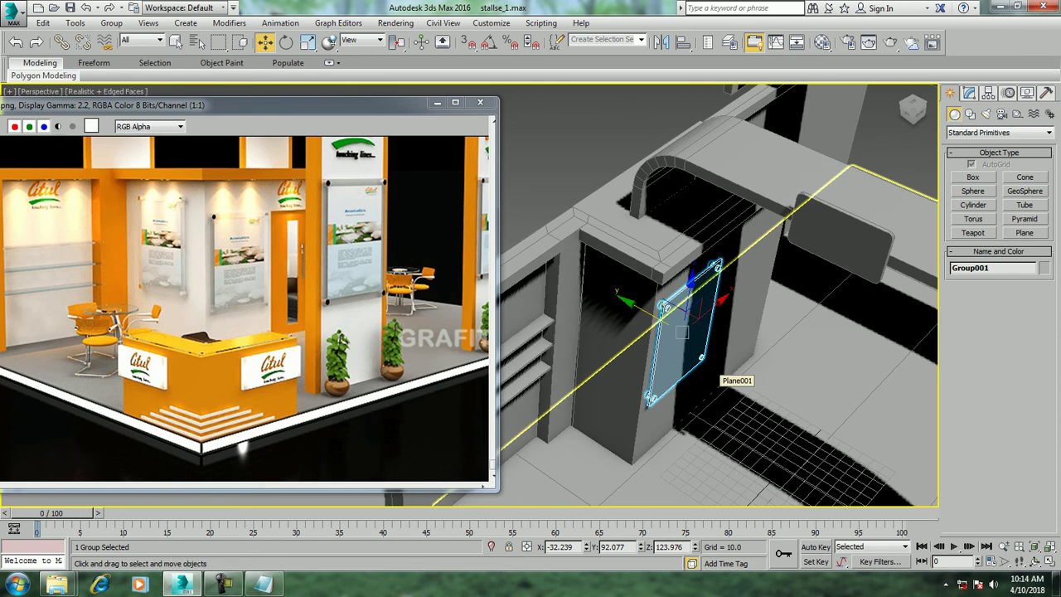
pyautogui.keyDown('alt'); pyautogui.moveTo(713, 315); pyautogui.dragTo(750, 267, button='middle'); pyautogui.keyUp('alt')
pyautogui.press('r')
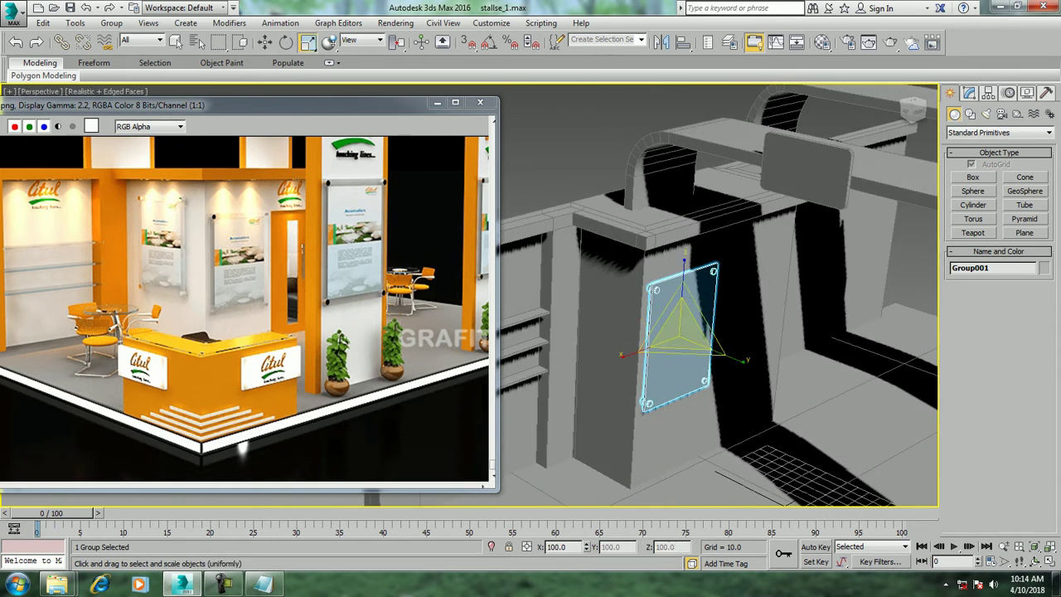
pyautogui.moveTo(663, 346); pyautogui.dragTo(646, 349)
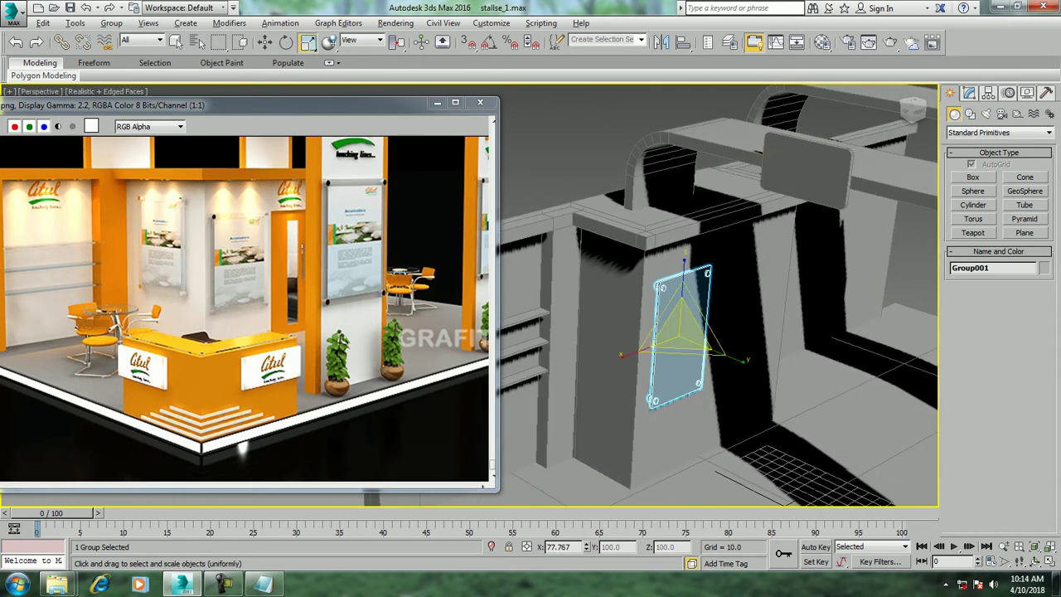
pyautogui.keyDown('alt'); pyautogui.moveTo(663, 348); pyautogui.dragTo(655, 340, button='middle'); pyautogui.keyUp('alt')
pyautogui.press('w')
pyautogui.rightClick(489, 43)
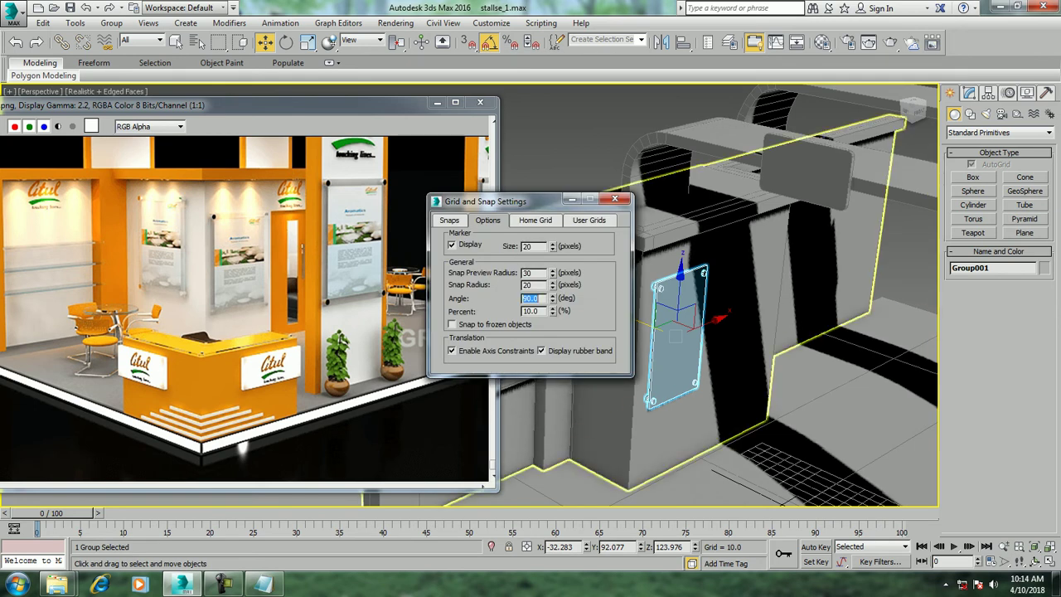
# Make a copy of the poster group rotated -90 degrees, Group002
pyautogui.click(614, 199)
pyautogui.keyDown('alt'); pyautogui.moveTo(746, 332); pyautogui.dragTo(705, 332, button='middle'); pyautogui.keyUp('alt')
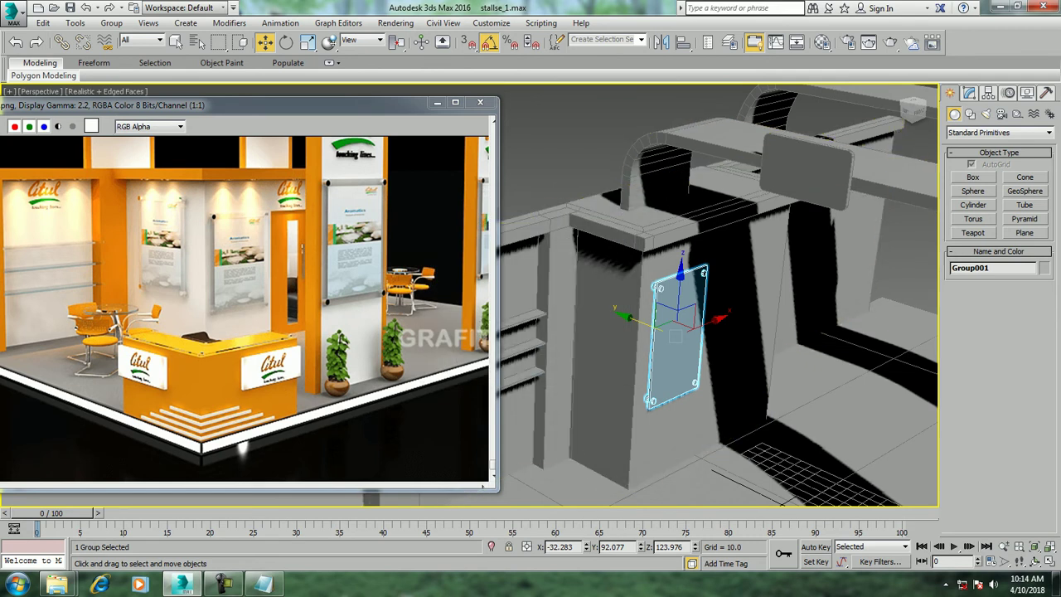
pyautogui.press('e')
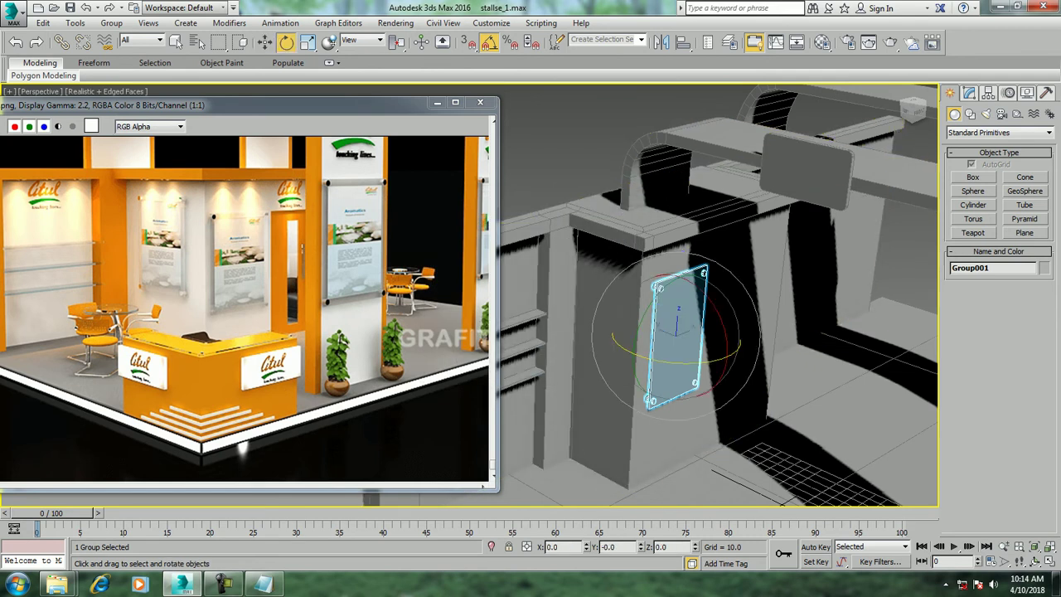
pyautogui.keyDown('shift'); pyautogui.moveTo(704, 348); pyautogui.dragTo(647, 353); pyautogui.keyUp('shift')
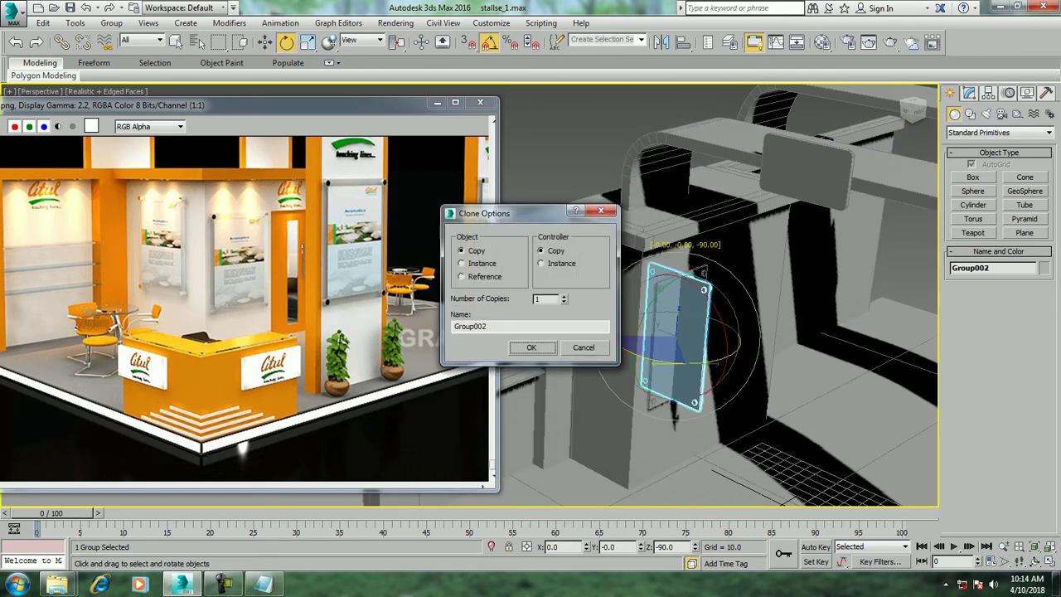
pyautogui.press('Return')
pyautogui.keyDown('alt'); pyautogui.moveTo(746, 331); pyautogui.dragTo(680, 314, button='middle'); pyautogui.keyUp('alt')
pyautogui.press('w')
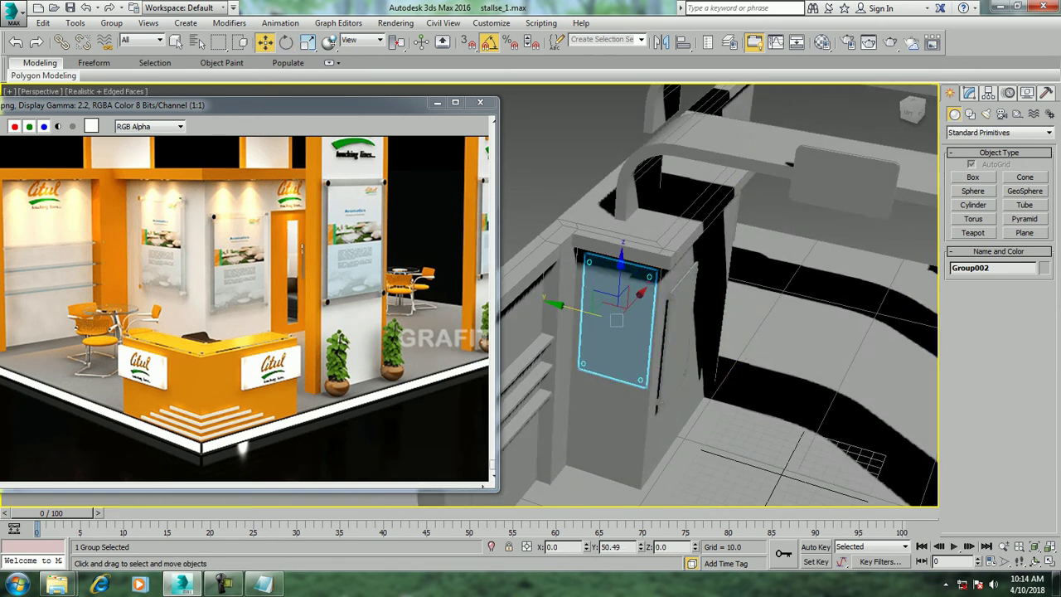
# Move Group002 flush onto the column's adjacent face and raise it higher
pyautogui.keyDown('alt'); pyautogui.moveTo(713, 331); pyautogui.dragTo(646, 324, button='middle'); pyautogui.keyUp('alt')
pyautogui.moveTo(646, 320)
pyautogui.mouseDown()
pyautogui.moveTo(587, 321)
pyautogui.moveTo(635, 318)
pyautogui.mouseUp()
pyautogui.keyDown('alt'); pyautogui.moveTo(630, 319); pyautogui.dragTo(630, 325, button='middle'); pyautogui.keyUp('alt')
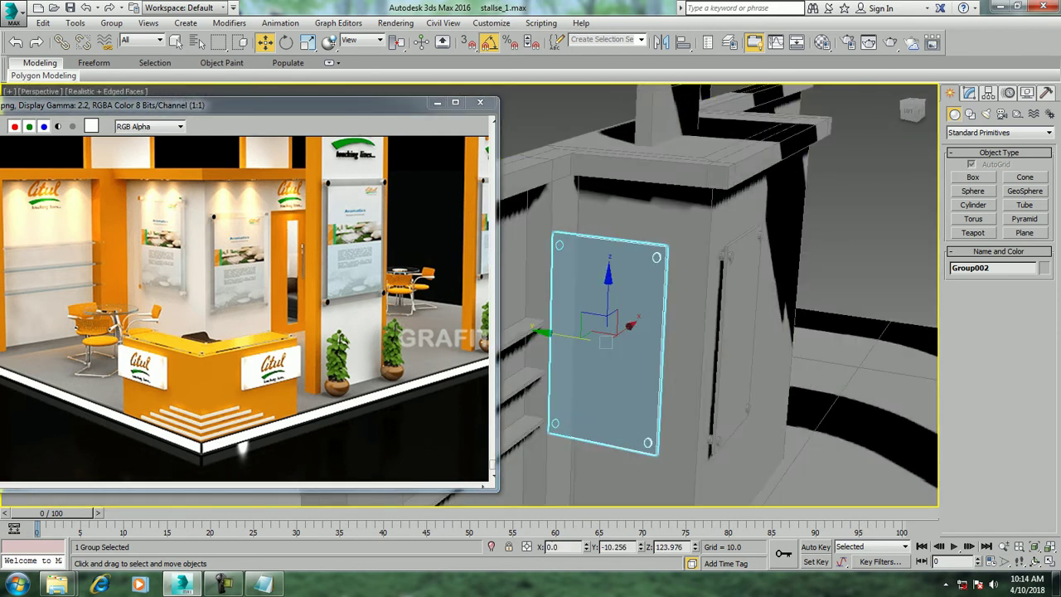
pyautogui.keyDown('alt'); pyautogui.moveTo(630, 331); pyautogui.dragTo(672, 327, button='middle'); pyautogui.keyUp('alt')
pyautogui.moveTo(653, 278); pyautogui.dragTo(653, 240)
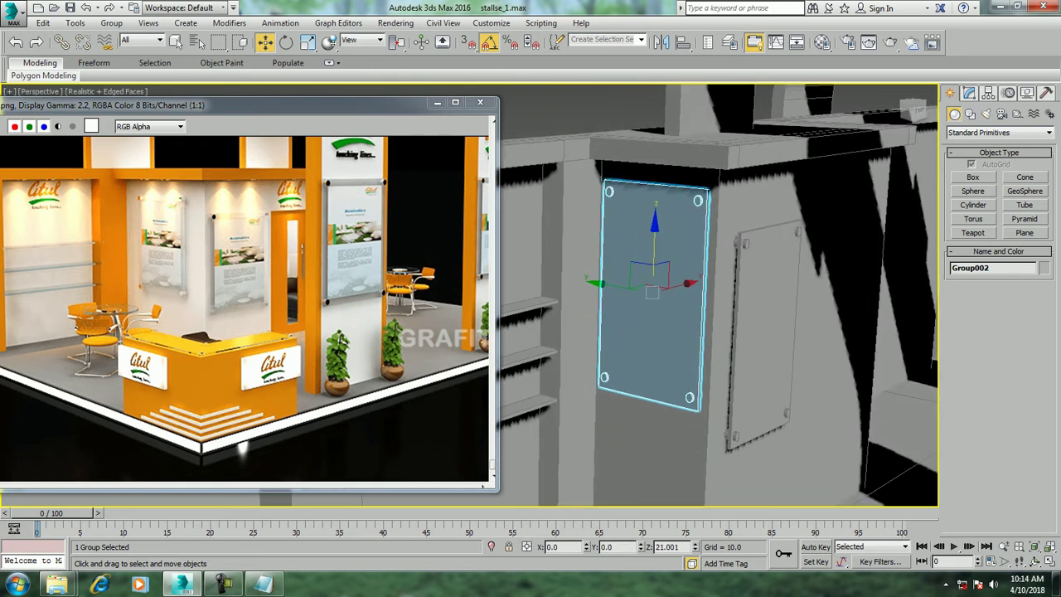
pyautogui.moveTo(653, 240)
pyautogui.keyDown('alt'); pyautogui.mouseDown(button='middle')
pyautogui.moveTo(705, 249)
pyautogui.moveTo(663, 248)
pyautogui.mouseUp(button='middle'); pyautogui.keyUp('alt')
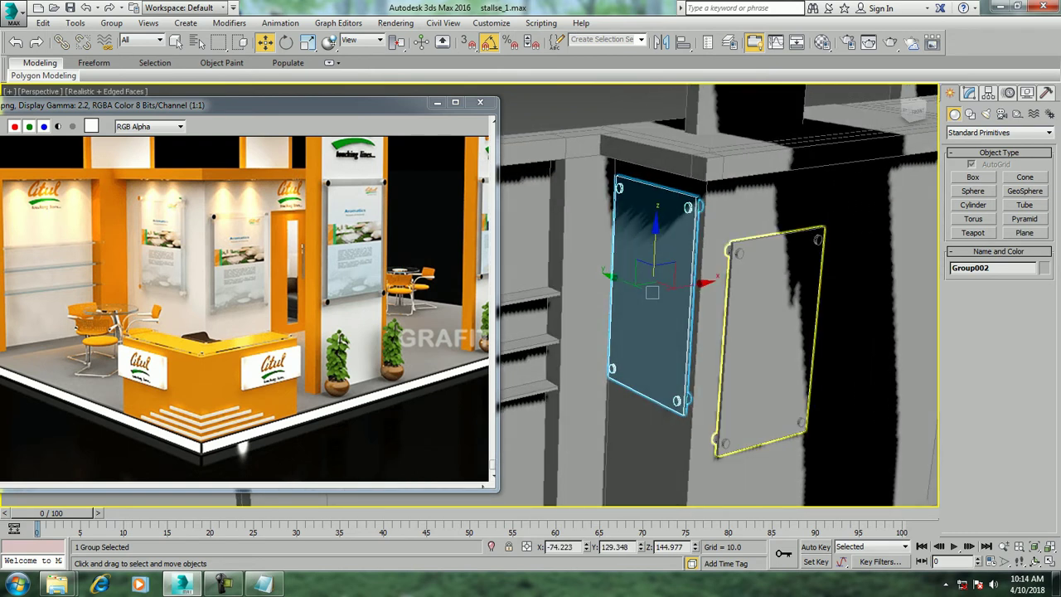
# Select Group001 and drag a copy of it down toward the right arch's pillar
pyautogui.click(758, 315)
pyautogui.press('t')
pyautogui.press('p')
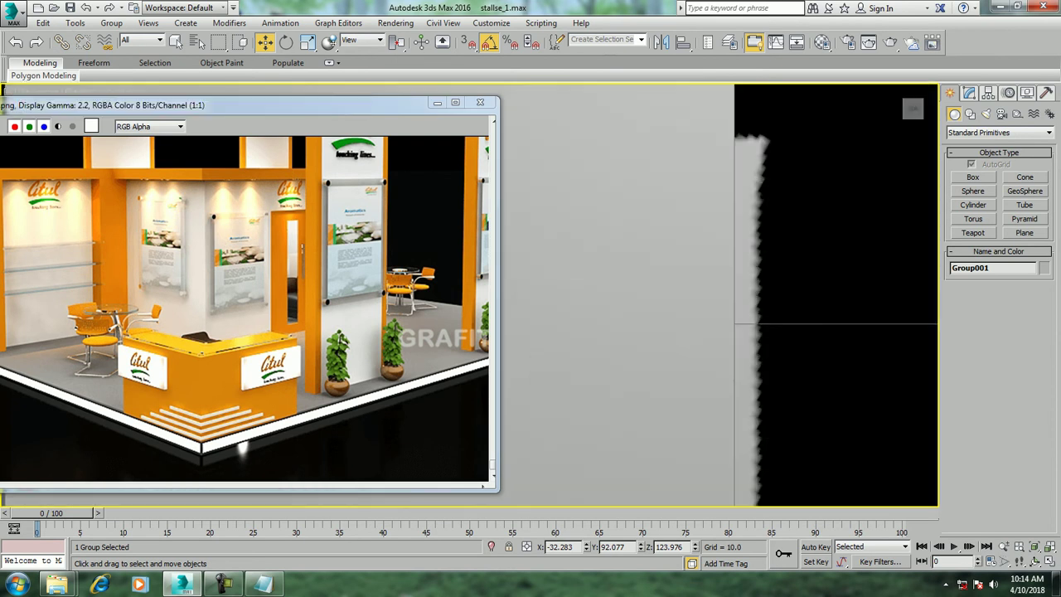
pyautogui.moveTo(704, 298)
pyautogui.keyDown('alt'); pyautogui.mouseDown(button='middle')
pyautogui.moveTo(680, 332)
pyautogui.moveTo(679, 315)
pyautogui.mouseUp(button='middle'); pyautogui.keyUp('alt')
pyautogui.press('r')
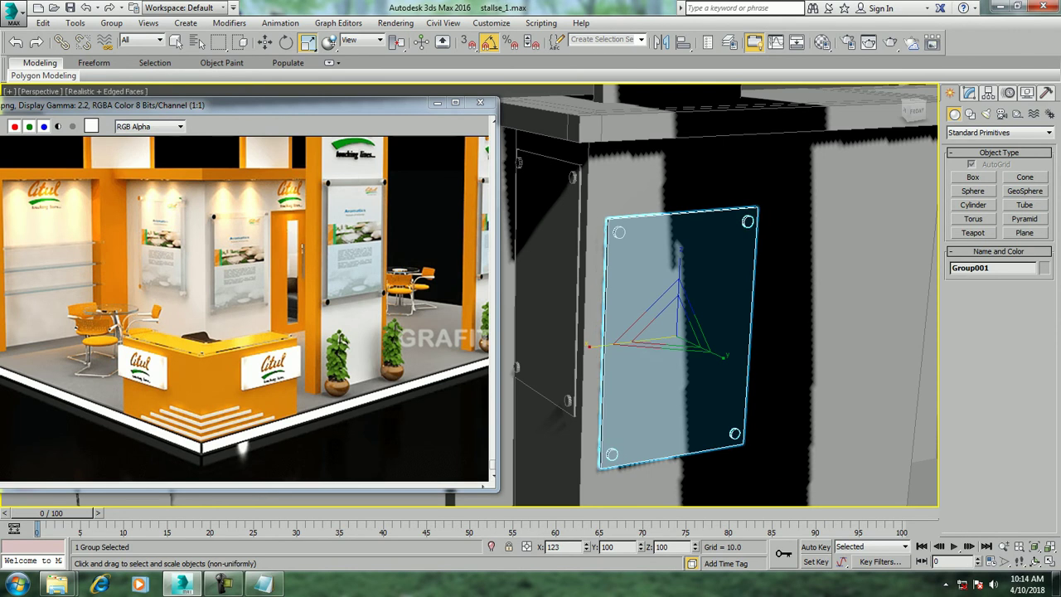
pyautogui.press('w')
pyautogui.scroll(-5, 663, 332)
pyautogui.scroll(-2, 663, 332)
pyautogui.keyDown('alt'); pyautogui.moveTo(704, 332); pyautogui.dragTo(746, 315, button='middle'); pyautogui.keyUp('alt')
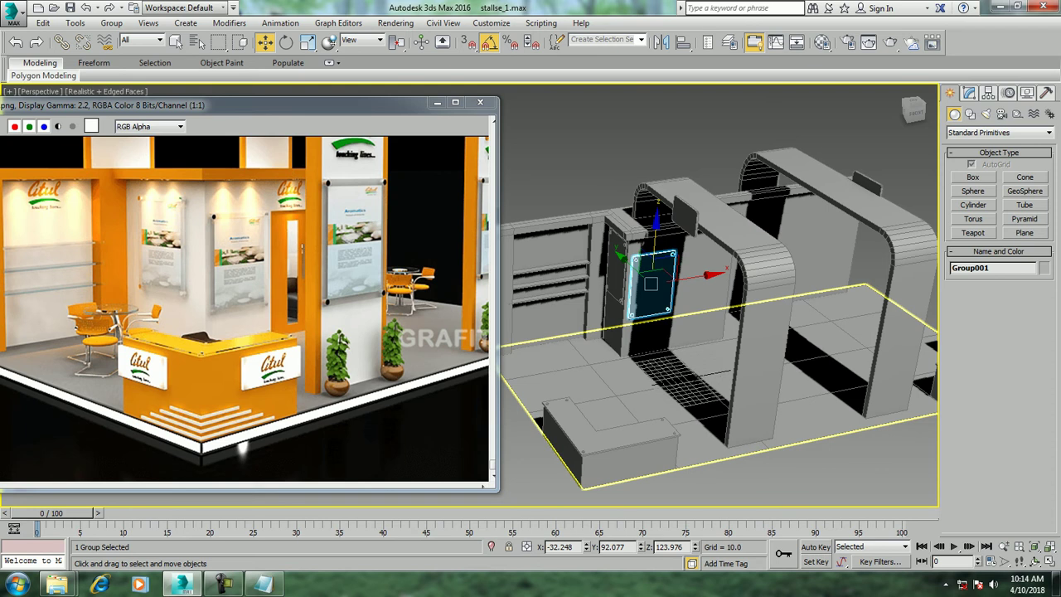
pyautogui.keyDown('alt'); pyautogui.moveTo(717, 331); pyautogui.dragTo(729, 327, button='middle'); pyautogui.keyUp('alt')
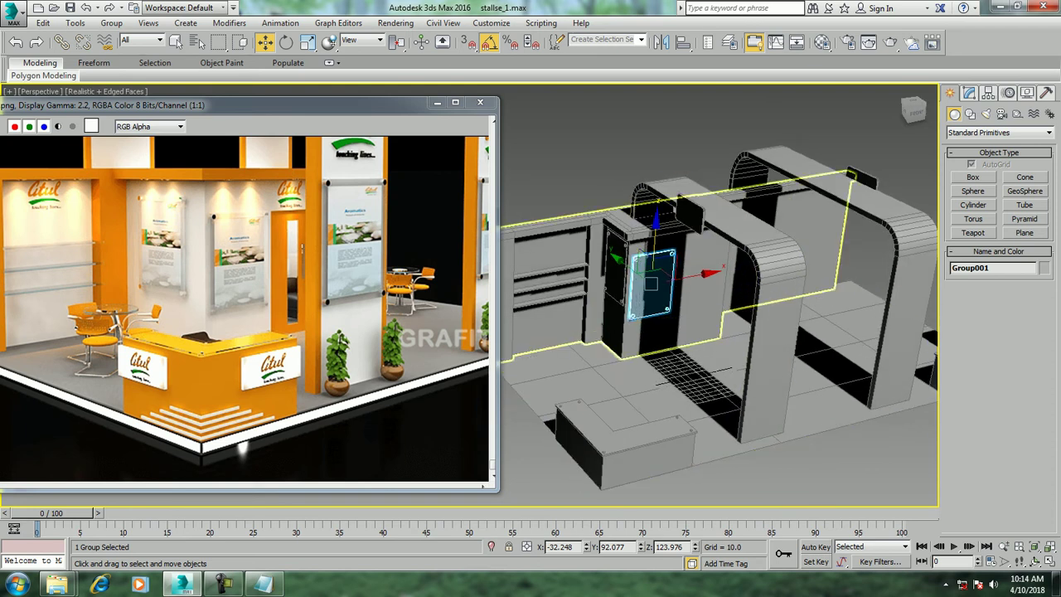
pyautogui.keyDown('shift'); pyautogui.moveTo(651, 283); pyautogui.dragTo(762, 369); pyautogui.keyUp('shift')
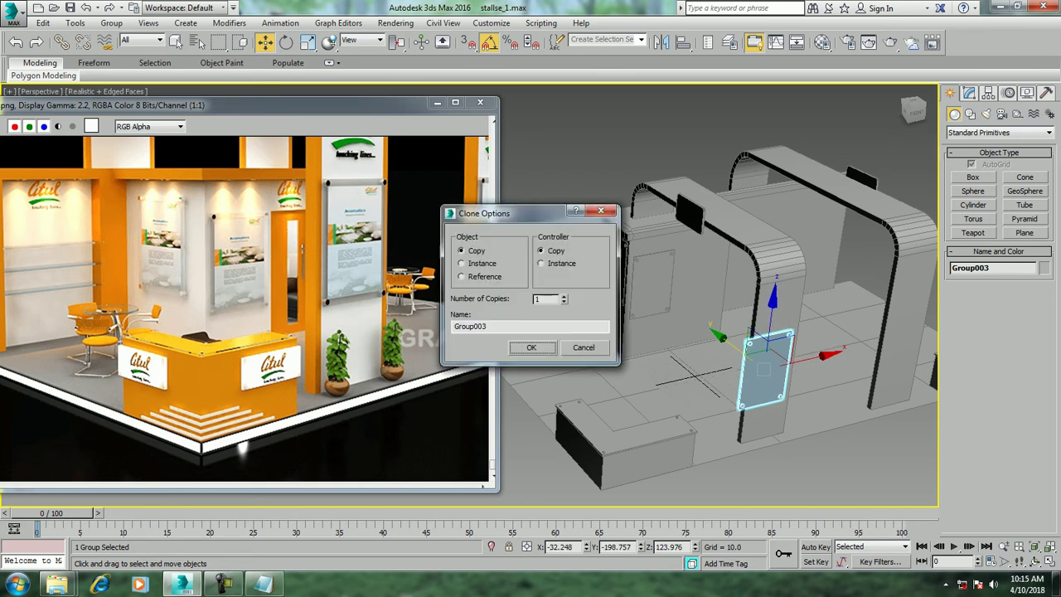
# Accept the copy as Group003 and scale it down
pyautogui.click(539, 346)
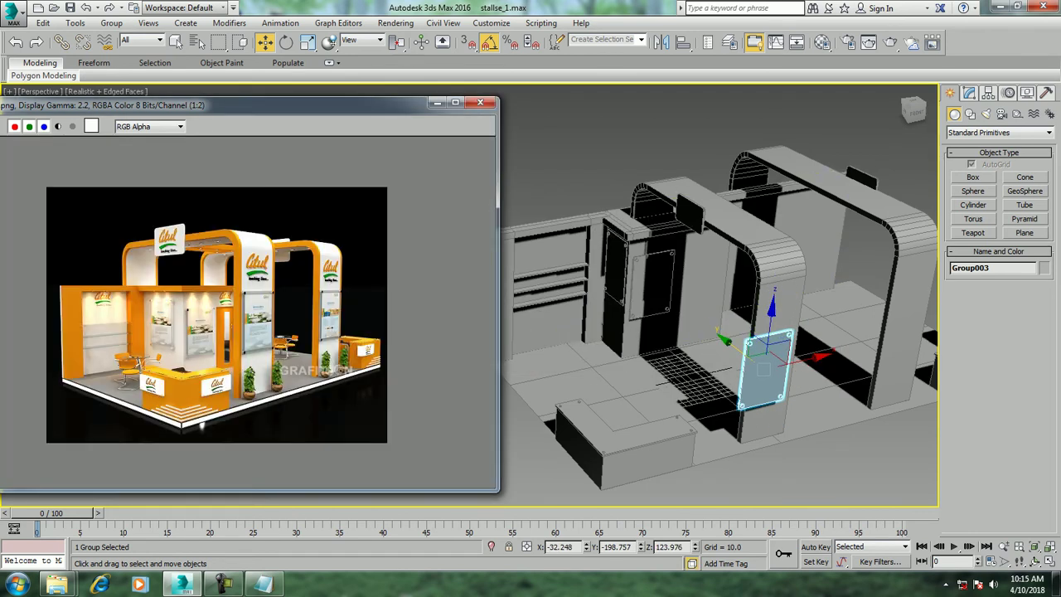
pyautogui.scroll(-1, 216, 315)
pyautogui.keyDown('alt'); pyautogui.moveTo(722, 331); pyautogui.dragTo(697, 323, button='middle'); pyautogui.keyUp('alt')
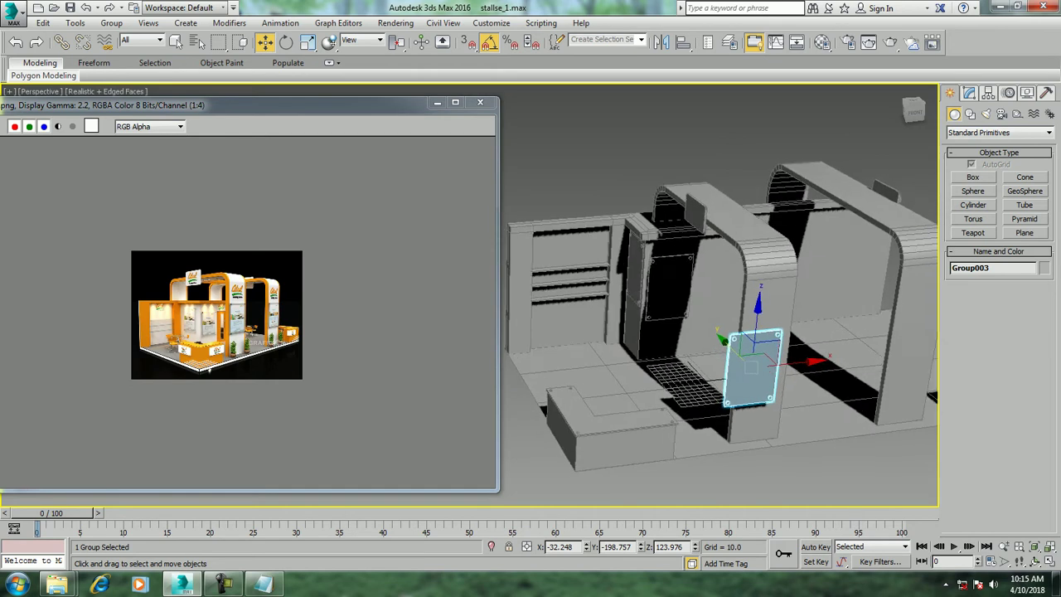
pyautogui.scroll(1, 209, 370)
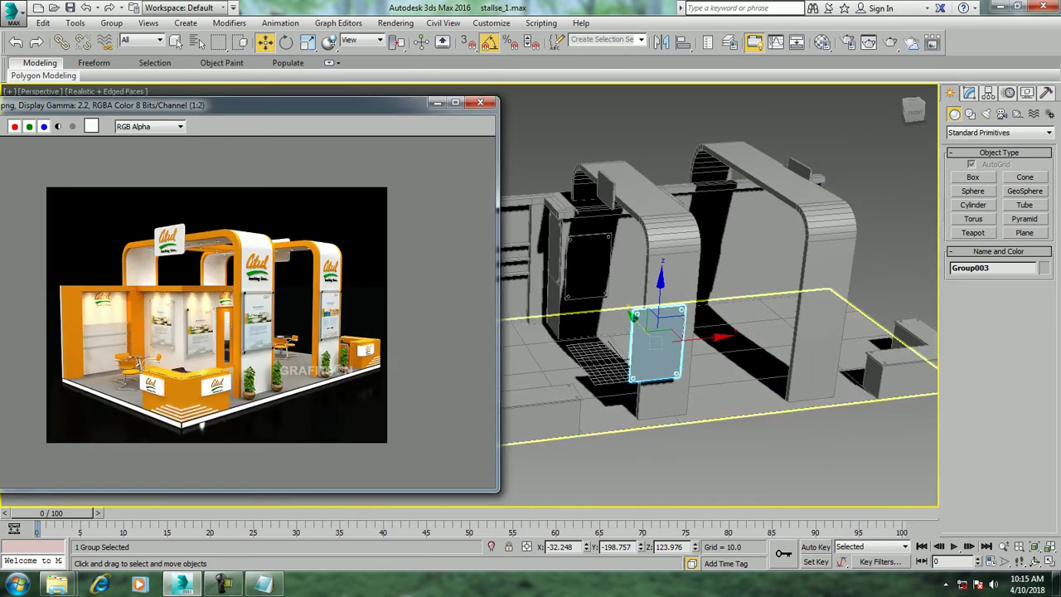
pyautogui.scroll(4, 692, 352)
pyautogui.scroll(-2, 692, 352)
pyautogui.press('r')
pyautogui.keyDown('alt'); pyautogui.moveTo(692, 352); pyautogui.dragTo(646, 331, button='middle'); pyautogui.keyUp('alt')
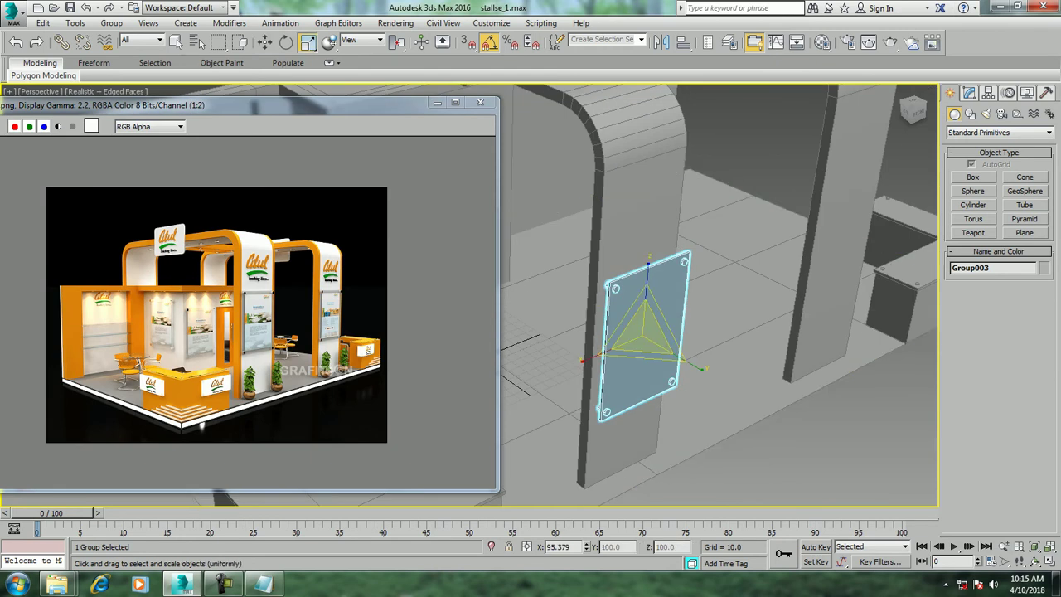
pyautogui.moveTo(647, 331); pyautogui.dragTo(645, 365)
# Move Group003 up and flush onto the front of the first arch pillar
pyautogui.press('w')
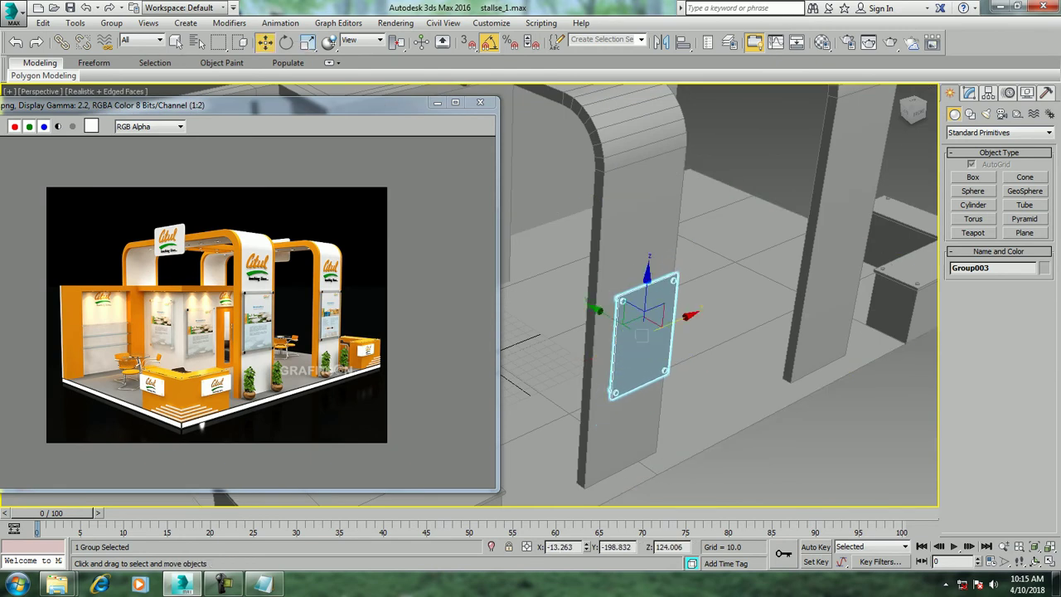
pyautogui.keyDown('alt'); pyautogui.moveTo(647, 331); pyautogui.dragTo(622, 327, button='middle'); pyautogui.keyUp('alt')
pyautogui.moveTo(642, 327); pyautogui.dragTo(649, 249)
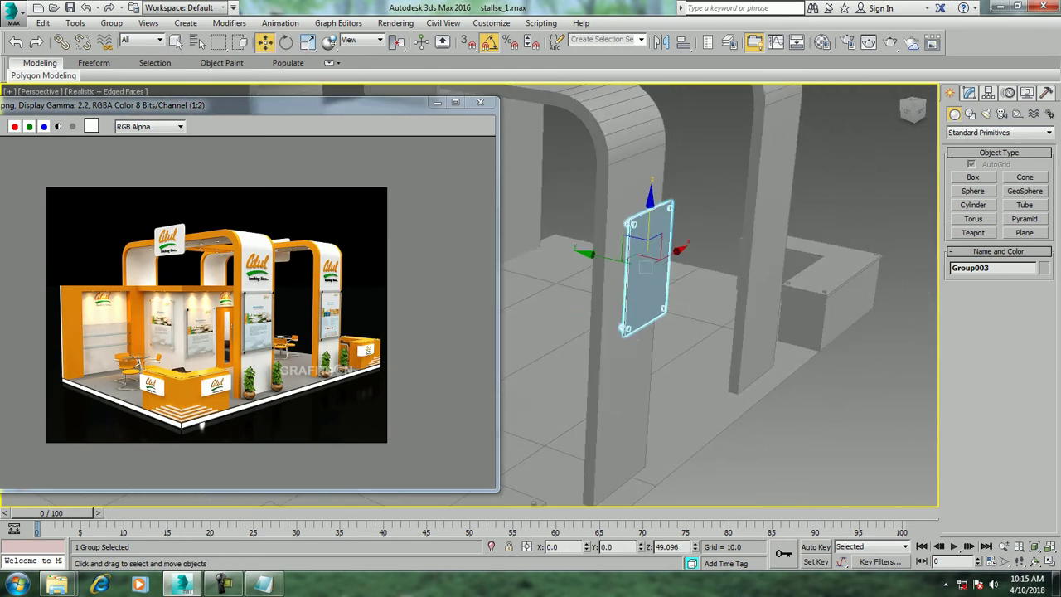
pyautogui.keyDown('alt'); pyautogui.moveTo(649, 249); pyautogui.dragTo(630, 249, button='middle'); pyautogui.keyUp('alt')
pyautogui.moveTo(630, 253); pyautogui.dragTo(624, 249)
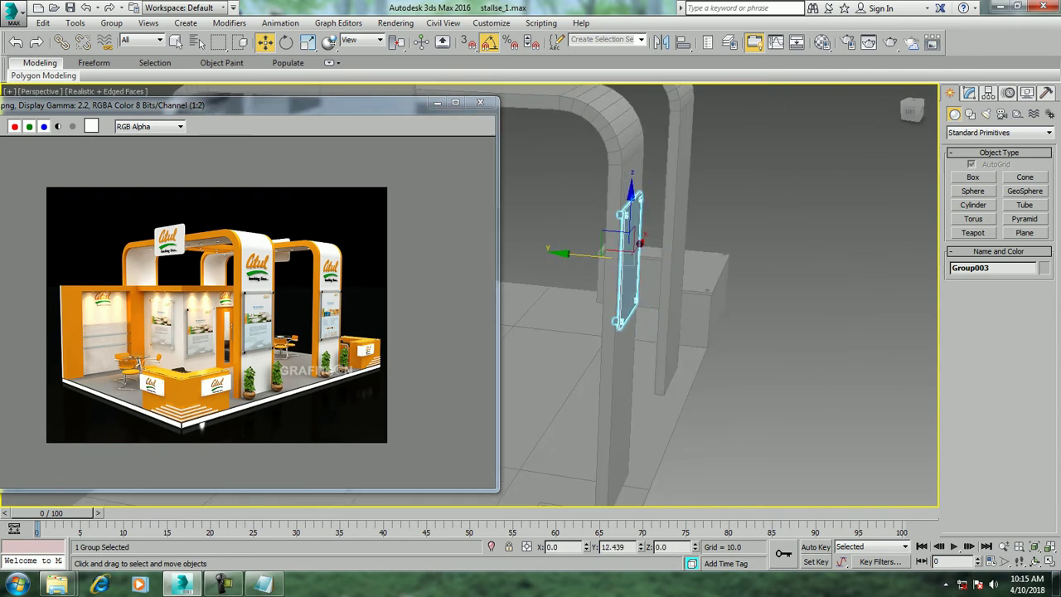
pyautogui.moveTo(623, 249)
pyautogui.keyDown('alt'); pyautogui.mouseDown(button='middle')
pyautogui.moveTo(609, 273)
pyautogui.moveTo(625, 286)
pyautogui.mouseUp(button='middle'); pyautogui.keyUp('alt')
pyautogui.moveTo(625, 286); pyautogui.dragTo(638, 286)
# Copy the panel onto the second arch pillar as Group004
pyautogui.keyDown('alt'); pyautogui.moveTo(638, 286); pyautogui.dragTo(580, 273, button='middle'); pyautogui.keyUp('alt')
pyautogui.scroll(-3, 630, 282)
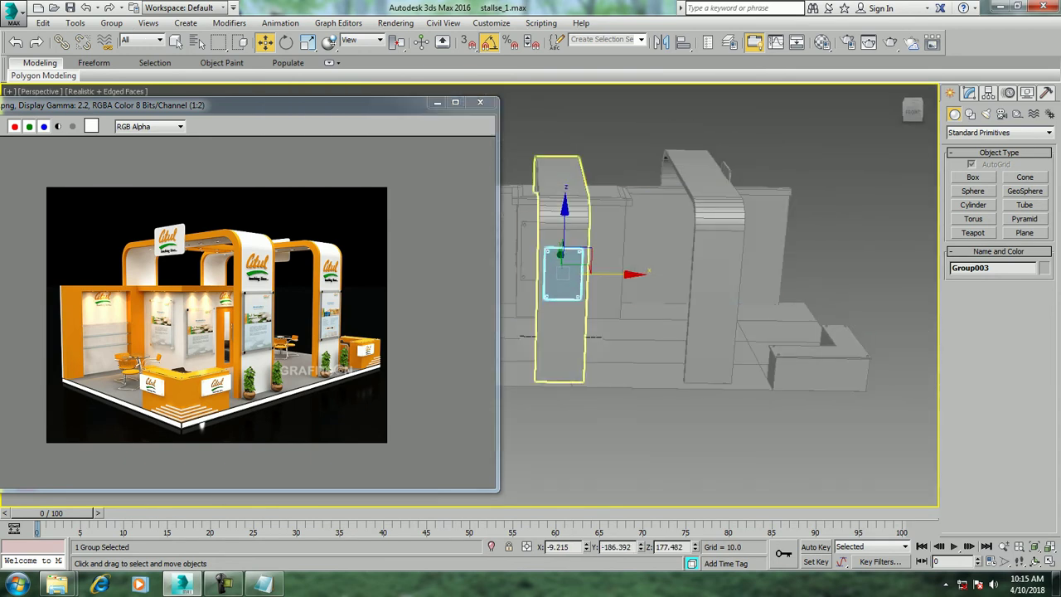
pyautogui.moveTo(568, 273); pyautogui.dragTo(717, 282)
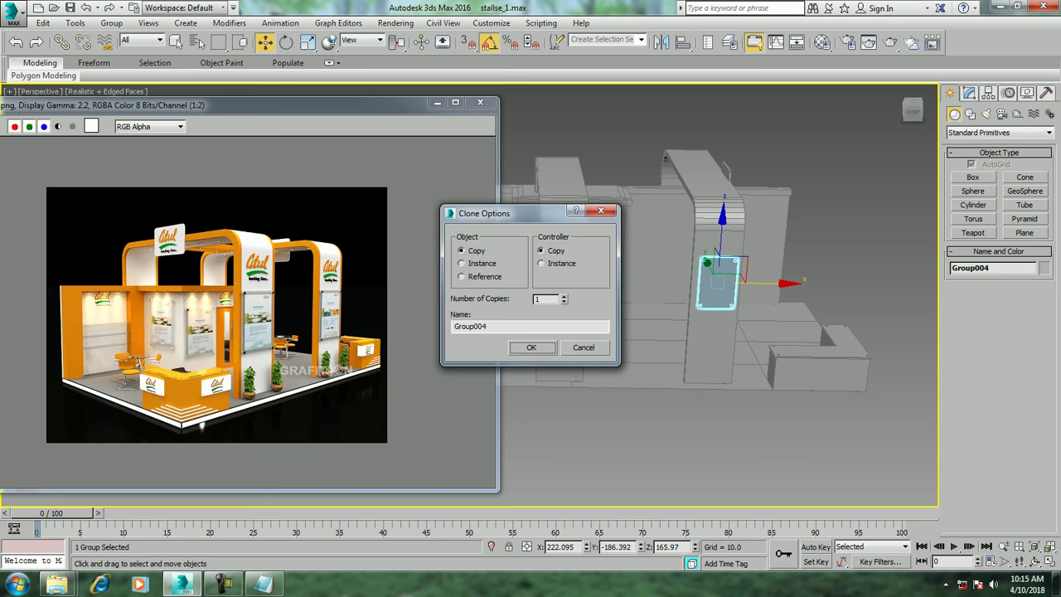
pyautogui.click(531, 347)
# Deselect everything and orbit and zoom the perspective view around the booth
pyautogui.click(829, 431)
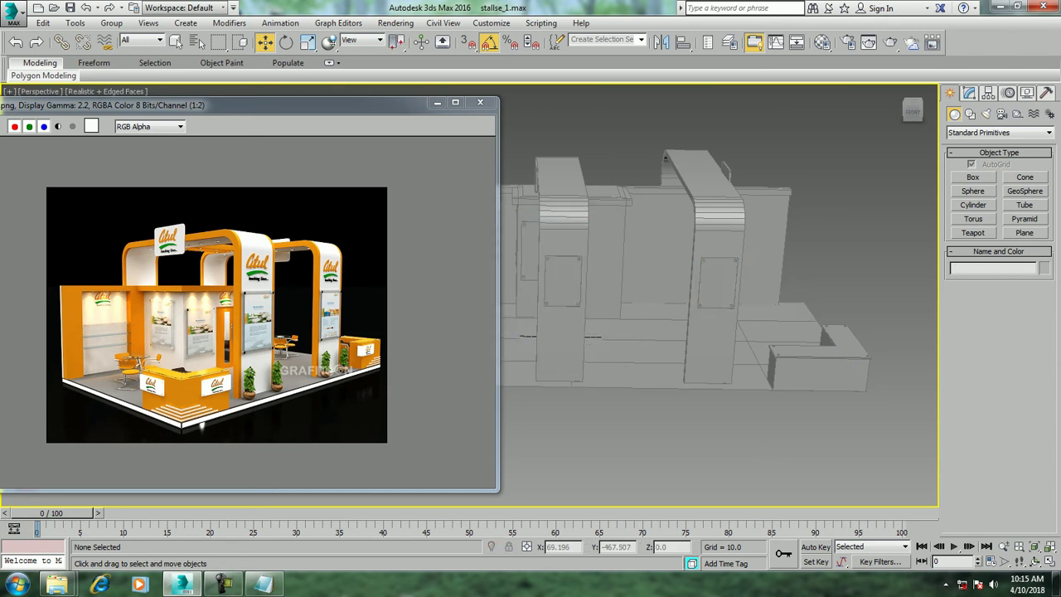
pyautogui.keyDown('alt'); pyautogui.moveTo(746, 332); pyautogui.dragTo(680, 348, button='middle'); pyautogui.keyUp('alt')
pyautogui.keyDown('alt'); pyautogui.moveTo(704, 290); pyautogui.dragTo(663, 290, button='middle'); pyautogui.keyUp('alt')
pyautogui.scroll(5, 630, 282)
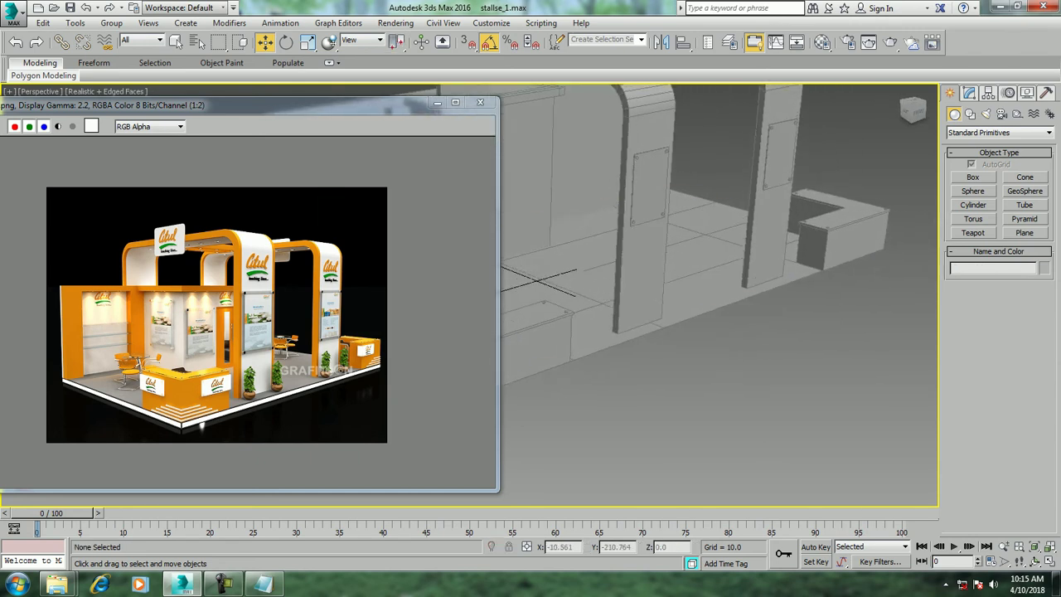
pyautogui.scroll(1, 350, 365)
pyautogui.scroll(1, 350, 366)
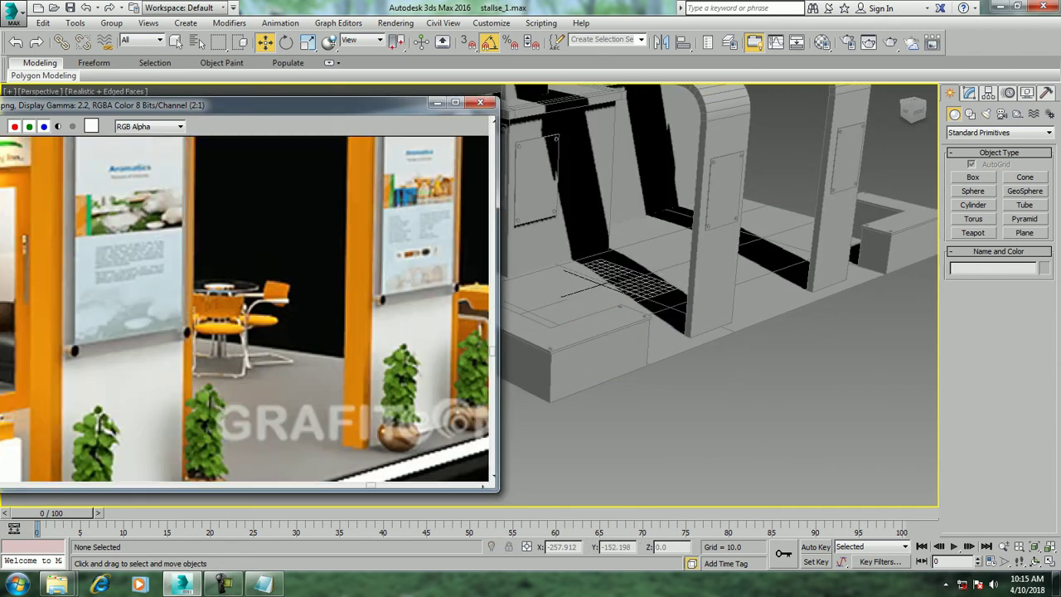
pyautogui.scroll(1, 350, 365)
pyautogui.scroll(-2, 721, 290)
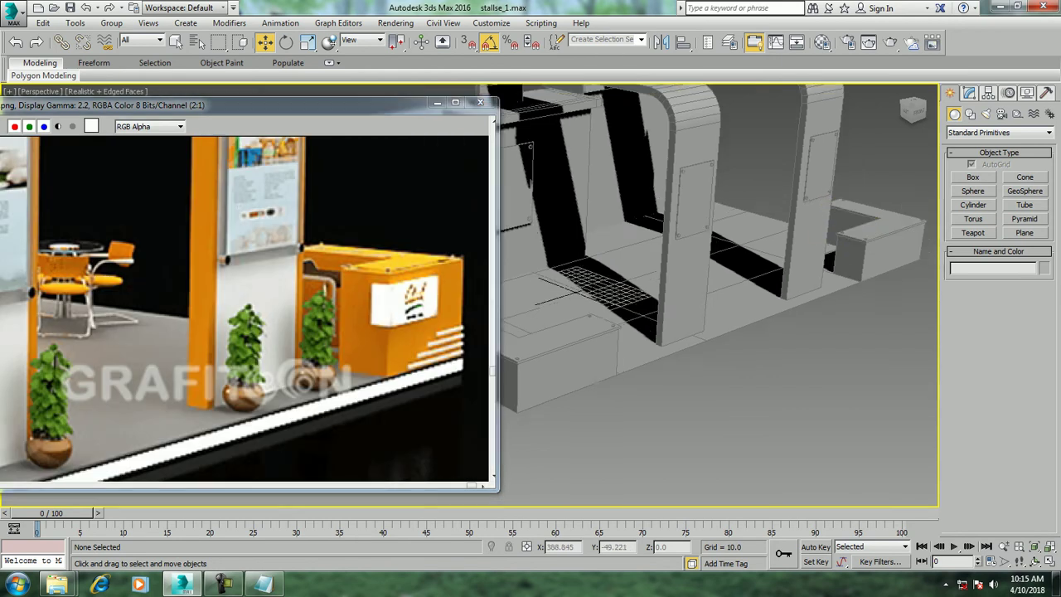
# Toggle the viewport layout and finish with the Front view maximized
pyautogui.hotkey('alt', 'w')
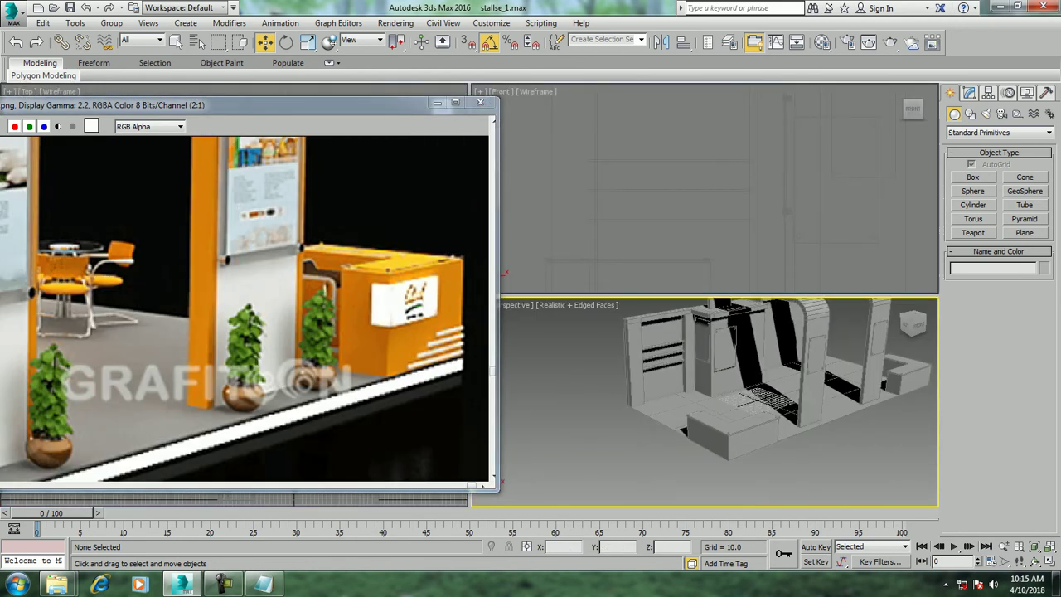
pyautogui.scroll(2, 871, 373)
pyautogui.scroll(3, 871, 373)
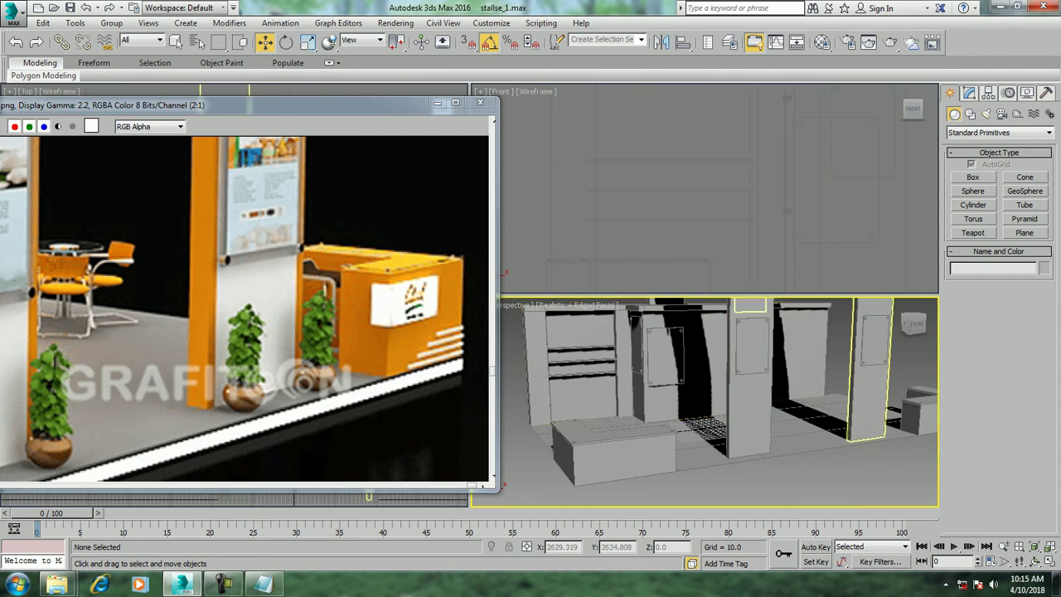
pyautogui.moveTo(787, 390); pyautogui.dragTo(647, 390, button='middle')
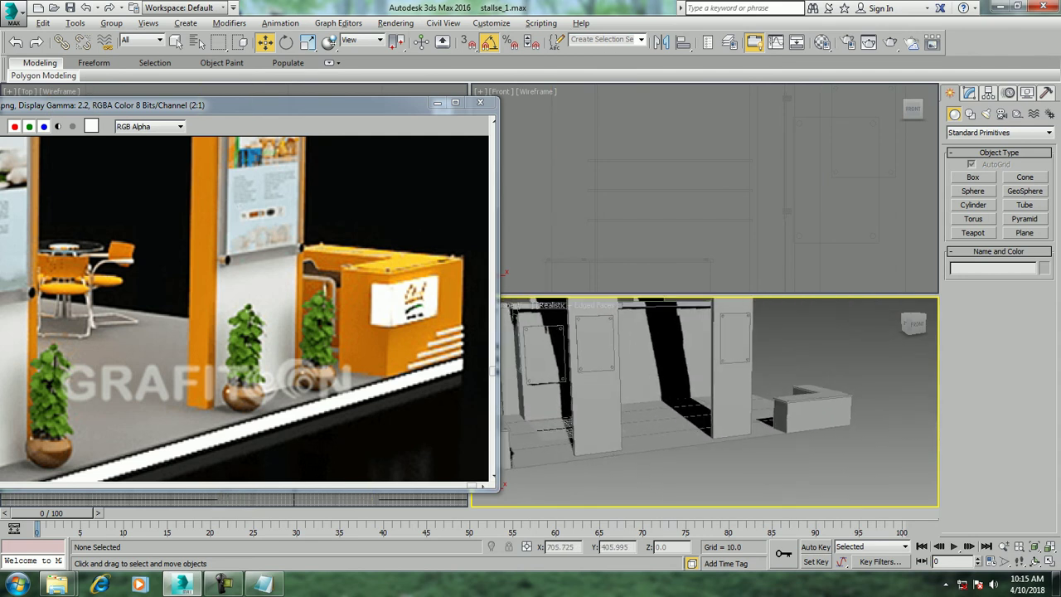
pyautogui.hotkey('alt', 'w')
pyautogui.scroll(-2, 721, 290)
pyautogui.scroll(2, 721, 290)
pyautogui.scroll(2, 722, 290)
pyautogui.scroll(-1, 717, 315)
pyautogui.hotkey('alt', 'w')
pyautogui.hotkey('alt', 'w')
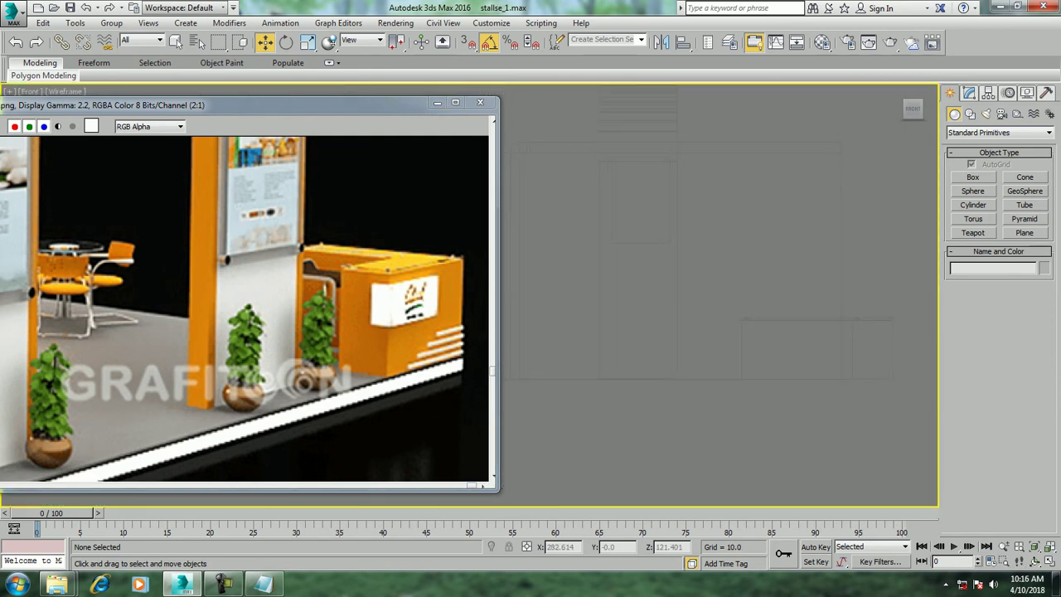
# Draw a new bent line, Line008, as the chair profile in the Front view
pyautogui.click(970, 114)
pyautogui.click(973, 187)
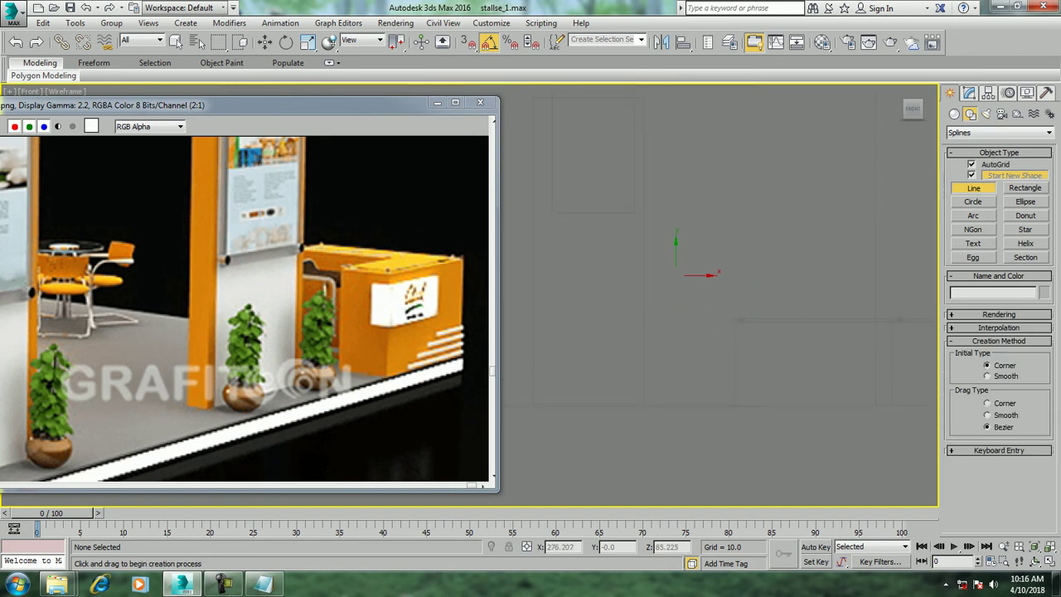
pyautogui.click(673, 269)
pyautogui.click(680, 290)
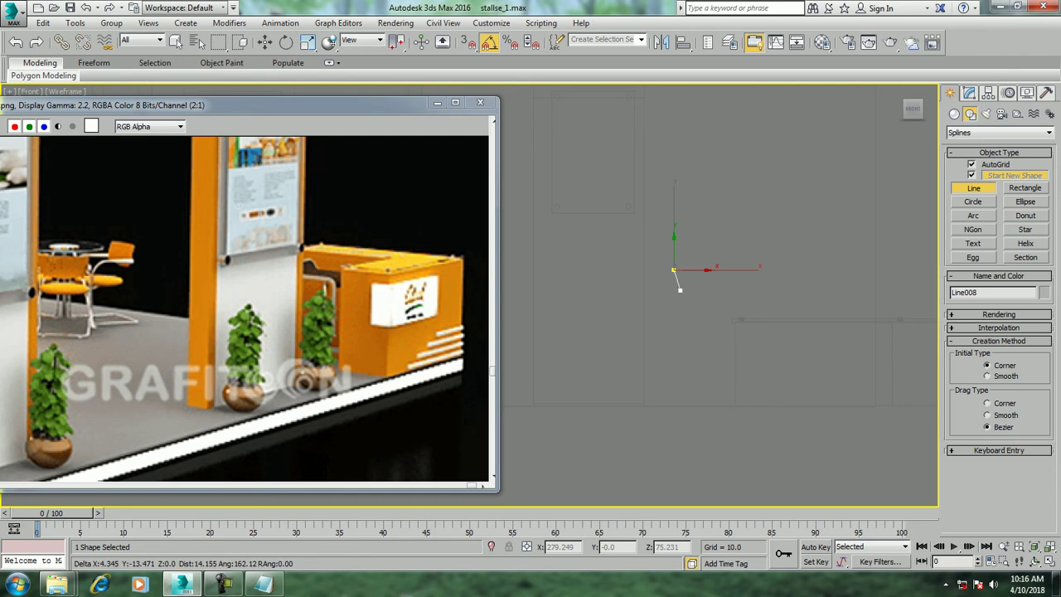
pyautogui.click(718, 290)
pyautogui.rightClick(727, 302)
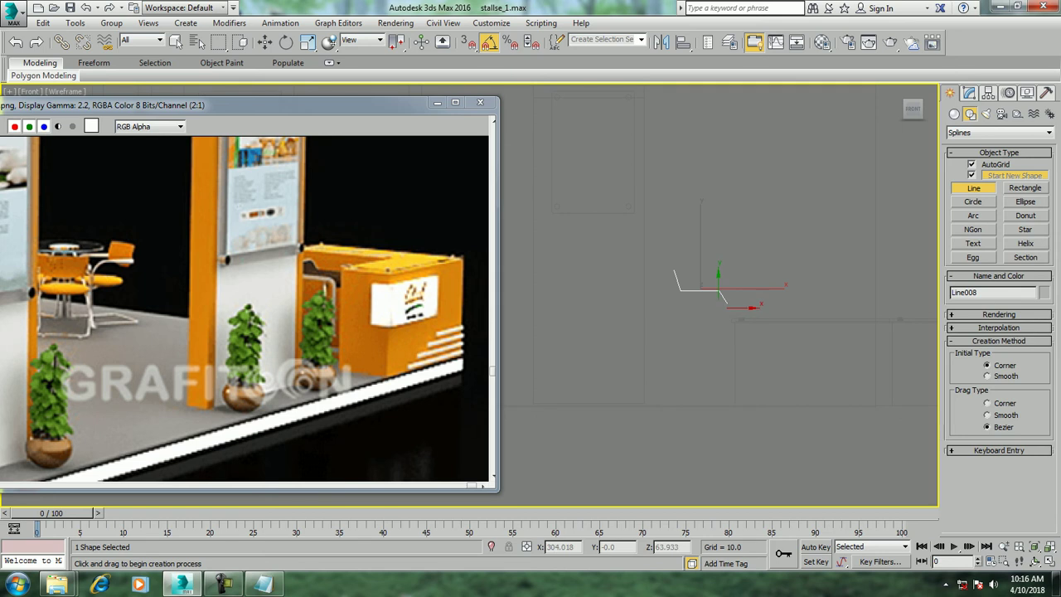
pyautogui.press('w')
pyautogui.hotkey('alt', 'w')
pyautogui.rightClick(795, 373)
pyautogui.hotkey('alt', 'w')
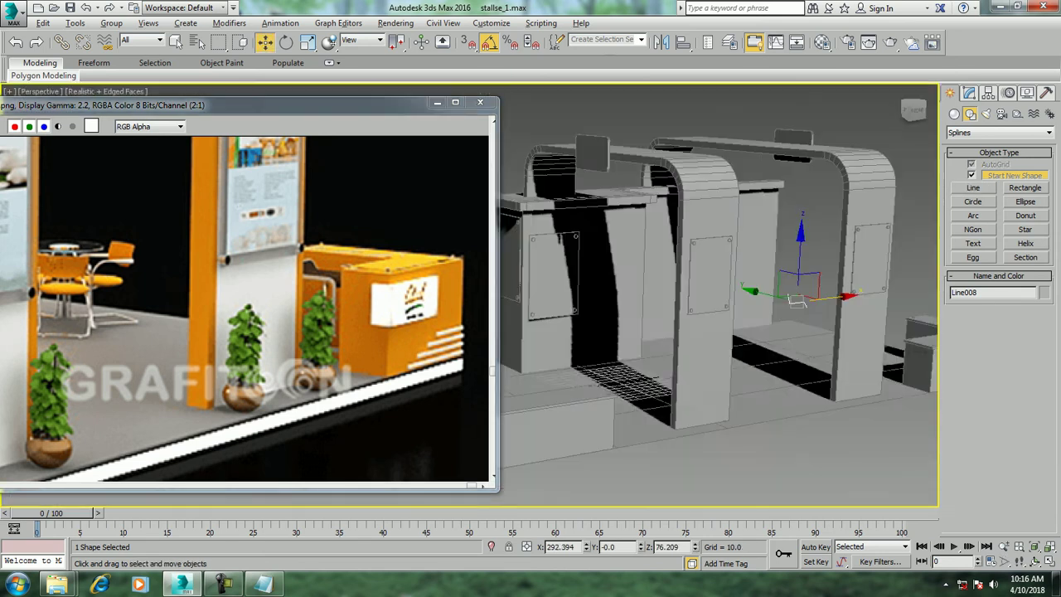
# Fillet the line's two middle corner vertices to round them
pyautogui.press('z')
pyautogui.keyDown('alt'); pyautogui.moveTo(717, 294); pyautogui.dragTo(796, 265, button='middle'); pyautogui.keyUp('alt')
pyautogui.press('1')
pyautogui.moveTo(607, 315); pyautogui.dragTo(776, 362)
pyautogui.scroll(-3, 999, 389)
pyautogui.scroll(-3, 998, 390)
pyautogui.scroll(-2, 999, 390)
pyautogui.click(970, 488)
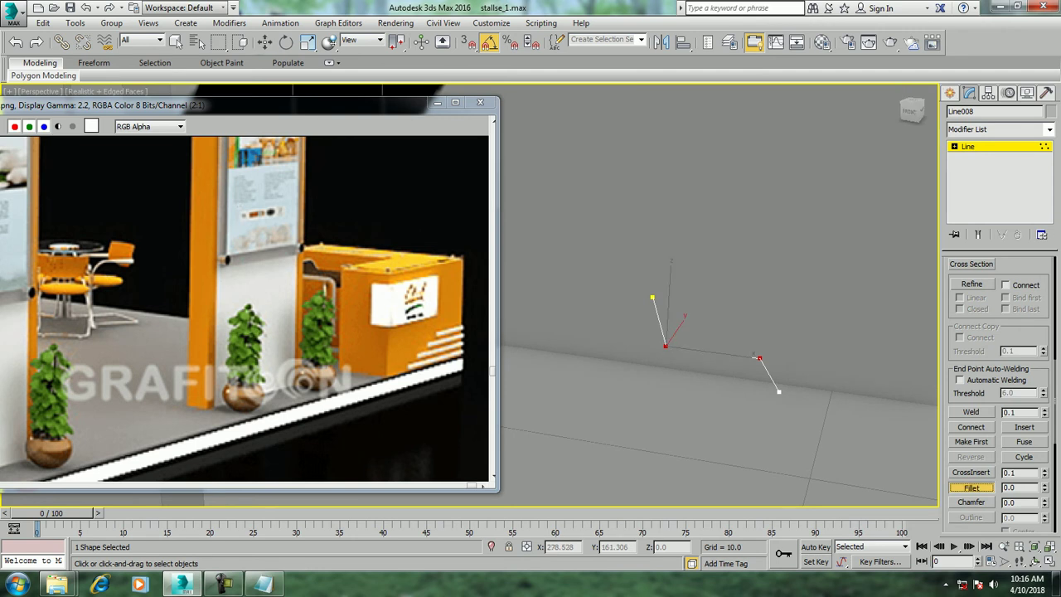
pyautogui.moveTo(756, 357); pyautogui.dragTo(756, 347)
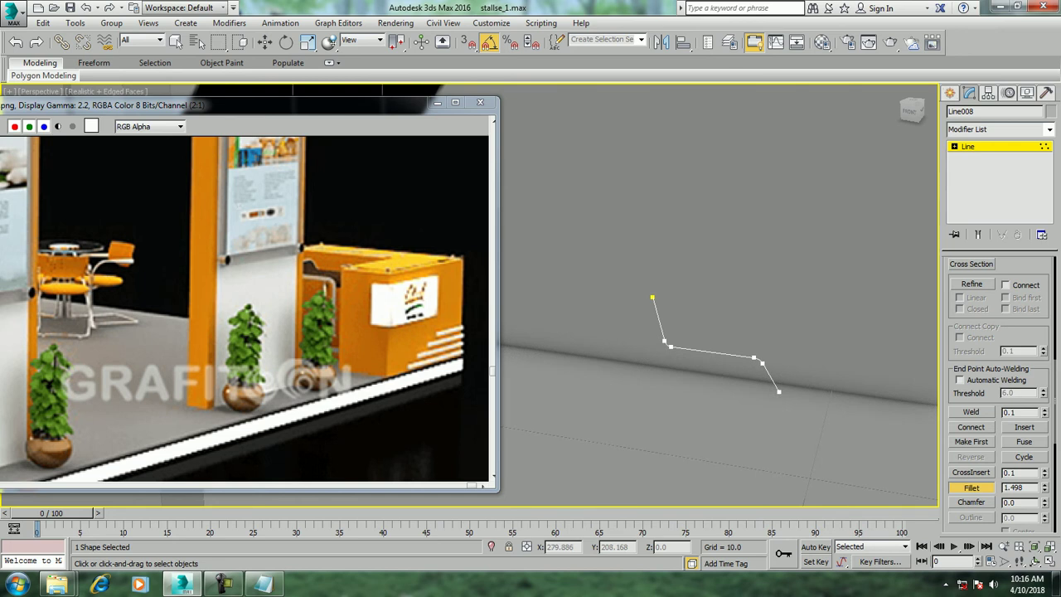
# Enable Line008 in the viewport as a Rectangular section, Length 37.8 and Width 1.52
pyautogui.press('1')
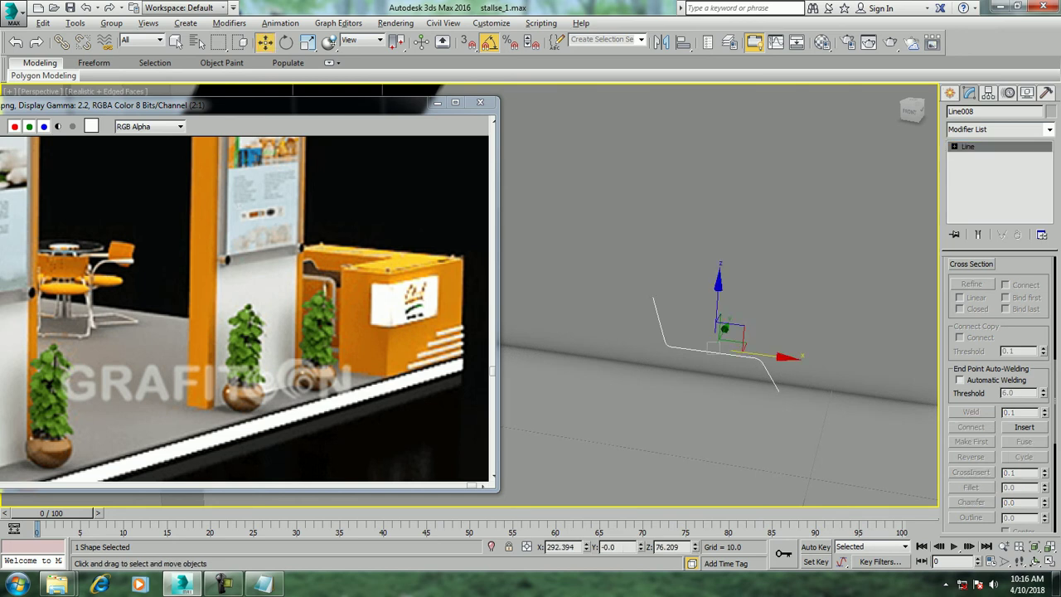
pyautogui.keyDown('alt'); pyautogui.moveTo(721, 331); pyautogui.dragTo(730, 323, button='middle'); pyautogui.keyUp('alt')
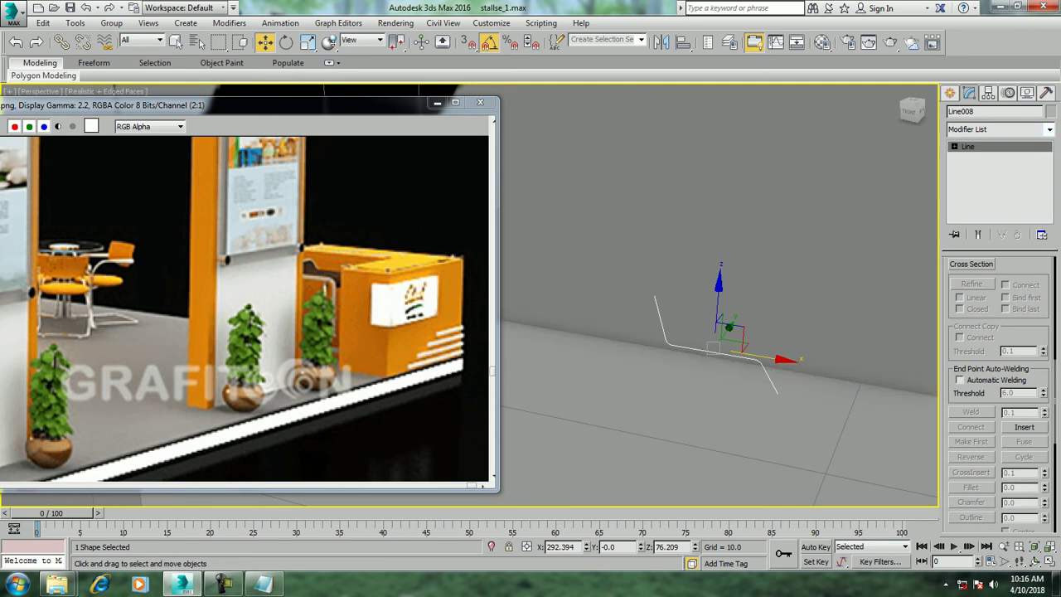
pyautogui.scroll(10, 999, 373)
pyautogui.scroll(1, 998, 373)
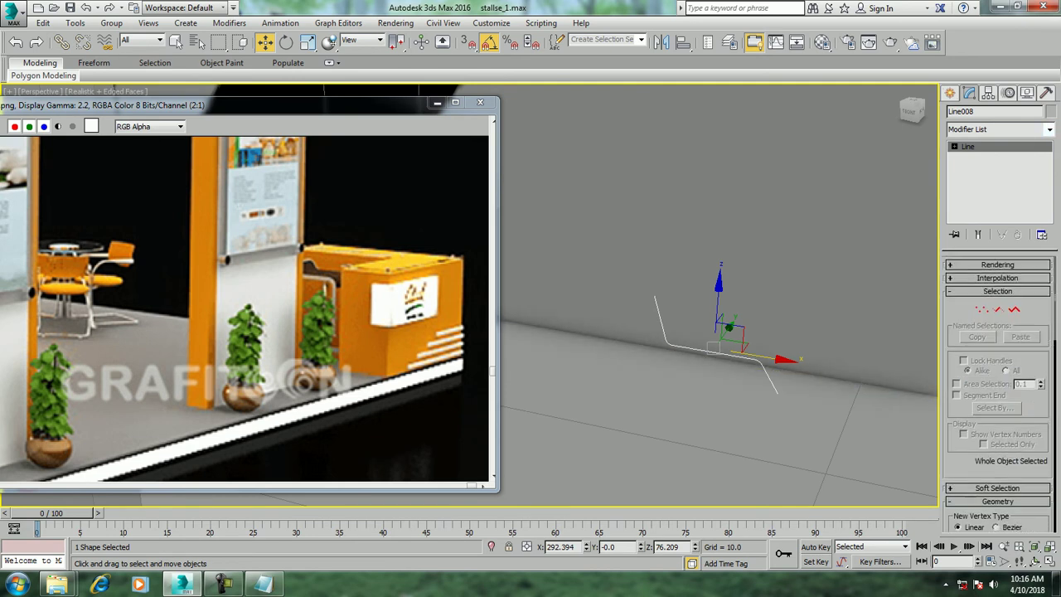
pyautogui.click(998, 265)
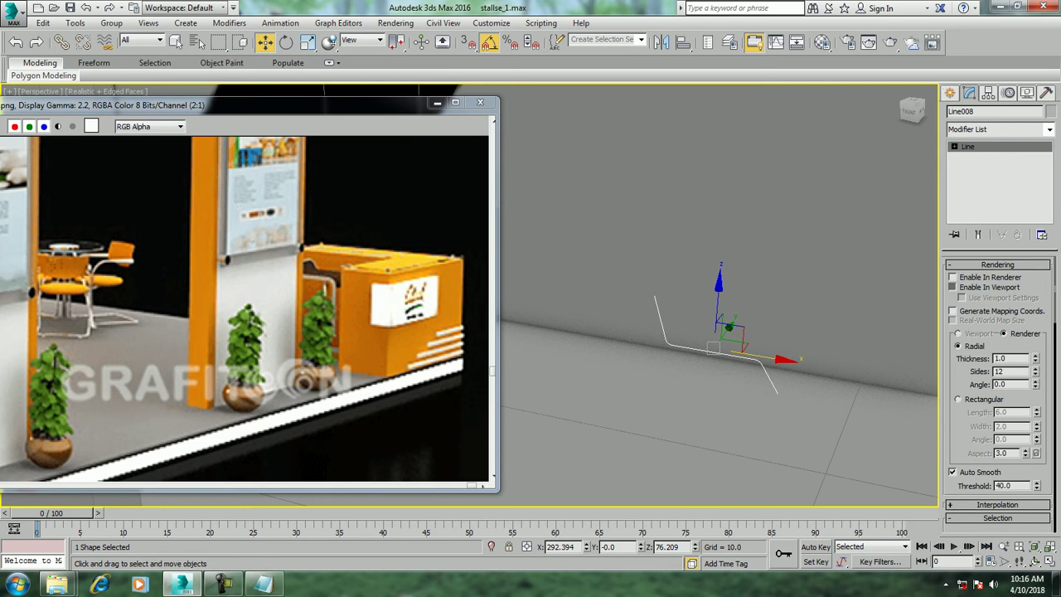
pyautogui.click(952, 287)
pyautogui.click(959, 399)
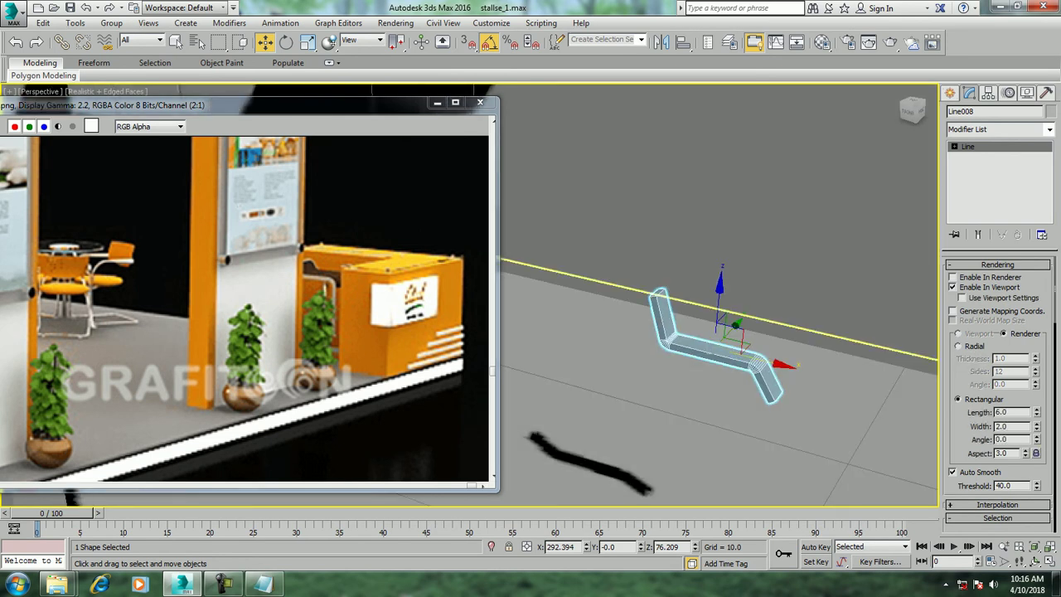
pyautogui.moveTo(1036, 412); pyautogui.dragTo(1035, 364)
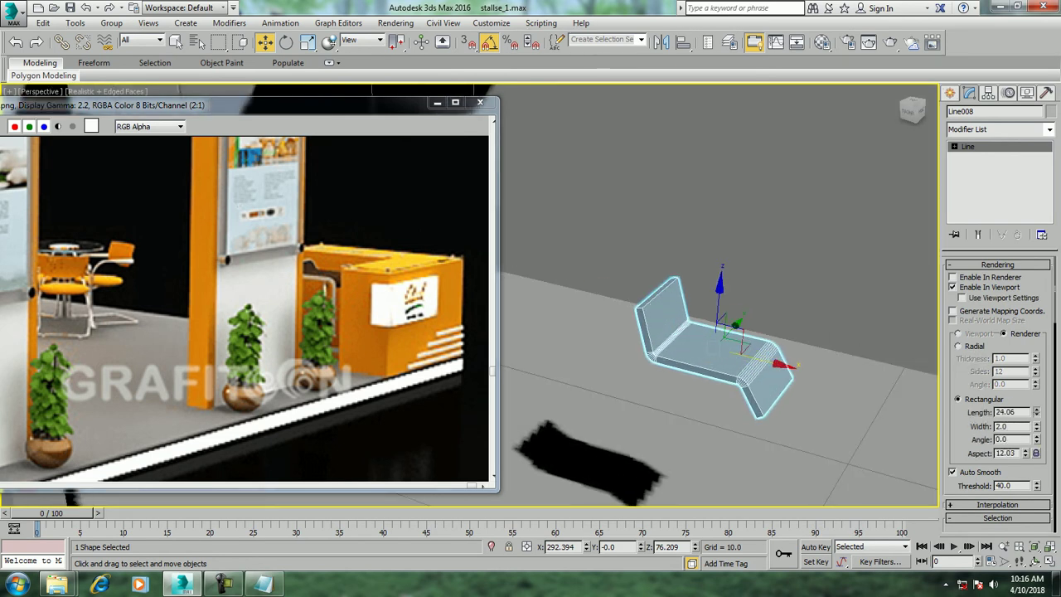
pyautogui.moveTo(1035, 411); pyautogui.dragTo(1036, 382)
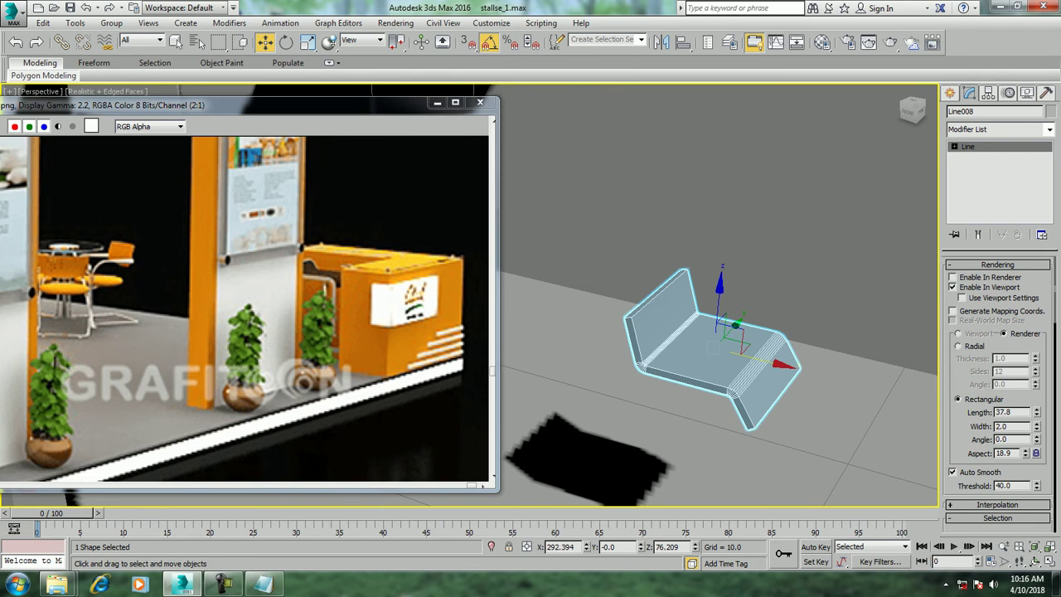
pyautogui.moveTo(1035, 426)
pyautogui.mouseDown()
pyautogui.moveTo(1036, 439)
pyautogui.moveTo(1035, 419)
pyautogui.mouseUp()
pyautogui.moveTo(713, 348)
pyautogui.keyDown('alt'); pyautogui.mouseDown(button='middle')
pyautogui.moveTo(788, 331)
pyautogui.moveTo(763, 314)
pyautogui.moveTo(764, 327)
pyautogui.mouseUp(button='middle'); pyautogui.keyUp('alt')
# Adjust the seat band's front corner vertex into a smooth curve
pyautogui.press('1')
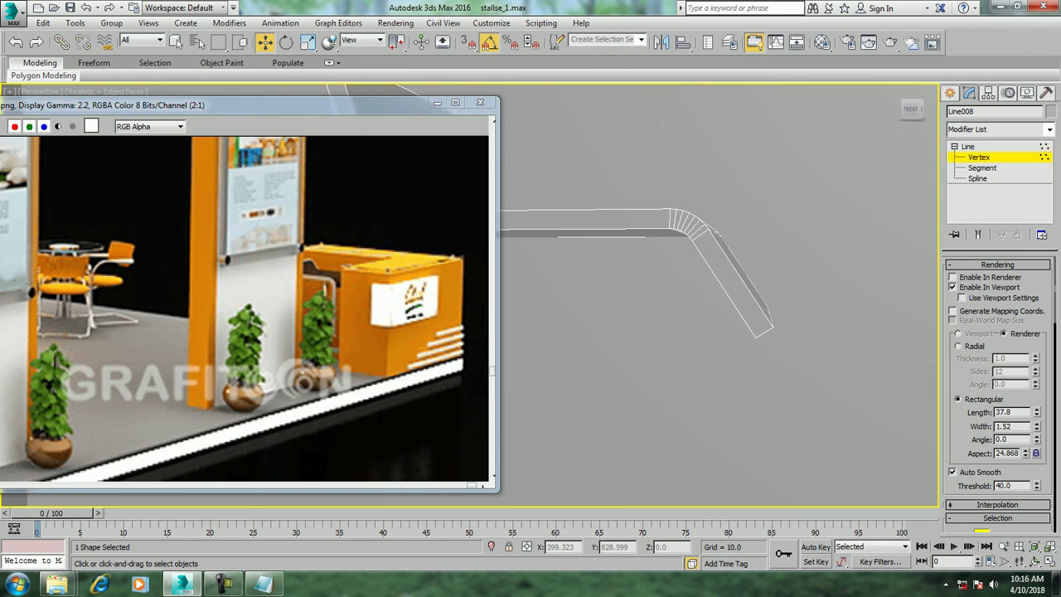
pyautogui.moveTo(668, 300); pyautogui.dragTo(920, 398)
pyautogui.keyDown('alt'); pyautogui.moveTo(920, 397); pyautogui.dragTo(829, 356, button='middle'); pyautogui.keyUp('alt')
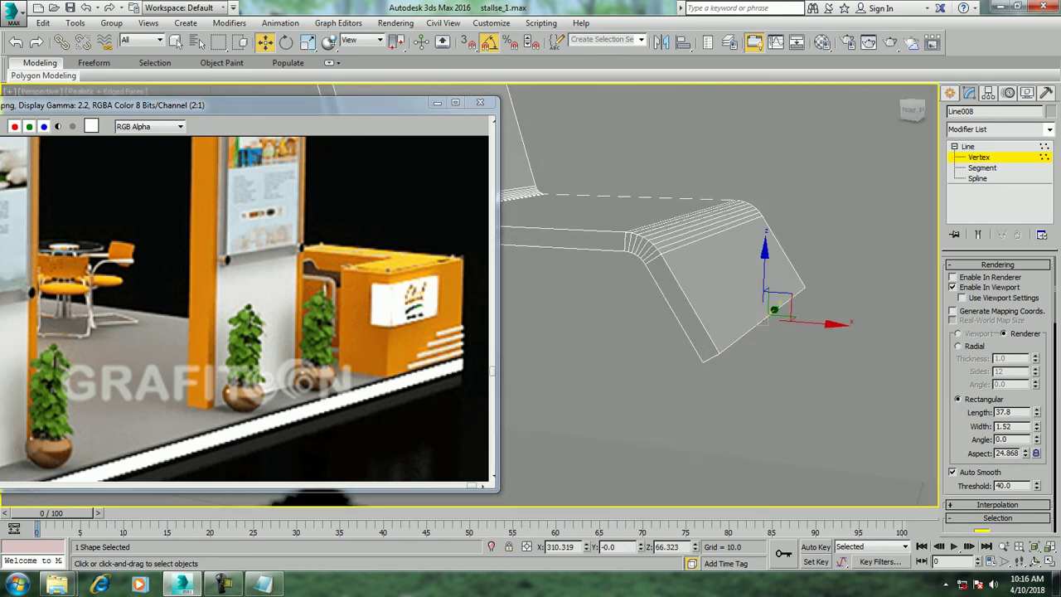
pyautogui.moveTo(775, 308); pyautogui.dragTo(764, 308)
pyautogui.keyDown('alt'); pyautogui.moveTo(764, 308); pyautogui.dragTo(746, 249, button='middle'); pyautogui.keyUp('alt')
pyautogui.scroll(3, 746, 273)
pyautogui.scroll(-5, 718, 294)
pyautogui.keyDown('alt'); pyautogui.moveTo(718, 332); pyautogui.dragTo(713, 315, button='middle'); pyautogui.keyUp('alt')
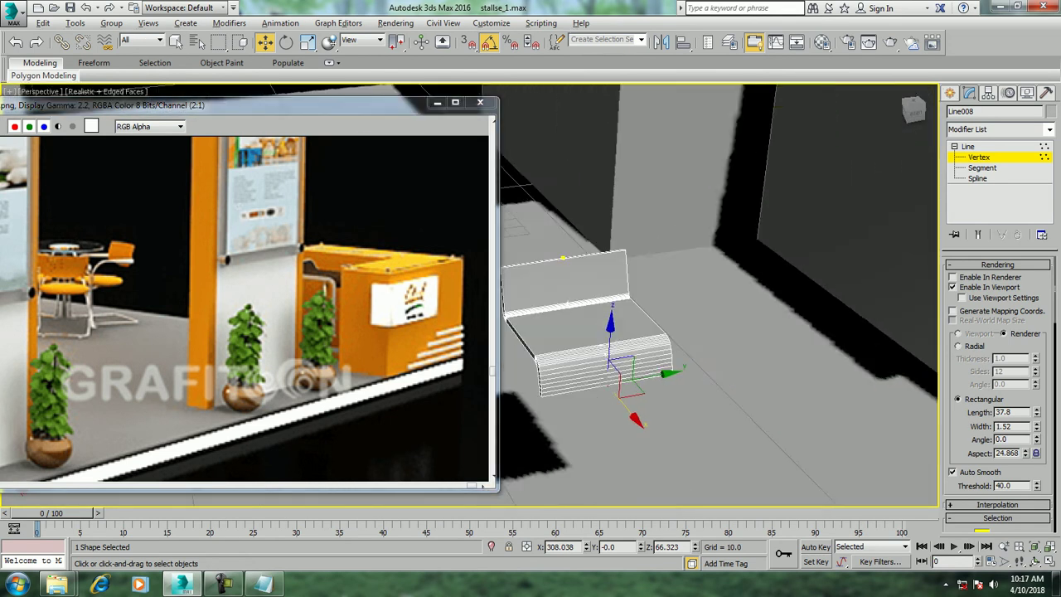
pyautogui.scroll(3, 713, 331)
pyautogui.scroll(4, 660, 323)
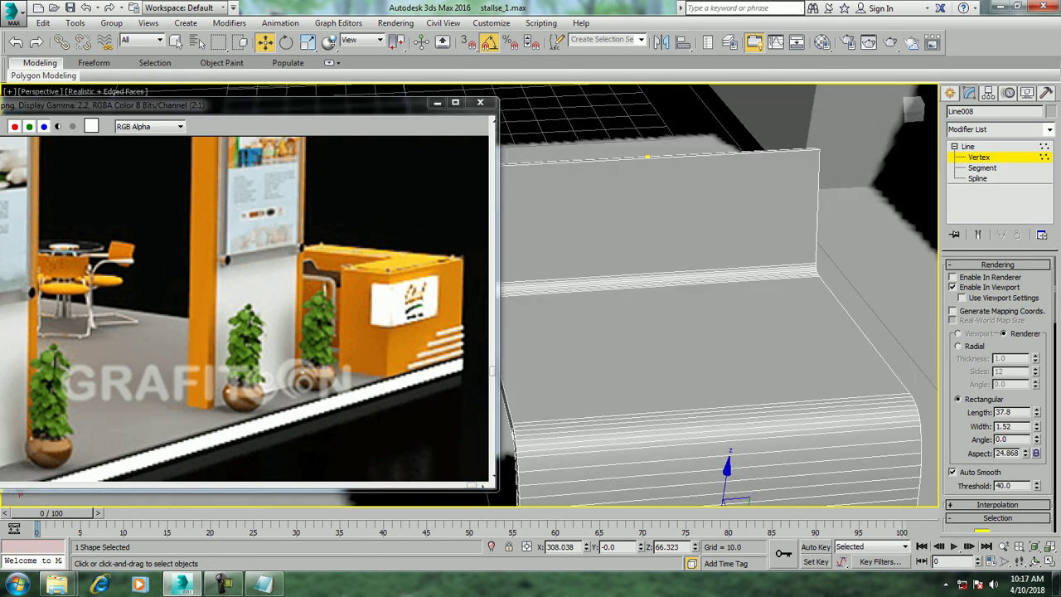
# Convert Line008 to an Editable Poly
pyautogui.rightClick(660, 323)
pyautogui.moveTo(687, 456)
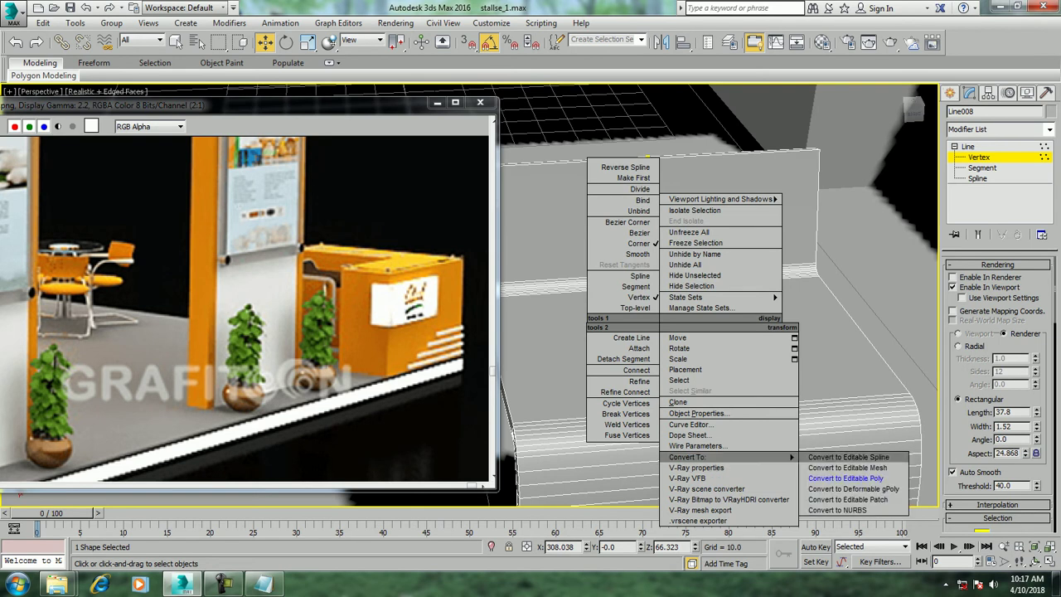
pyautogui.click(837, 479)
pyautogui.scroll(-5, 787, 431)
pyautogui.moveTo(718, 331)
pyautogui.keyDown('alt'); pyautogui.mouseDown(button='middle')
pyautogui.moveTo(738, 332)
pyautogui.moveTo(713, 298)
pyautogui.mouseUp(button='middle'); pyautogui.keyUp('alt')
# Connect the seat's long edges with 2 new edge loops, Pinch 77, pushed toward both ends
pyautogui.press('2')
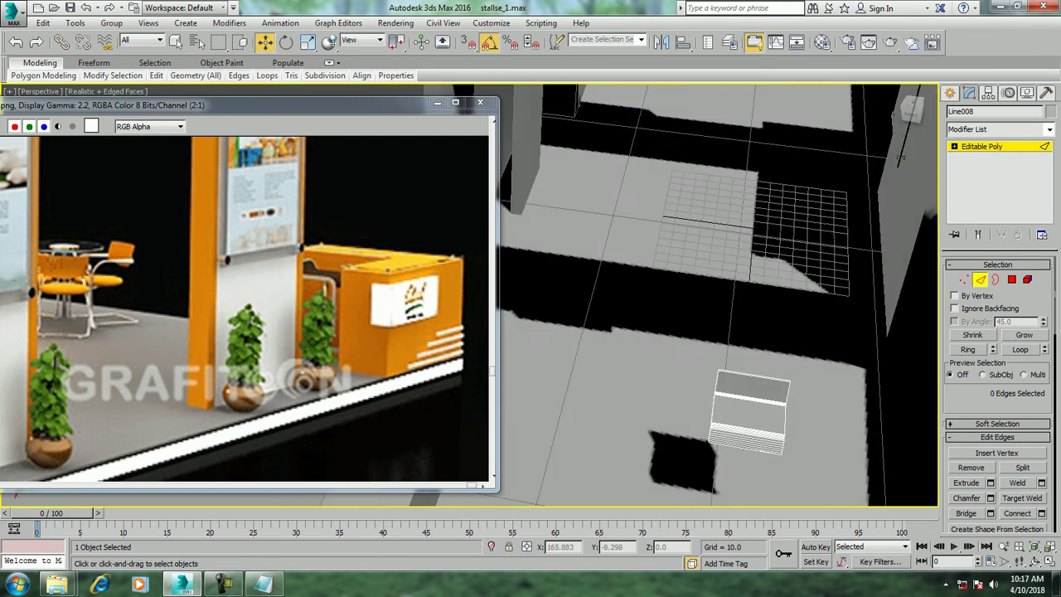
pyautogui.scroll(3, 713, 331)
pyautogui.moveTo(662, 224); pyautogui.dragTo(705, 426)
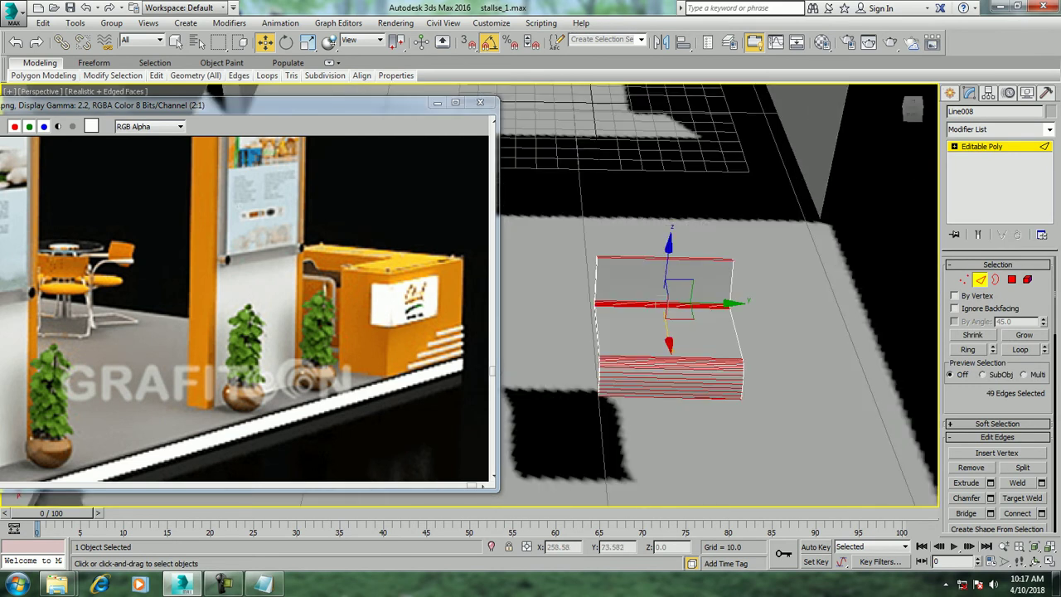
pyautogui.click(1042, 513)
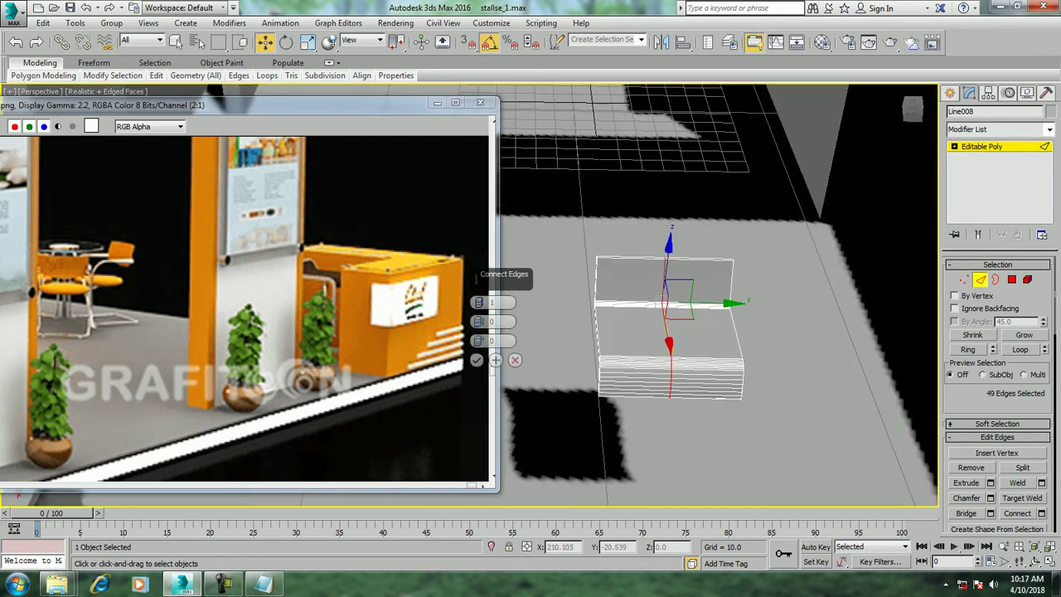
pyautogui.moveTo(479, 322); pyautogui.dragTo(479, 274)
pyautogui.moveTo(479, 322); pyautogui.dragTo(480, 319)
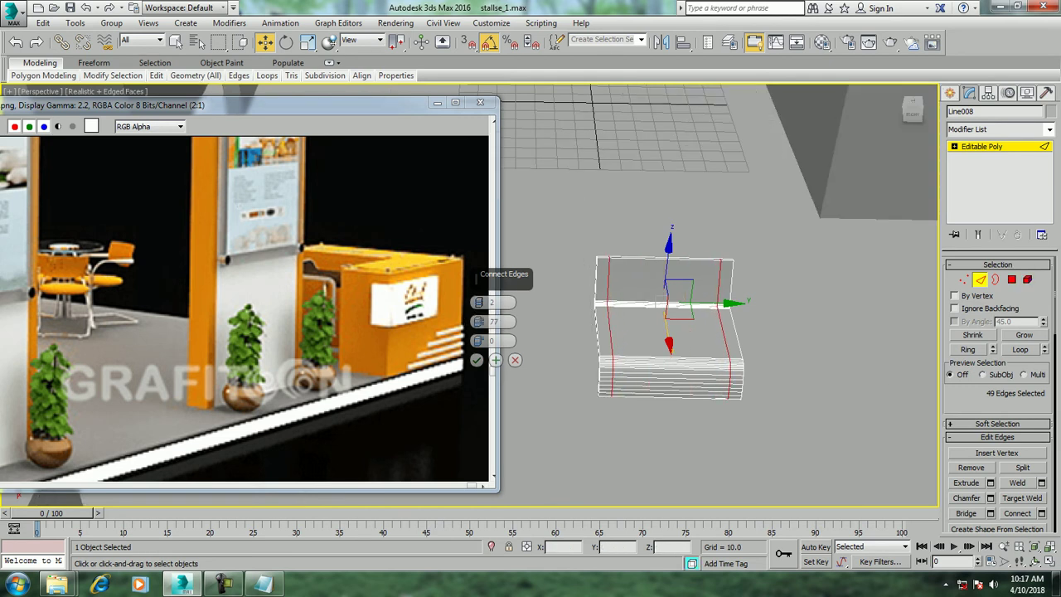
pyautogui.click(477, 359)
pyautogui.moveTo(680, 332)
pyautogui.keyDown('alt'); pyautogui.mouseDown(button='middle')
pyautogui.moveTo(779, 322)
pyautogui.moveTo(729, 348)
pyautogui.moveTo(729, 299)
pyautogui.mouseUp(button='middle'); pyautogui.keyUp('alt')
pyautogui.scroll(5, 746, 331)
pyautogui.scroll(-5, 729, 348)
pyautogui.scroll(5, 730, 332)
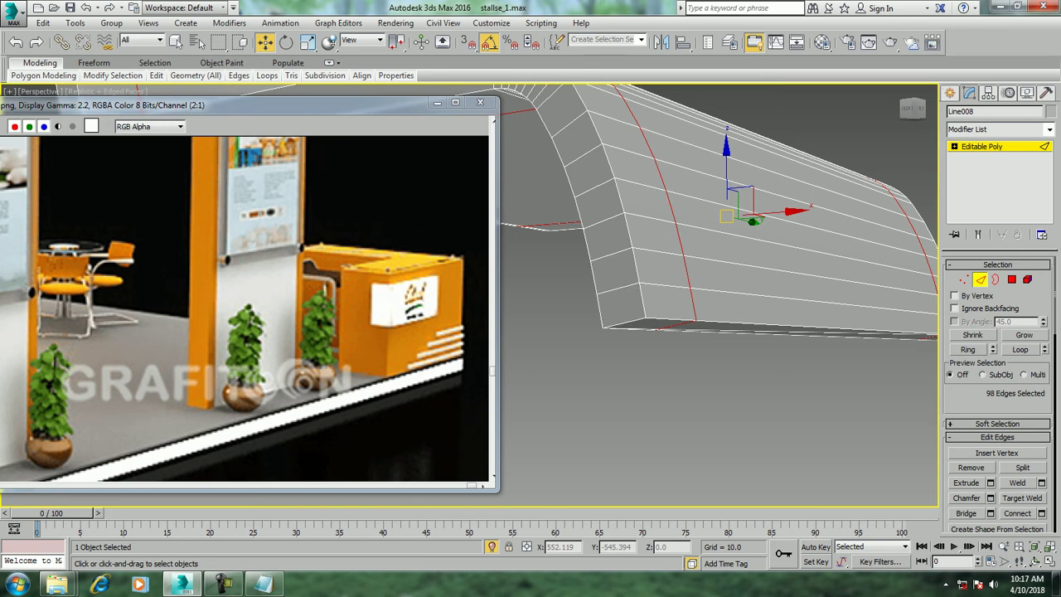
# Extrude the two leg-end polygons about 20.091 units downward to form the legs
pyautogui.press('4')
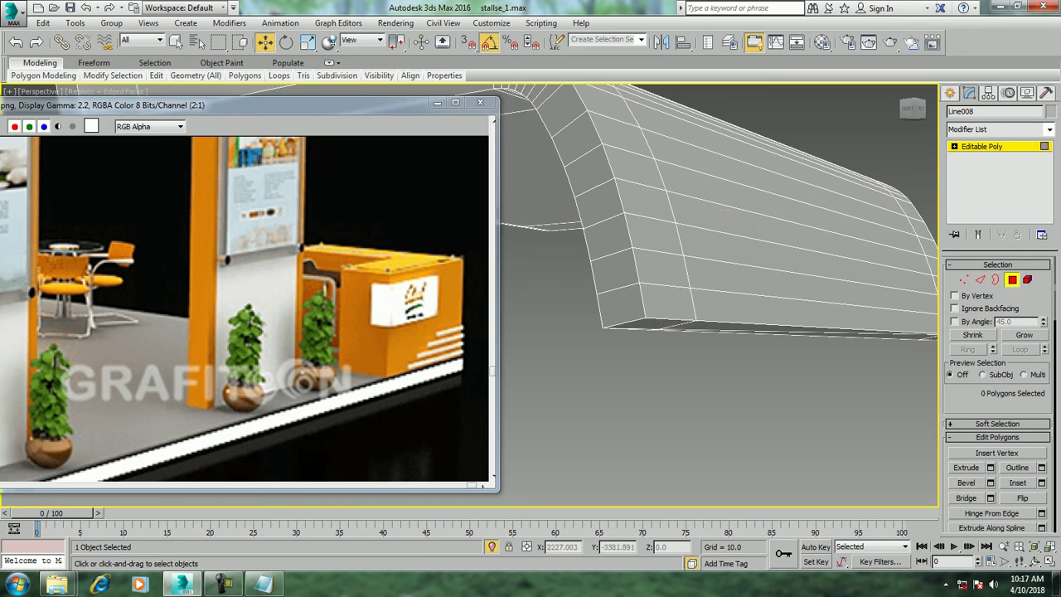
pyautogui.click(642, 285)
pyautogui.keyDown('alt'); pyautogui.moveTo(663, 290); pyautogui.dragTo(580, 249, button='middle'); pyautogui.keyUp('alt')
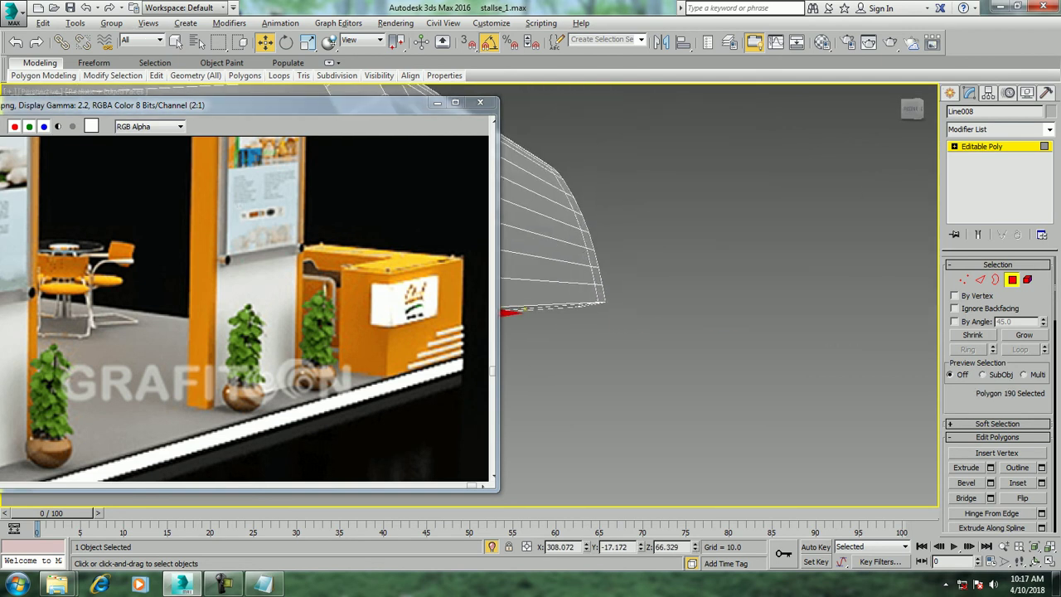
pyautogui.keyDown('alt'); pyautogui.moveTo(663, 291); pyautogui.dragTo(705, 278, button='middle'); pyautogui.keyUp('alt')
pyautogui.keyDown('ctrl'); pyautogui.click(862, 419); pyautogui.keyUp('ctrl')
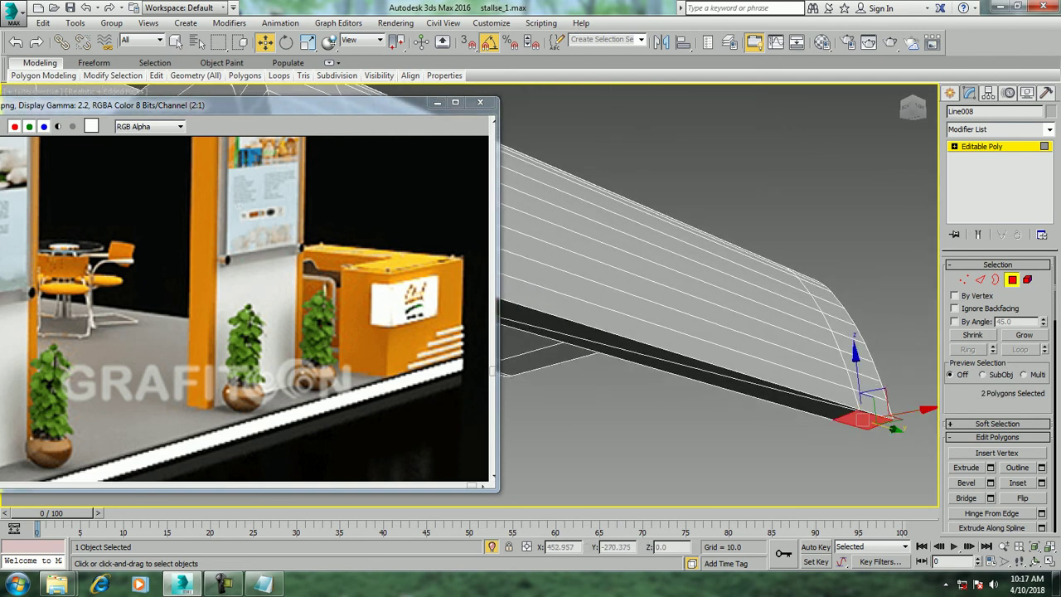
pyautogui.click(990, 467)
pyautogui.scroll(-5, 688, 319)
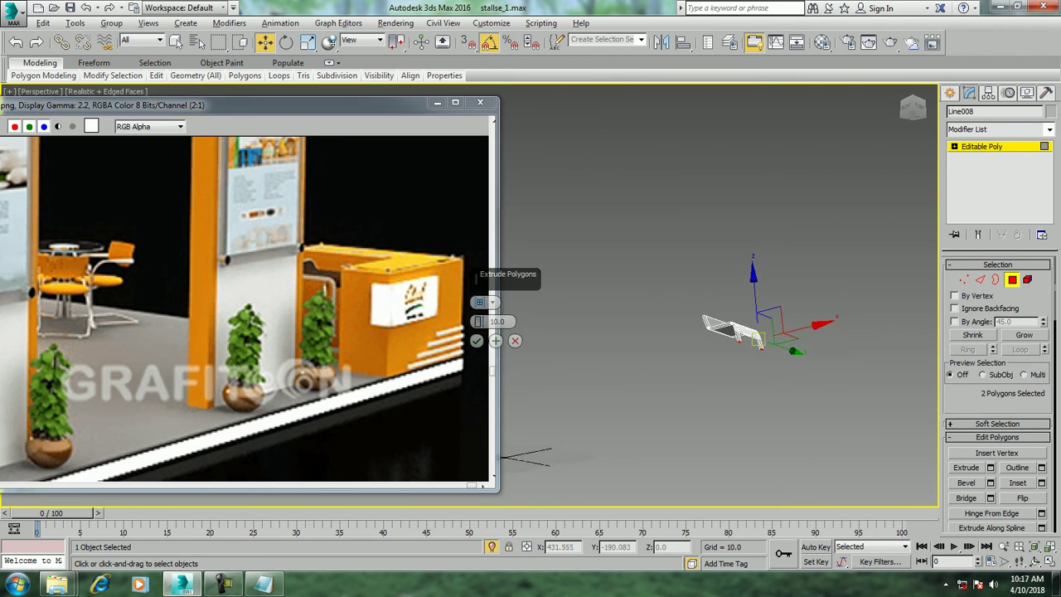
pyautogui.scroll(3, 796, 407)
pyautogui.moveTo(597, 132); pyautogui.dragTo(833, 273, button='middle')
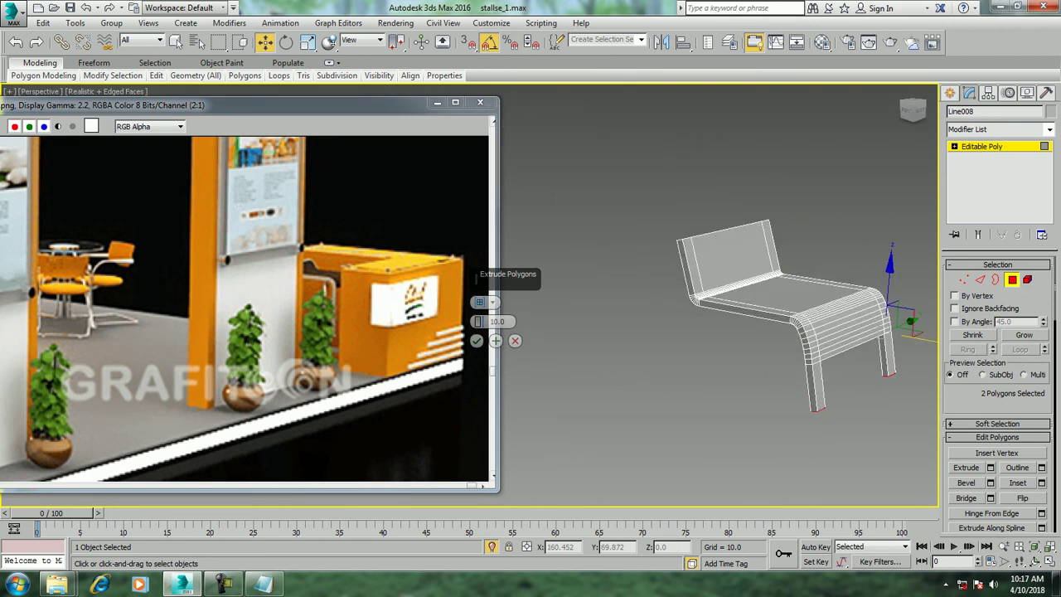
pyautogui.moveTo(478, 325); pyautogui.dragTo(479, 308)
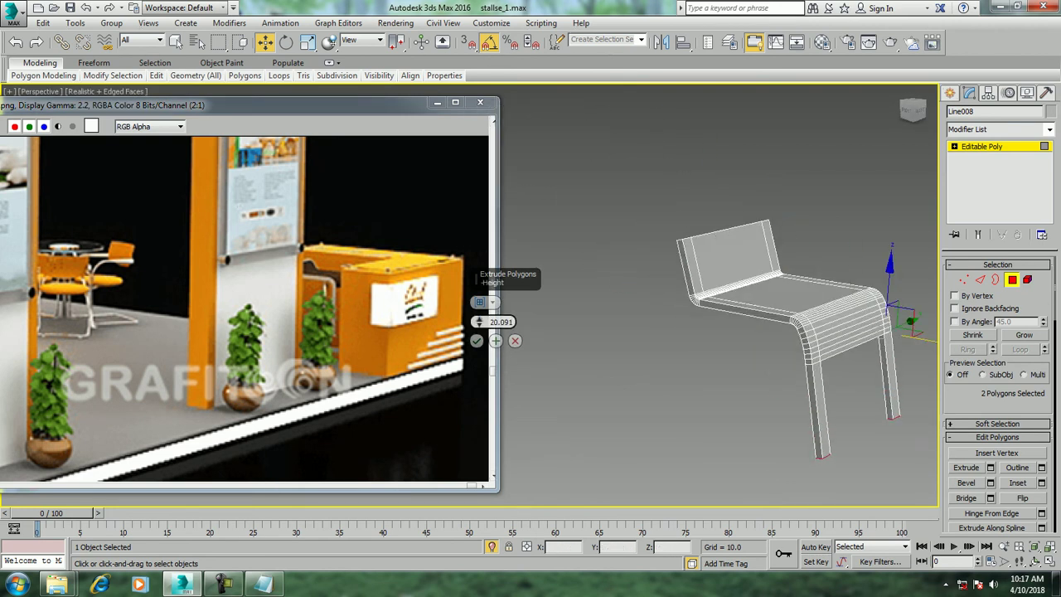
pyautogui.click(477, 341)
pyautogui.keyDown('alt'); pyautogui.moveTo(630, 348); pyautogui.dragTo(713, 335, button='middle'); pyautogui.keyUp('alt')
# In the Left view, move the leg-bottom polygons down to lengthen the legs
pyautogui.hotkey('alt', 'w')
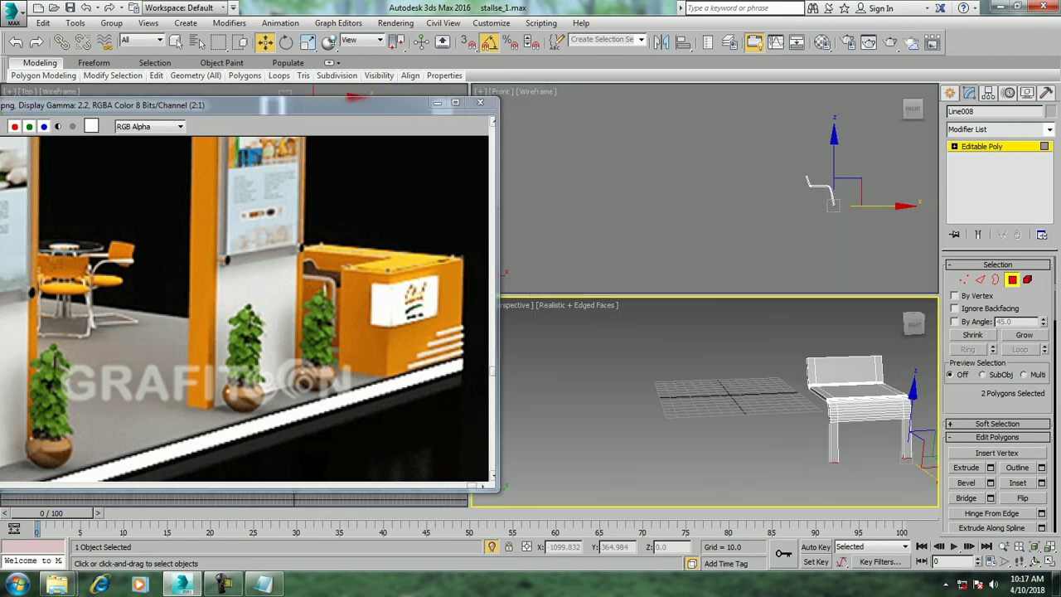
pyautogui.rightClick(663, 447)
pyautogui.hotkey('alt', 'w')
pyautogui.hotkey('alt', 'w')
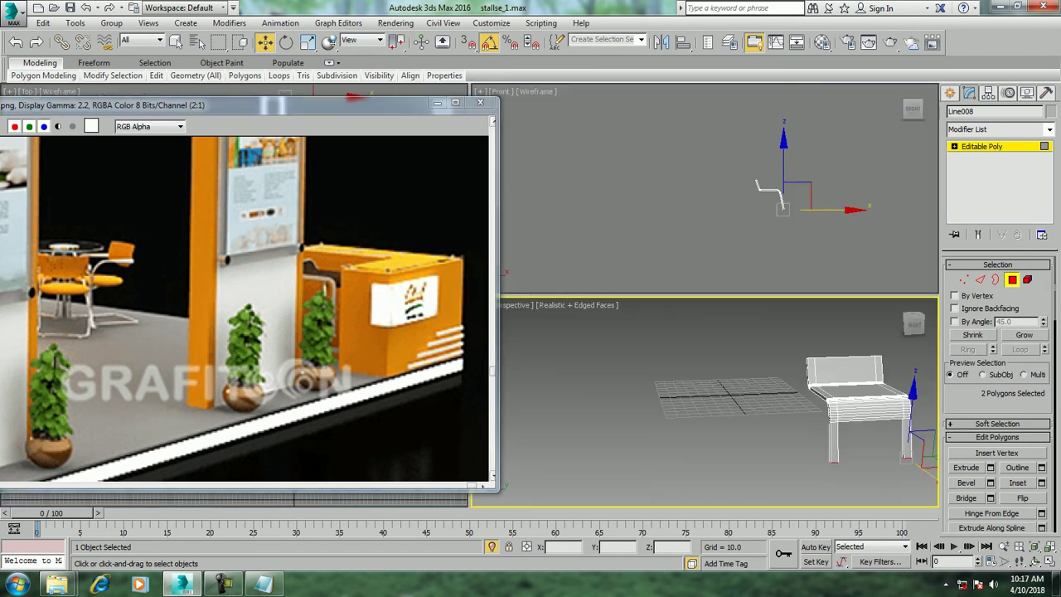
pyautogui.moveTo(249, 105); pyautogui.dragTo(102, 115)
pyautogui.rightClick(398, 437)
pyautogui.hotkey('alt', 'w')
pyautogui.scroll(-3, 450, 374)
pyautogui.scroll(-3, 688, 365)
pyautogui.scroll(-3, 688, 365)
pyautogui.scroll(3, 640, 348)
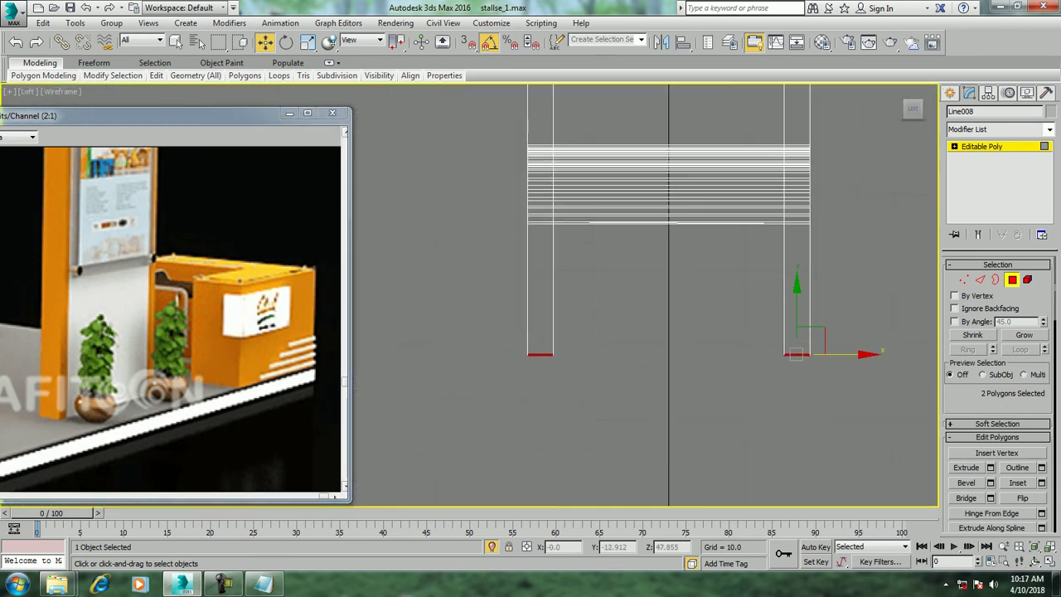
pyautogui.scroll(3, 640, 348)
pyautogui.moveTo(785, 323); pyautogui.dragTo(785, 337)
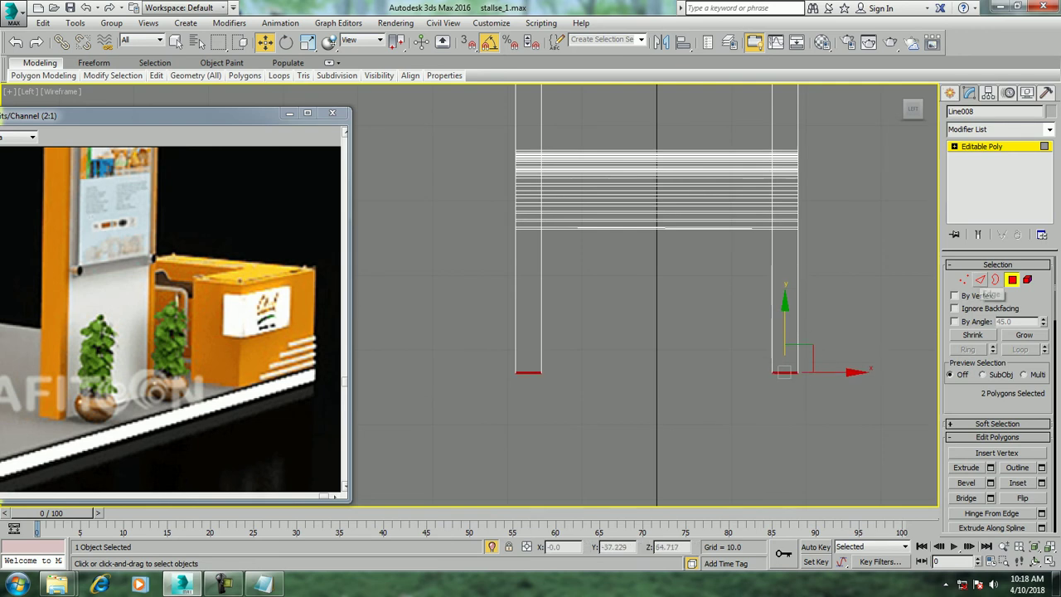
# Add one edge cut near each leg's bottom using Connect with Segments 1 and a slide offset
pyautogui.keyDown('ctrl'); pyautogui.click(979, 279); pyautogui.keyUp('ctrl')
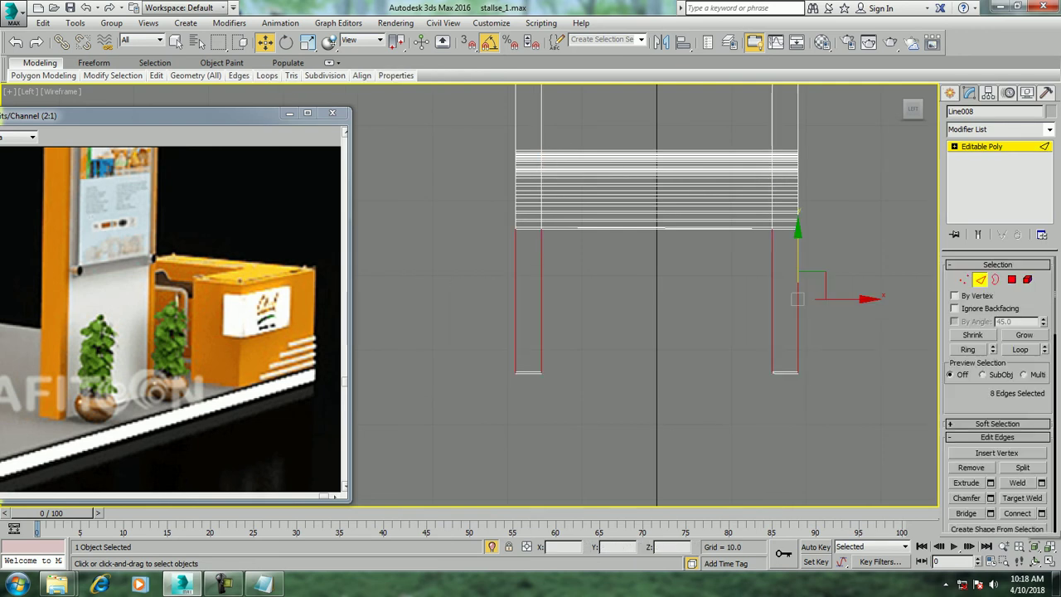
pyautogui.click(1042, 513)
pyautogui.moveTo(493, 302)
pyautogui.mouseDown()
pyautogui.moveTo(492, 323)
pyautogui.moveTo(492, 307)
pyautogui.mouseUp()
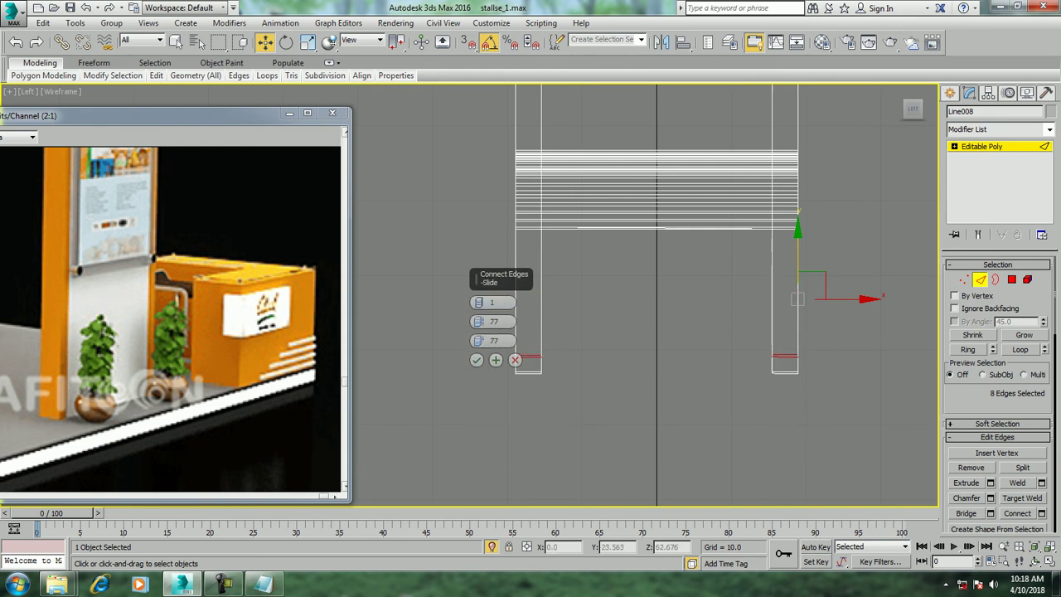
pyautogui.click(477, 360)
pyautogui.hotkey('alt', 'w')
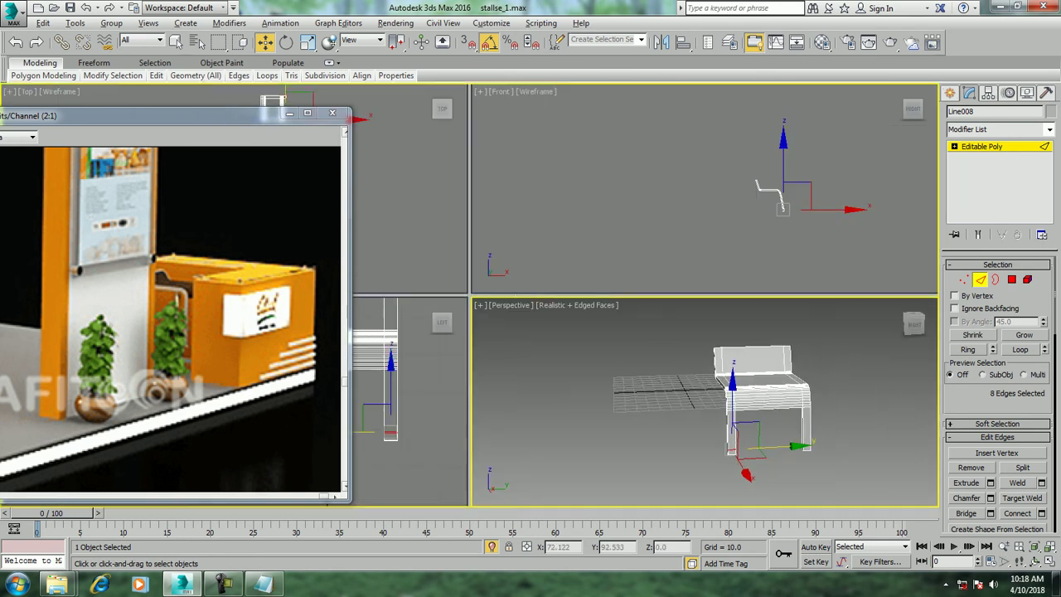
pyautogui.hotkey('alt', 'w')
# Bridge the two leg-bottom polygons into a connecting bar along the floor
pyautogui.press('z')
pyautogui.press('4')
pyautogui.press('z')
pyautogui.keyDown('alt'); pyautogui.moveTo(580, 290); pyautogui.dragTo(605, 292, button='middle'); pyautogui.keyUp('alt')
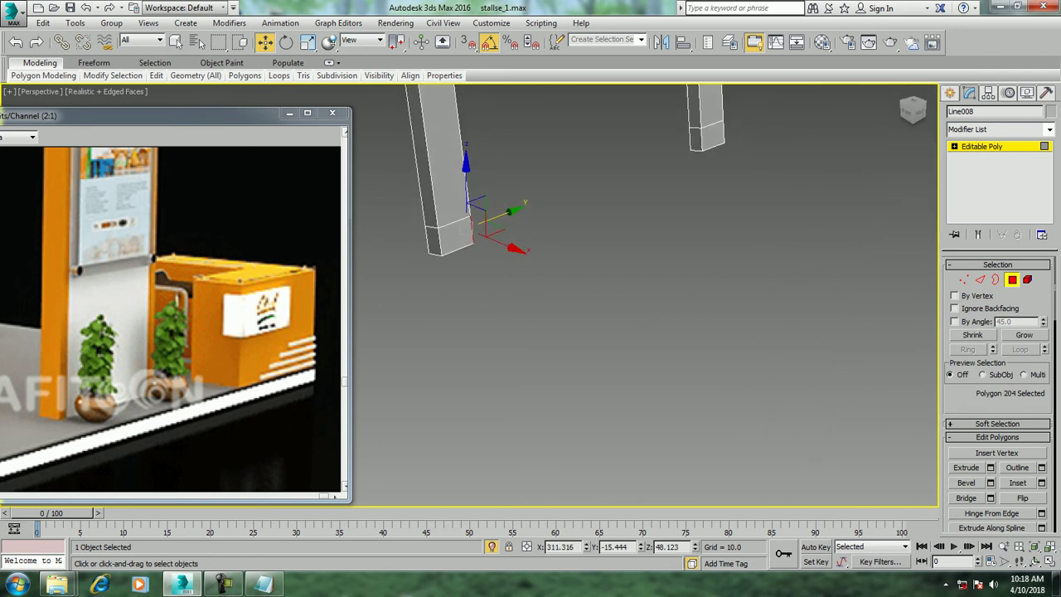
pyautogui.scroll(-5, 580, 290)
pyautogui.click(711, 454)
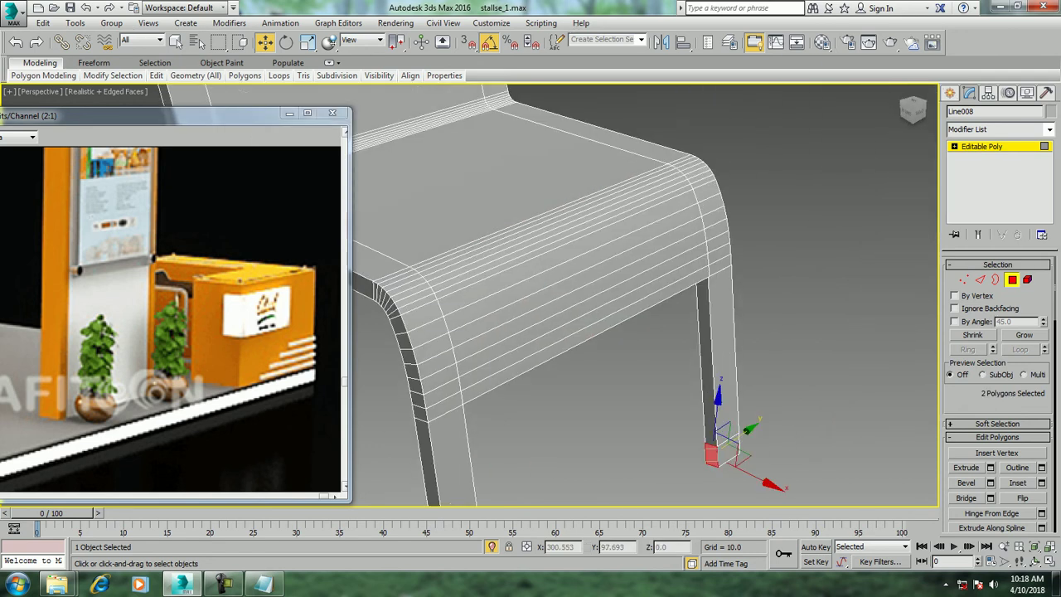
pyautogui.click(990, 498)
pyautogui.moveTo(580, 332)
pyautogui.keyDown('alt'); pyautogui.mouseDown(button='middle')
pyautogui.moveTo(630, 315)
pyautogui.moveTo(679, 332)
pyautogui.mouseUp(button='middle'); pyautogui.keyUp('alt')
pyautogui.click(477, 380)
pyautogui.scroll(-5, 663, 299)
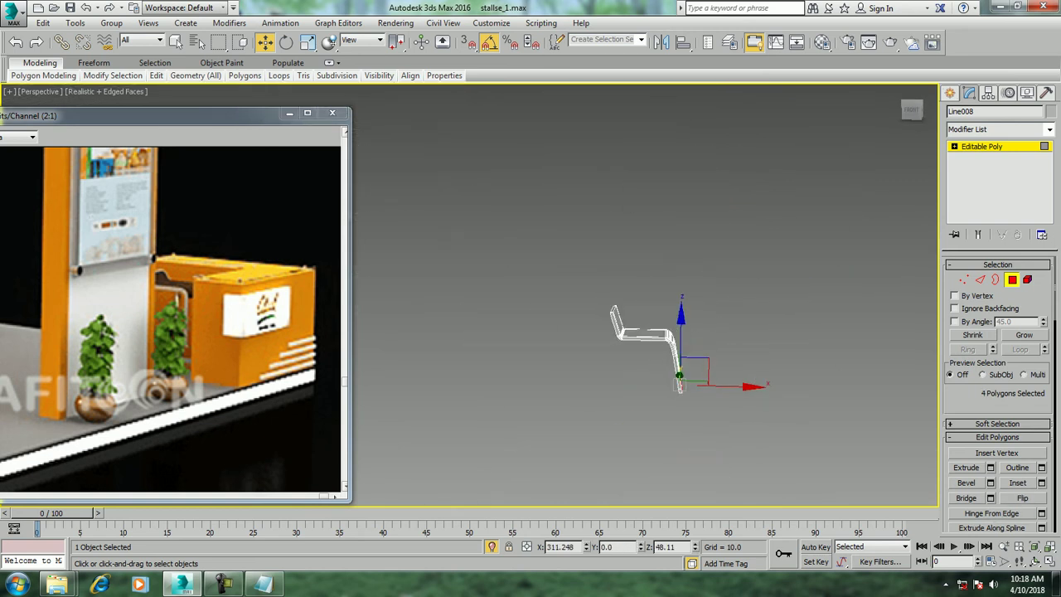
# Maximize the Top viewport on the chair and exit polygon editing
pyautogui.hotkey('alt', 'w')
pyautogui.rightClick(406, 191)
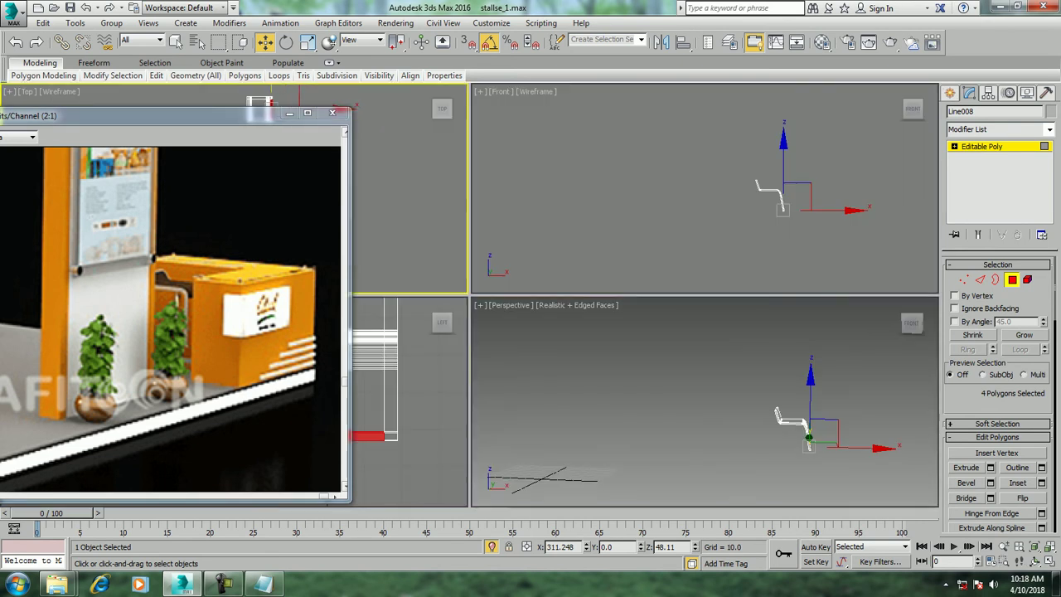
pyautogui.hotkey('alt', 'w')
pyautogui.moveTo(497, 298); pyautogui.dragTo(767, 298, button='middle')
pyautogui.scroll(-4, 746, 265)
pyautogui.scroll(-2, 746, 266)
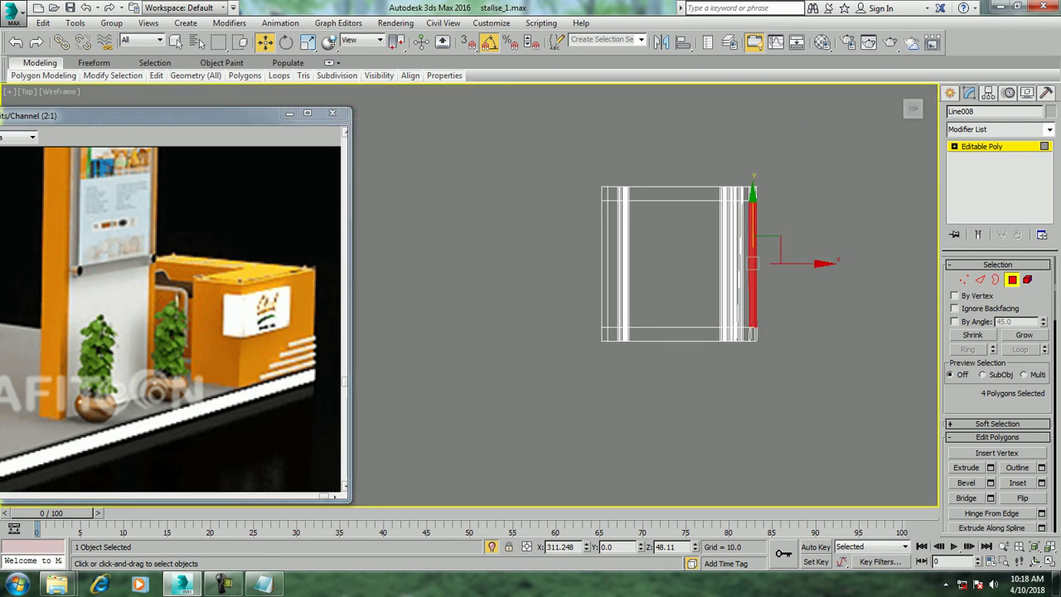
pyautogui.click(950, 92)
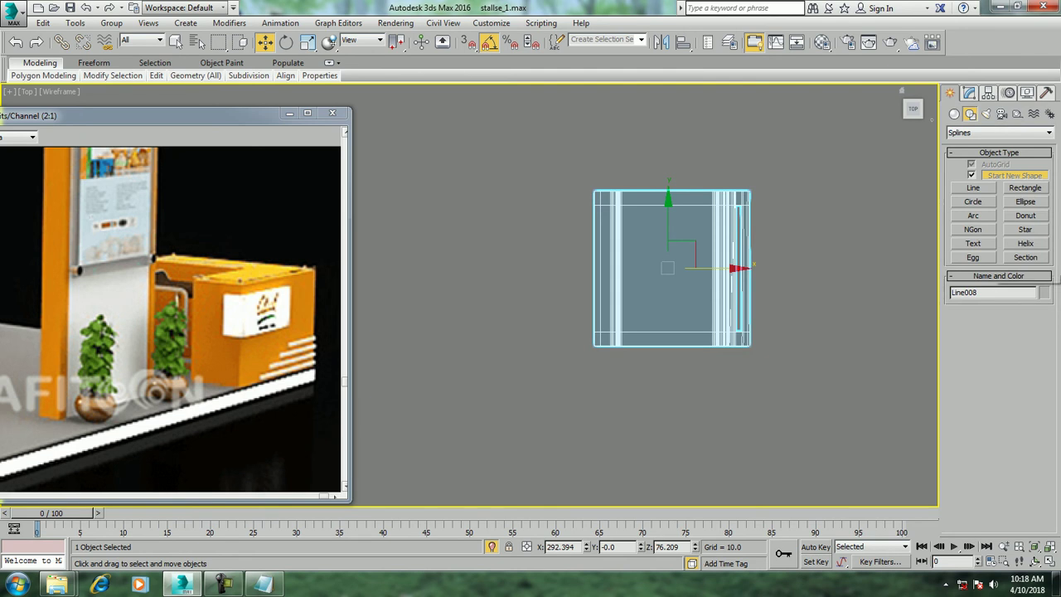
# Draw a small cylinder at the chair's centre in the Top view
pyautogui.click(954, 114)
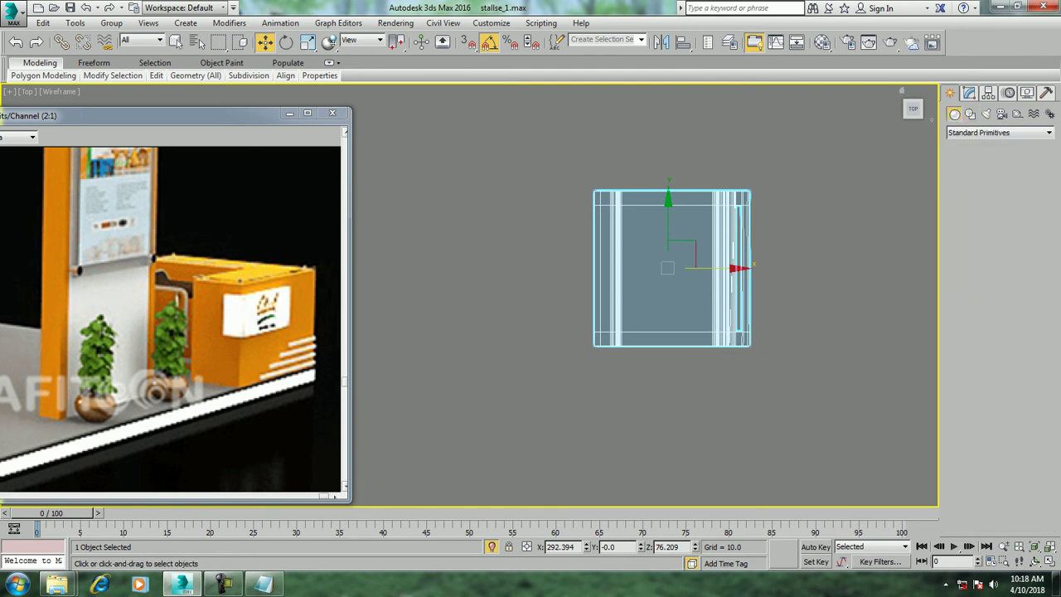
pyautogui.click(974, 205)
pyautogui.scroll(2, 750, 222)
pyautogui.moveTo(638, 285); pyautogui.dragTo(645, 283, button='middle')
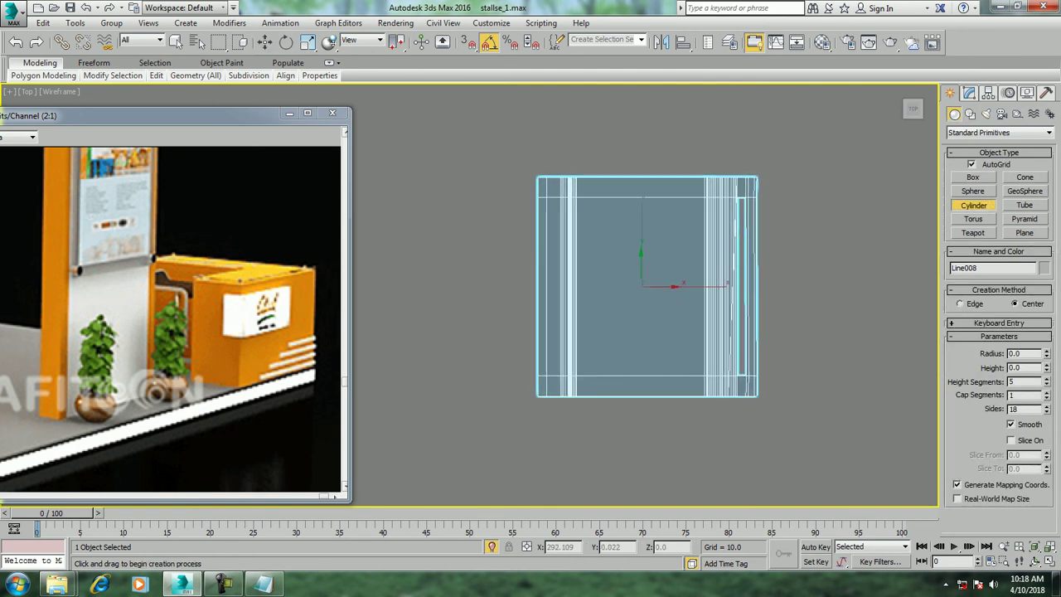
pyautogui.moveTo(642, 285); pyautogui.dragTo(644, 284)
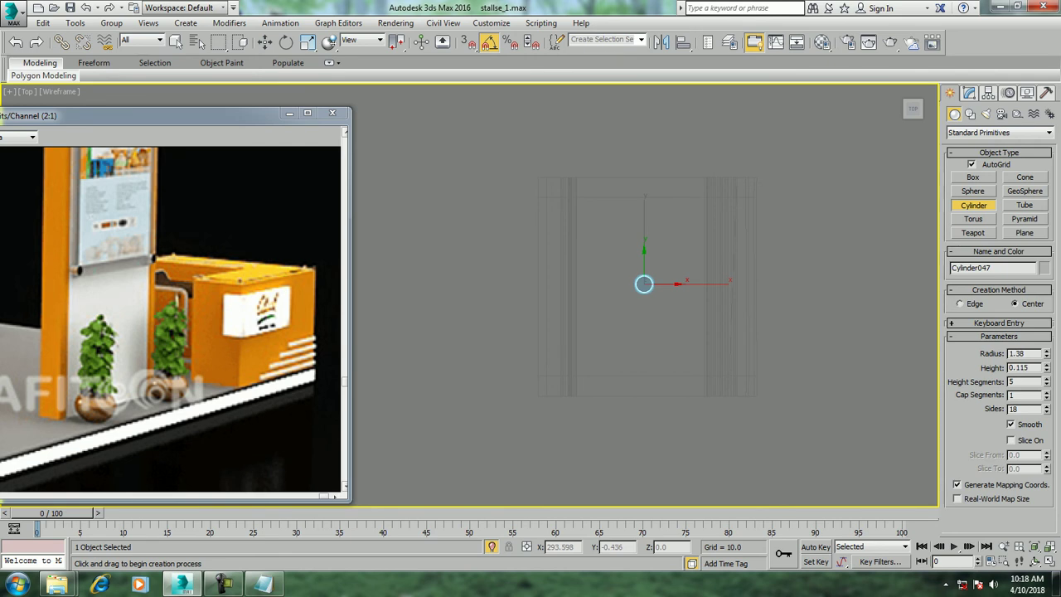
# Raise the cylinder up to sit just below the chair seat
pyautogui.hotkey('alt', 'w')
pyautogui.hotkey('alt', 'w')
pyautogui.press('z')
pyautogui.scroll(-3, 685, 380)
pyautogui.press('w')
pyautogui.scroll(-3, 647, 348)
pyautogui.moveTo(680, 372); pyautogui.dragTo(659, 425, button='middle')
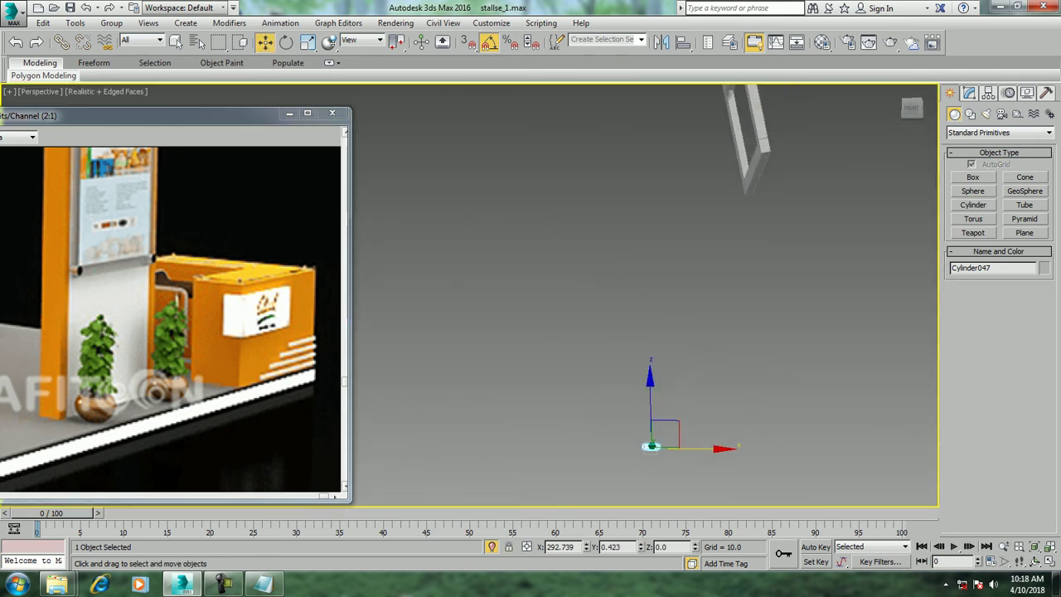
pyautogui.moveTo(658, 425); pyautogui.dragTo(664, 233)
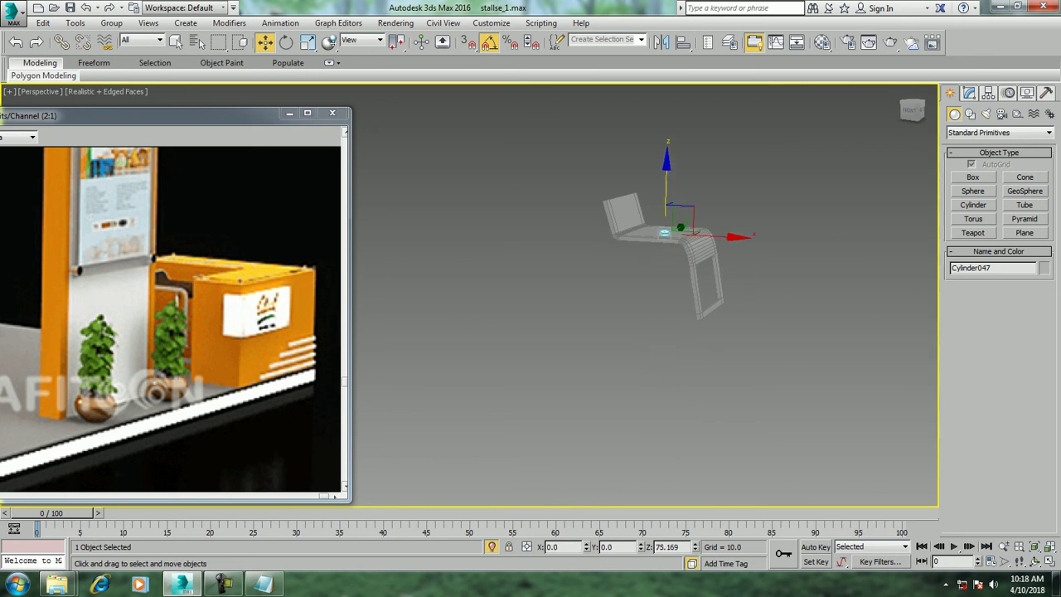
pyautogui.press('z')
pyautogui.scroll(-3, 642, 294)
pyautogui.keyDown('alt'); pyautogui.moveTo(629, 282); pyautogui.dragTo(630, 224, button='middle'); pyautogui.keyUp('alt')
# Scale the cylinder to about double size
pyautogui.press('r')
pyautogui.moveTo(634, 286); pyautogui.dragTo(635, 207)
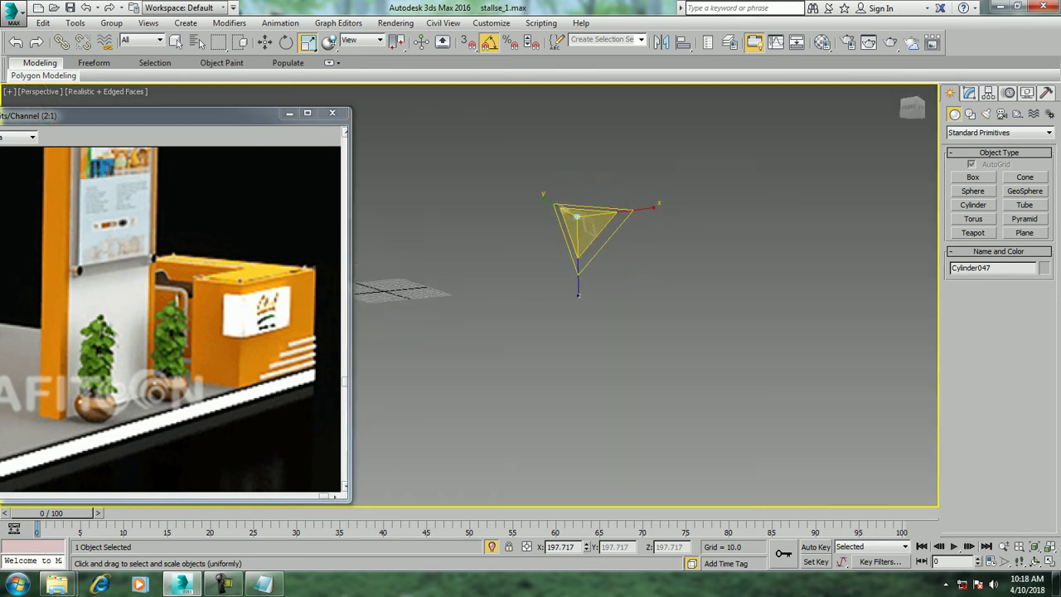
pyautogui.moveTo(630, 265)
pyautogui.keyDown('alt'); pyautogui.mouseDown(button='middle')
pyautogui.moveTo(580, 248)
pyautogui.moveTo(605, 240)
pyautogui.moveTo(596, 249)
pyautogui.mouseUp(button='middle'); pyautogui.keyUp('alt')
pyautogui.scroll(-5, 593, 249)
pyautogui.press('w')
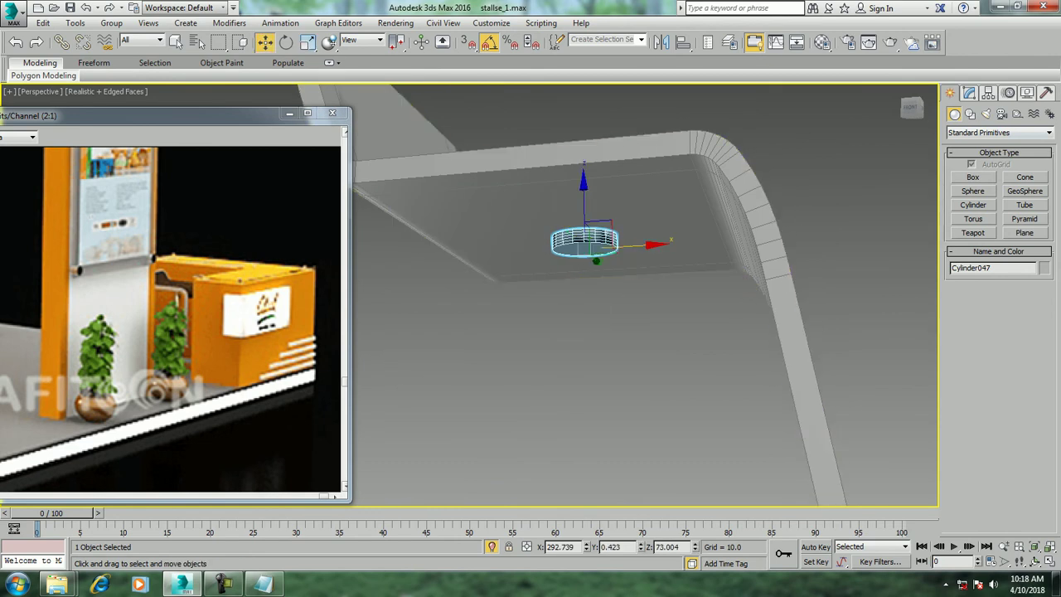
pyautogui.press('r')
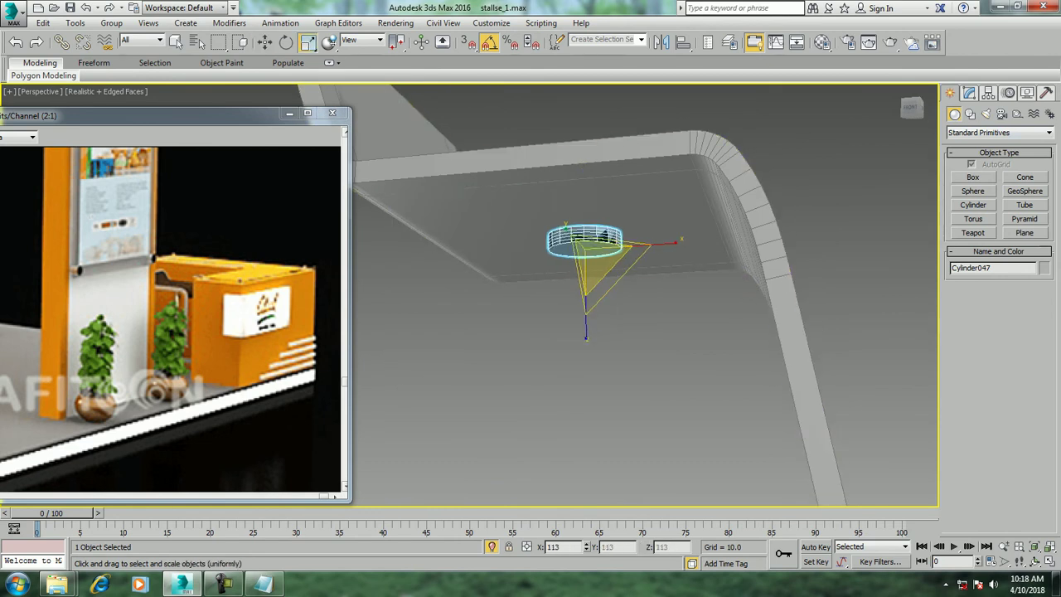
pyautogui.press('w')
pyautogui.click(968, 93)
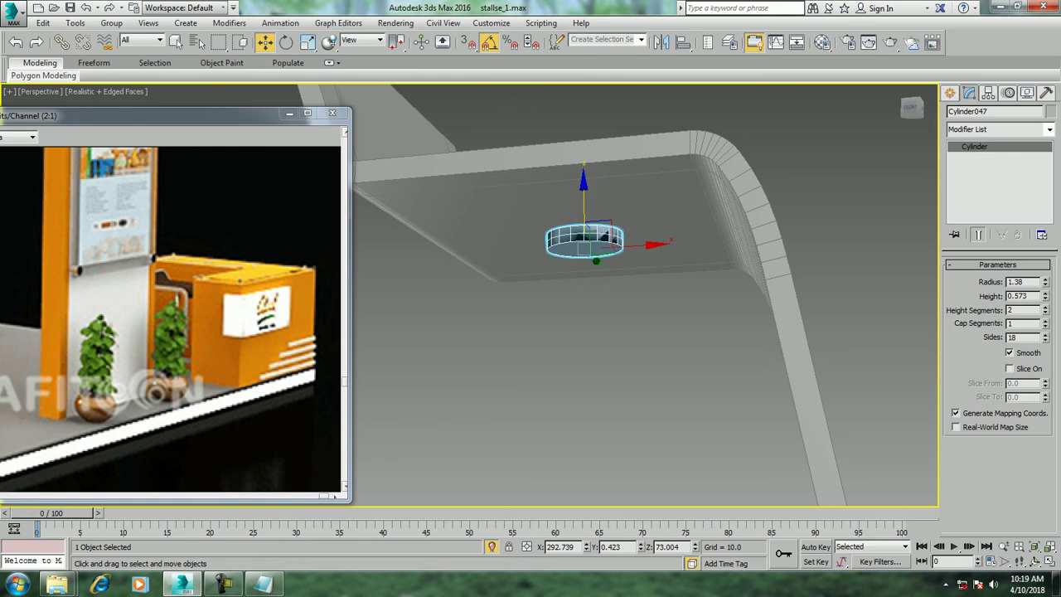
# Add a Taper modifier with Amount about 0.57 to flare the cylinder into a bowl
pyautogui.click(998, 129)
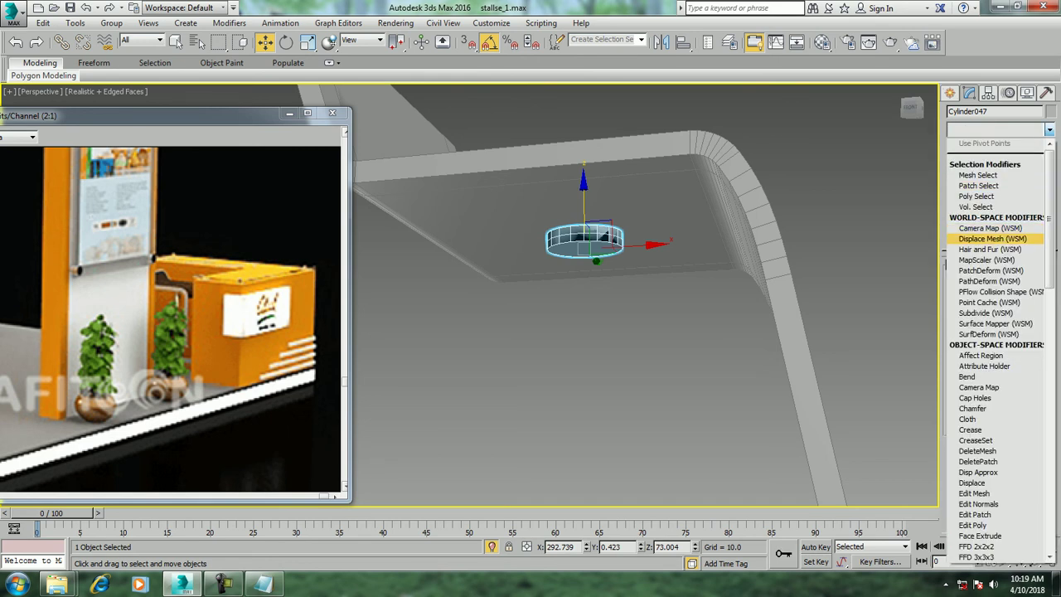
pyautogui.write('t')
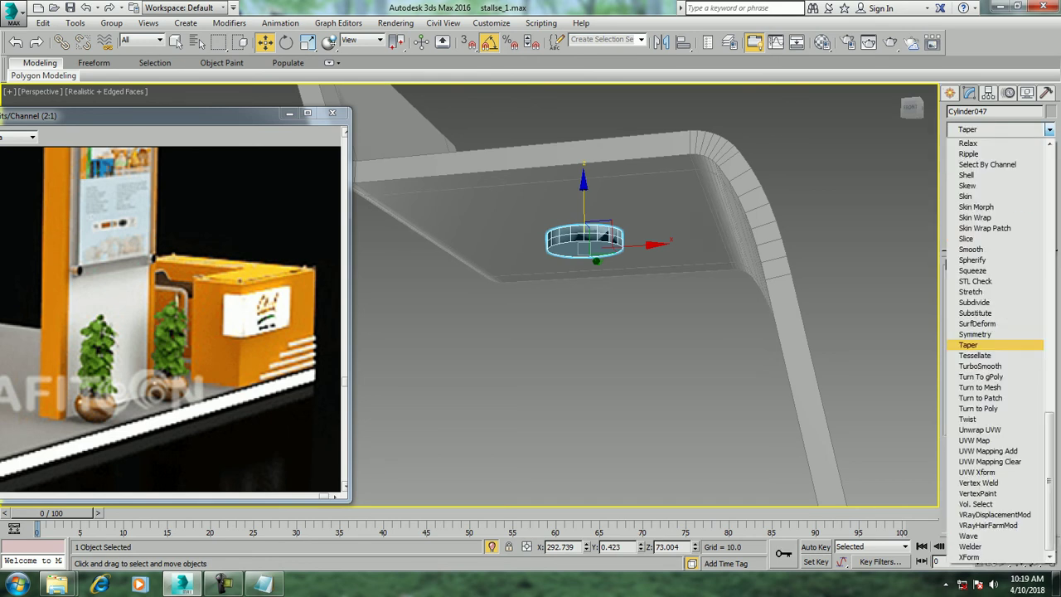
pyautogui.press('Return')
pyautogui.moveTo(1029, 288); pyautogui.dragTo(1028, 274)
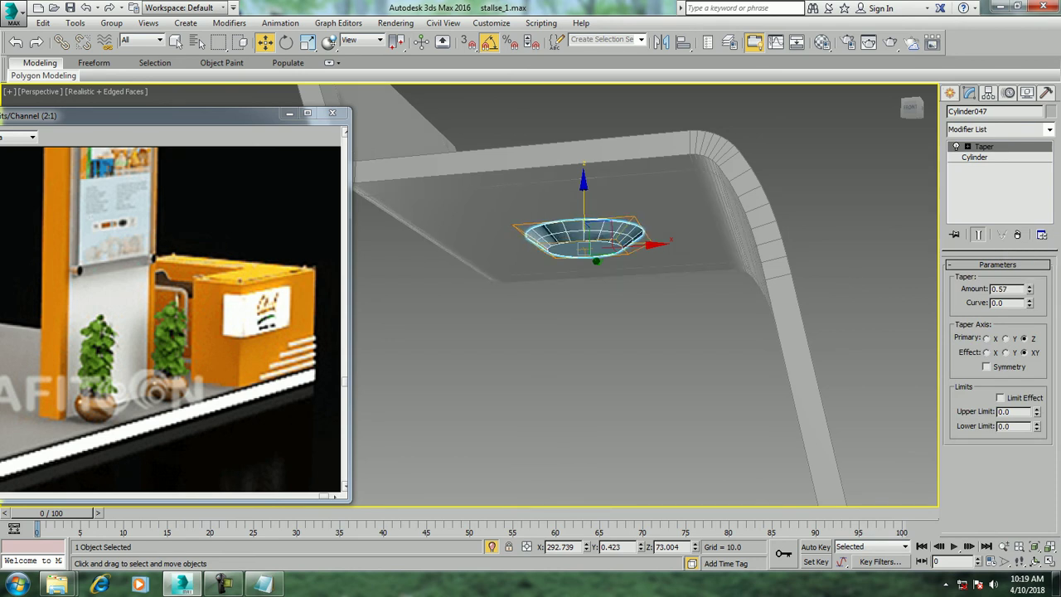
# Collapse the tapered Cylinder047 to an Editable Poly
pyautogui.click(975, 156)
pyautogui.rightClick(602, 232)
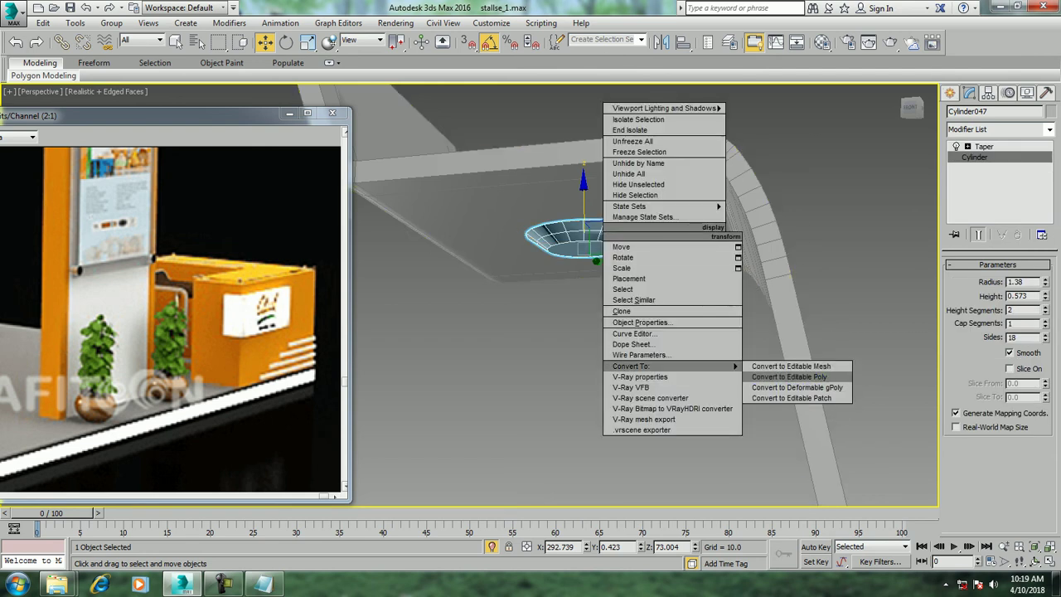
pyautogui.click(792, 375)
# Try extruding the bowl's bottom face, then cancel that extrusion
pyautogui.press('4')
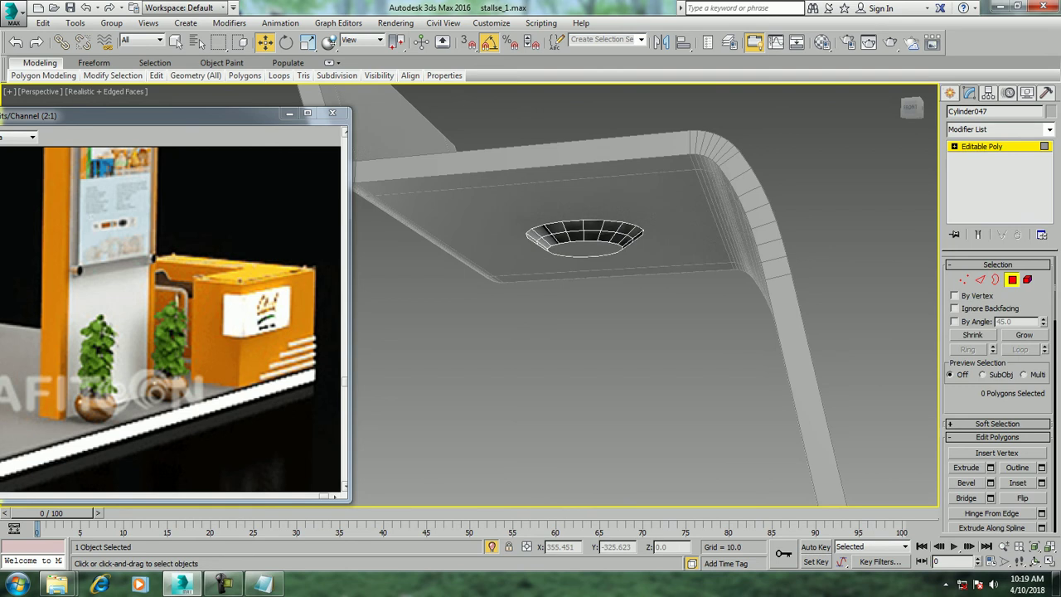
pyautogui.click(584, 247)
pyautogui.keyDown('alt'); pyautogui.moveTo(585, 247); pyautogui.dragTo(620, 254, button='middle'); pyautogui.keyUp('alt')
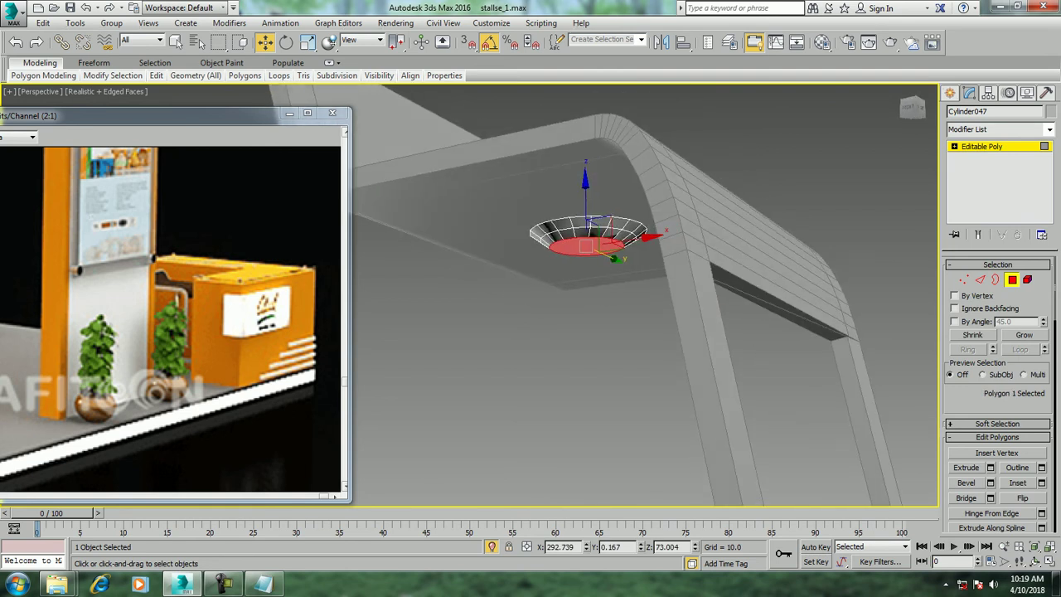
pyautogui.press('r')
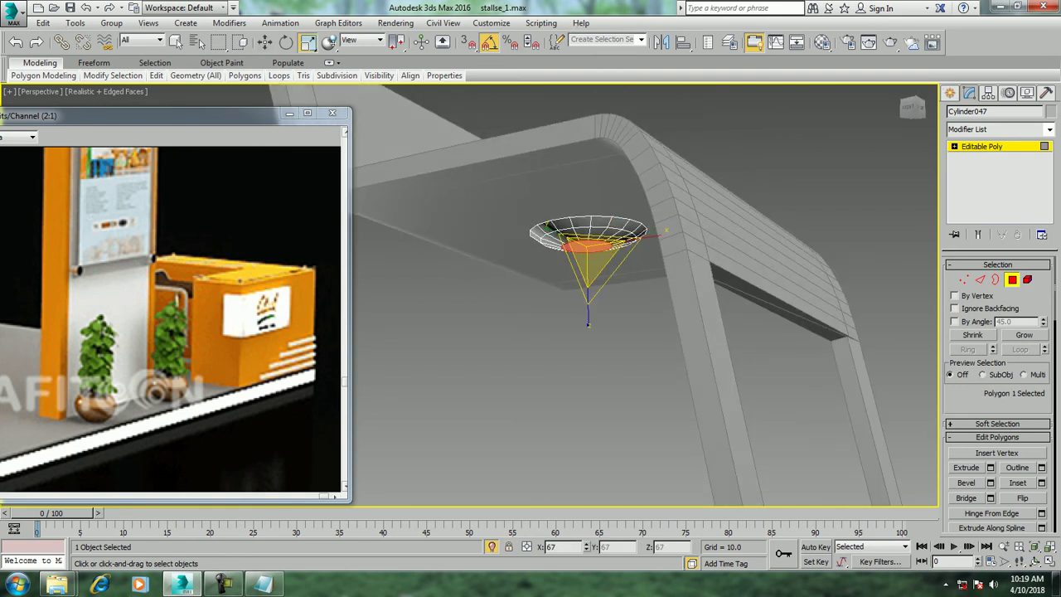
pyautogui.press('w')
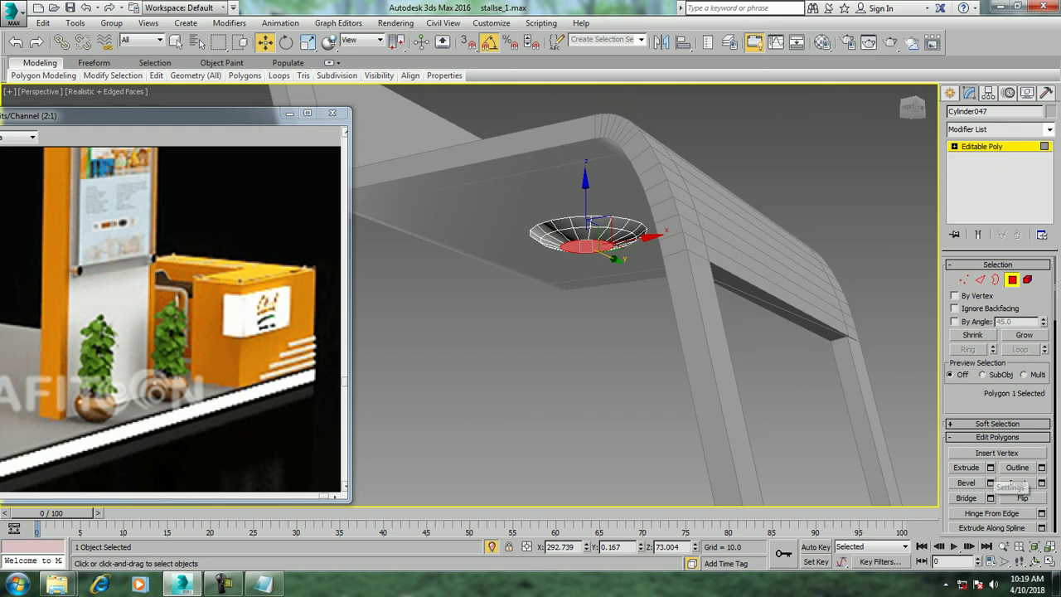
pyautogui.click(990, 468)
pyautogui.moveTo(580, 290)
pyautogui.keyDown('alt'); pyautogui.mouseDown(button='middle')
pyautogui.moveTo(630, 248)
pyautogui.moveTo(585, 261)
pyautogui.moveTo(596, 274)
pyautogui.moveTo(580, 207)
pyautogui.moveTo(597, 165)
pyautogui.mouseUp(button='middle'); pyautogui.keyUp('alt')
pyautogui.scroll(-3, 580, 249)
pyautogui.scroll(2, 580, 248)
pyautogui.click(515, 341)
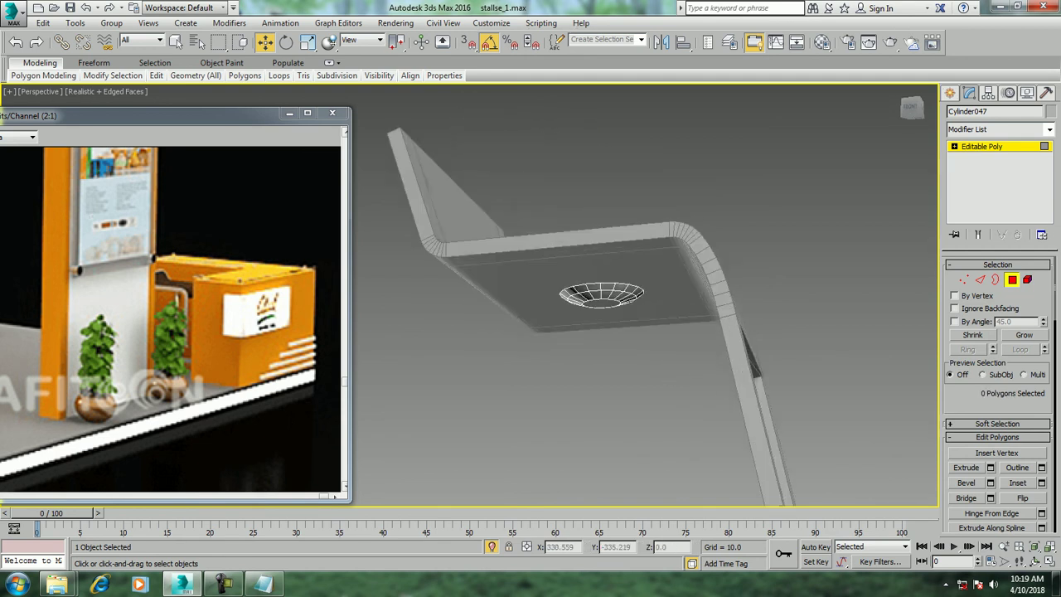
# Extrude the round cap under the seat about 31 units downward into a leg column
pyautogui.scroll(3, 596, 290)
pyautogui.press('4')
pyautogui.press('r')
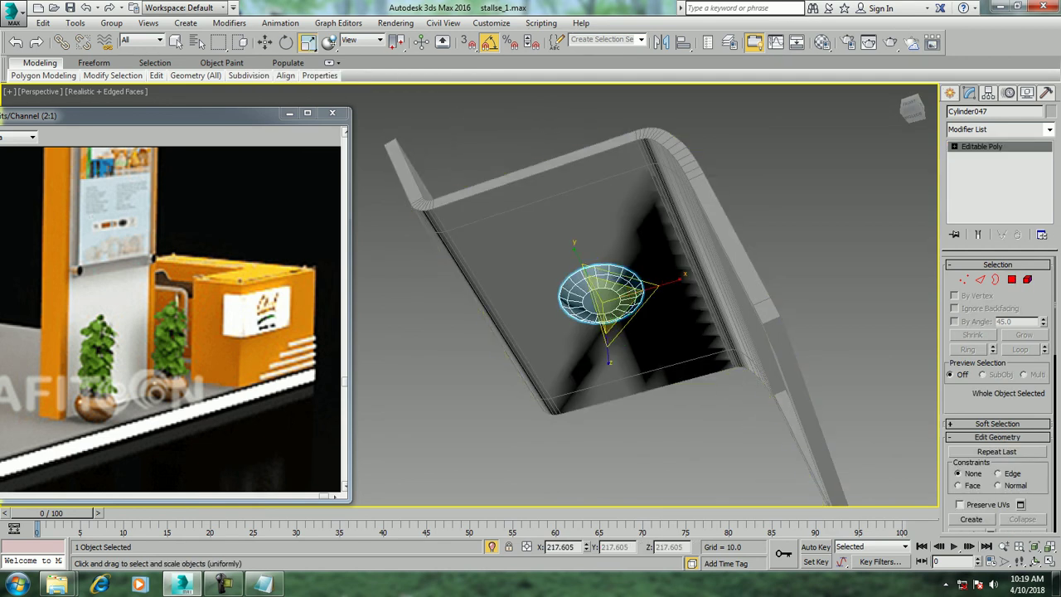
pyautogui.press('w')
pyautogui.press('4')
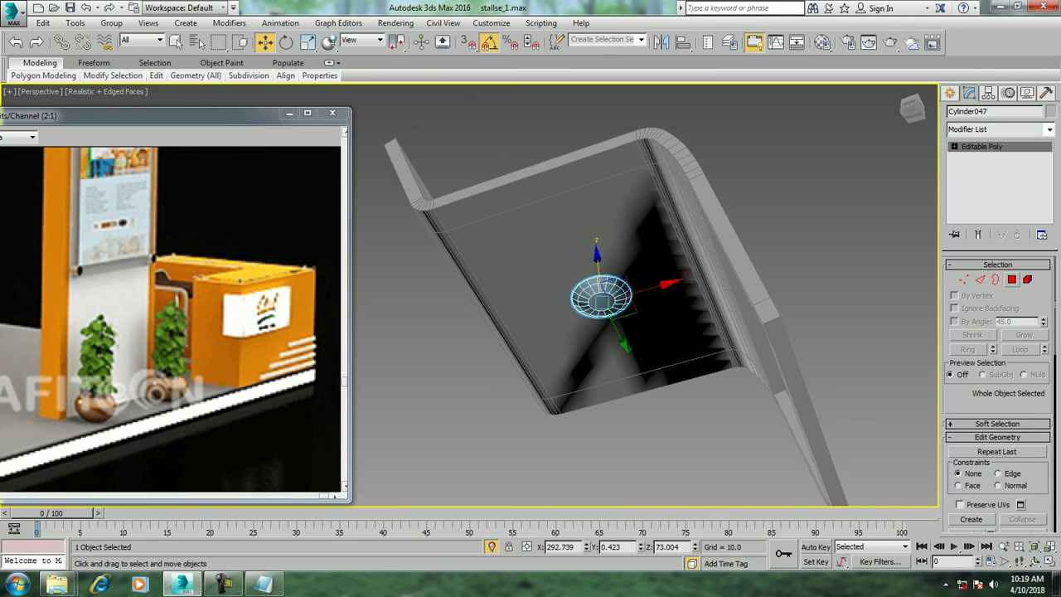
pyautogui.click(600, 301)
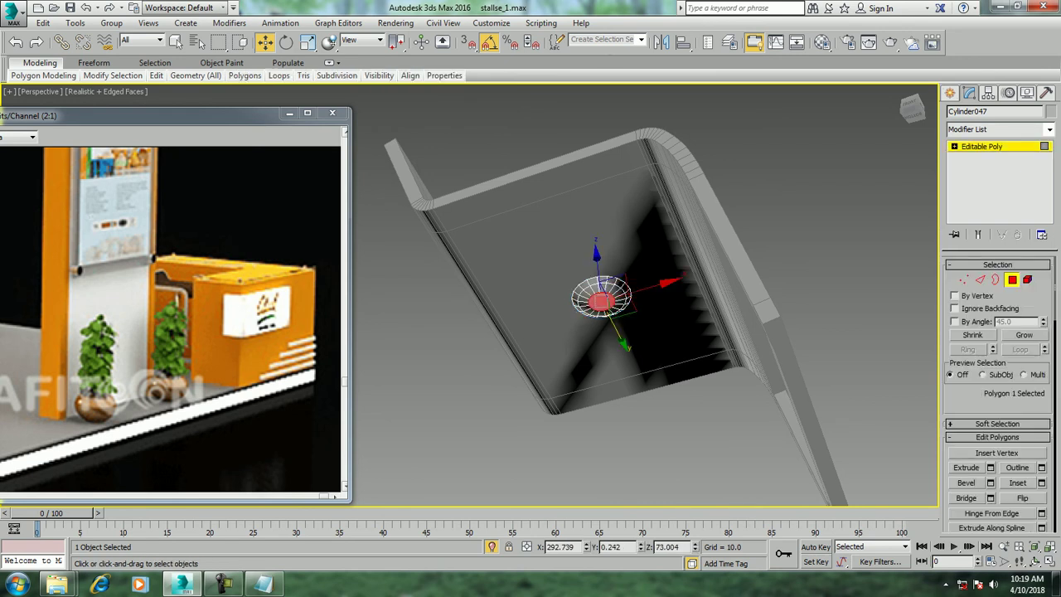
pyautogui.click(990, 467)
pyautogui.keyDown('alt'); pyautogui.moveTo(647, 315); pyautogui.dragTo(688, 249, button='middle'); pyautogui.keyUp('alt')
pyautogui.scroll(-3, 696, 299)
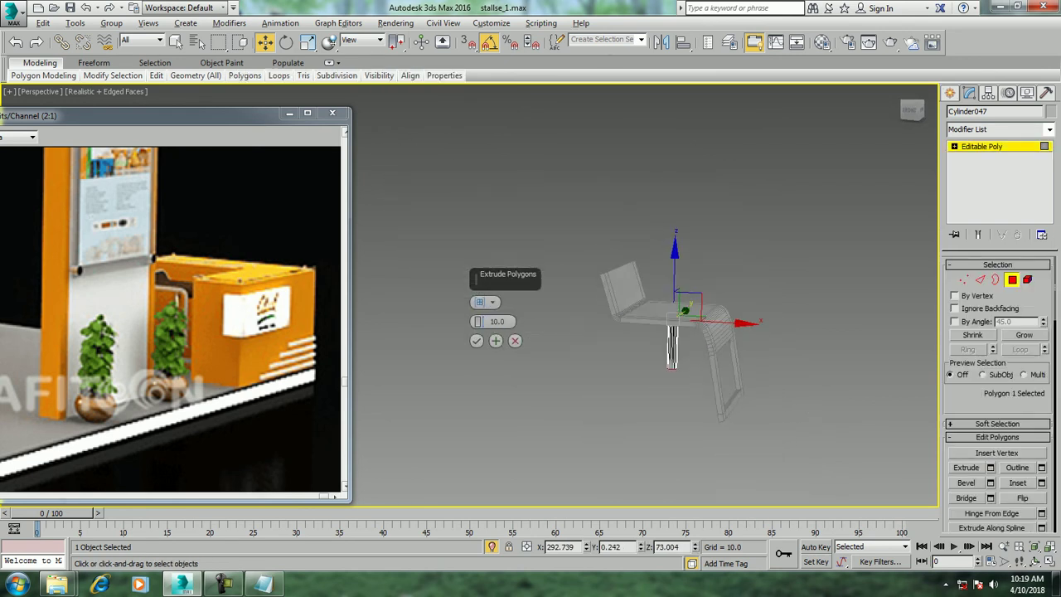
pyautogui.keyDown('alt'); pyautogui.moveTo(688, 299); pyautogui.dragTo(713, 273, button='middle'); pyautogui.keyUp('alt')
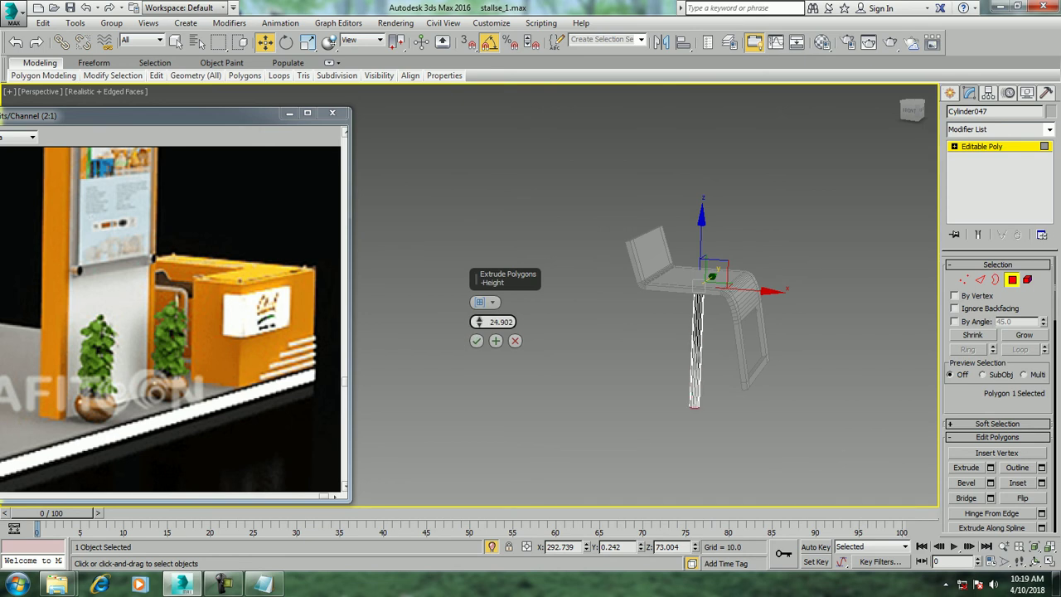
pyautogui.moveTo(696, 331); pyautogui.dragTo(581, 266, button='middle')
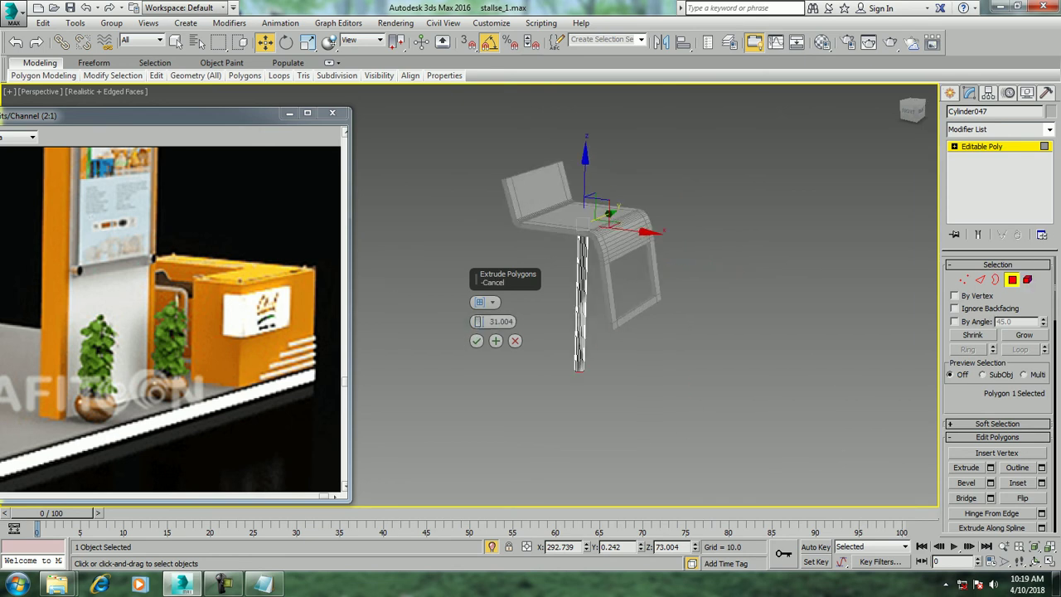
# Commit the leg extrusion and end isolation so the whole stall shows again
pyautogui.click(476, 341)
pyautogui.rightClick(686, 346)
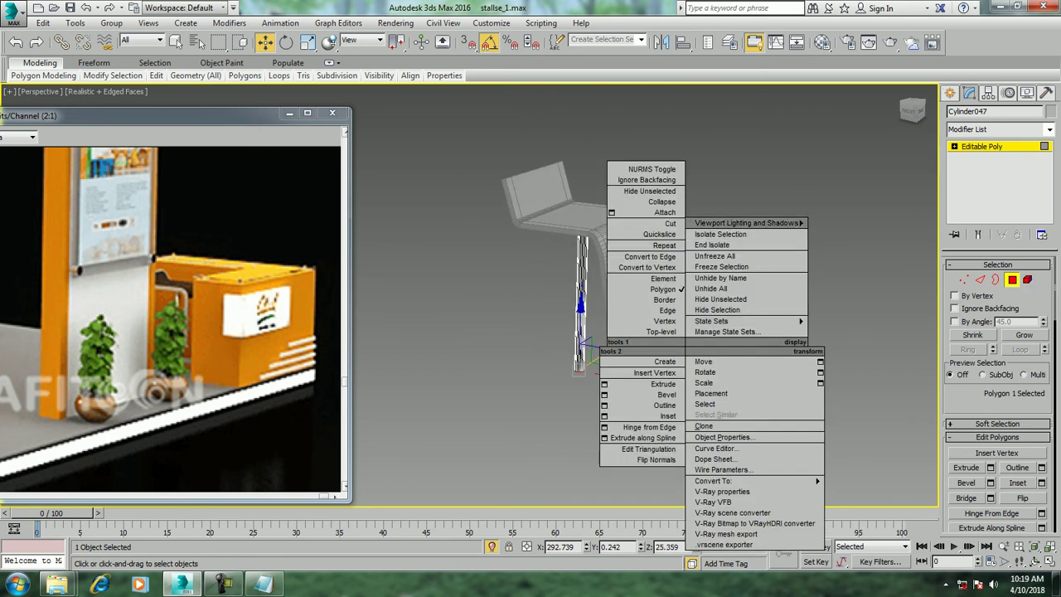
pyautogui.click(712, 245)
pyautogui.keyDown('alt'); pyautogui.moveTo(630, 315); pyautogui.dragTo(581, 298, button='middle'); pyautogui.keyUp('alt')
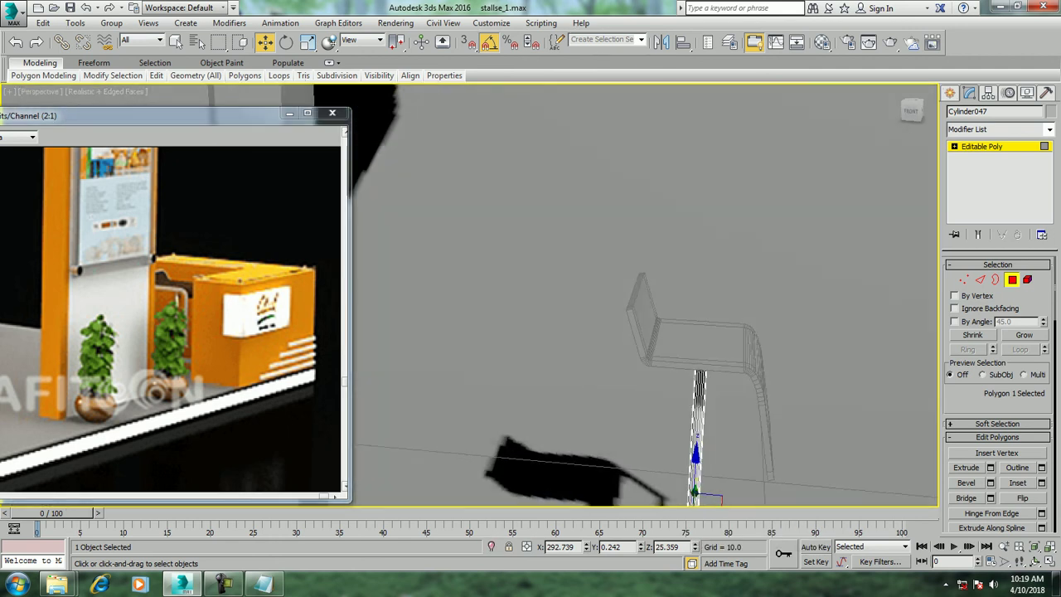
pyautogui.scroll(3, 663, 248)
pyautogui.scroll(-5, 679, 273)
# Adjust the leg polygon, raising the bottom of the chair's pedestal slightly
pyautogui.moveTo(679, 274)
pyautogui.keyDown('alt'); pyautogui.mouseDown(button='middle')
pyautogui.moveTo(664, 420)
pyautogui.moveTo(713, 398)
pyautogui.moveTo(647, 415)
pyautogui.mouseUp(button='middle'); pyautogui.keyUp('alt')
pyautogui.scroll(3, 729, 373)
pyautogui.scroll(4, 734, 464)
pyautogui.scroll(-5, 735, 464)
pyautogui.scroll(4, 663, 398)
pyautogui.scroll(2, 663, 397)
pyautogui.scroll(3, 638, 390)
pyautogui.scroll(3, 638, 390)
pyautogui.scroll(-5, 630, 382)
pyautogui.scroll(2, 630, 381)
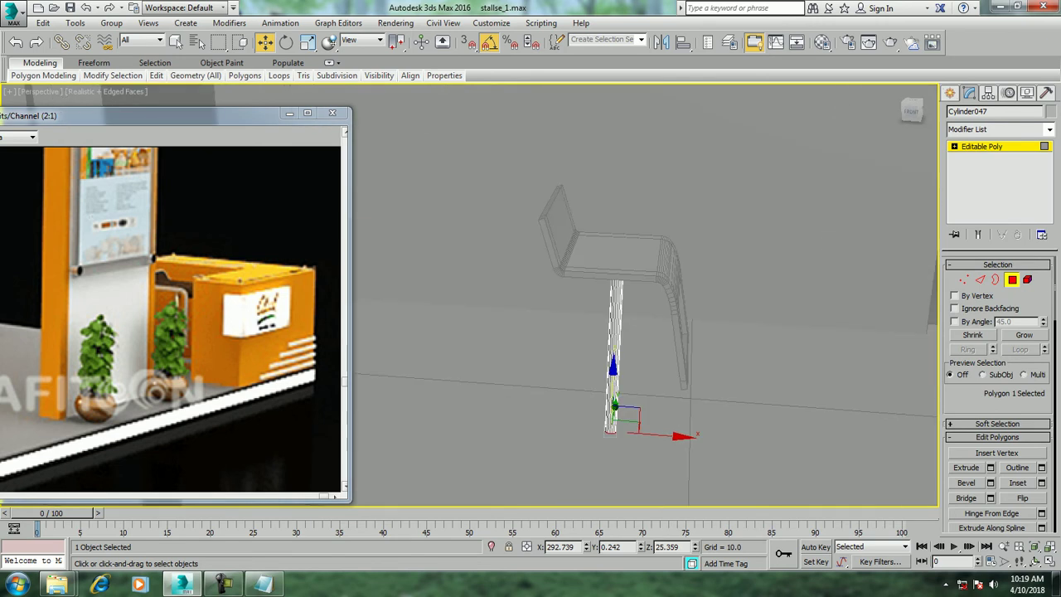
pyautogui.moveTo(646, 398)
pyautogui.keyDown('alt'); pyautogui.mouseDown(button='middle')
pyautogui.moveTo(646, 365)
pyautogui.moveTo(613, 364)
pyautogui.mouseUp(button='middle'); pyautogui.keyUp('alt')
pyautogui.scroll(-4, 581, 348)
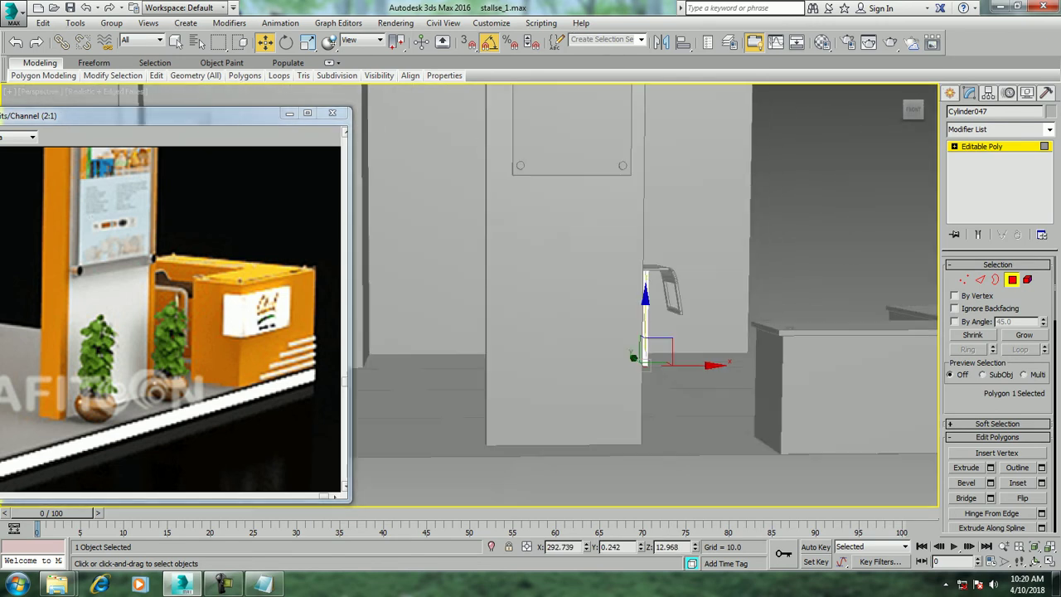
pyautogui.scroll(2, 613, 348)
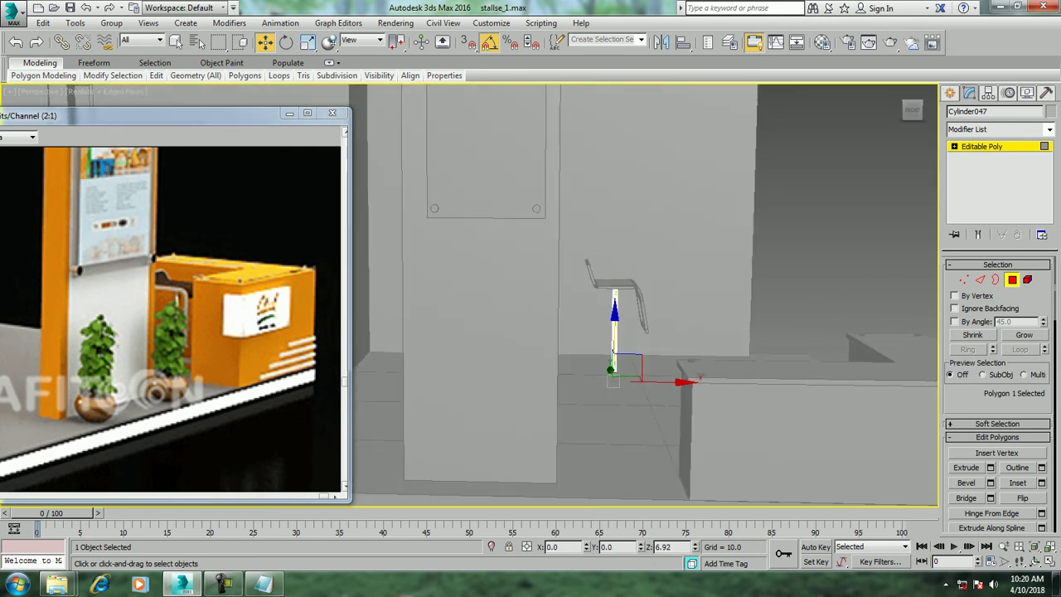
pyautogui.moveTo(614, 370); pyautogui.dragTo(614, 357)
pyautogui.scroll(2, 613, 357)
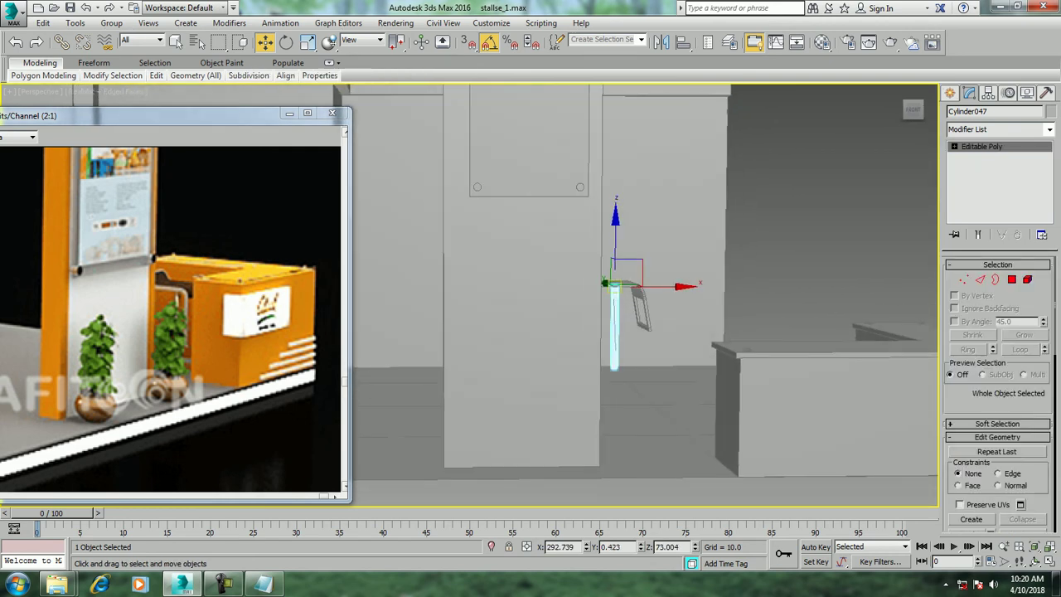
# Lower the selected chair to the floor beside the L-shaped counter
pyautogui.keyDown('ctrl'); pyautogui.click(617, 286); pyautogui.keyUp('ctrl')
pyautogui.keyDown('alt'); pyautogui.moveTo(617, 286); pyautogui.dragTo(663, 273, button='middle'); pyautogui.keyUp('alt')
pyautogui.keyDown('alt'); pyautogui.moveTo(675, 230); pyautogui.dragTo(639, 194, button='middle'); pyautogui.keyUp('alt')
pyautogui.scroll(2, 581, 357)
pyautogui.moveTo(580, 356)
pyautogui.keyDown('alt'); pyautogui.mouseDown(button='middle')
pyautogui.moveTo(614, 352)
pyautogui.moveTo(630, 331)
pyautogui.mouseUp(button='middle'); pyautogui.keyUp('alt')
pyautogui.moveTo(426, 258); pyautogui.dragTo(426, 315)
pyautogui.keyDown('alt'); pyautogui.moveTo(630, 332); pyautogui.dragTo(630, 290, button='middle'); pyautogui.keyUp('alt')
# Scale the chair up to about 151% and slide it over to the counter
pyautogui.press('r')
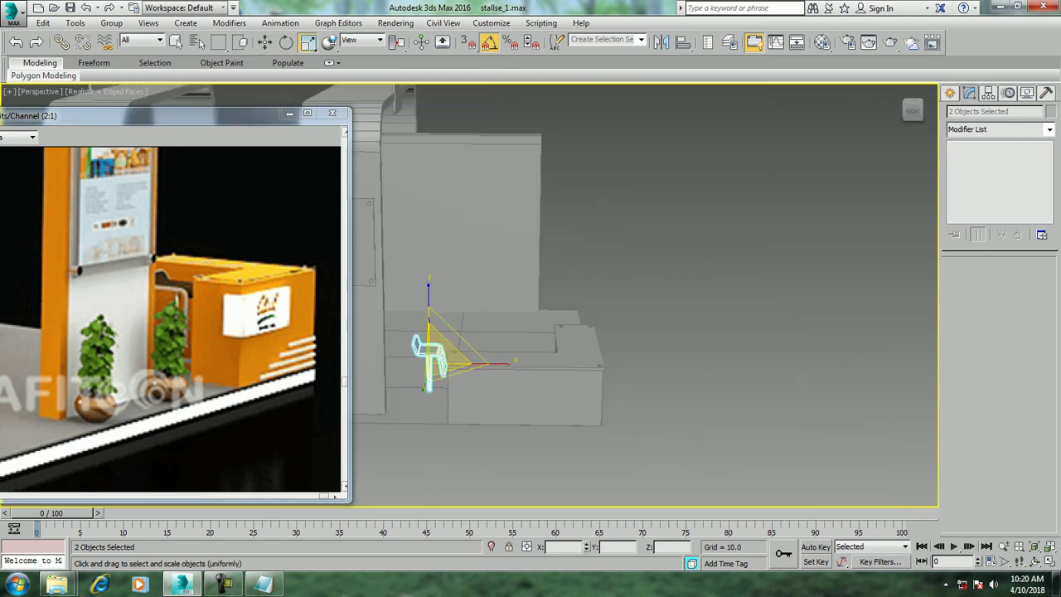
pyautogui.moveTo(447, 352); pyautogui.dragTo(448, 315)
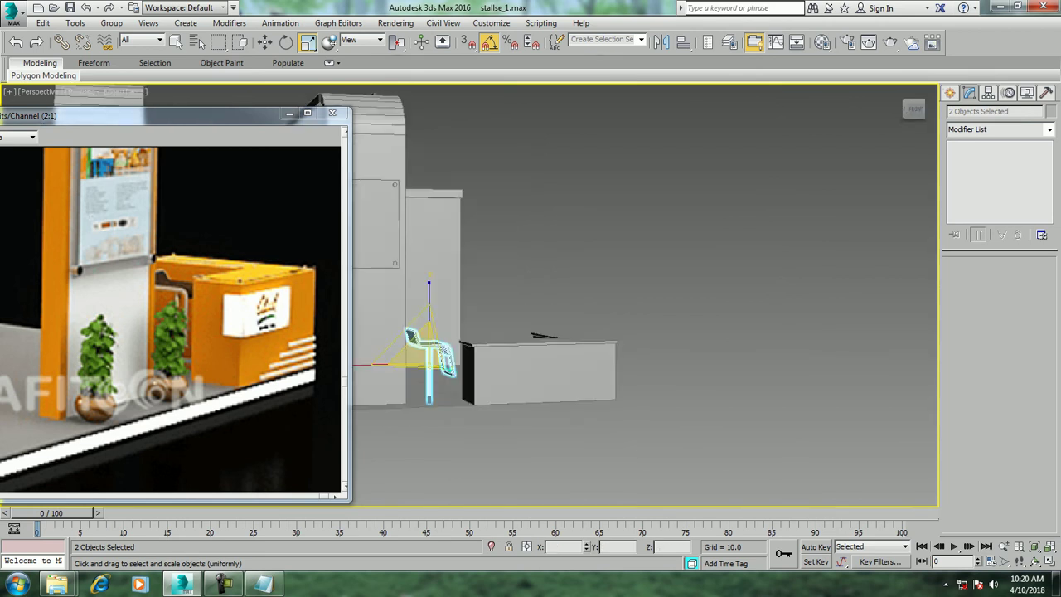
pyautogui.scroll(6, 373, 348)
pyautogui.press('w')
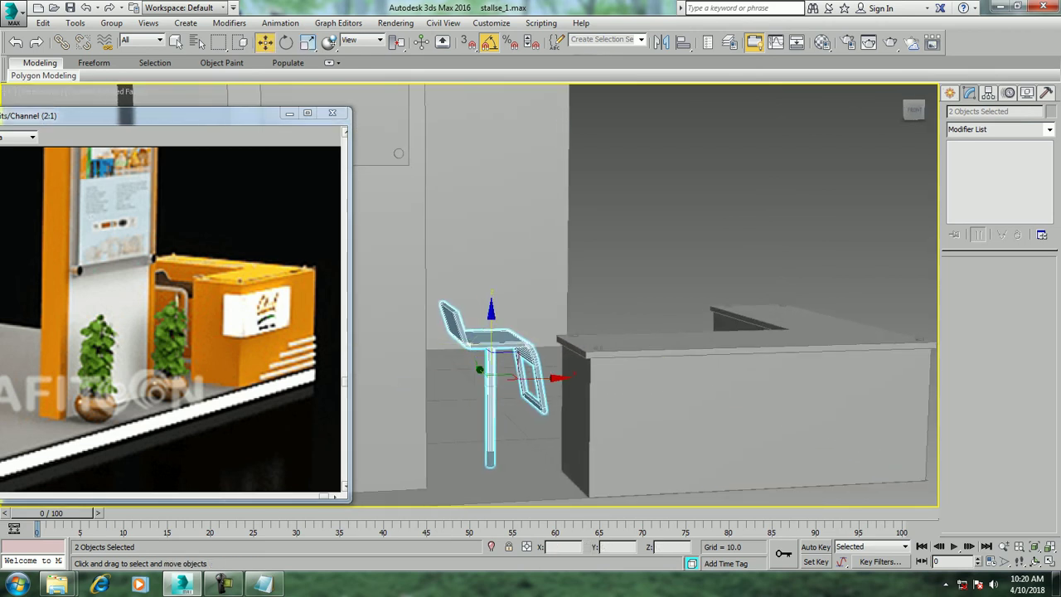
pyautogui.moveTo(518, 378); pyautogui.dragTo(660, 364)
pyautogui.keyDown('alt'); pyautogui.moveTo(630, 389); pyautogui.dragTo(647, 365, button='middle'); pyautogui.keyUp('alt')
# Rotate the chair so it faces inward toward the counter
pyautogui.press('e')
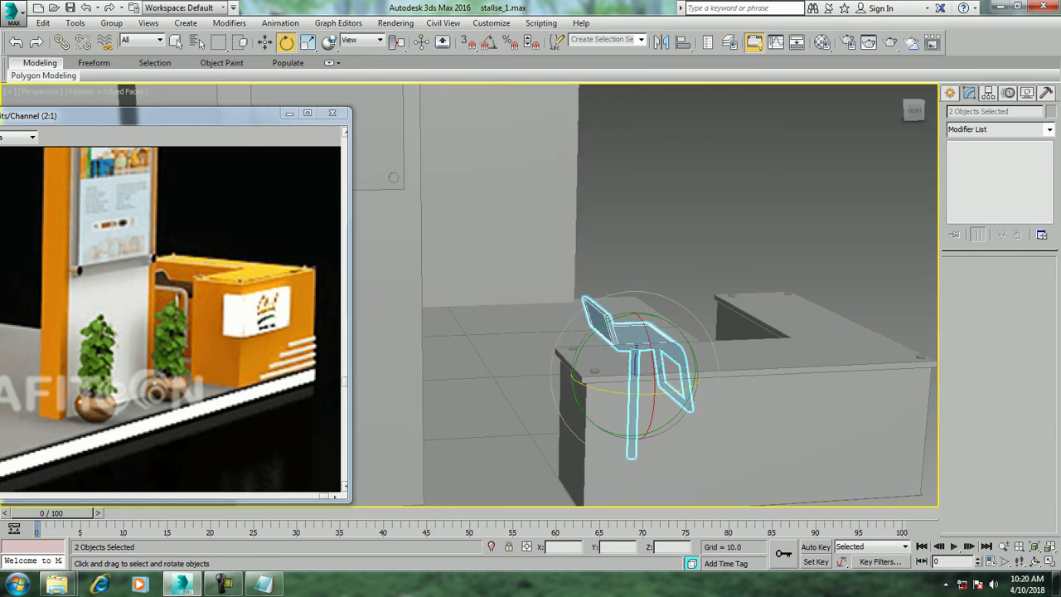
pyautogui.moveTo(663, 389); pyautogui.dragTo(613, 390)
pyautogui.click(498, 248)
pyautogui.scroll(-3, 393, 177)
pyautogui.keyDown('alt'); pyautogui.moveTo(393, 178); pyautogui.dragTo(369, 326, button='middle'); pyautogui.keyUp('alt')
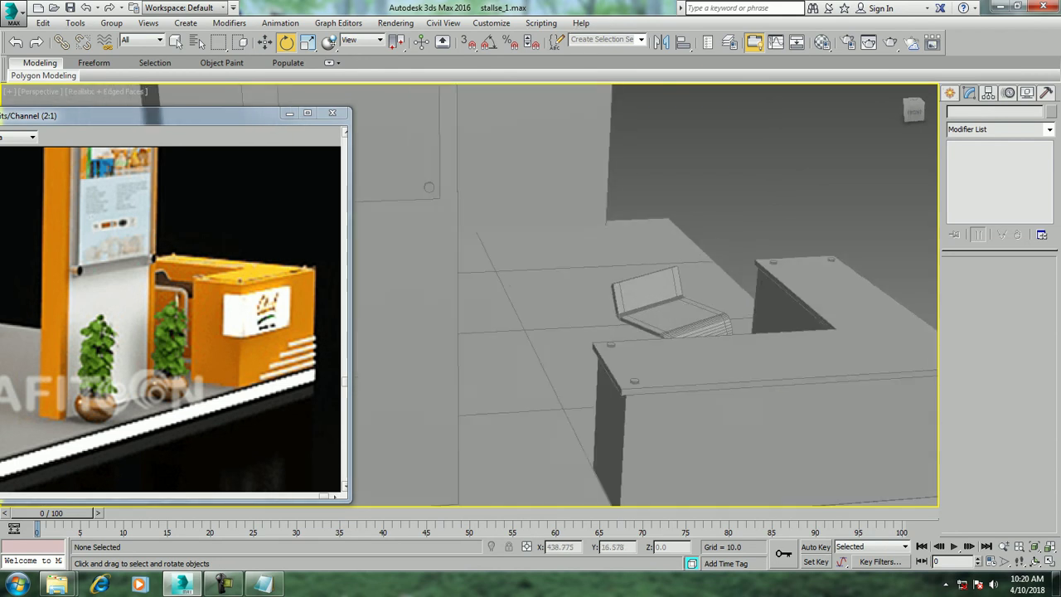
pyautogui.keyDown('alt'); pyautogui.moveTo(646, 332); pyautogui.dragTo(646, 274, button='middle'); pyautogui.keyUp('alt')
pyautogui.scroll(-5, 646, 294)
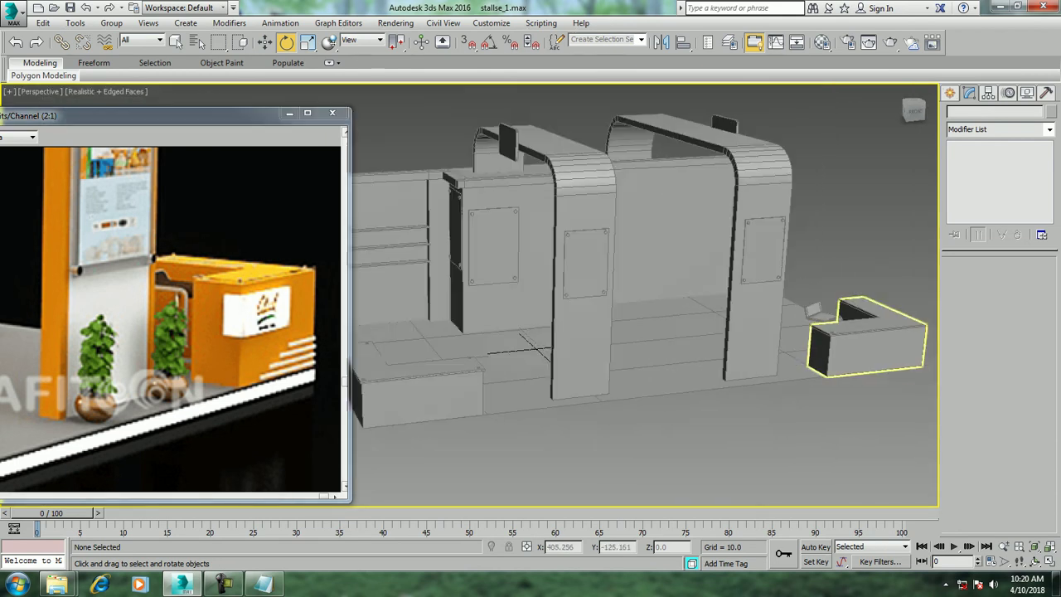
# Select both chair parts, seat and leg, and bring up the Mirror settings
pyautogui.click(845, 344)
pyautogui.scroll(3, 845, 344)
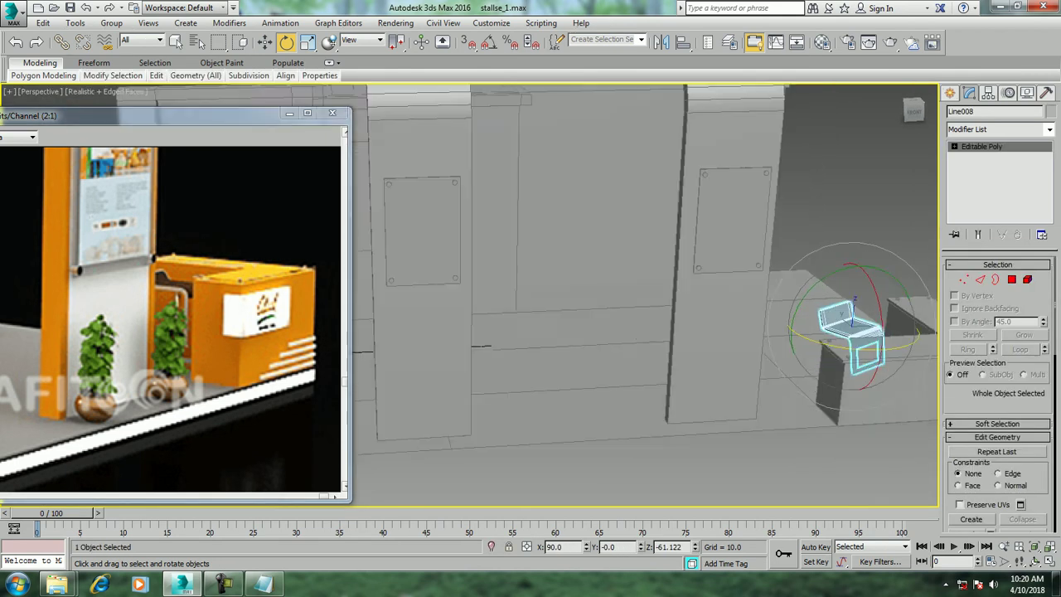
pyautogui.press('w')
pyautogui.scroll(3, 829, 290)
pyautogui.scroll(-3, 796, 315)
pyautogui.keyDown('ctrl'); pyautogui.click(783, 348); pyautogui.keyUp('ctrl')
pyautogui.scroll(-3, 796, 315)
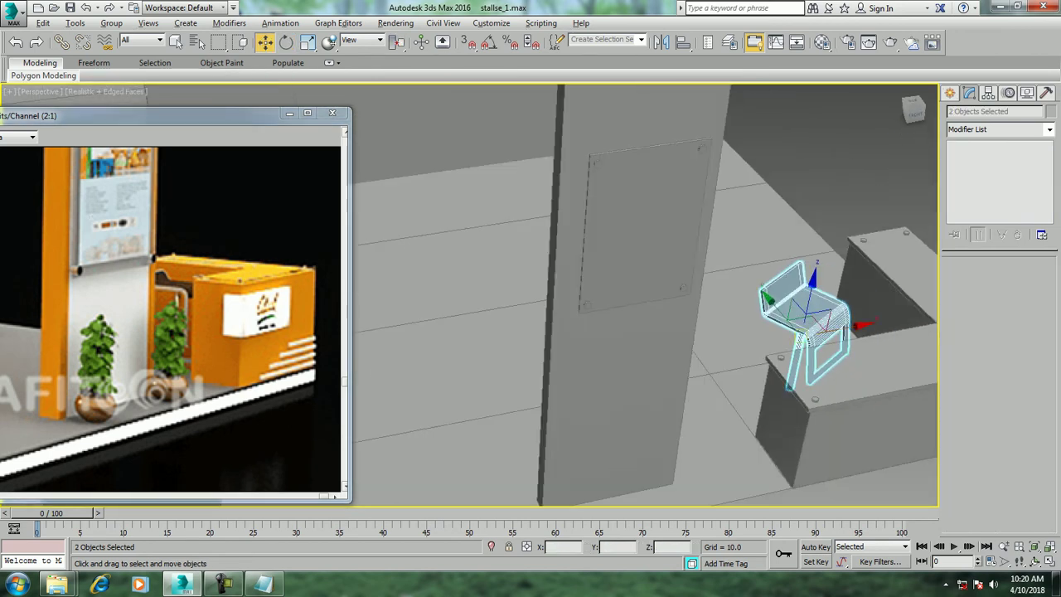
pyautogui.scroll(2, 796, 315)
pyautogui.scroll(-5, 647, 294)
pyautogui.keyDown('alt'); pyautogui.moveTo(647, 294); pyautogui.dragTo(646, 249, button='middle'); pyautogui.keyUp('alt')
pyautogui.scroll(3, 646, 294)
pyautogui.moveTo(647, 294)
pyautogui.keyDown('alt'); pyautogui.mouseDown(button='middle')
pyautogui.moveTo(630, 273)
pyautogui.moveTo(638, 240)
pyautogui.mouseUp(button='middle'); pyautogui.keyUp('alt')
pyautogui.click(661, 41)
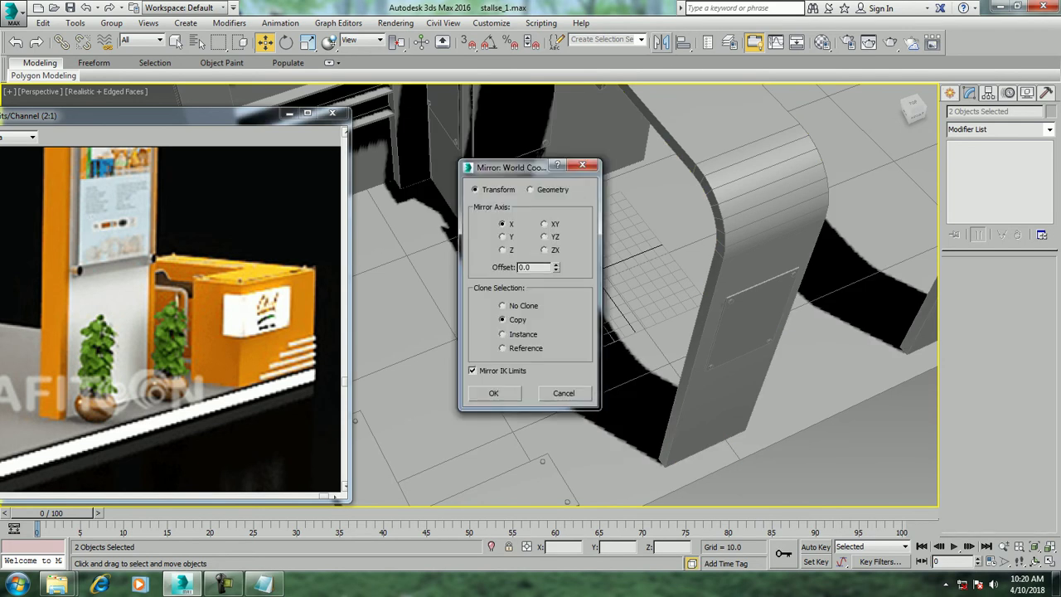
# Create a mirrored copy of the chair along the X axis
pyautogui.press('Return')
pyautogui.scroll(-3, 646, 294)
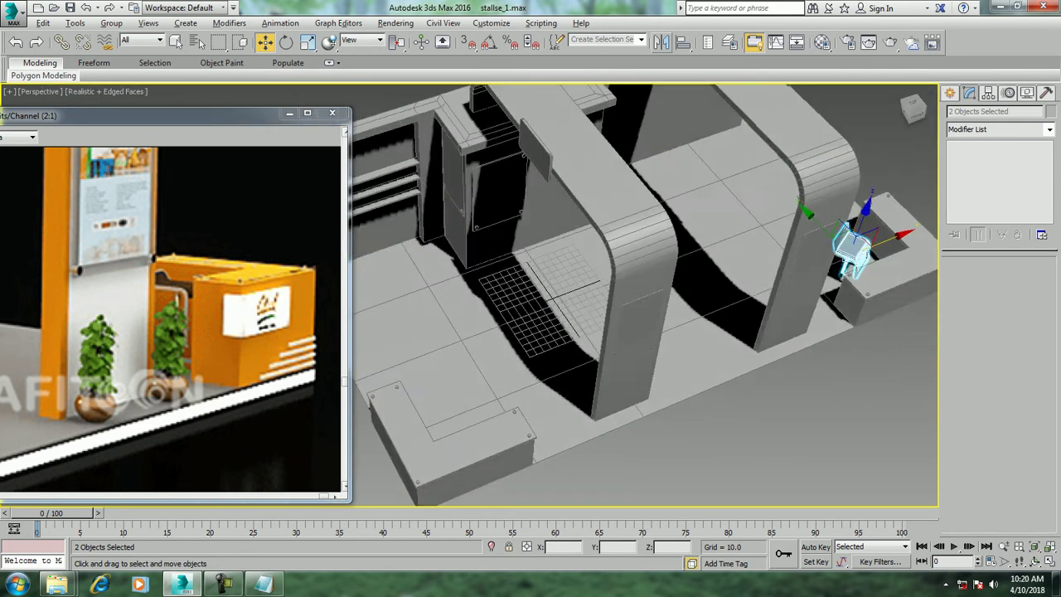
pyautogui.keyDown('alt'); pyautogui.moveTo(639, 290); pyautogui.dragTo(655, 282, button='middle'); pyautogui.keyUp('alt')
pyautogui.click(661, 41)
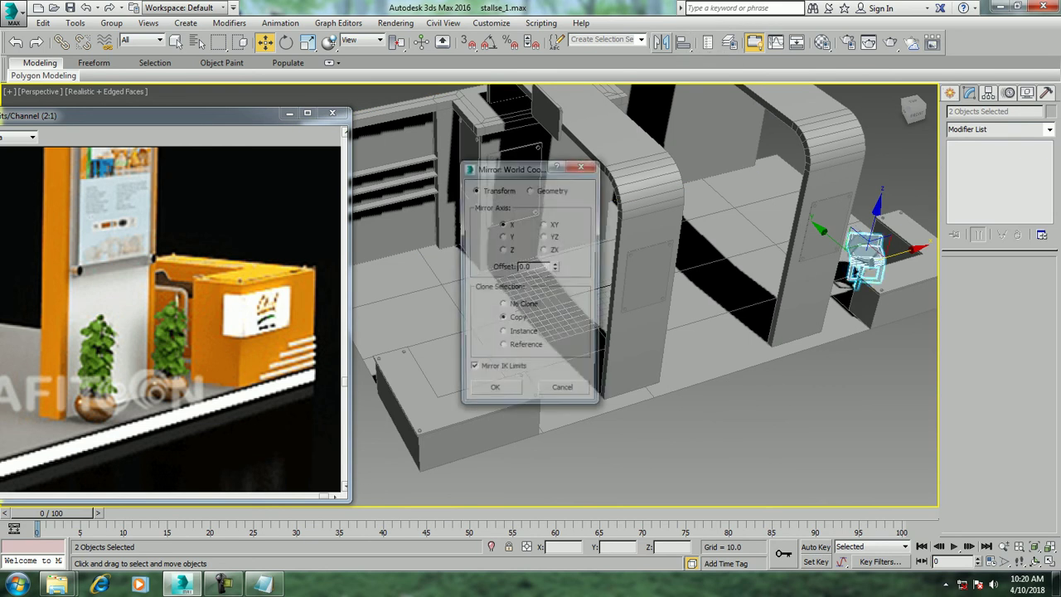
pyautogui.click(493, 393)
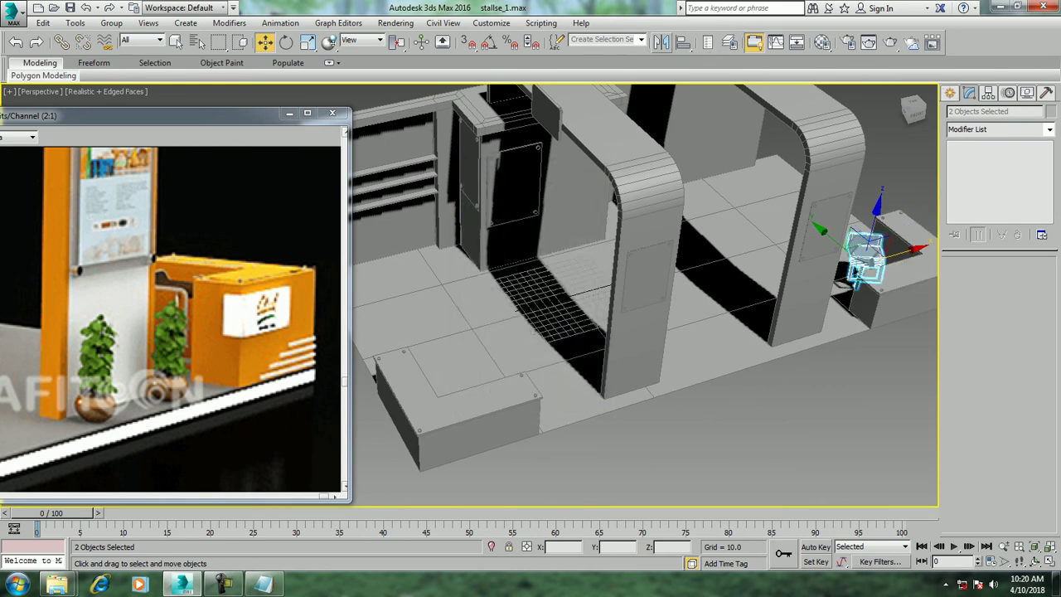
# Move the mirrored chair copy to the front-left counter
pyautogui.moveTo(867, 249)
pyautogui.mouseDown()
pyautogui.moveTo(445, 360)
pyautogui.moveTo(458, 373)
pyautogui.mouseUp()
pyautogui.scroll(-5, 458, 373)
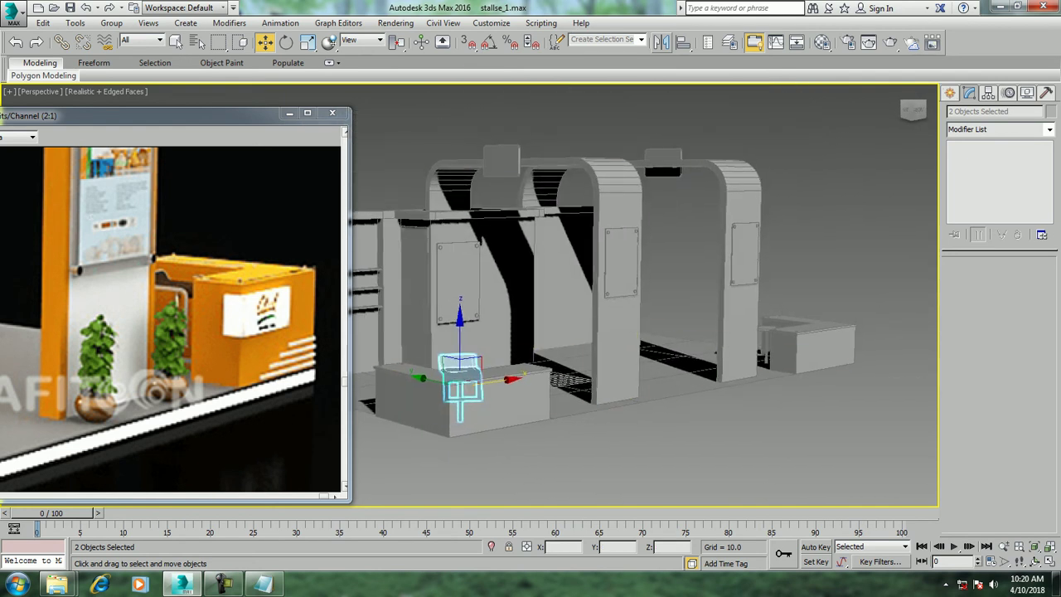
pyautogui.keyDown('alt'); pyautogui.moveTo(498, 248); pyautogui.dragTo(530, 248, button='middle'); pyautogui.keyUp('alt')
pyautogui.keyDown('alt'); pyautogui.moveTo(580, 290); pyautogui.dragTo(630, 290, button='middle'); pyautogui.keyUp('alt')
pyautogui.scroll(5, 644, 295)
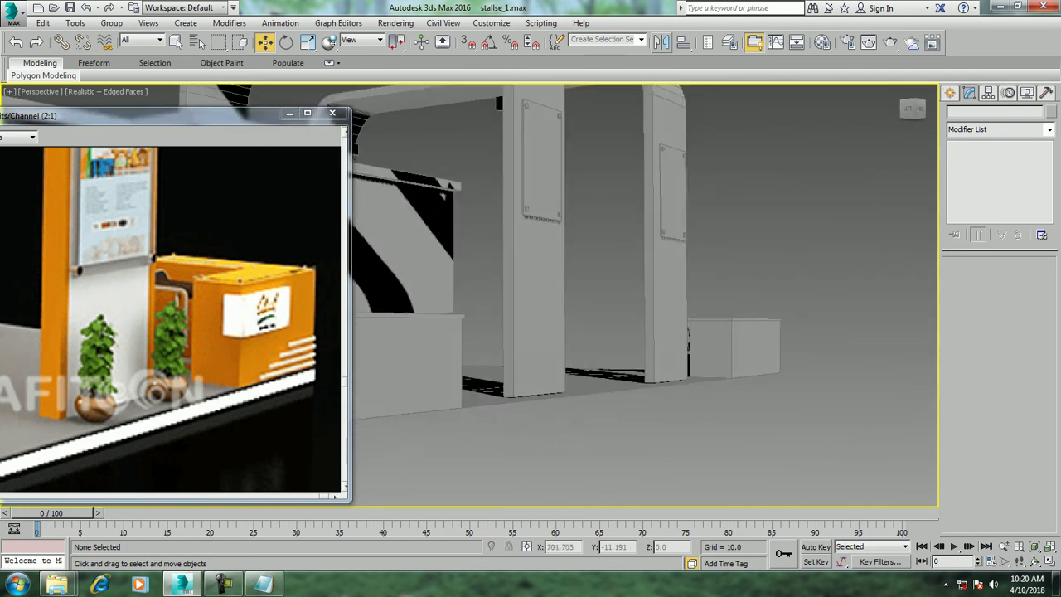
pyautogui.moveTo(569, 343); pyautogui.dragTo(580, 331, button='middle')
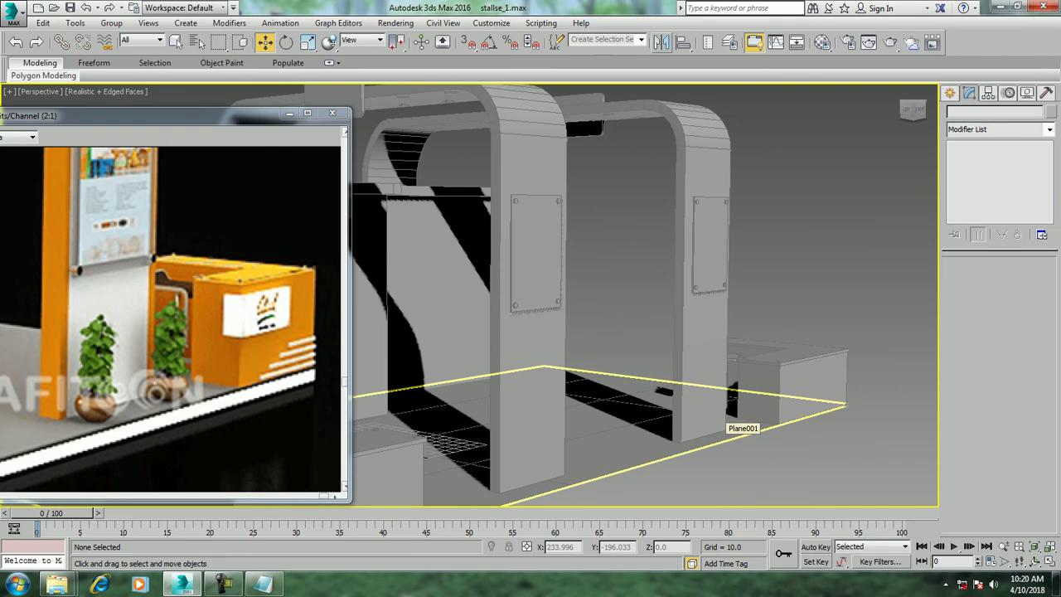
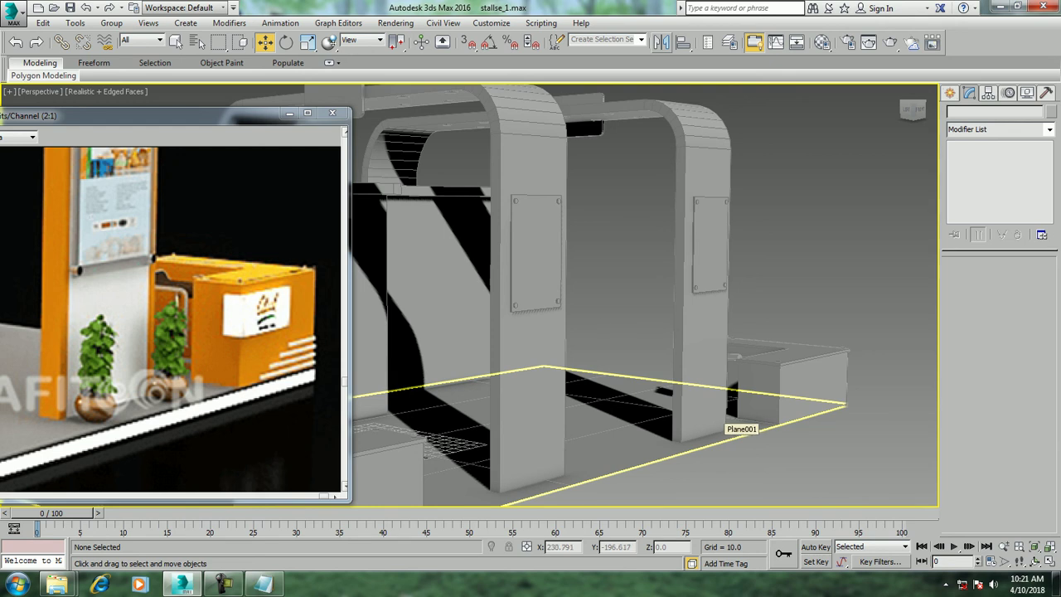
# Select the L-shaped counter group and nudge it slightly right along X
pyautogui.scroll(-5, 730, 418)
pyautogui.moveTo(729, 419)
pyautogui.keyDown('alt'); pyautogui.mouseDown(button='middle')
pyautogui.moveTo(664, 398)
pyautogui.moveTo(646, 332)
pyautogui.moveTo(580, 357)
pyautogui.mouseUp(button='middle'); pyautogui.keyUp('alt')
pyautogui.scroll(3, 663, 398)
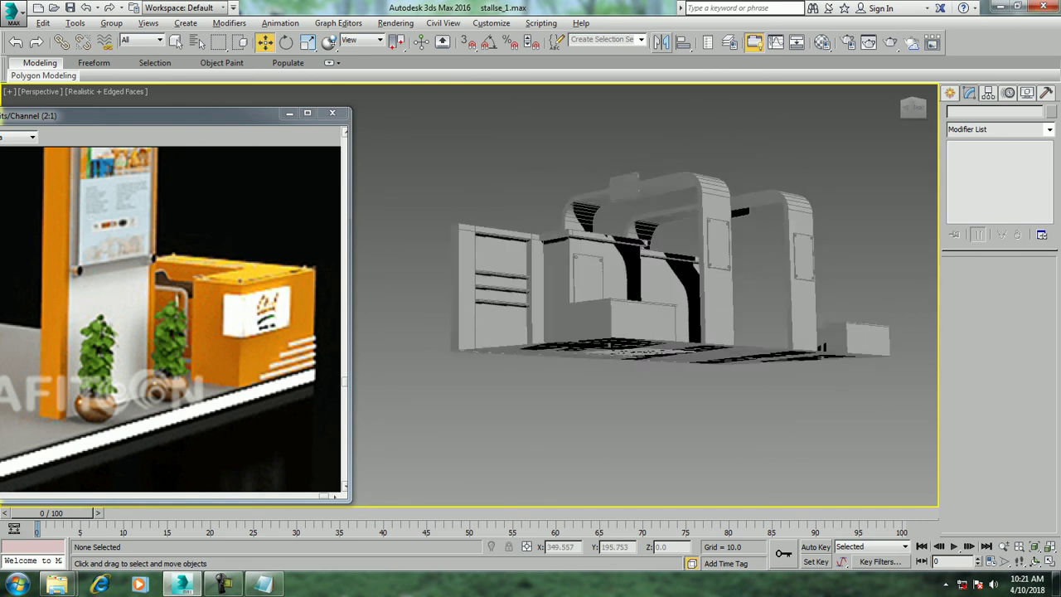
pyautogui.moveTo(613, 240)
pyautogui.keyDown('alt'); pyautogui.mouseDown(button='middle')
pyautogui.moveTo(630, 390)
pyautogui.moveTo(626, 381)
pyautogui.mouseUp(button='middle'); pyautogui.keyUp('alt')
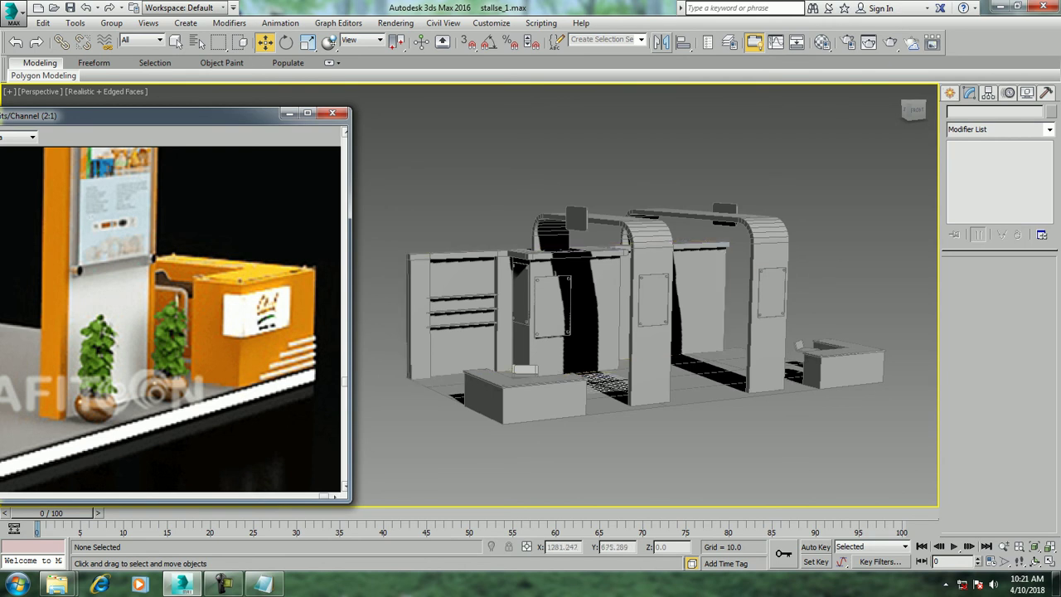
pyautogui.keyDown('alt'); pyautogui.moveTo(626, 381); pyautogui.dragTo(581, 373, button='middle'); pyautogui.keyUp('alt')
pyautogui.scroll(3, 713, 365)
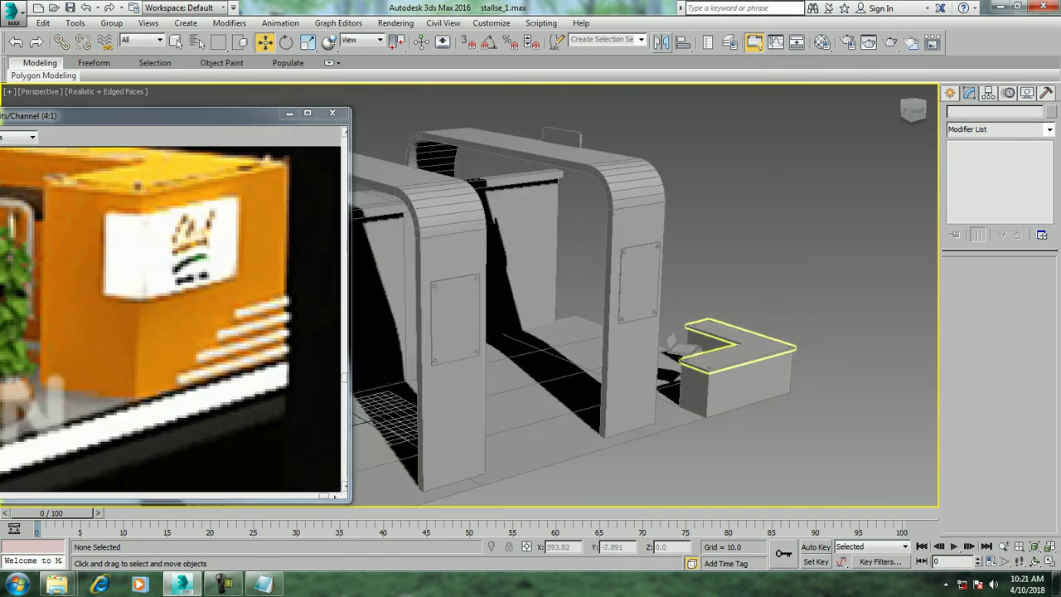
pyautogui.scroll(3, 713, 365)
pyautogui.click(705, 398)
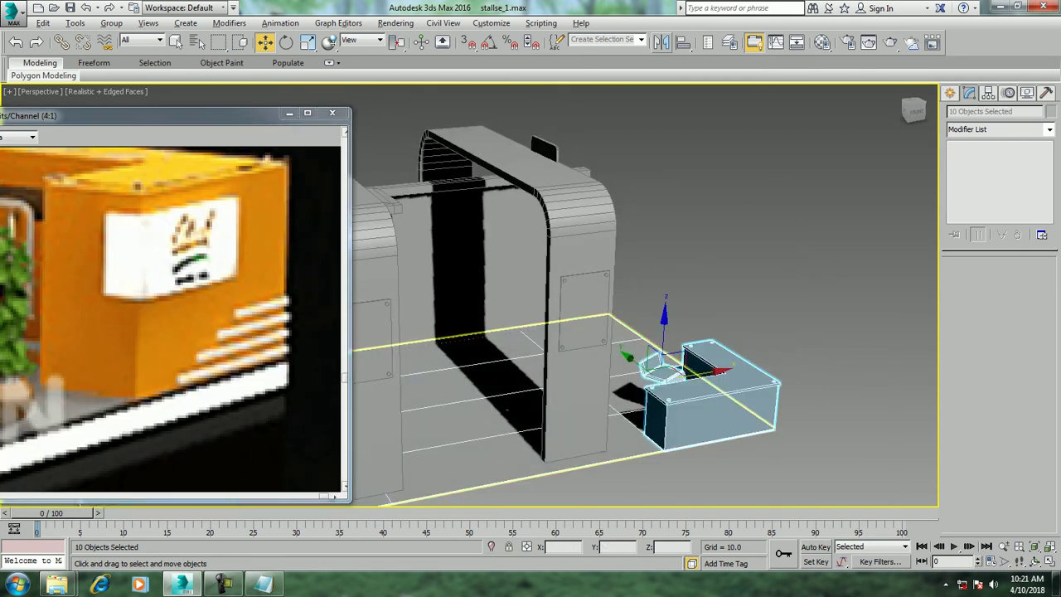
pyautogui.press('r')
pyautogui.press('w')
pyautogui.moveTo(705, 390)
pyautogui.keyDown('alt'); pyautogui.mouseDown(button='middle')
pyautogui.moveTo(779, 375)
pyautogui.moveTo(746, 348)
pyautogui.mouseUp(button='middle'); pyautogui.keyUp('alt')
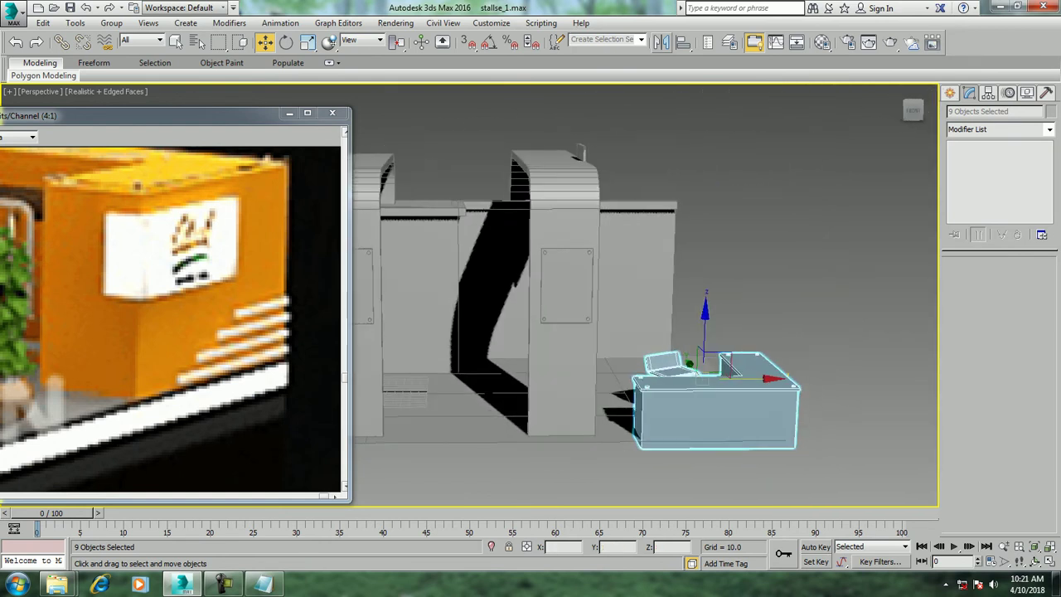
pyautogui.moveTo(709, 366); pyautogui.dragTo(716, 364)
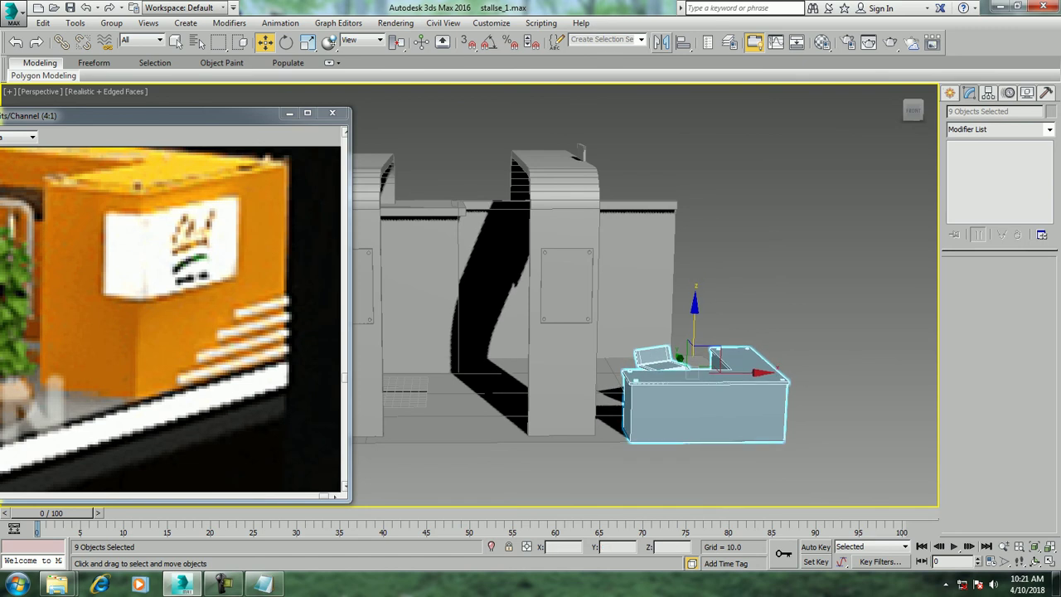
# Reselect just the nine counter pieces, leaving out the floor slab
pyautogui.scroll(-5, 716, 365)
pyautogui.scroll(3, 705, 348)
pyautogui.keyDown('alt'); pyautogui.moveTo(705, 348); pyautogui.dragTo(705, 307, button='middle'); pyautogui.keyUp('alt')
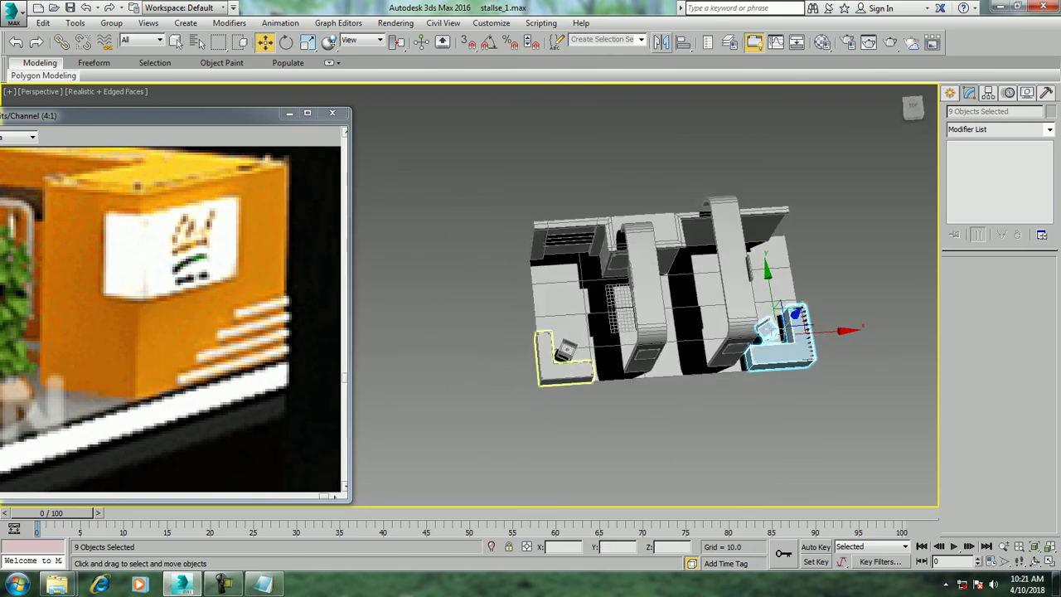
pyautogui.keyDown('ctrl'); pyautogui.moveTo(495, 297); pyautogui.dragTo(609, 410); pyautogui.keyUp('ctrl')
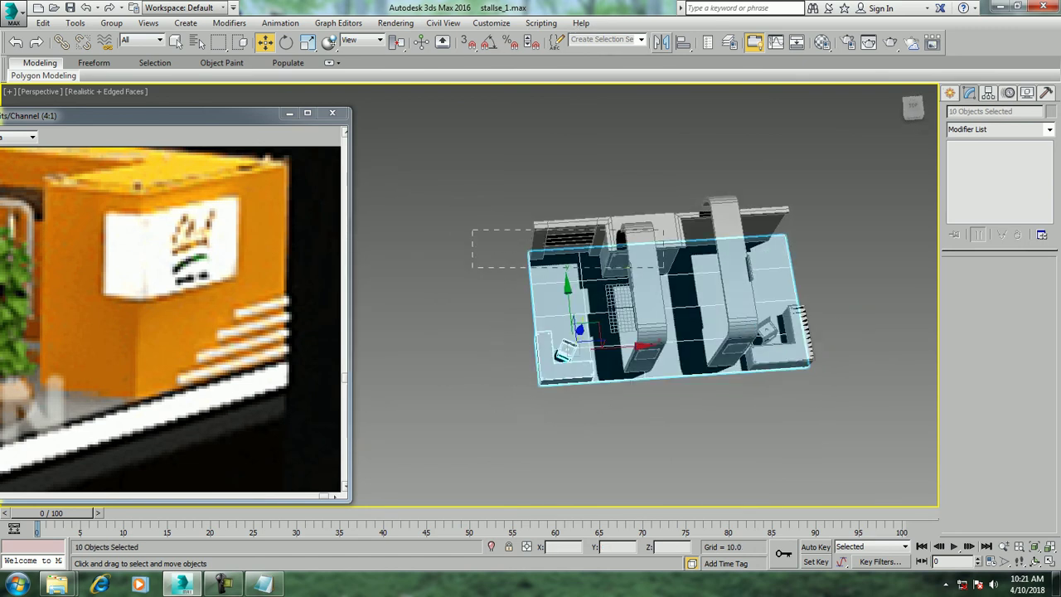
pyautogui.keyDown('alt'); pyautogui.moveTo(472, 230); pyautogui.dragTo(663, 266); pyautogui.keyUp('alt')
pyautogui.hotkey('ctrl', 'd')
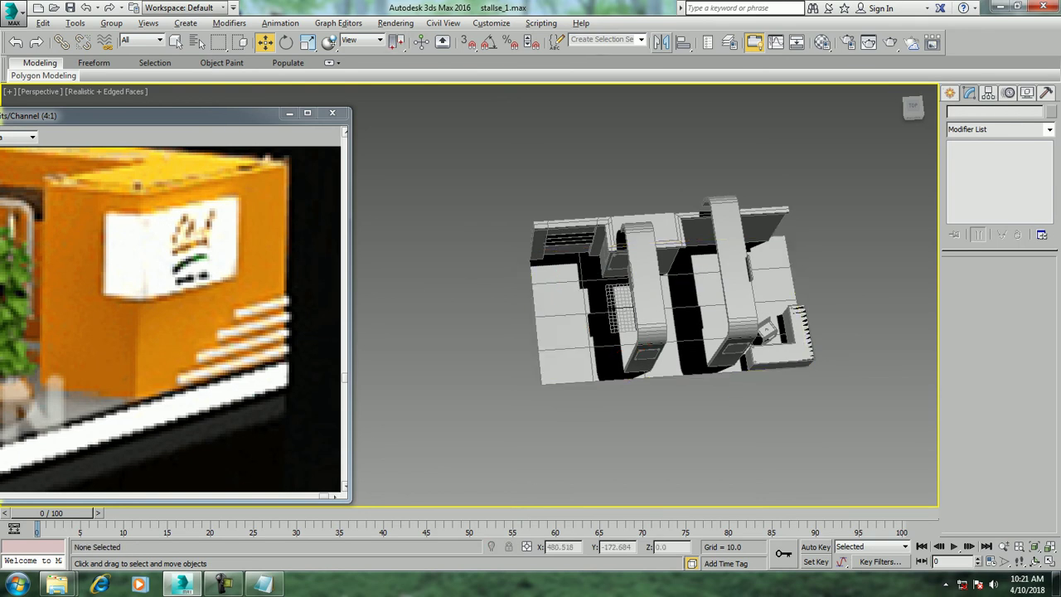
pyautogui.keyDown('alt'); pyautogui.moveTo(688, 274); pyautogui.dragTo(646, 282, button='middle'); pyautogui.keyUp('alt')
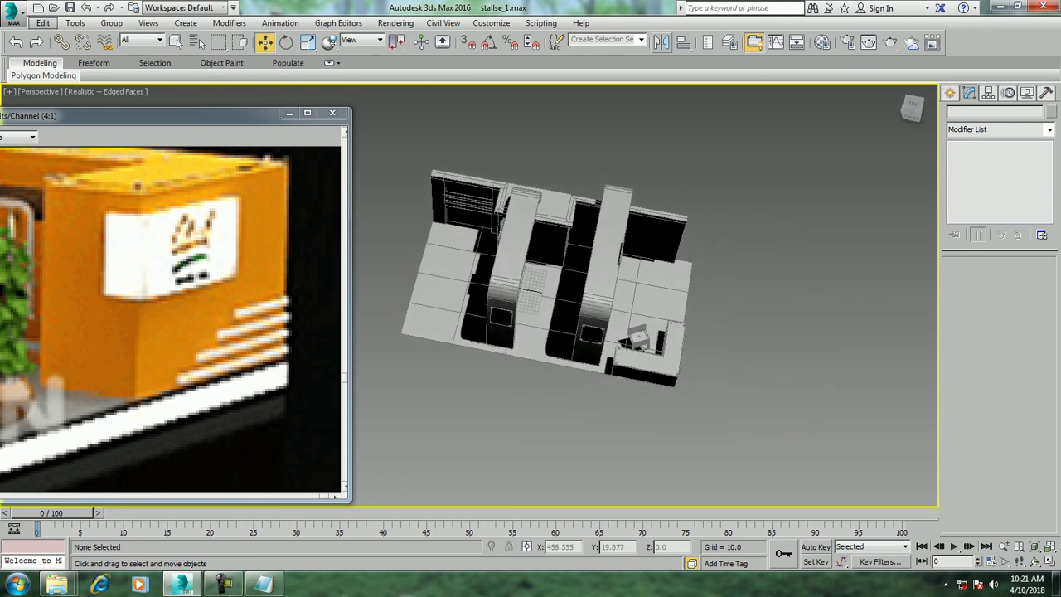
pyautogui.scroll(-3, 166, 311)
pyautogui.keyDown('alt'); pyautogui.moveTo(547, 273); pyautogui.dragTo(531, 265, button='middle'); pyautogui.keyUp('alt')
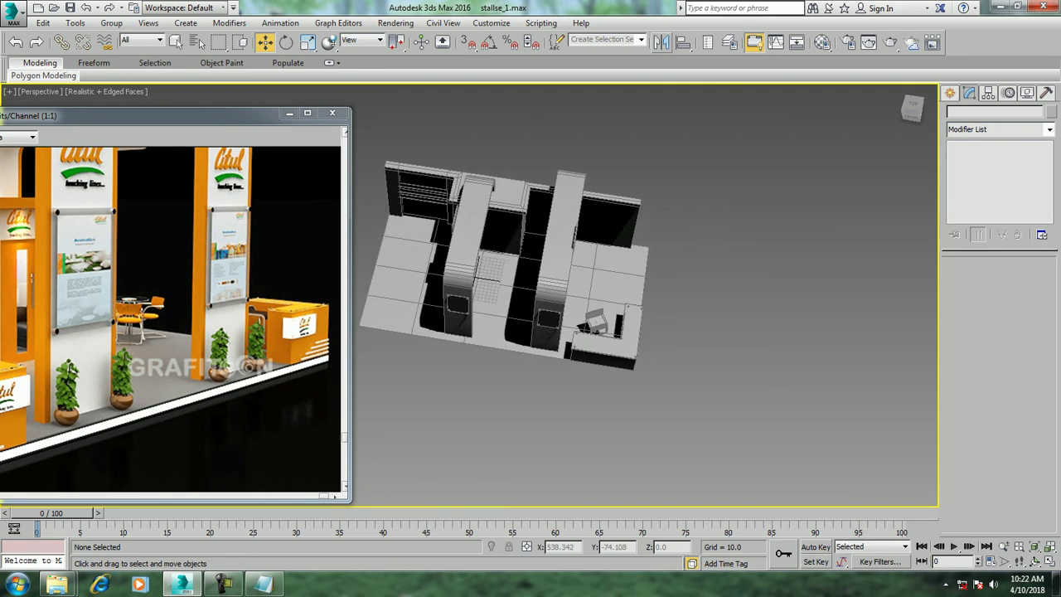
pyautogui.scroll(3, 514, 273)
pyautogui.moveTo(644, 390); pyautogui.dragTo(644, 390)
pyautogui.moveTo(647, 332)
pyautogui.keyDown('alt'); pyautogui.mouseDown(button='middle')
pyautogui.moveTo(746, 332)
pyautogui.moveTo(758, 301)
pyautogui.mouseUp(button='middle'); pyautogui.keyUp('alt')
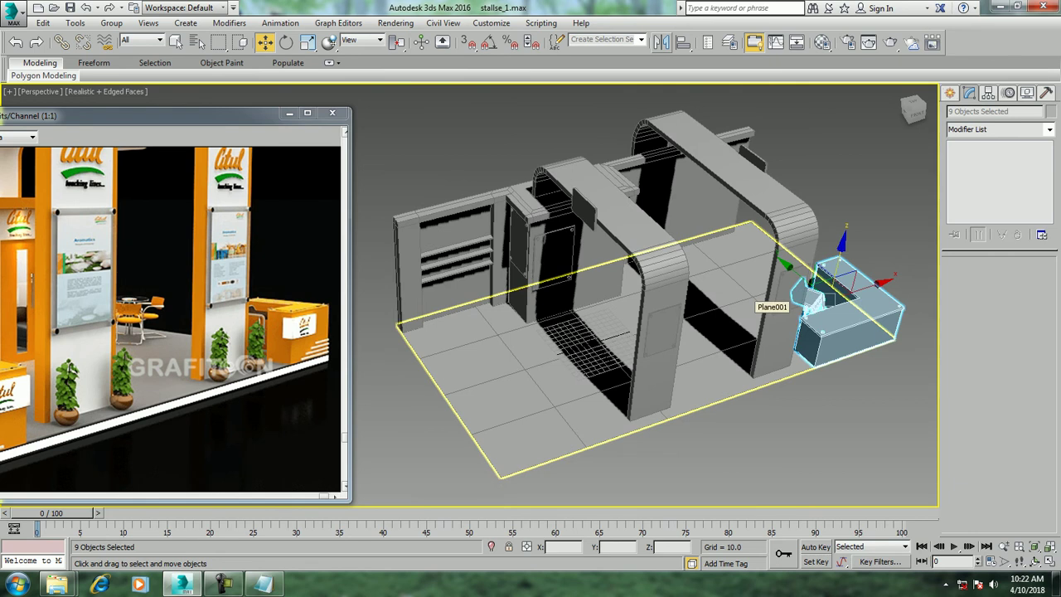
# Mirror-copy the counter, place the copy at the stall's front left, and save the scene
pyautogui.click(661, 42)
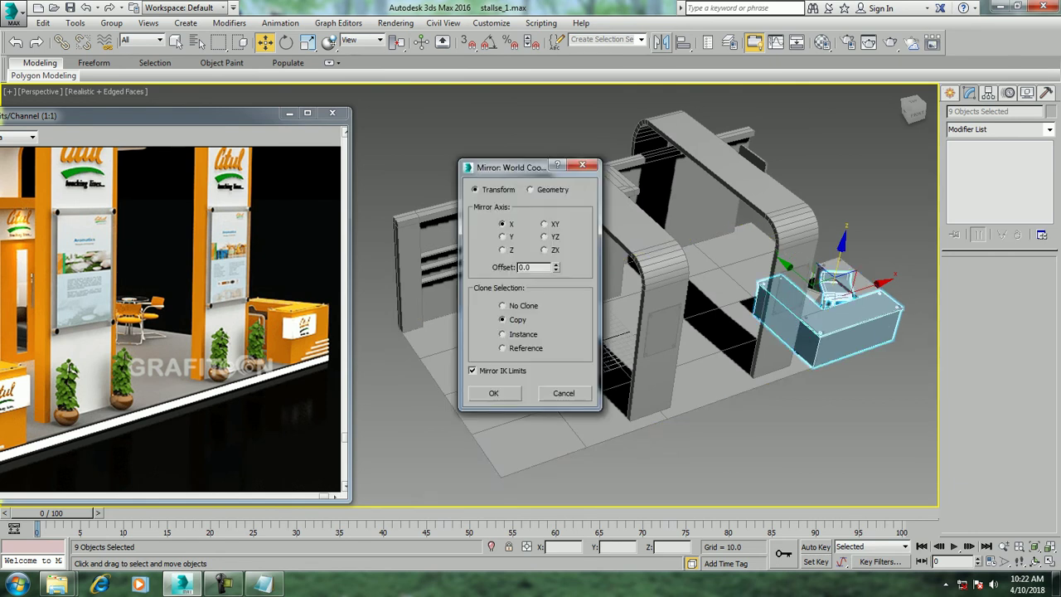
pyautogui.press('Return')
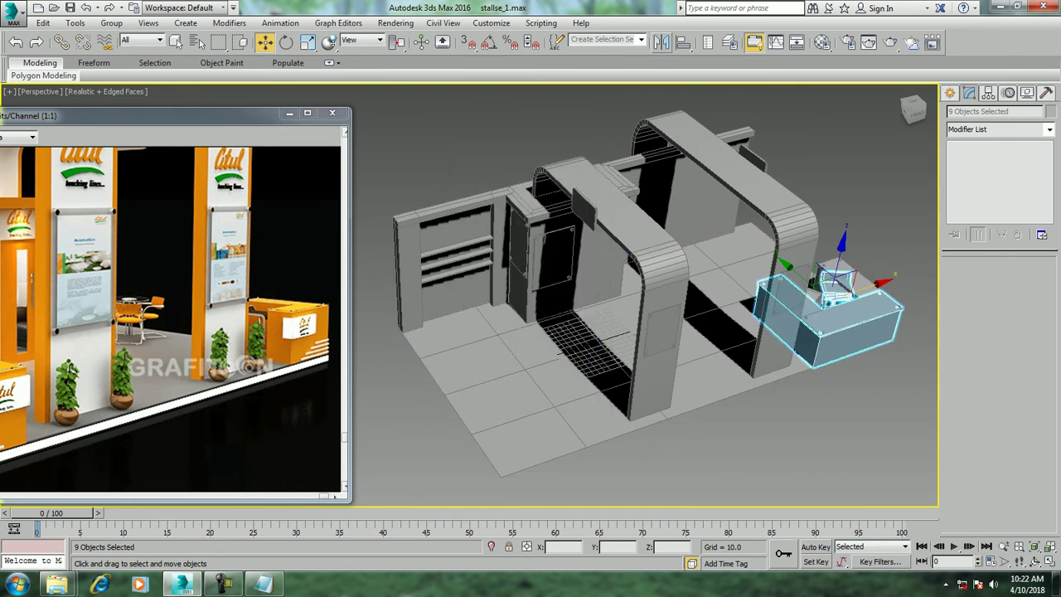
pyautogui.moveTo(833, 286); pyautogui.dragTo(543, 377)
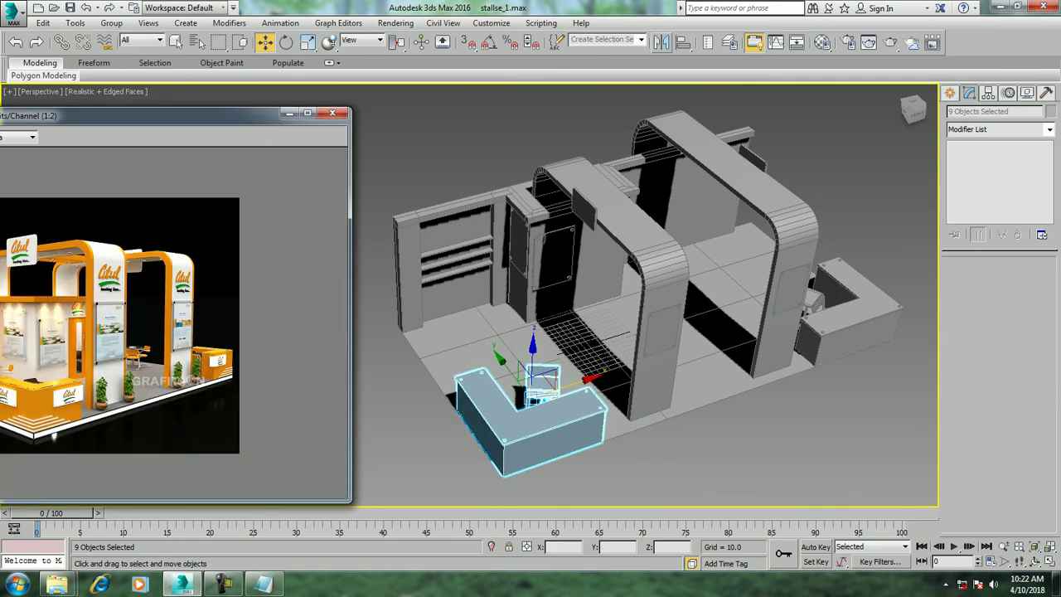
pyautogui.moveTo(630, 315)
pyautogui.keyDown('alt'); pyautogui.mouseDown(button='middle')
pyautogui.moveTo(580, 319)
pyautogui.moveTo(646, 348)
pyautogui.moveTo(677, 232)
pyautogui.mouseUp(button='middle'); pyautogui.keyUp('alt')
pyautogui.hotkey('ctrl', 's')
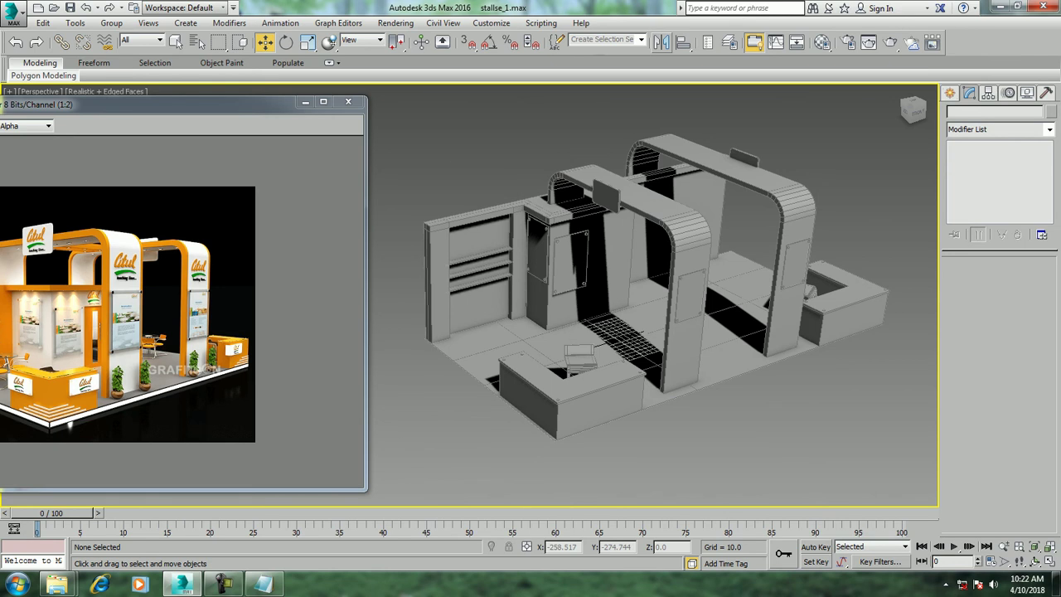
# Select the wall piece behind the front counter and enter Edge sub-object mode
pyautogui.keyDown('alt'); pyautogui.moveTo(655, 290); pyautogui.dragTo(630, 298, button='middle'); pyautogui.keyUp('alt')
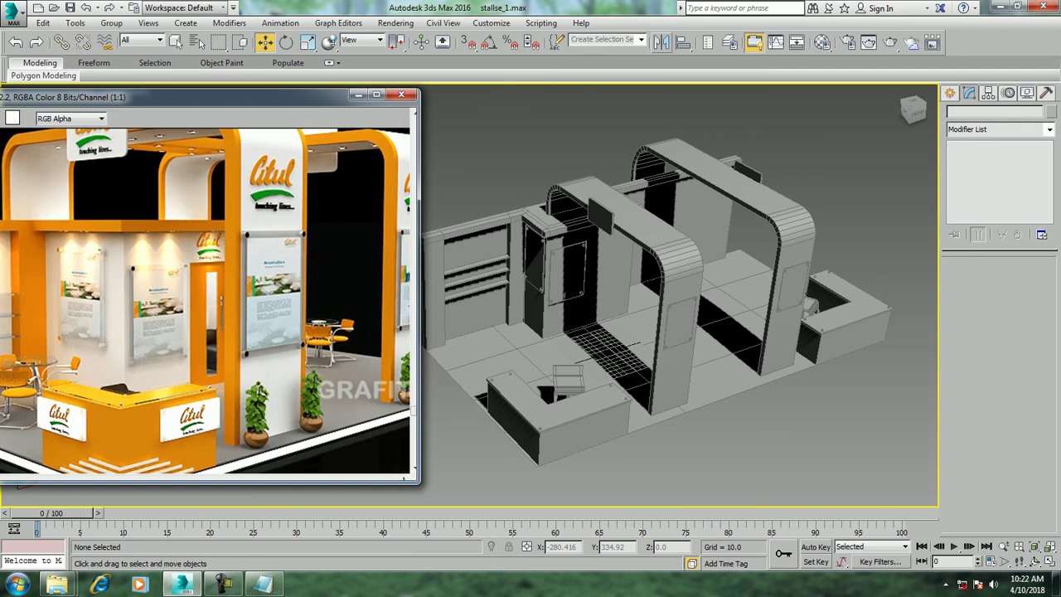
pyautogui.scroll(1, 207, 298)
pyautogui.keyDown('alt'); pyautogui.moveTo(680, 291); pyautogui.dragTo(646, 290, button='middle'); pyautogui.keyUp('alt')
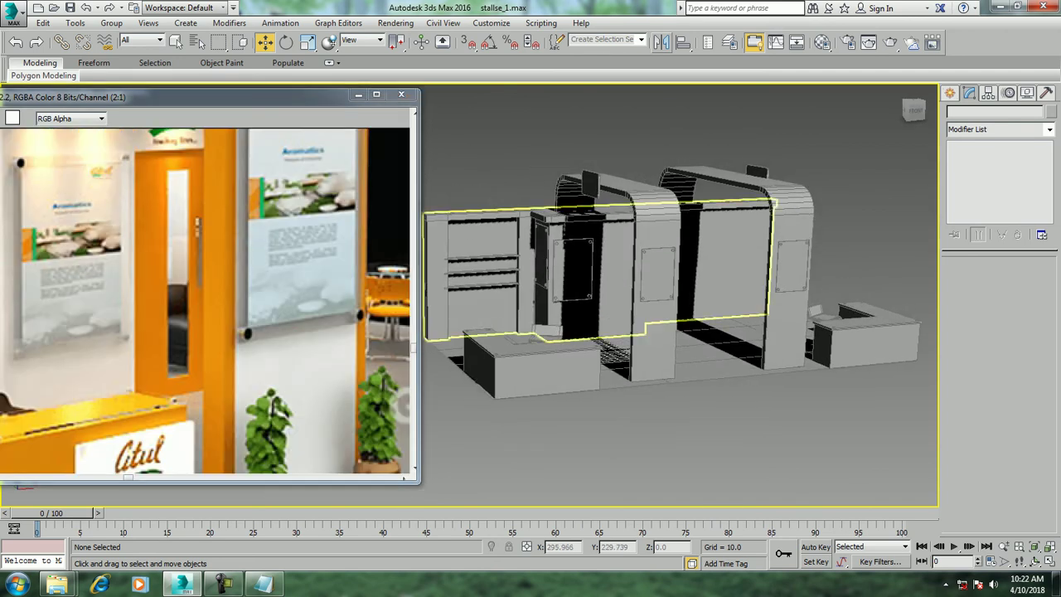
pyautogui.scroll(5, 680, 290)
pyautogui.scroll(-3, 646, 290)
pyautogui.click(564, 232)
pyautogui.keyDown('alt'); pyautogui.moveTo(564, 248); pyautogui.dragTo(597, 273, button='middle'); pyautogui.keyUp('alt')
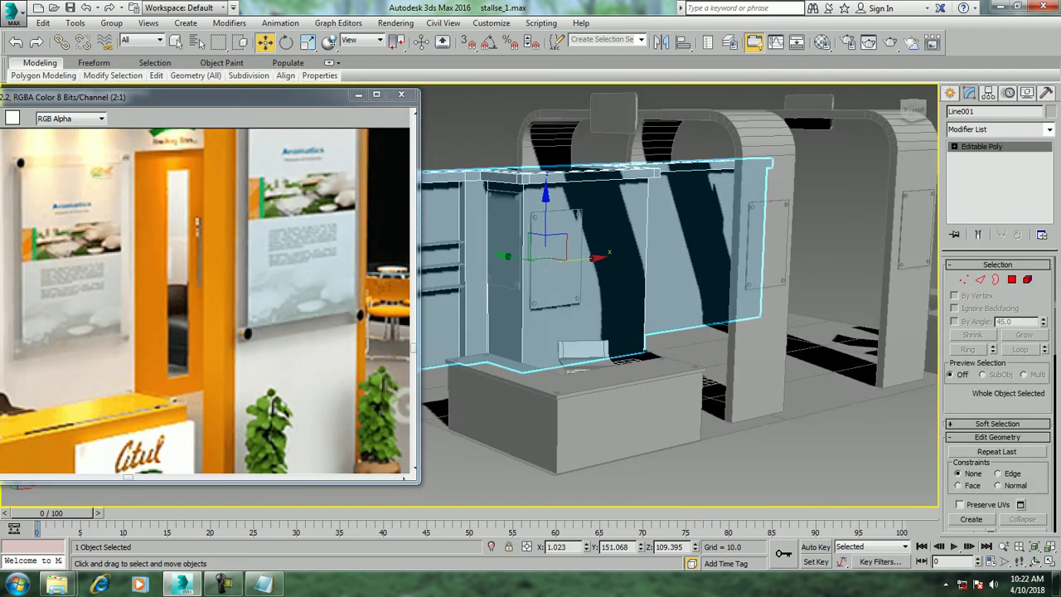
pyautogui.scroll(3, 597, 274)
pyautogui.press('1')
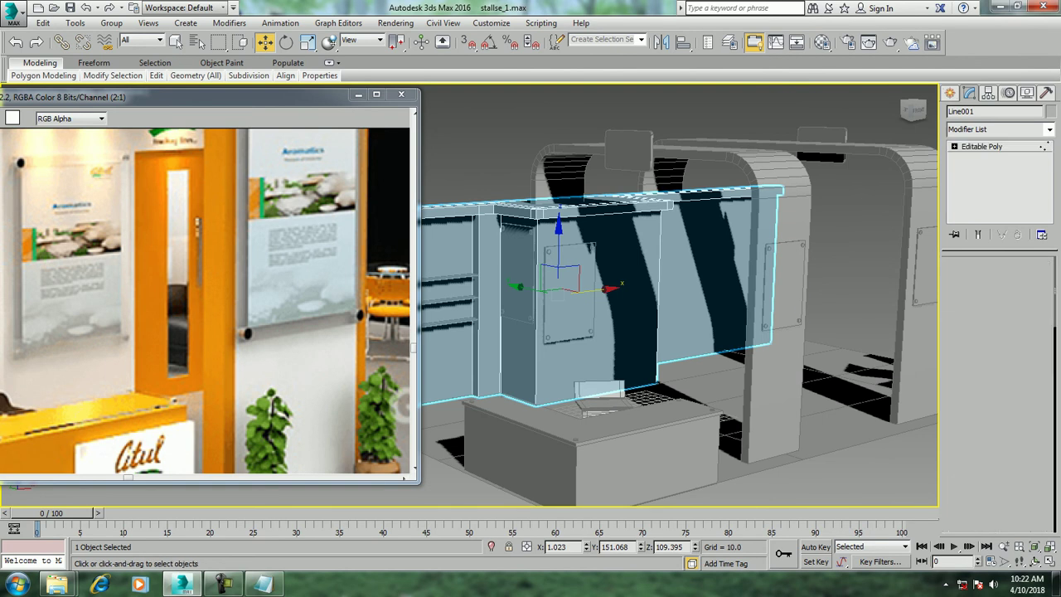
pyautogui.press('2')
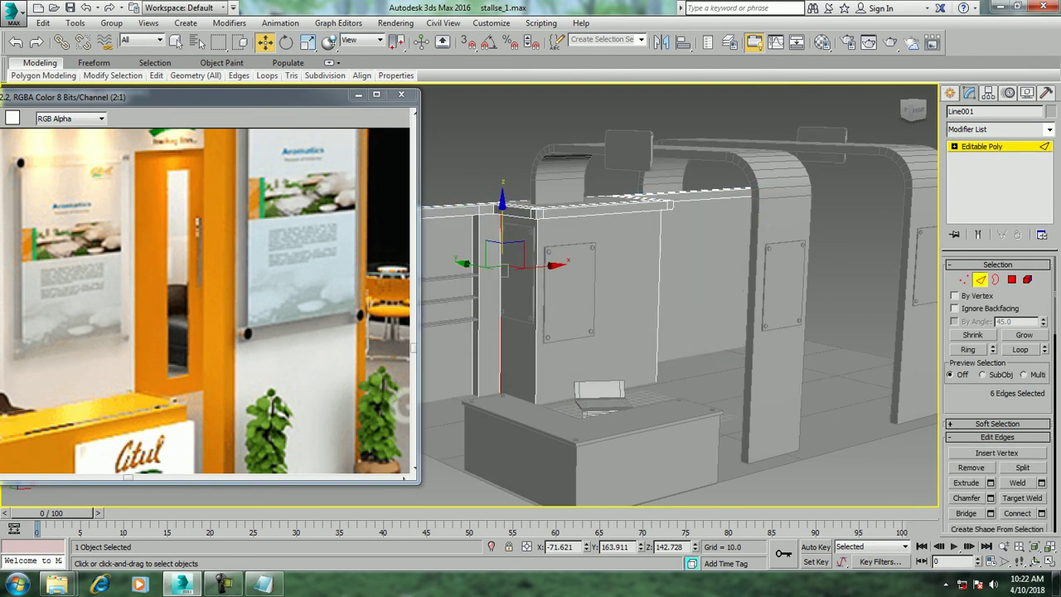
# Ring-select the wall's vertical edges and connect them with one slid horizontal edge
pyautogui.click(536, 348)
pyautogui.hotkey('alt', 'r')
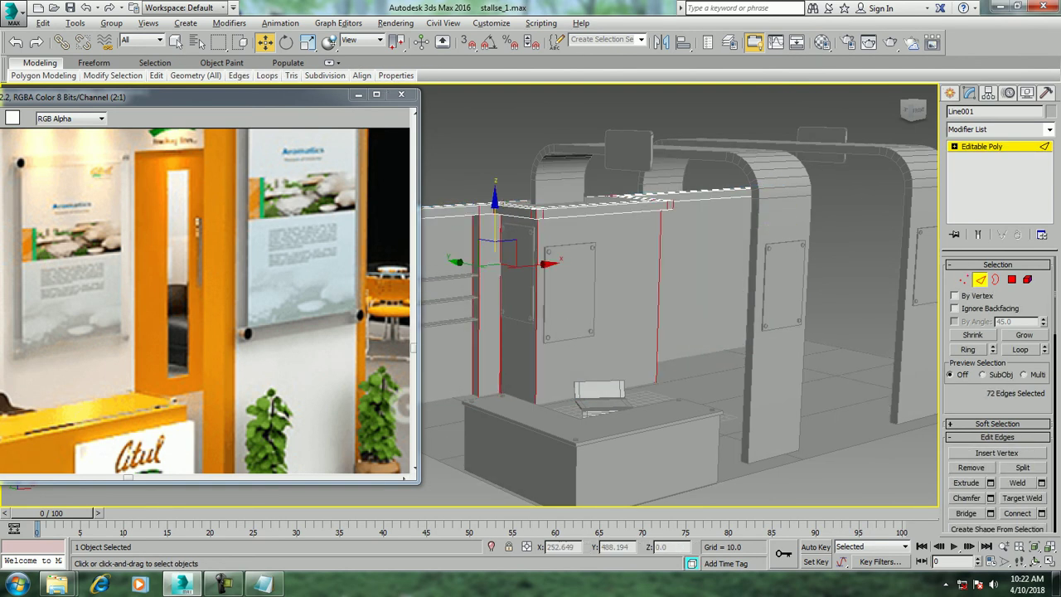
pyautogui.click(1036, 513)
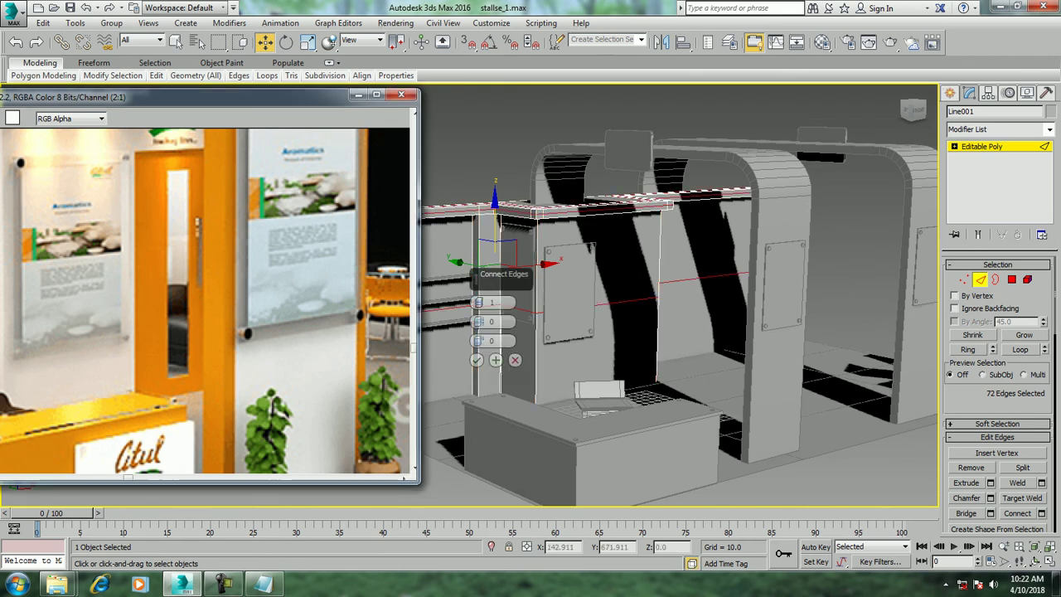
pyautogui.scroll(-1, 131, 452)
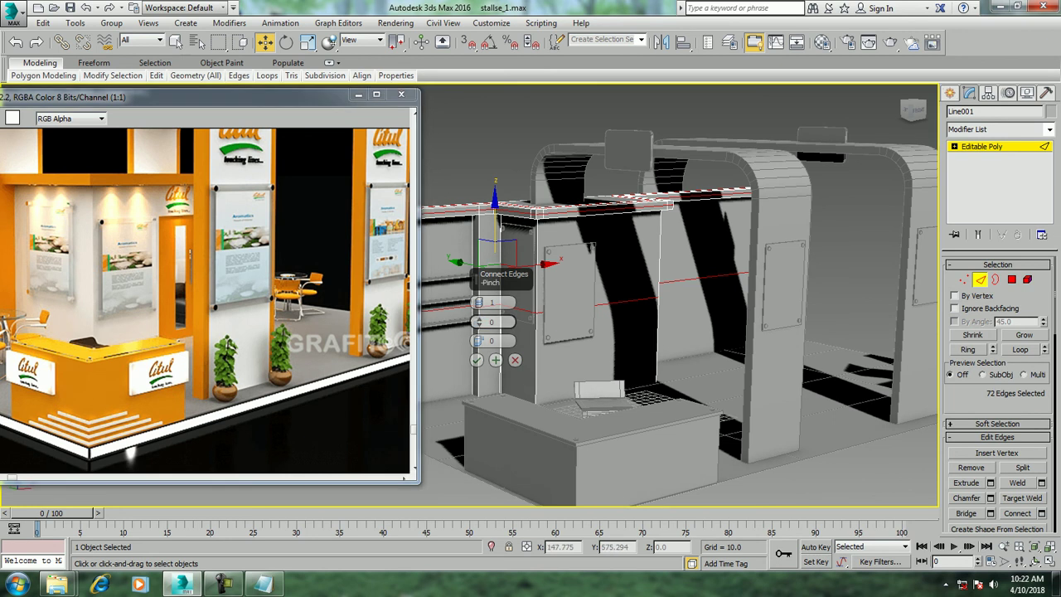
pyautogui.moveTo(478, 340); pyautogui.dragTo(477, 315)
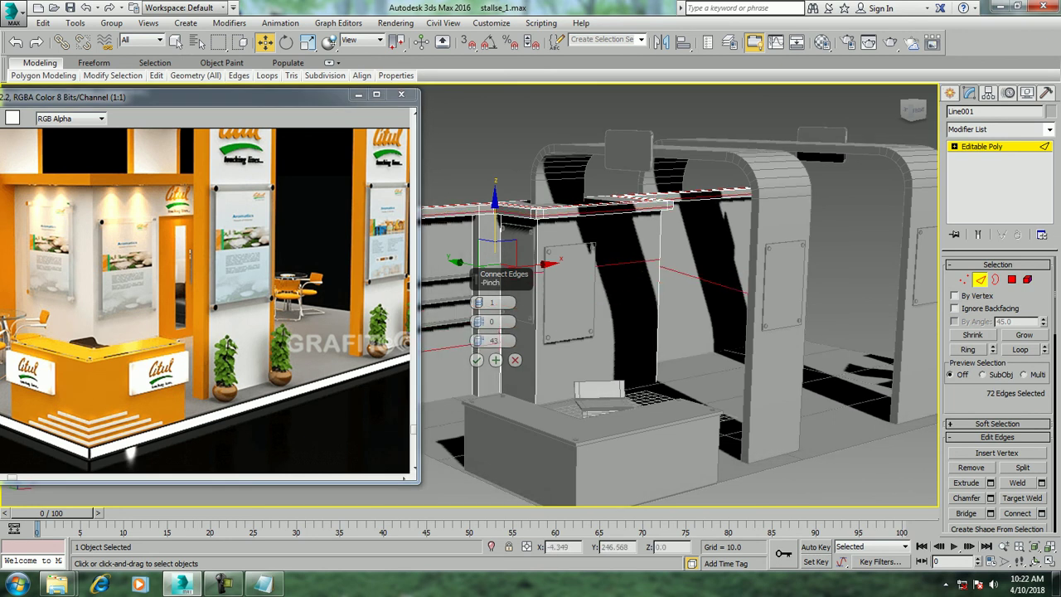
pyautogui.click(477, 359)
pyautogui.scroll(-4, 476, 360)
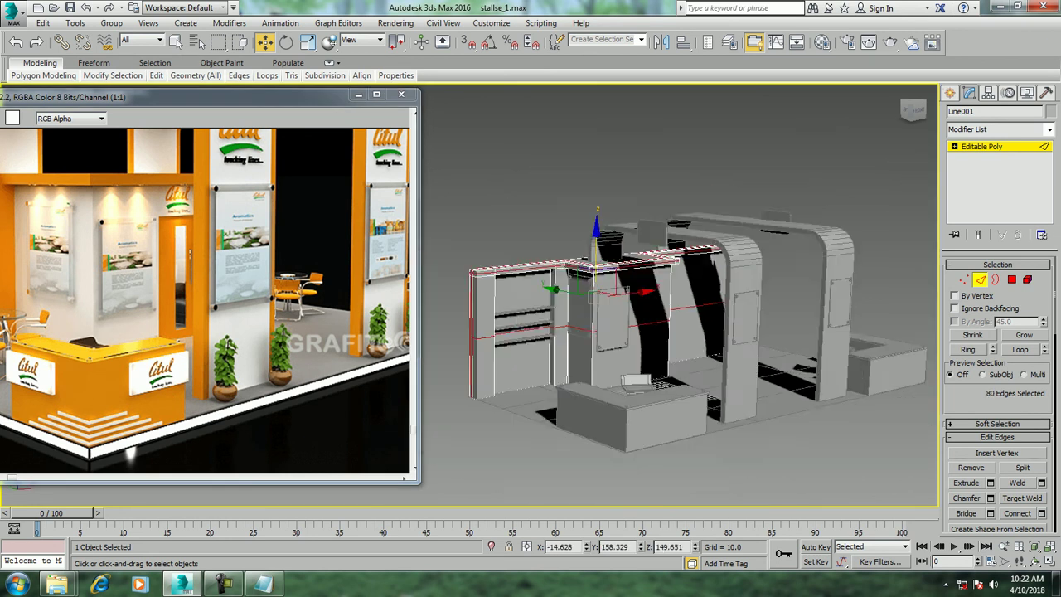
pyautogui.scroll(-2, 477, 359)
# Select the new line's vertices and move them higher up the wall
pyautogui.press('1')
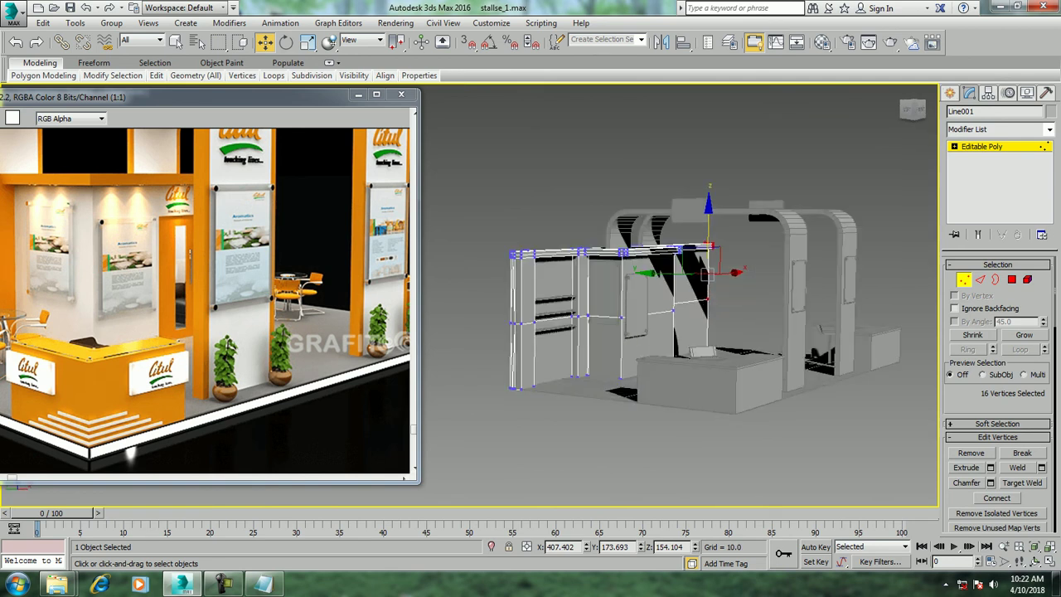
pyautogui.keyDown('alt'); pyautogui.moveTo(674, 375); pyautogui.dragTo(824, 317, button='middle'); pyautogui.keyUp('alt')
pyautogui.scroll(-1, 635, 315)
pyautogui.moveTo(773, 312); pyautogui.dragTo(773, 312)
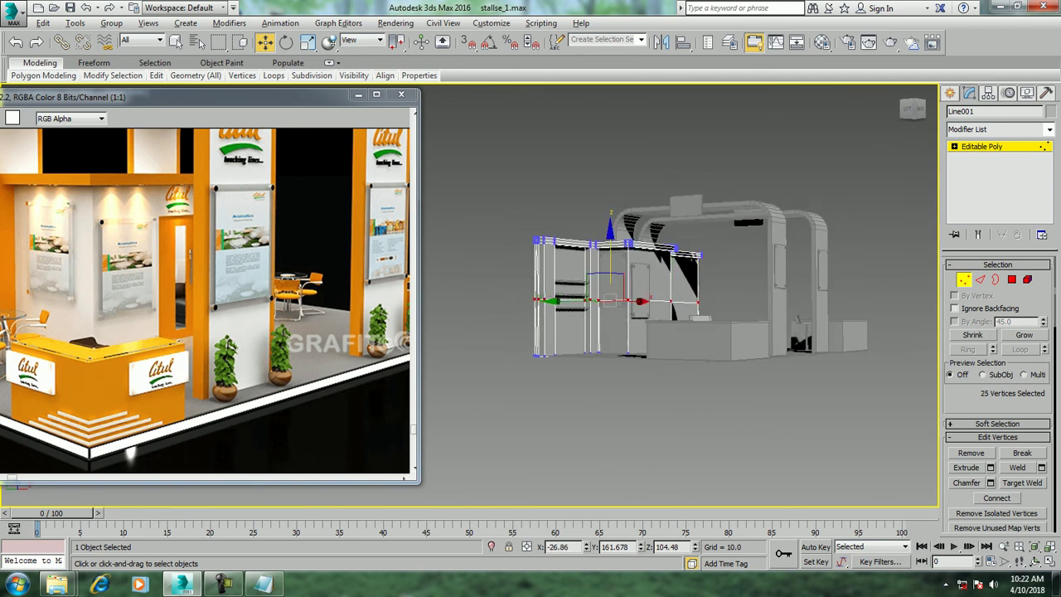
pyautogui.scroll(2, 746, 315)
pyautogui.scroll(2, 746, 315)
pyautogui.moveTo(616, 281); pyautogui.dragTo(617, 224)
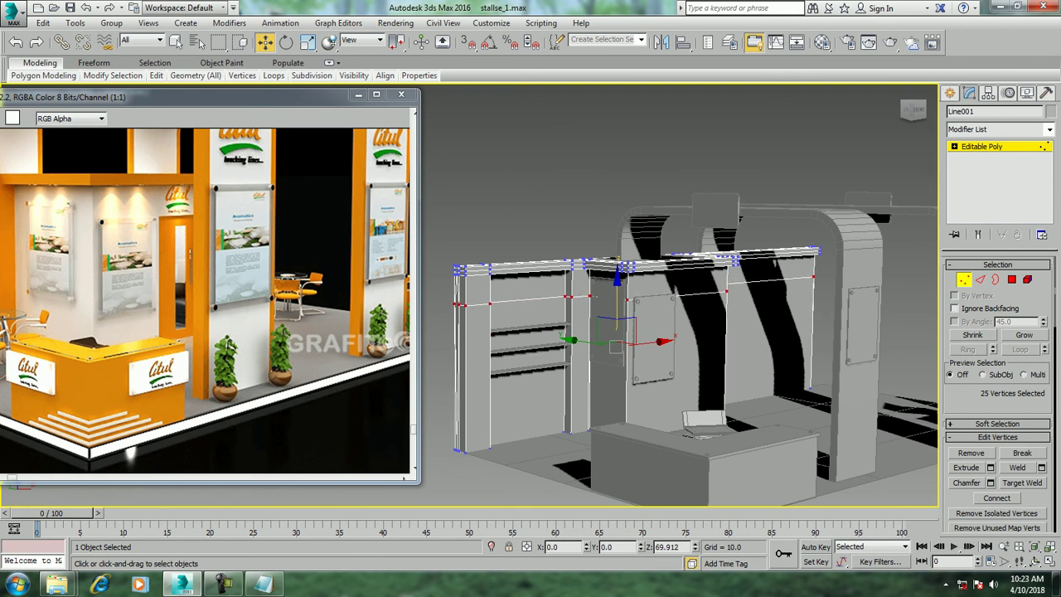
# In wireframe and Edge mode, select the wall's top and bottom edges
pyautogui.keyDown('alt'); pyautogui.moveTo(692, 331); pyautogui.dragTo(675, 357, button='middle'); pyautogui.keyUp('alt')
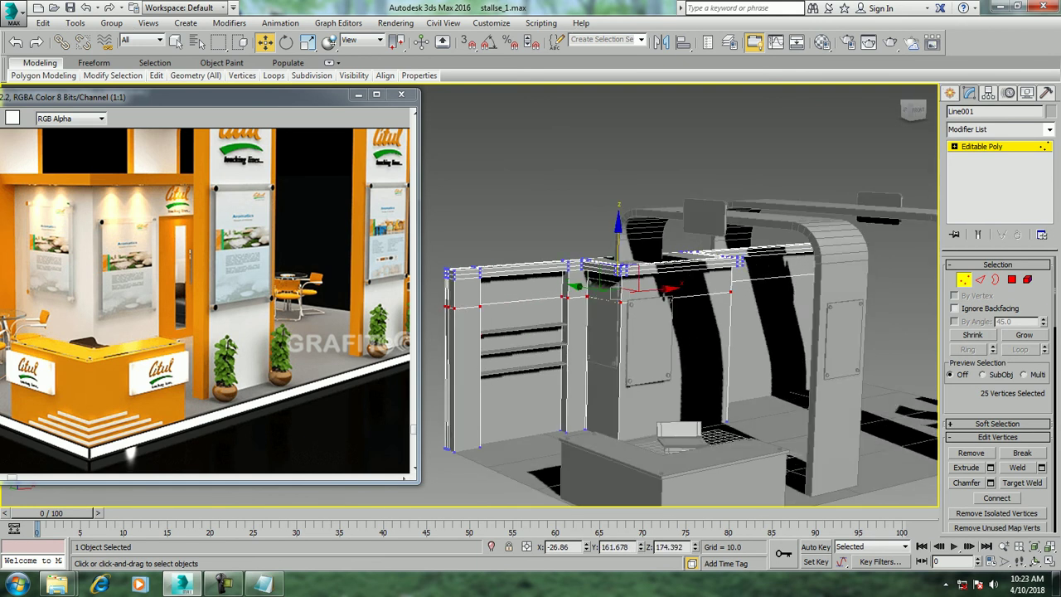
pyautogui.keyDown('alt'); pyautogui.moveTo(679, 331); pyautogui.dragTo(621, 348, button='middle'); pyautogui.keyUp('alt')
pyautogui.scroll(3, 680, 299)
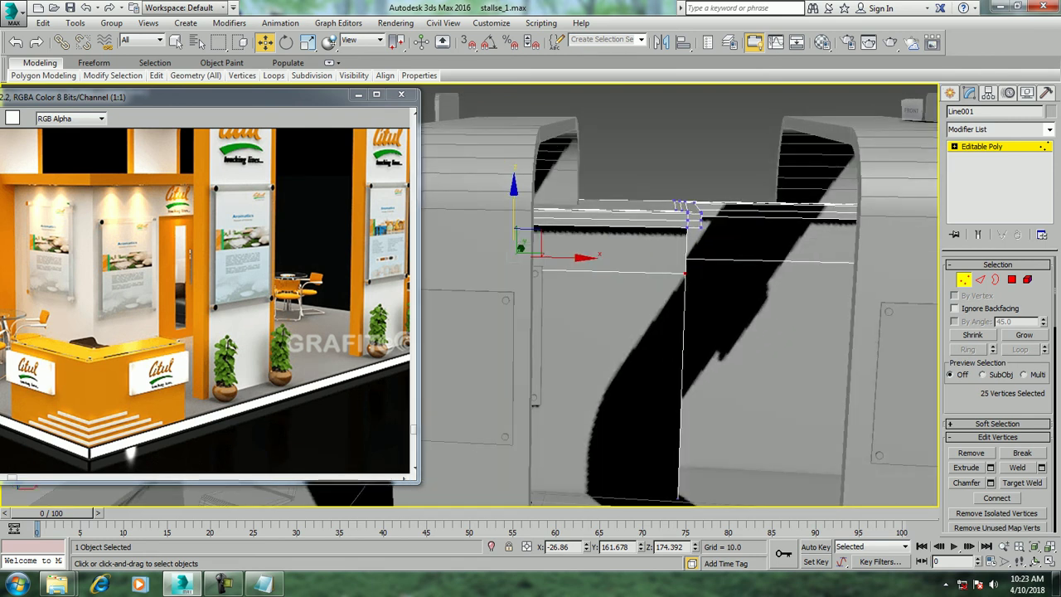
pyautogui.press('F3')
pyautogui.scroll(-2, 680, 298)
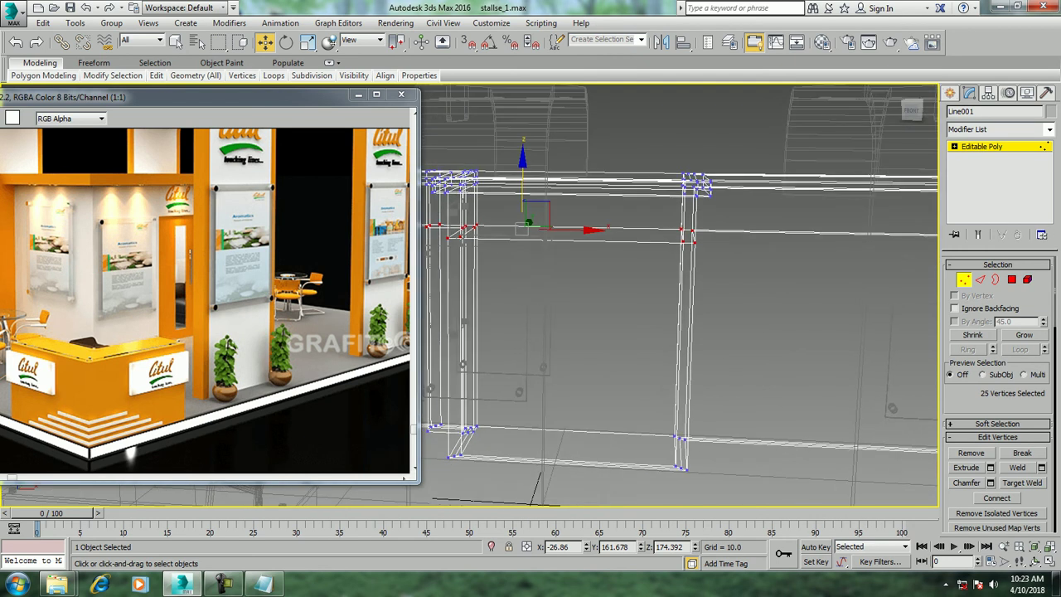
pyautogui.press('2')
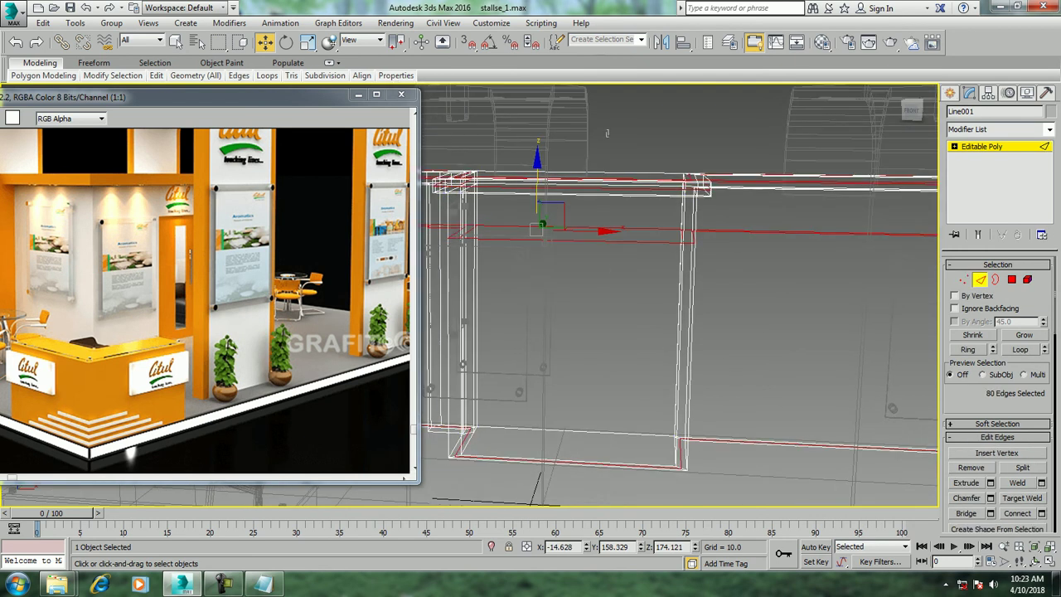
pyautogui.click(630, 180)
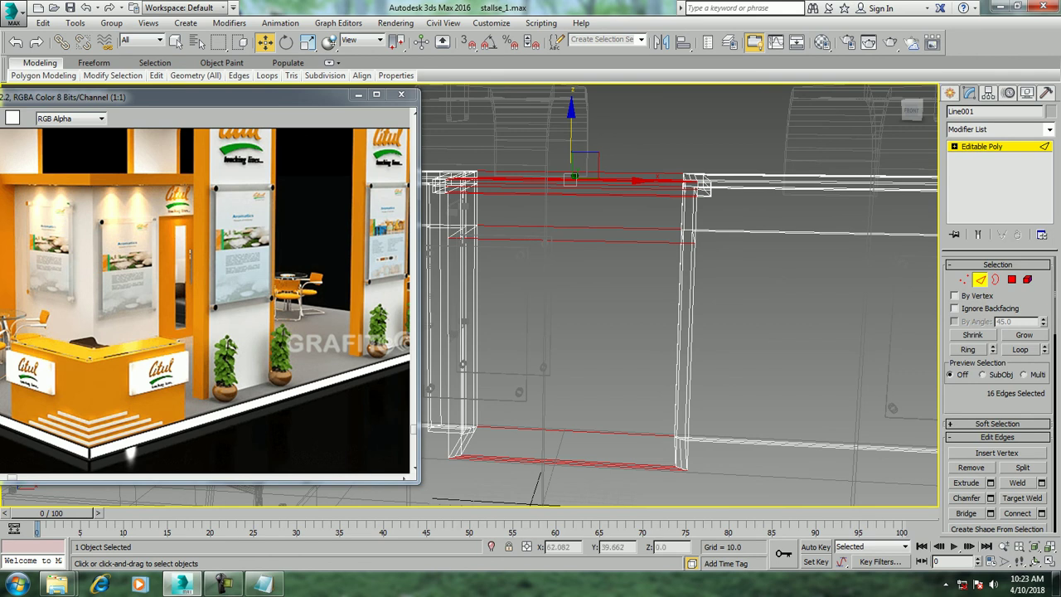
# Connect the top and bottom wall edges with one vertical edge slid to 11
pyautogui.click(1041, 513)
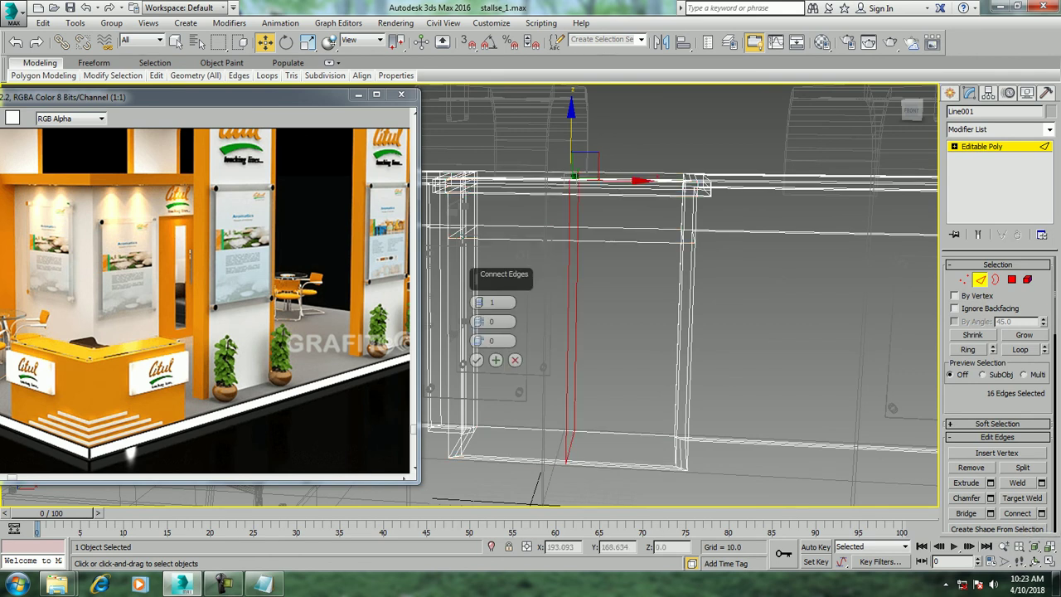
pyautogui.moveTo(478, 341); pyautogui.dragTo(478, 327)
pyautogui.click(476, 359)
pyautogui.press('F3')
pyautogui.scroll(-3, 567, 250)
pyautogui.keyDown('alt'); pyautogui.moveTo(567, 250); pyautogui.dragTo(570, 259, button='middle'); pyautogui.keyUp('alt')
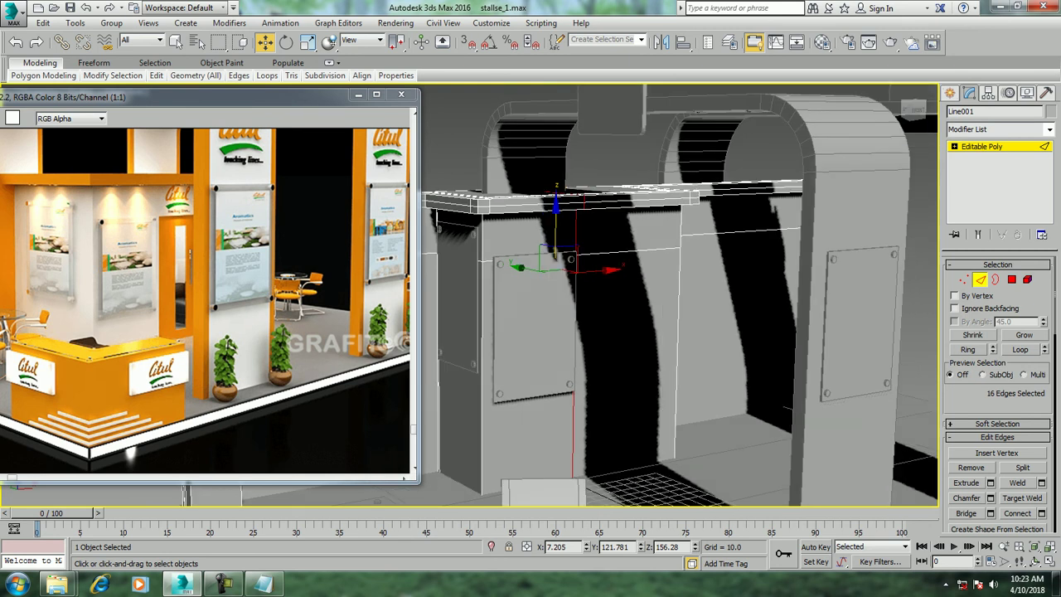
# Inset the door panel polygon by about 4.4
pyautogui.press('4')
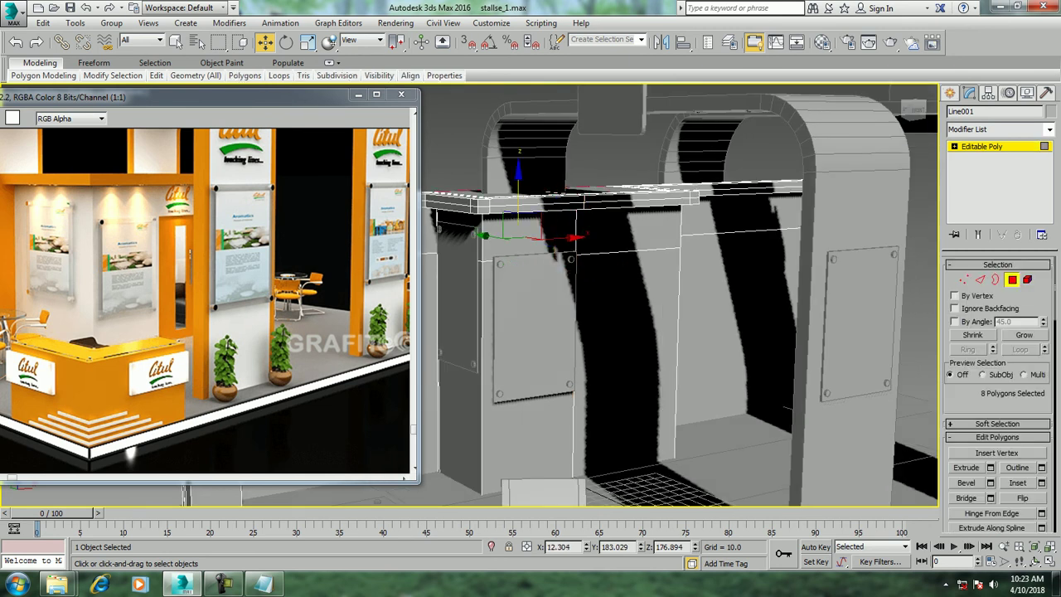
pyautogui.click(626, 365)
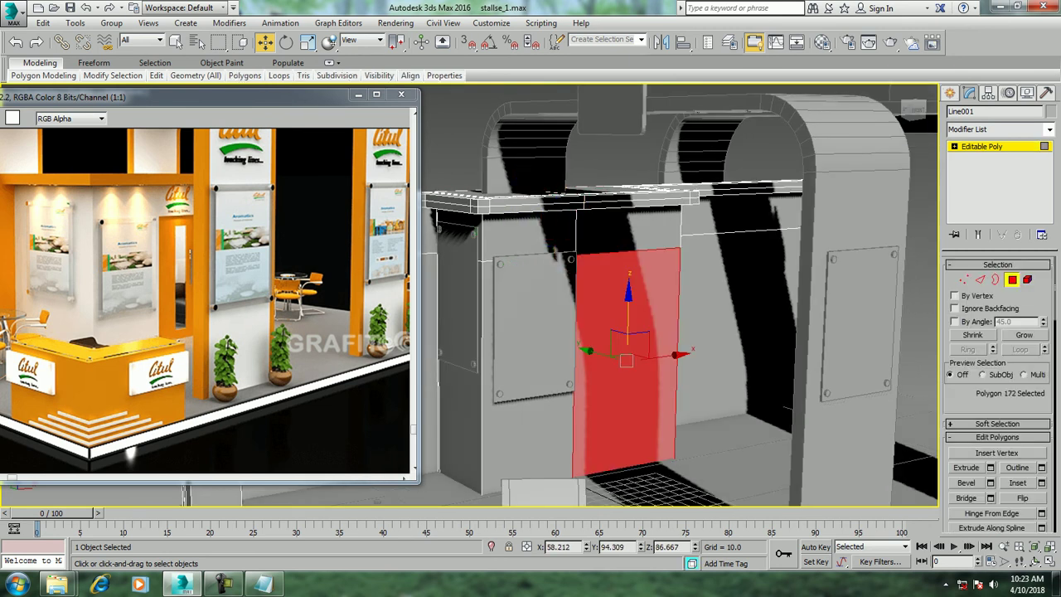
pyautogui.click(1042, 482)
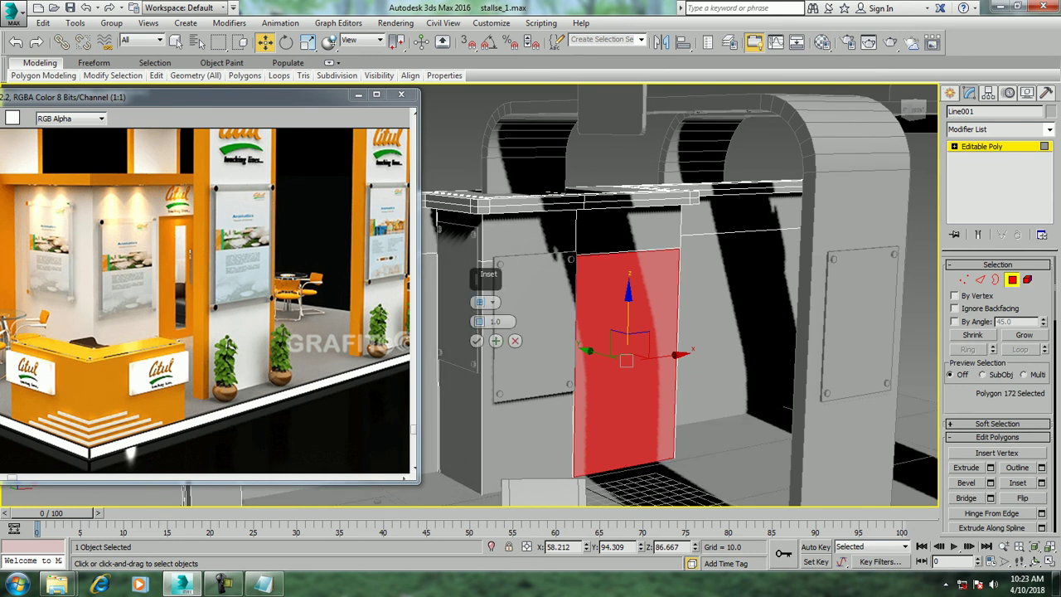
pyautogui.moveTo(479, 321); pyautogui.dragTo(479, 306)
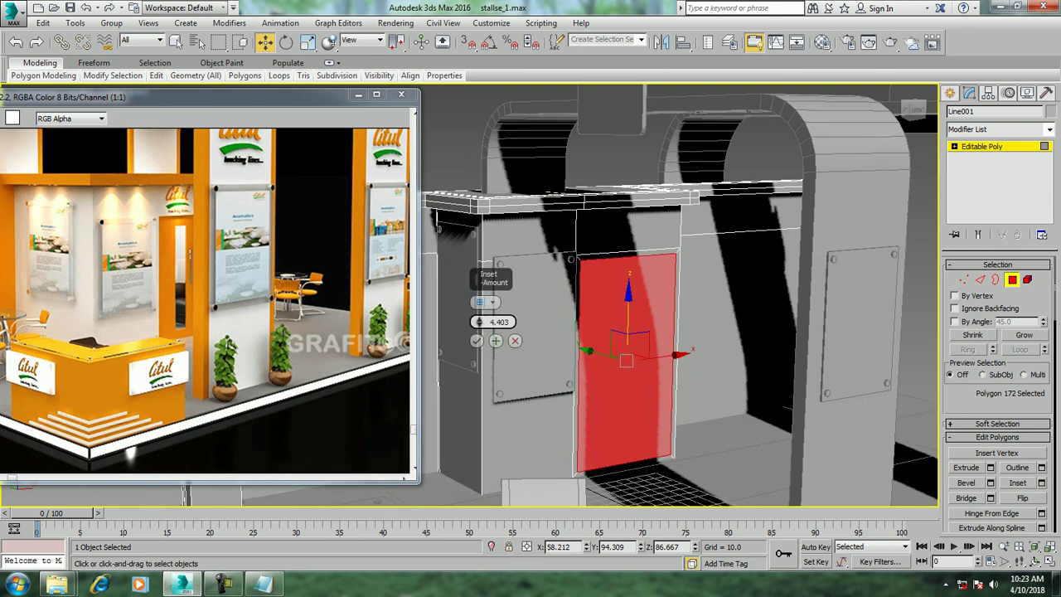
pyautogui.click(476, 340)
# Extrude the inset door polygon inward by about -5.8
pyautogui.keyDown('alt'); pyautogui.moveTo(630, 373); pyautogui.dragTo(597, 390, button='middle'); pyautogui.keyUp('alt')
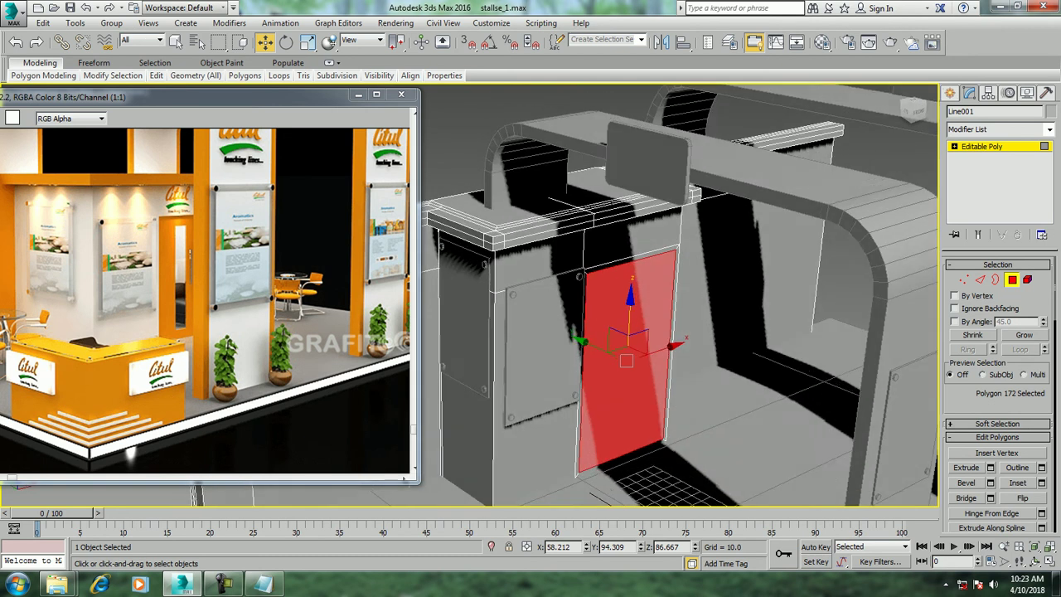
pyautogui.scroll(-5, 646, 332)
pyautogui.scroll(5, 655, 331)
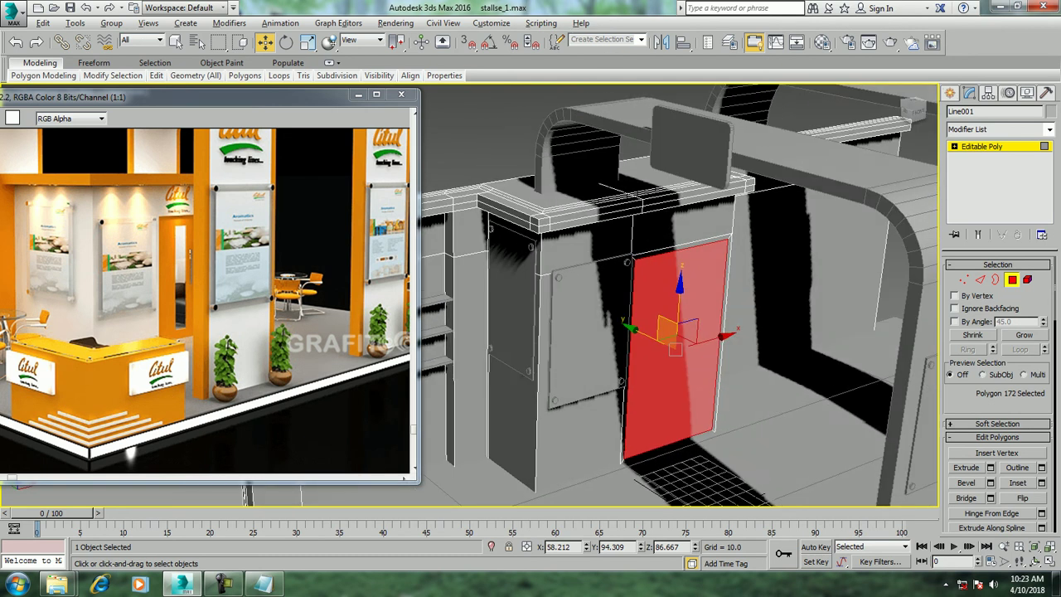
pyautogui.press('r')
pyautogui.moveTo(676, 344); pyautogui.dragTo(659, 348)
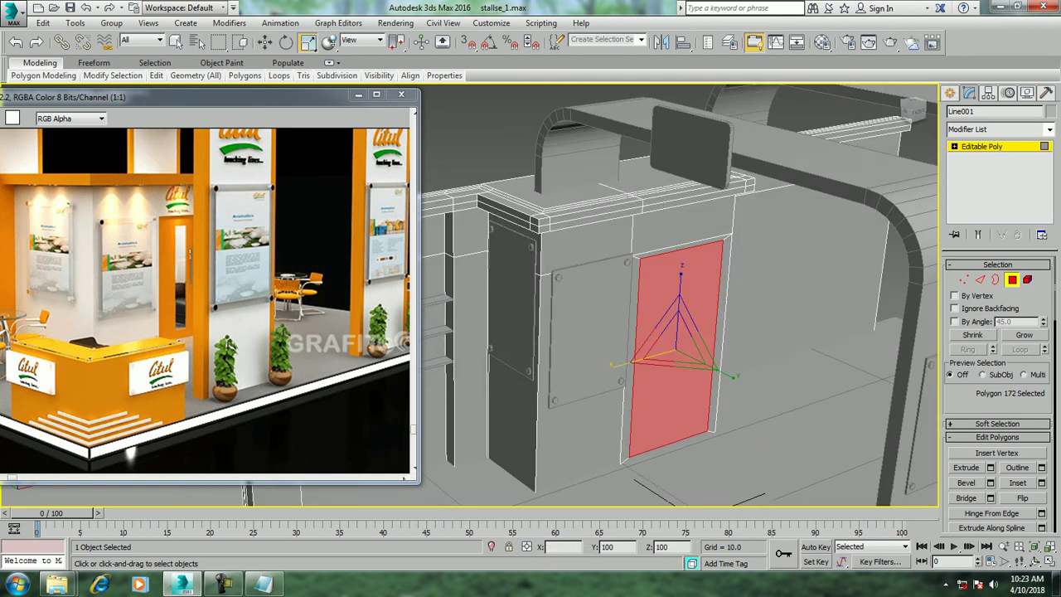
pyautogui.rightClick(659, 348)
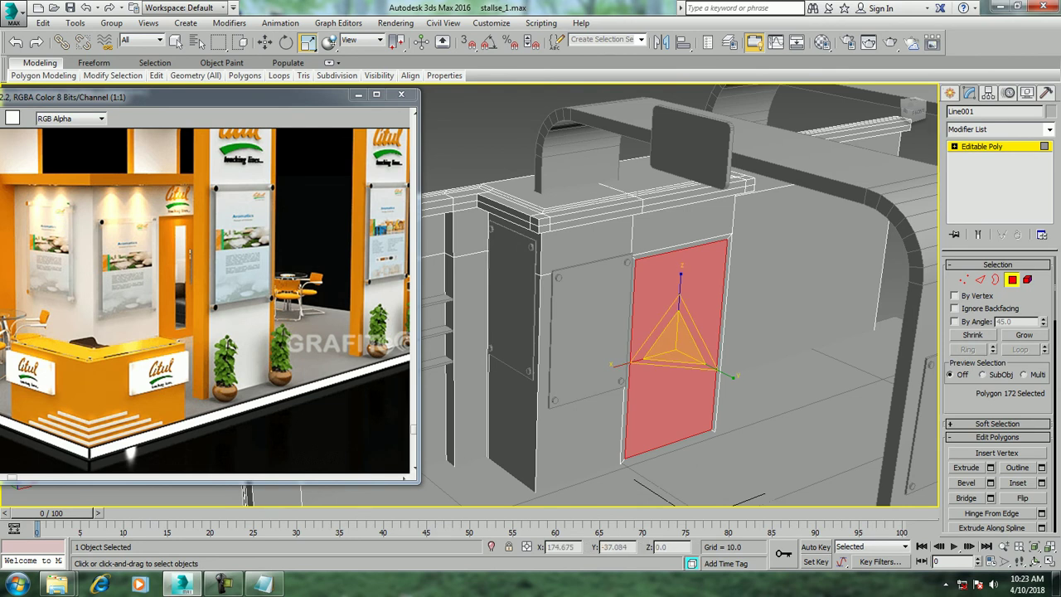
pyautogui.hotkey('shift', 'e')
pyautogui.moveTo(478, 321)
pyautogui.mouseDown()
pyautogui.moveTo(478, 348)
pyautogui.moveTo(478, 315)
pyautogui.mouseUp()
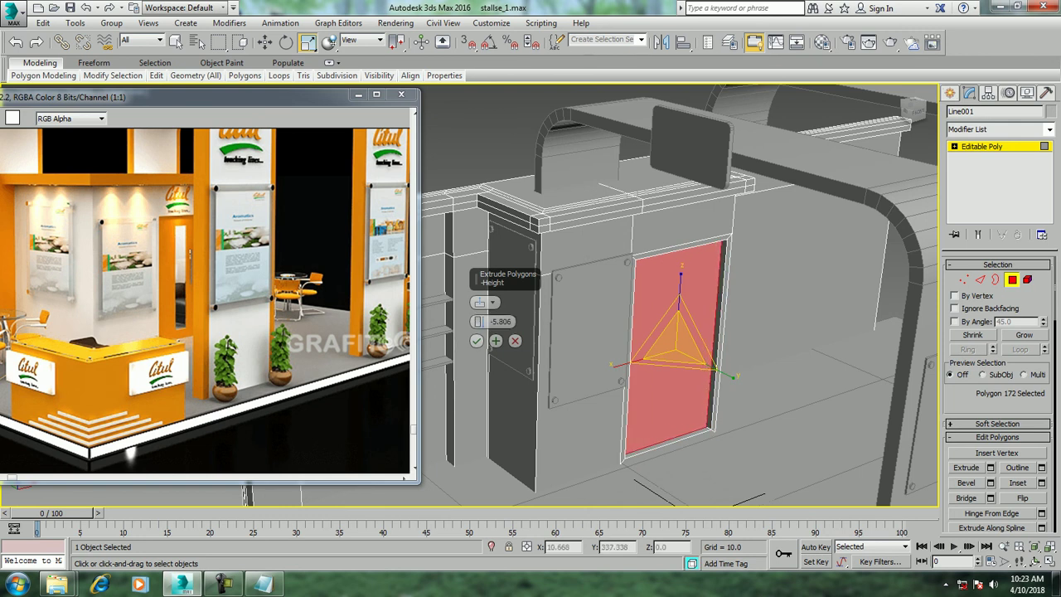
pyautogui.click(477, 341)
pyautogui.keyDown('alt'); pyautogui.moveTo(580, 332); pyautogui.dragTo(630, 332, button='middle'); pyautogui.keyUp('alt')
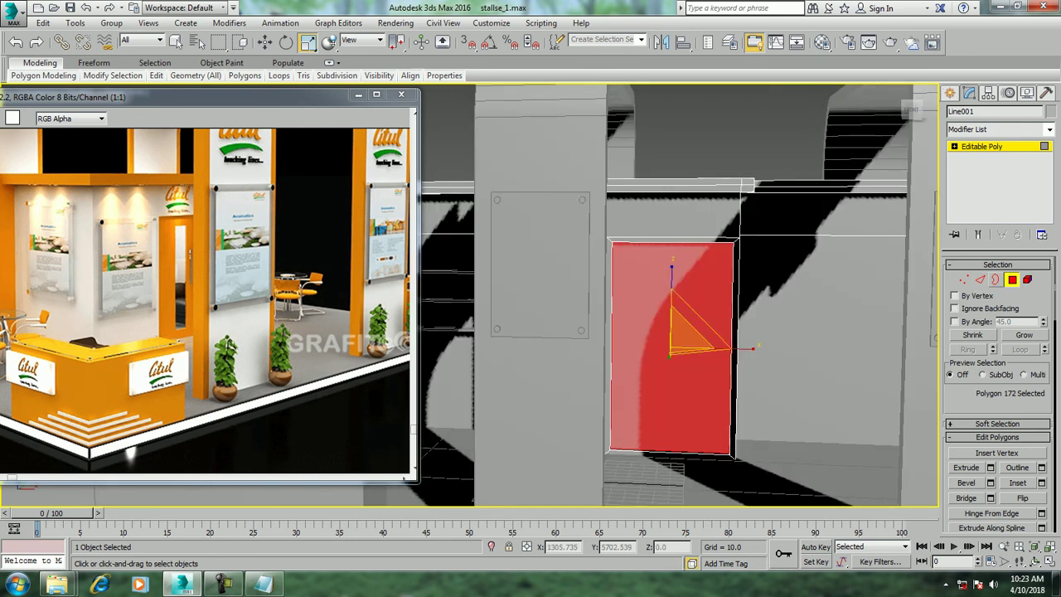
# Add the beam's top edges and connect them with new edges through the door opening
pyautogui.press('2')
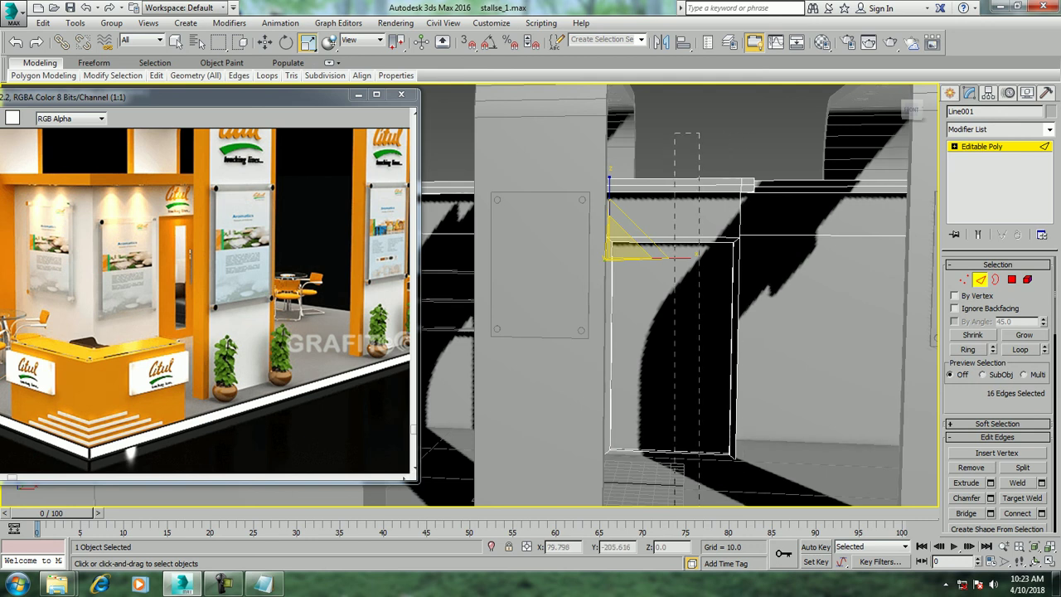
pyautogui.keyDown('ctrl'); pyautogui.click(704, 184); pyautogui.keyUp('ctrl')
pyautogui.hotkey('ctrl', 'shift', 'e')
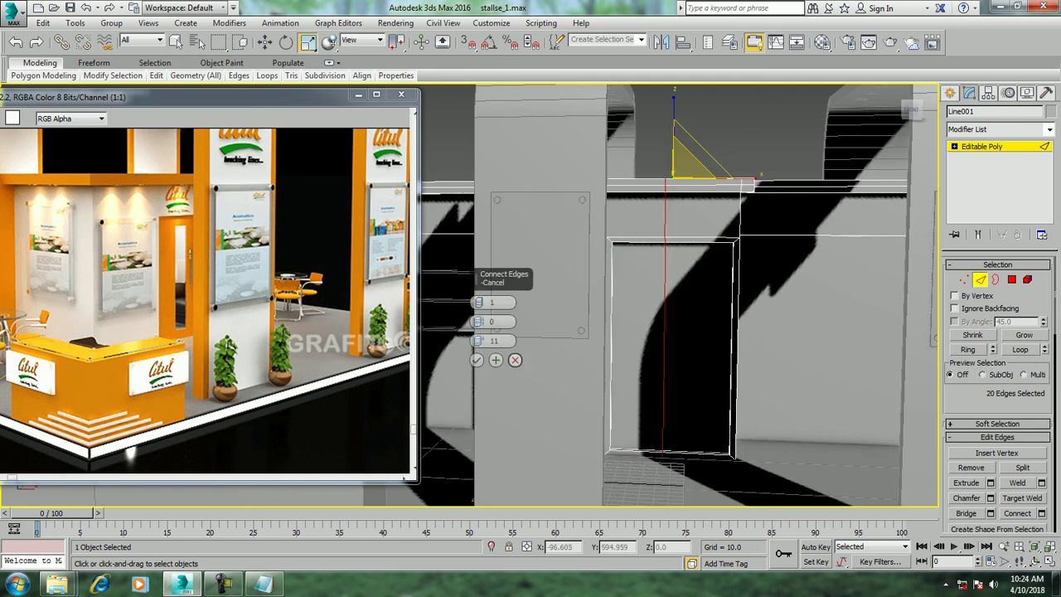
pyautogui.click(478, 299)
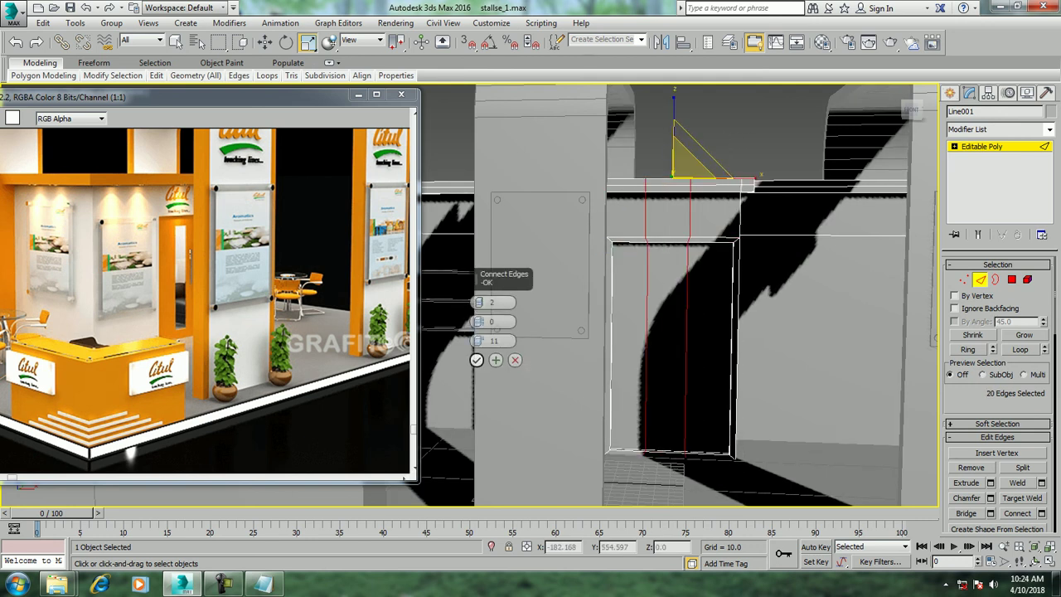
pyautogui.click(477, 359)
pyautogui.scroll(-5, 746, 307)
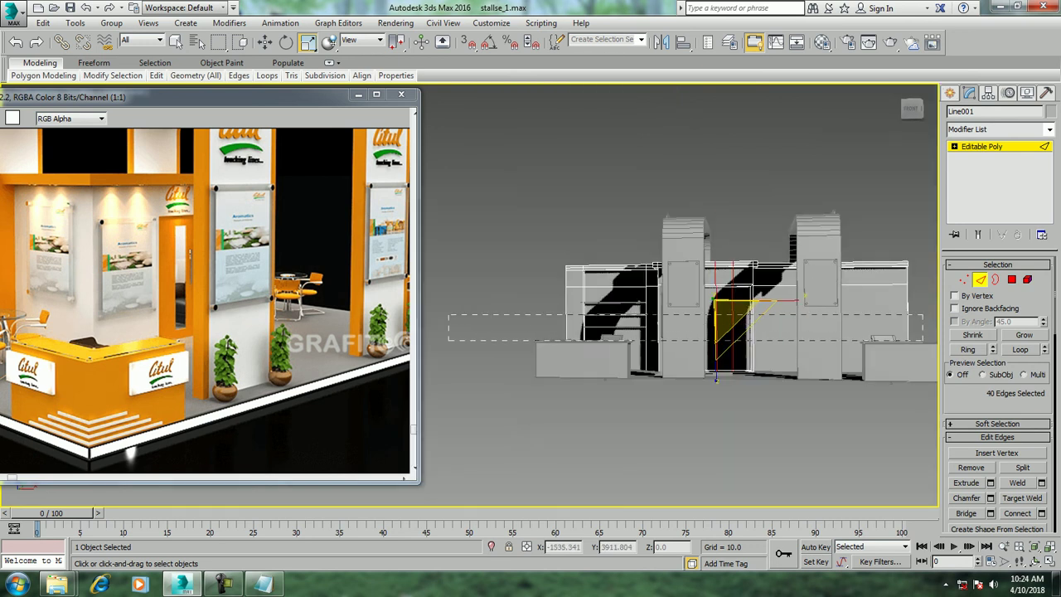
pyautogui.keyDown('alt'); pyautogui.moveTo(716, 378); pyautogui.dragTo(543, 307, button='middle'); pyautogui.keyUp('alt')
# Connect the door edges with two horizontal loops pinched to 51
pyautogui.press('w')
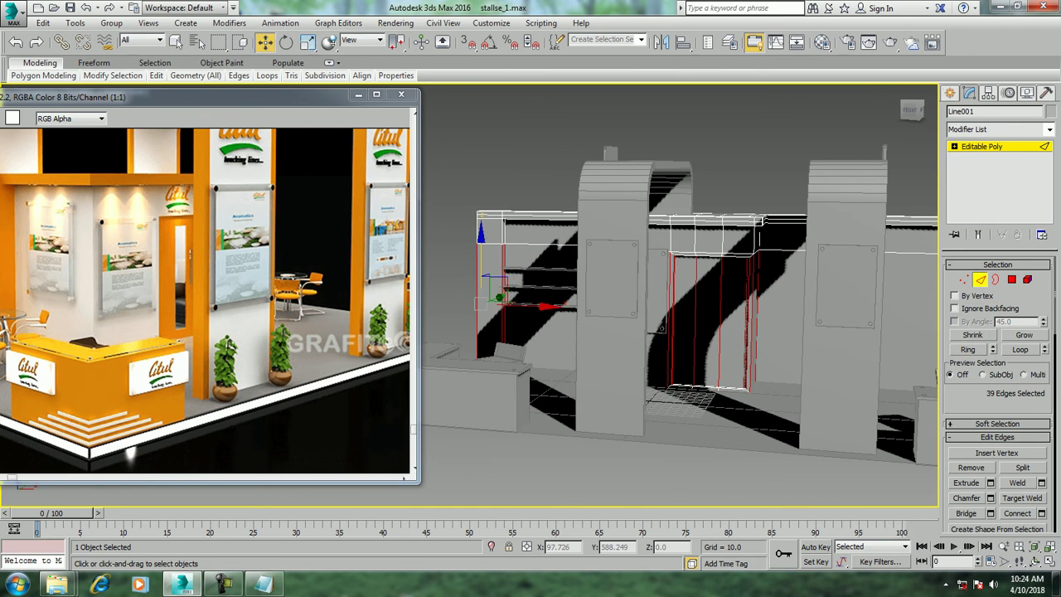
pyautogui.click(1042, 513)
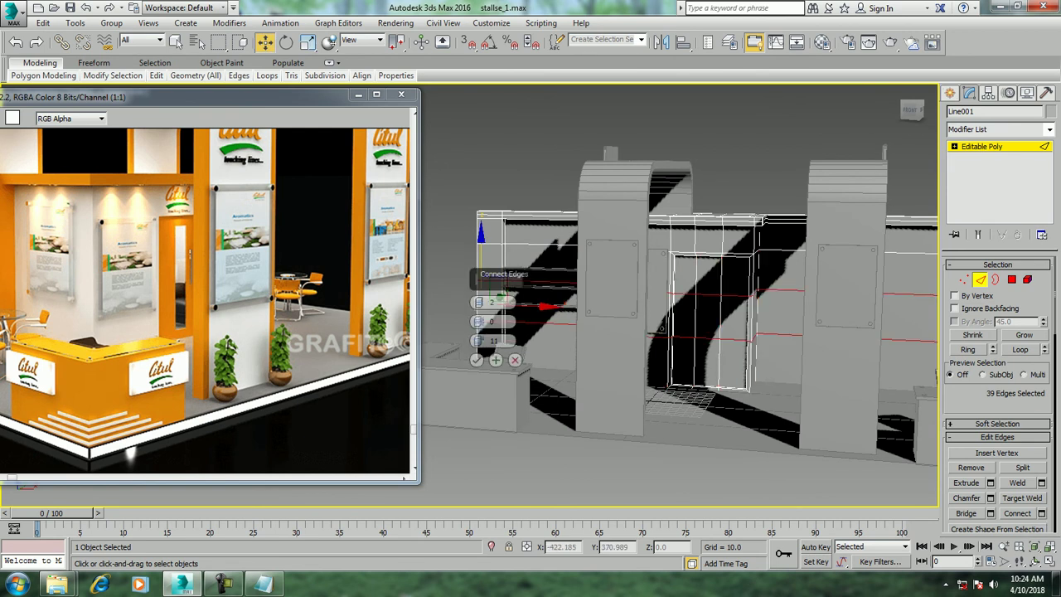
pyautogui.moveTo(478, 323)
pyautogui.mouseDown()
pyautogui.moveTo(478, 308)
pyautogui.moveTo(478, 352)
pyautogui.mouseUp()
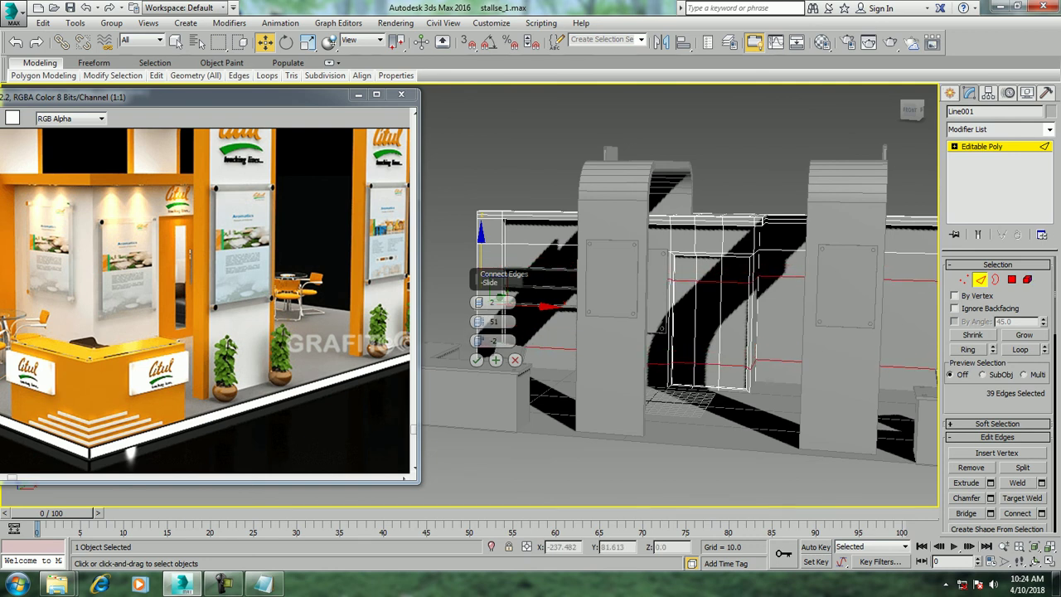
pyautogui.click(476, 359)
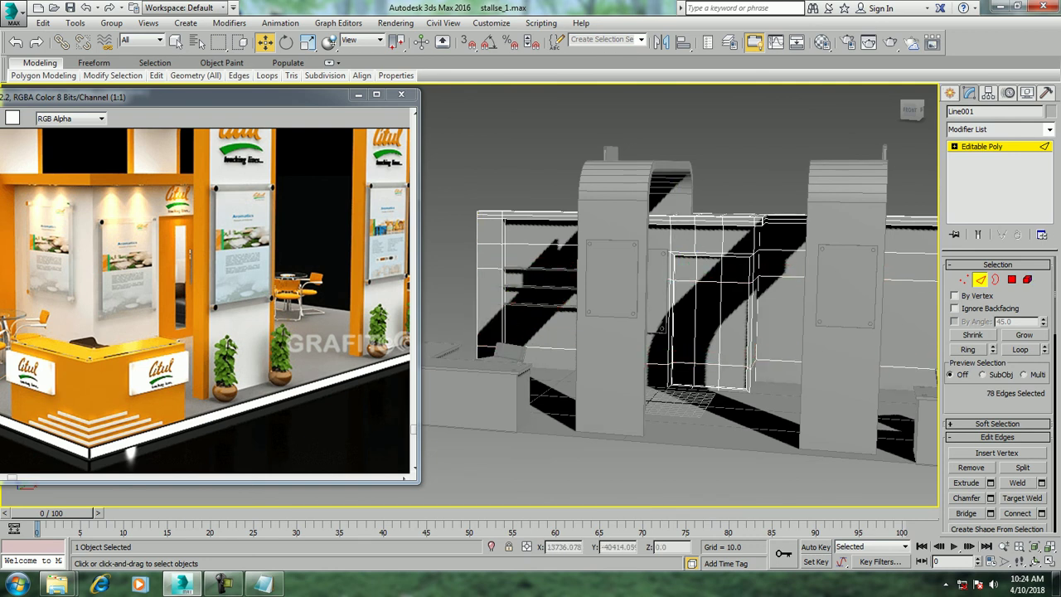
pyautogui.keyDown('alt'); pyautogui.moveTo(663, 332); pyautogui.dragTo(682, 372, button='middle'); pyautogui.keyUp('alt')
pyautogui.scroll(4, 812, 323)
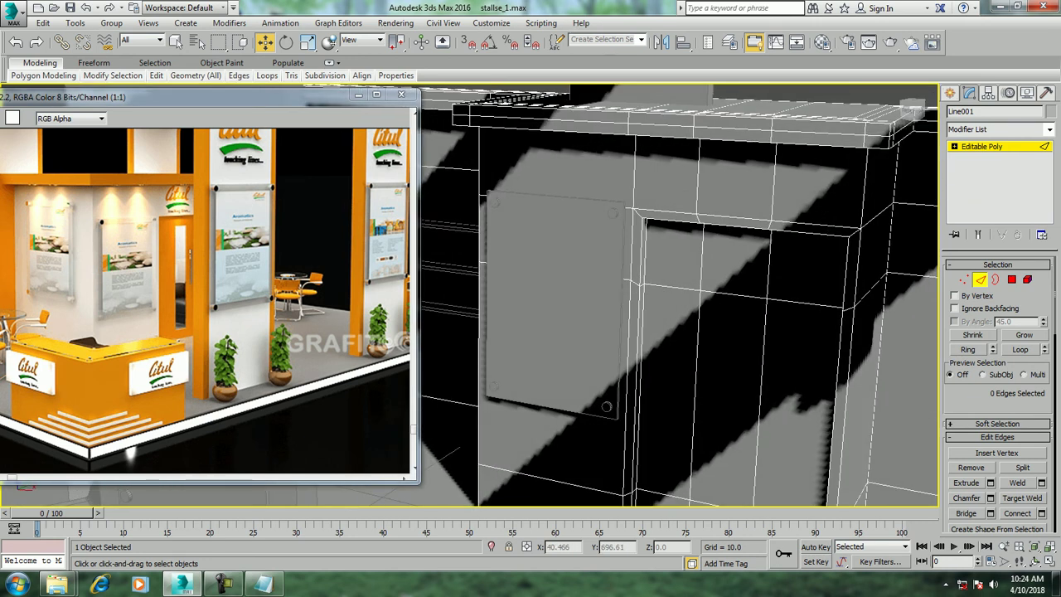
# Select only the narrow vertical strip face on the recessed door
pyautogui.press('4')
pyautogui.click(729, 356)
pyautogui.click(728, 432)
pyautogui.keyDown('alt'); pyautogui.moveTo(730, 373); pyautogui.dragTo(713, 332, button='middle'); pyautogui.keyUp('alt')
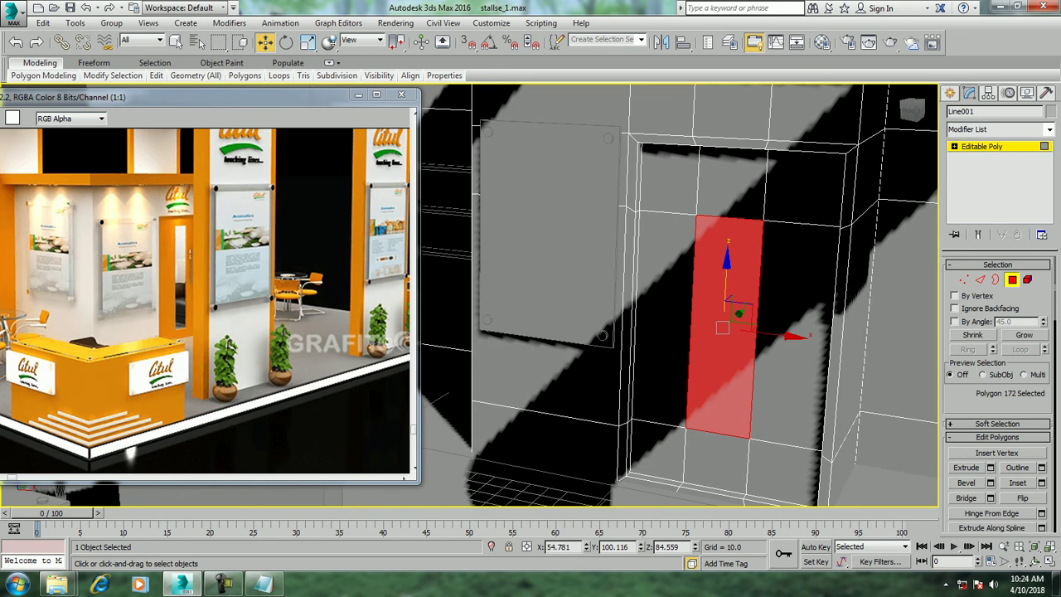
pyautogui.scroll(-5, 771, 299)
pyautogui.keyDown('alt'); pyautogui.moveTo(679, 299); pyautogui.dragTo(630, 298, button='middle'); pyautogui.keyUp('alt')
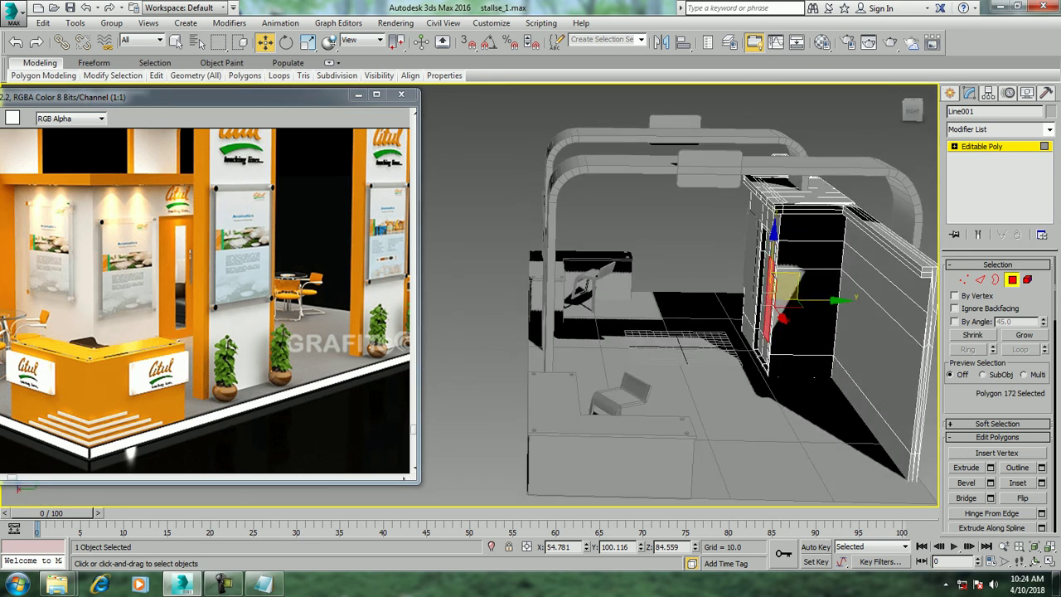
pyautogui.press('F3')
pyautogui.press('z')
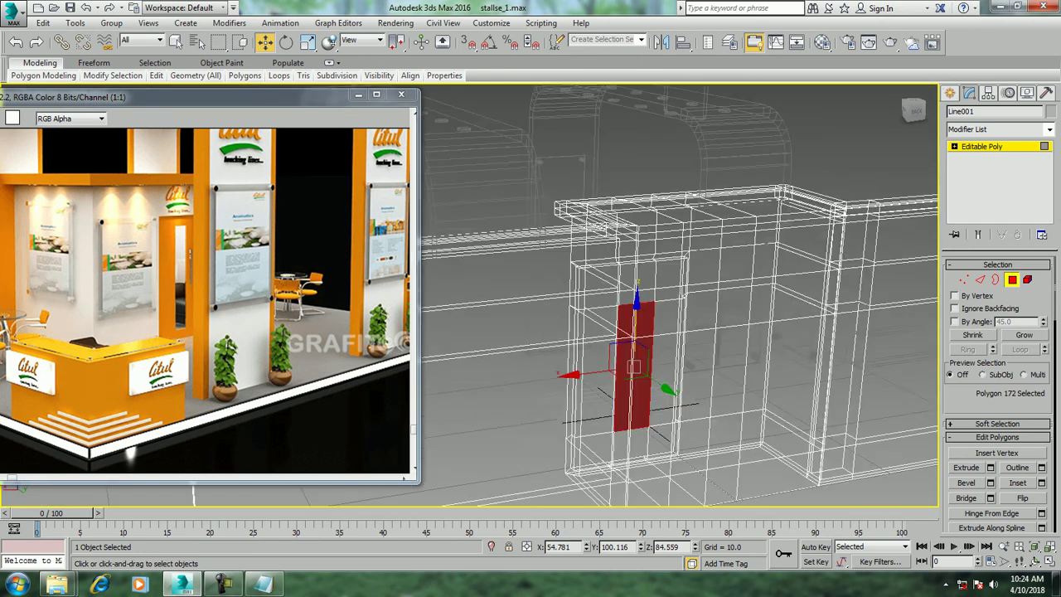
pyautogui.keyDown('ctrl'); pyautogui.click(627, 317); pyautogui.keyUp('ctrl')
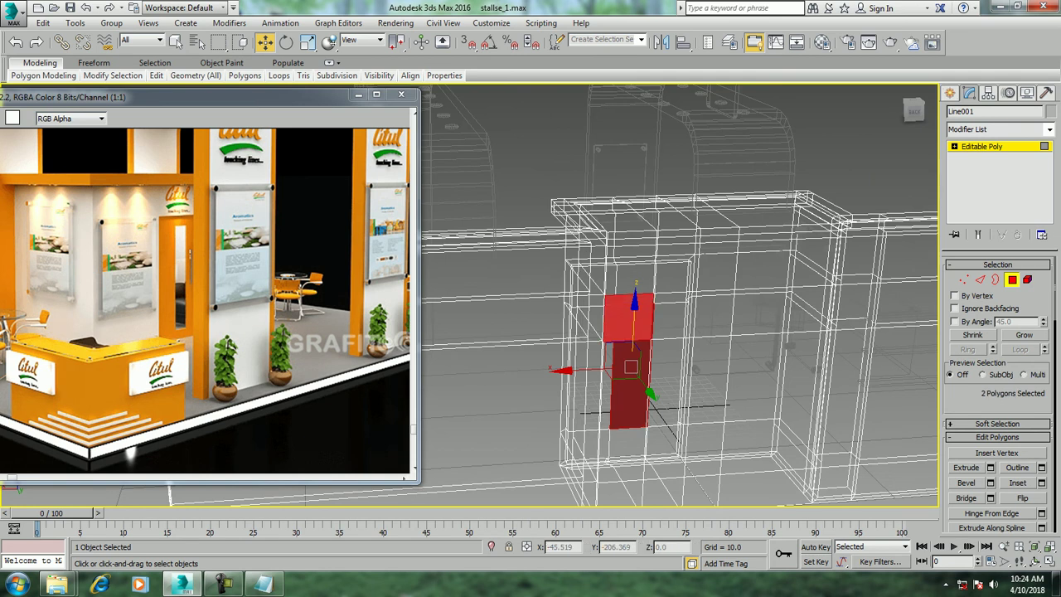
pyautogui.moveTo(630, 332)
pyautogui.keyDown('alt'); pyautogui.mouseDown(button='middle')
pyautogui.moveTo(580, 332)
pyautogui.moveTo(630, 331)
pyautogui.moveTo(613, 348)
pyautogui.moveTo(647, 315)
pyautogui.moveTo(630, 306)
pyautogui.moveTo(663, 290)
pyautogui.mouseUp(button='middle'); pyautogui.keyUp('alt')
pyautogui.click(621, 343)
pyautogui.press('F3')
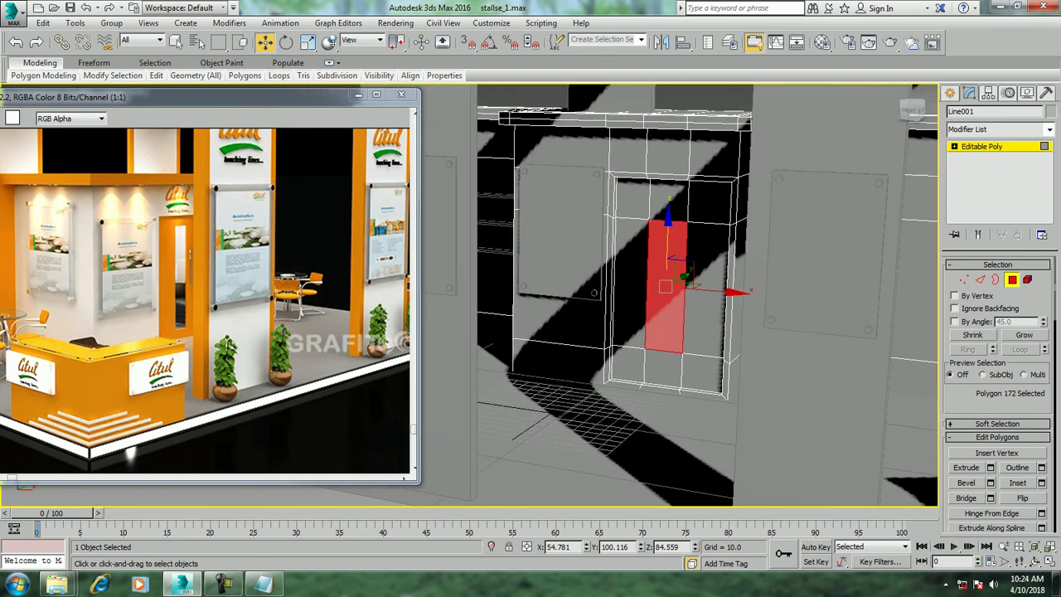
# Inset the strip face by about 1.587, exit Polygon mode, and show all four viewports
pyautogui.click(1042, 483)
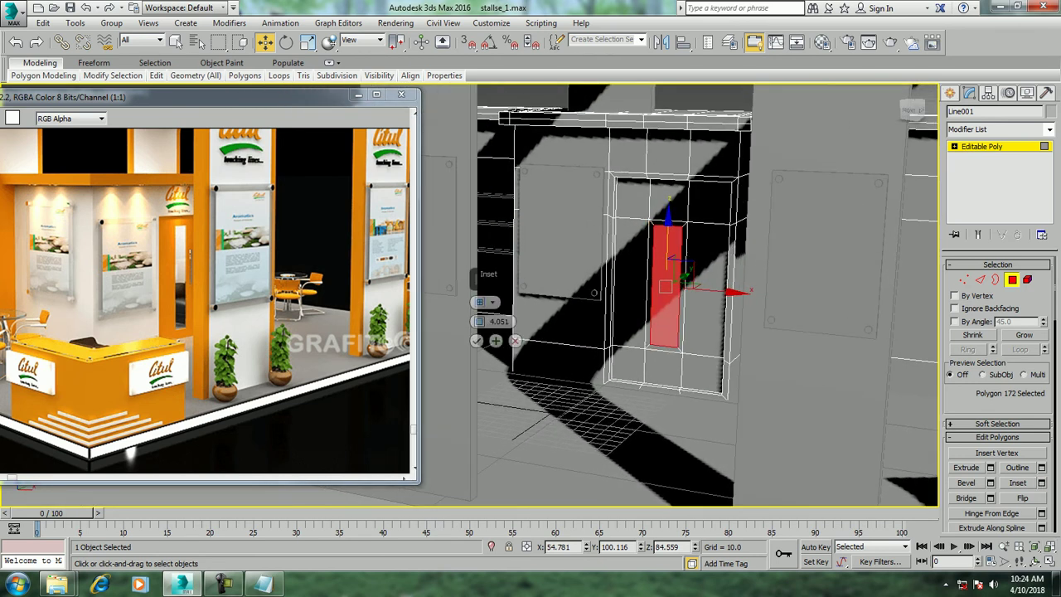
pyautogui.keyDown('alt'); pyautogui.moveTo(663, 331); pyautogui.dragTo(597, 323, button='middle'); pyautogui.keyUp('alt')
pyautogui.scroll(3, 663, 332)
pyautogui.moveTo(479, 322)
pyautogui.mouseDown()
pyautogui.moveTo(479, 340)
pyautogui.moveTo(479, 316)
pyautogui.mouseUp()
pyautogui.click(476, 341)
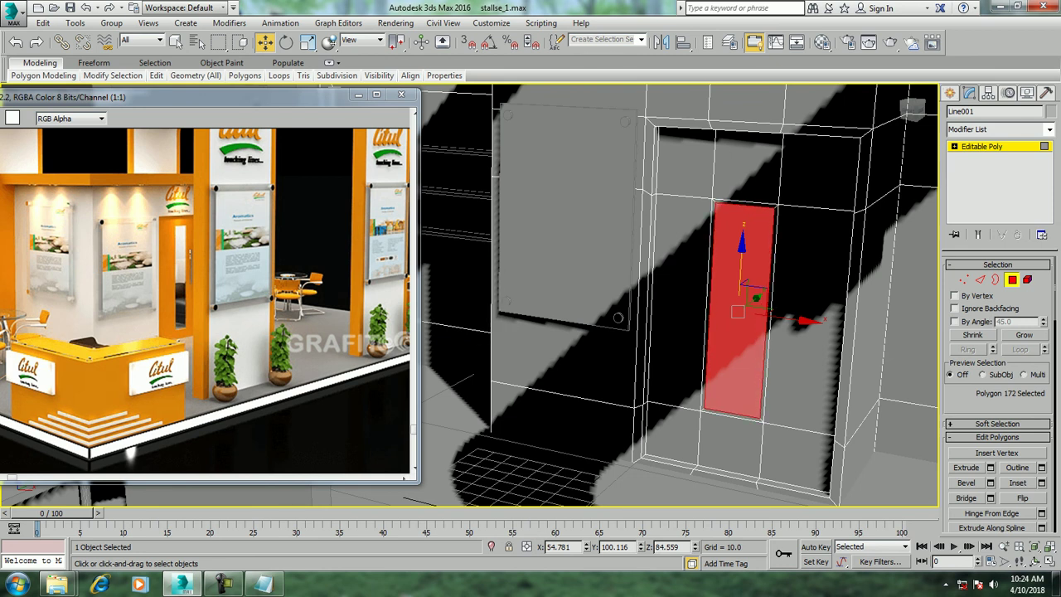
pyautogui.scroll(-4, 664, 332)
pyautogui.keyDown('alt'); pyautogui.moveTo(663, 332); pyautogui.dragTo(580, 331, button='middle'); pyautogui.keyUp('alt')
pyautogui.moveTo(664, 332)
pyautogui.mouseDown(button='middle')
pyautogui.moveTo(671, 345)
pyautogui.moveTo(630, 348)
pyautogui.moveTo(664, 331)
pyautogui.mouseUp(button='middle')
pyautogui.press('4')
pyautogui.hotkey('alt', 'w')
pyautogui.hotkey('alt', 'w')
pyautogui.hotkey('alt', 'w')
pyautogui.hotkey('alt', 'w')
pyautogui.scroll(-3, 580, 290)
pyautogui.scroll(2, 580, 290)
pyautogui.scroll(2, 580, 290)
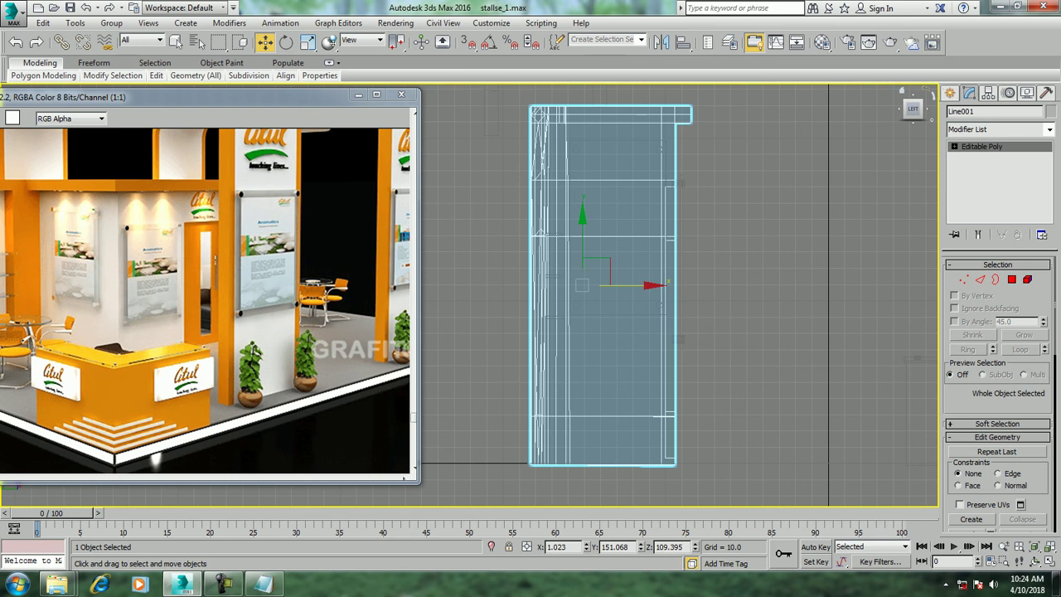
# Draw a vertical two-point spline Line beside the door in the Left view
pyautogui.click(950, 93)
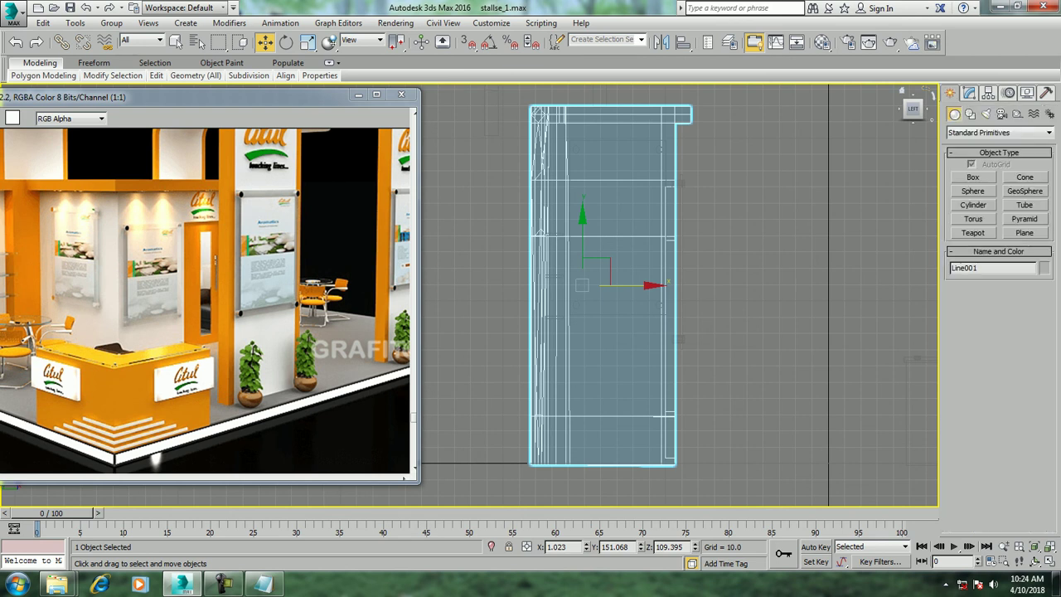
pyautogui.click(970, 113)
pyautogui.click(973, 188)
pyautogui.scroll(2, 825, 242)
pyautogui.scroll(2, 828, 243)
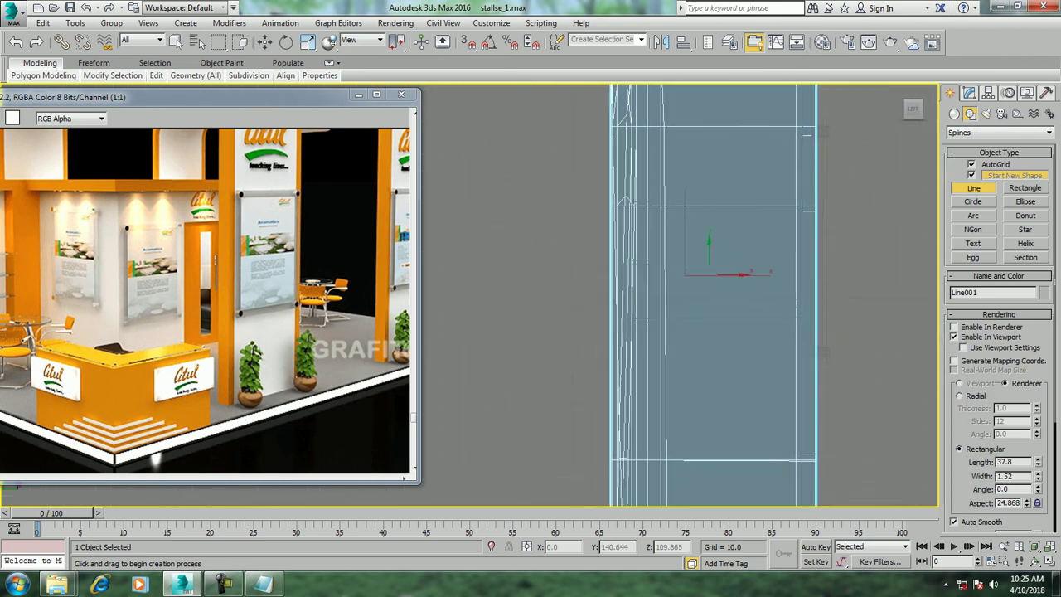
pyautogui.scroll(1, 704, 240)
pyautogui.click(560, 196)
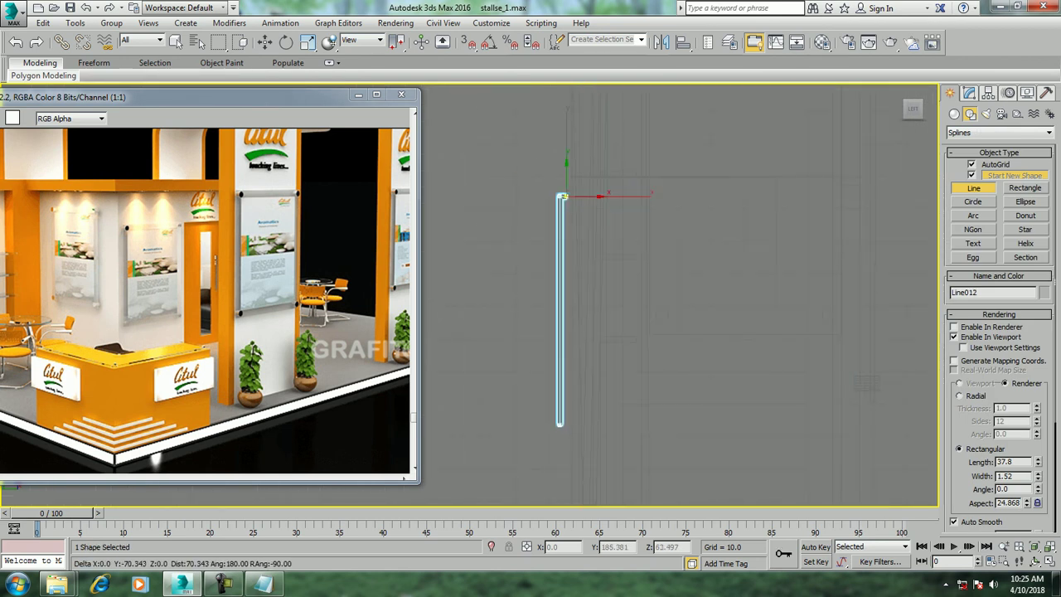
pyautogui.click(560, 445)
pyautogui.rightClick(565, 445)
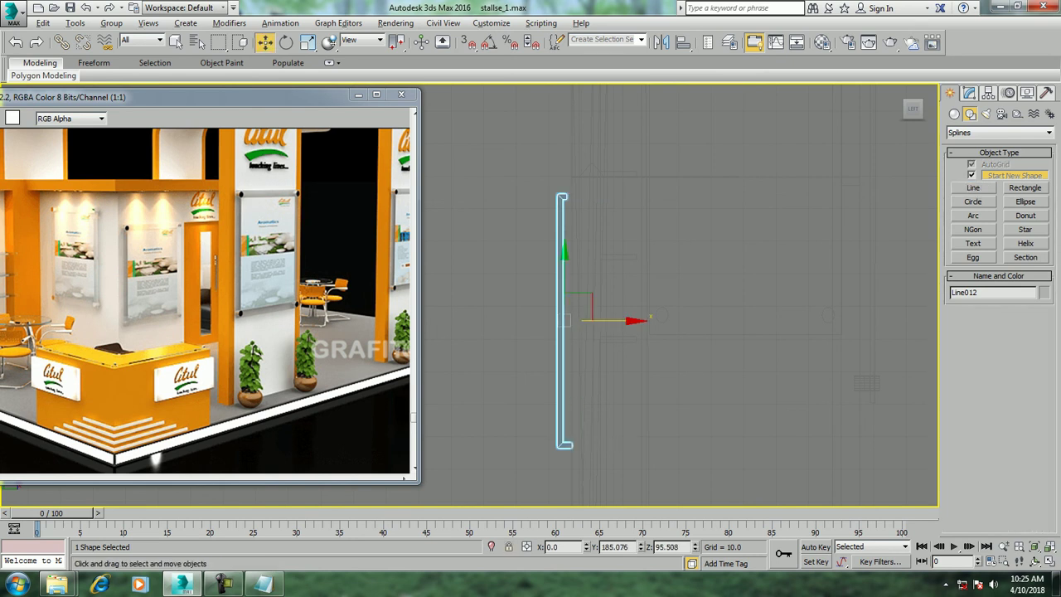
pyautogui.press('p')
pyautogui.scroll(3, 531, 315)
# Move Line012 toward the door and set its rectangular render section length to 1.89
pyautogui.scroll(-5, 531, 315)
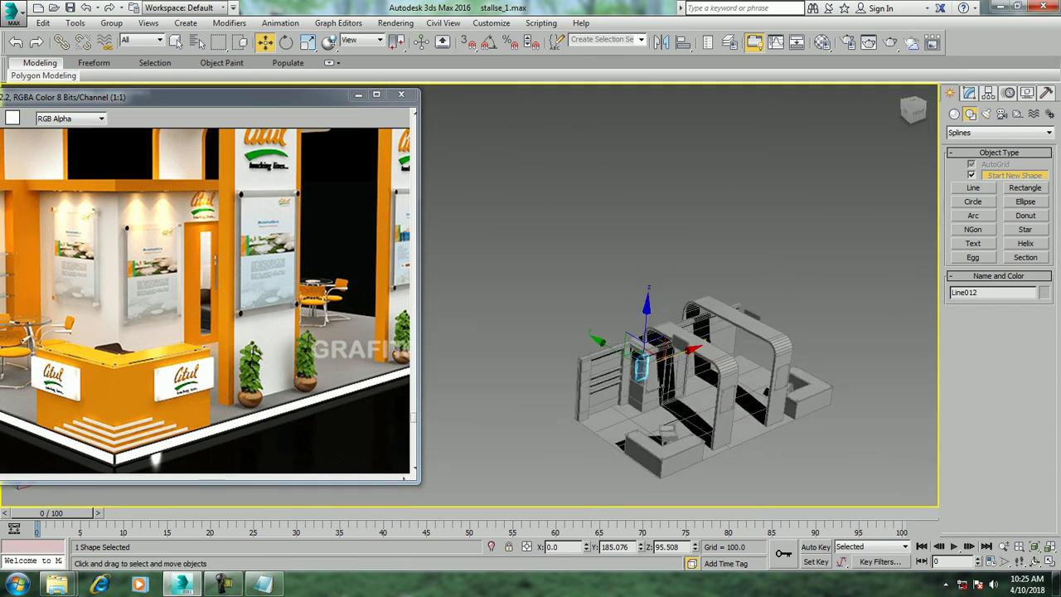
pyautogui.scroll(5, 530, 315)
pyautogui.scroll(2, 530, 315)
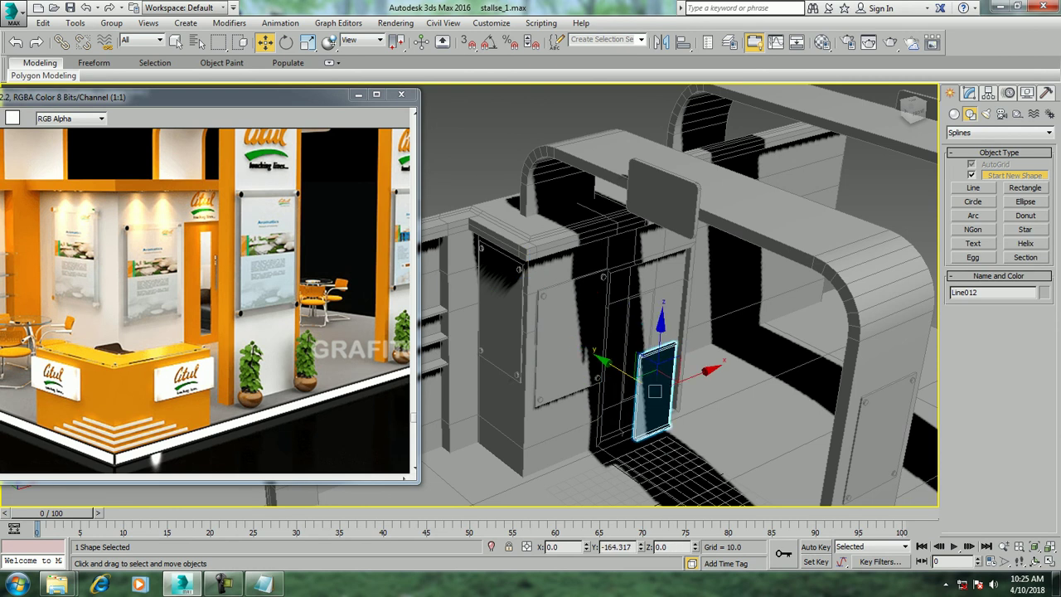
pyautogui.moveTo(531, 313); pyautogui.dragTo(640, 446)
pyautogui.scroll(2, 640, 446)
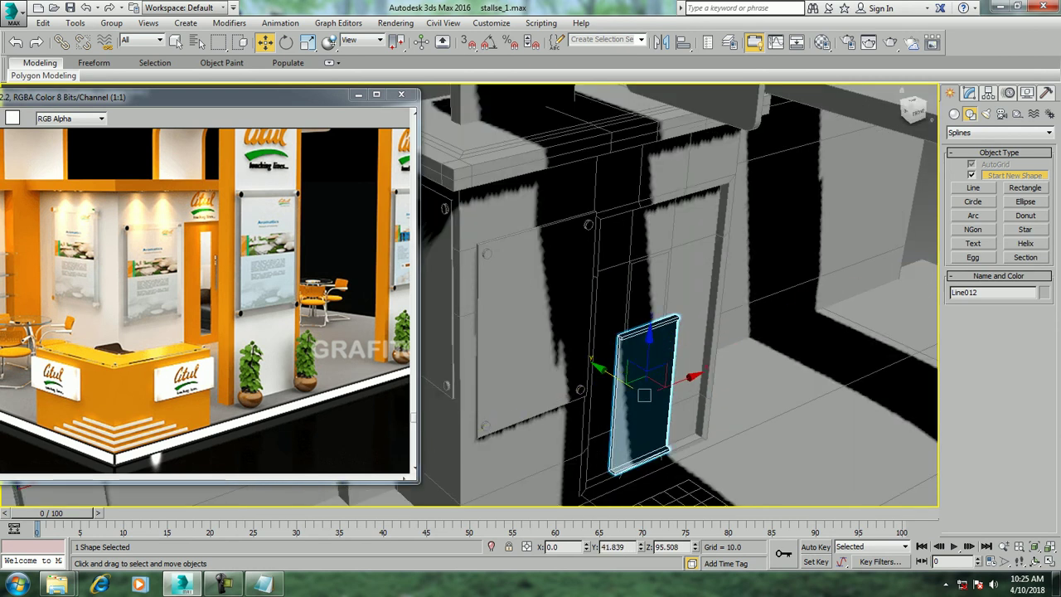
pyautogui.click(969, 93)
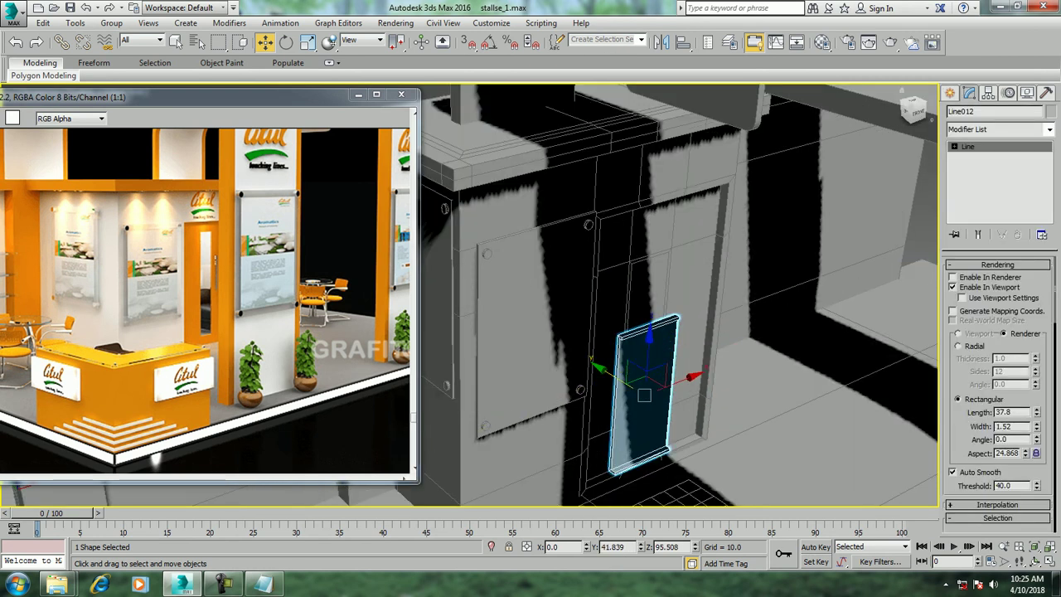
pyautogui.write('1.89')
pyautogui.press('Return')
# Rotate the handle line -270° about Z with angle snap on
pyautogui.press('e')
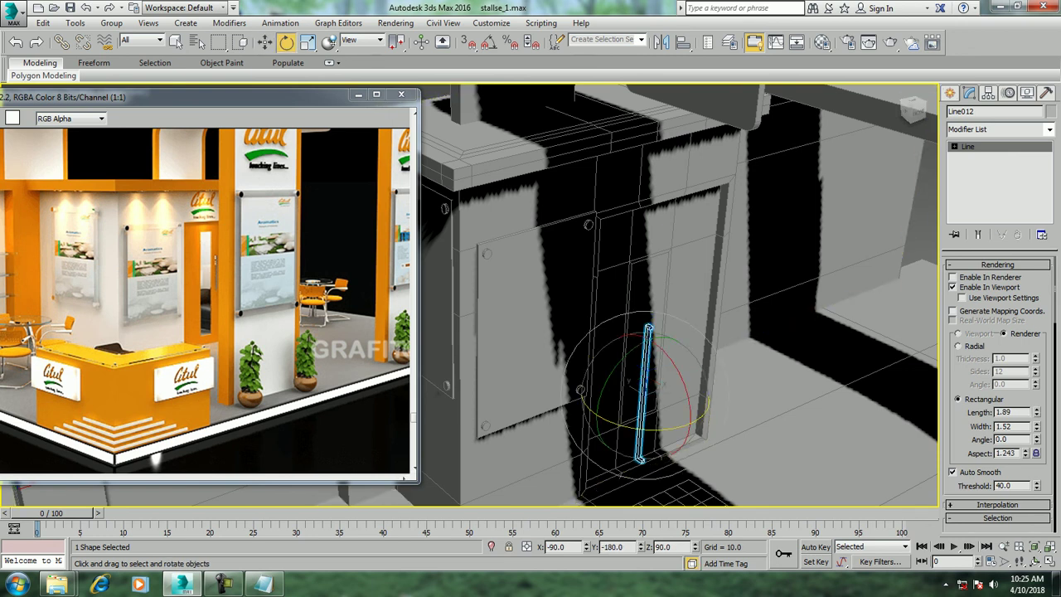
pyautogui.press('a')
pyautogui.moveTo(629, 427); pyautogui.dragTo(617, 427)
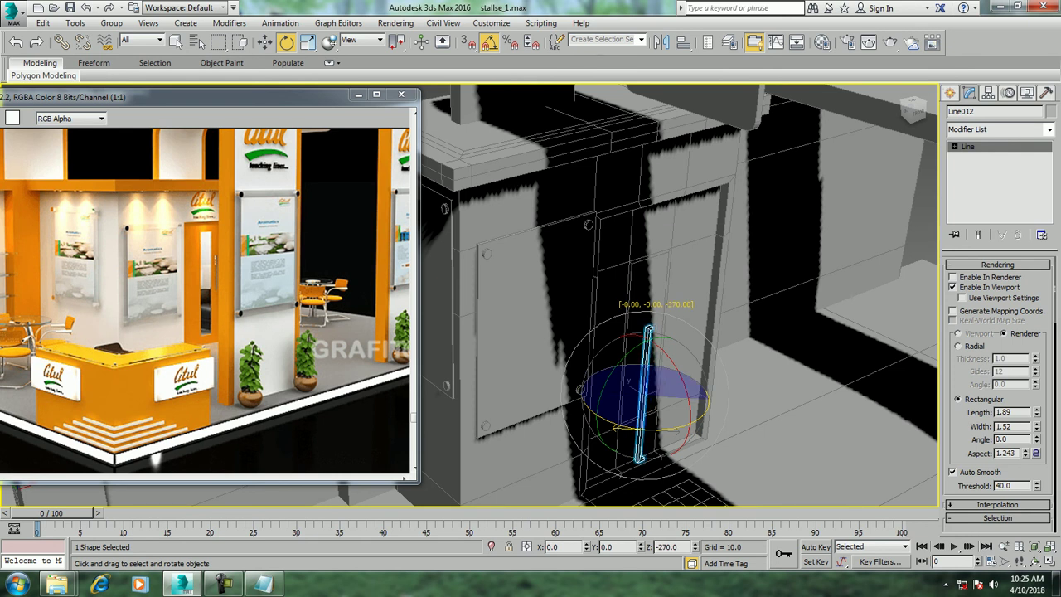
pyautogui.press('w')
pyautogui.keyDown('alt'); pyautogui.moveTo(618, 428); pyautogui.dragTo(663, 414, button='middle'); pyautogui.keyUp('alt')
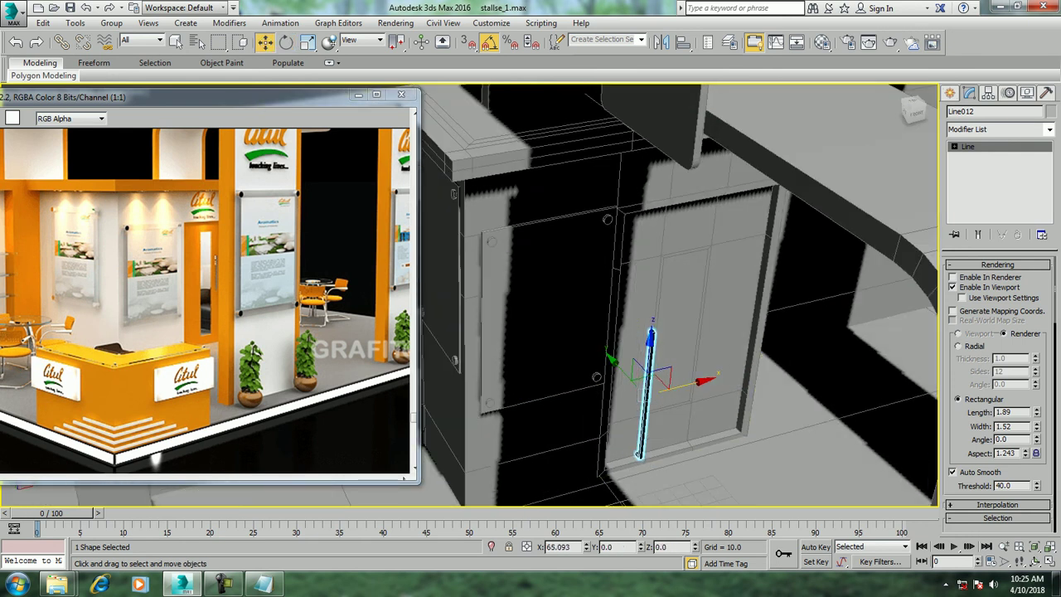
# Slide the handle line right onto the door, then shift it left into place
pyautogui.moveTo(680, 379); pyautogui.dragTo(808, 352)
pyautogui.keyDown('alt'); pyautogui.moveTo(808, 353); pyautogui.dragTo(746, 348, button='middle'); pyautogui.keyUp('alt')
pyautogui.press('r')
pyautogui.press('w')
pyautogui.keyDown('alt'); pyautogui.moveTo(746, 349); pyautogui.dragTo(771, 348, button='middle'); pyautogui.keyUp('alt')
pyautogui.moveTo(775, 336)
pyautogui.mouseDown()
pyautogui.moveTo(711, 331)
pyautogui.moveTo(701, 319)
pyautogui.mouseUp()
pyautogui.scroll(5, 701, 319)
pyautogui.moveTo(700, 319)
pyautogui.keyDown('alt'); pyautogui.mouseDown(button='middle')
pyautogui.moveTo(605, 319)
pyautogui.moveTo(651, 311)
pyautogui.mouseUp(button='middle'); pyautogui.keyUp('alt')
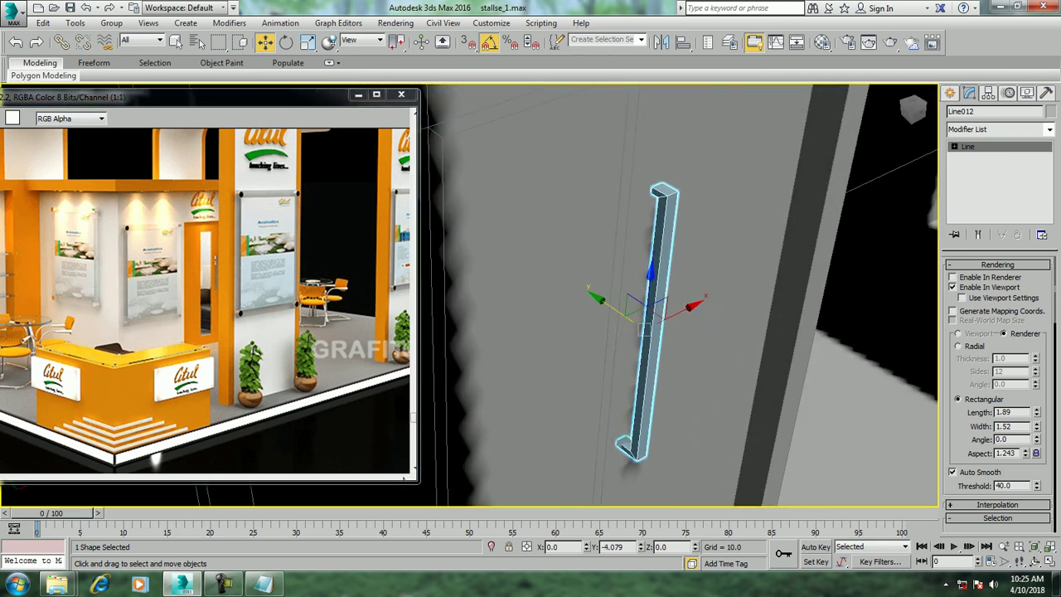
pyautogui.press('1')
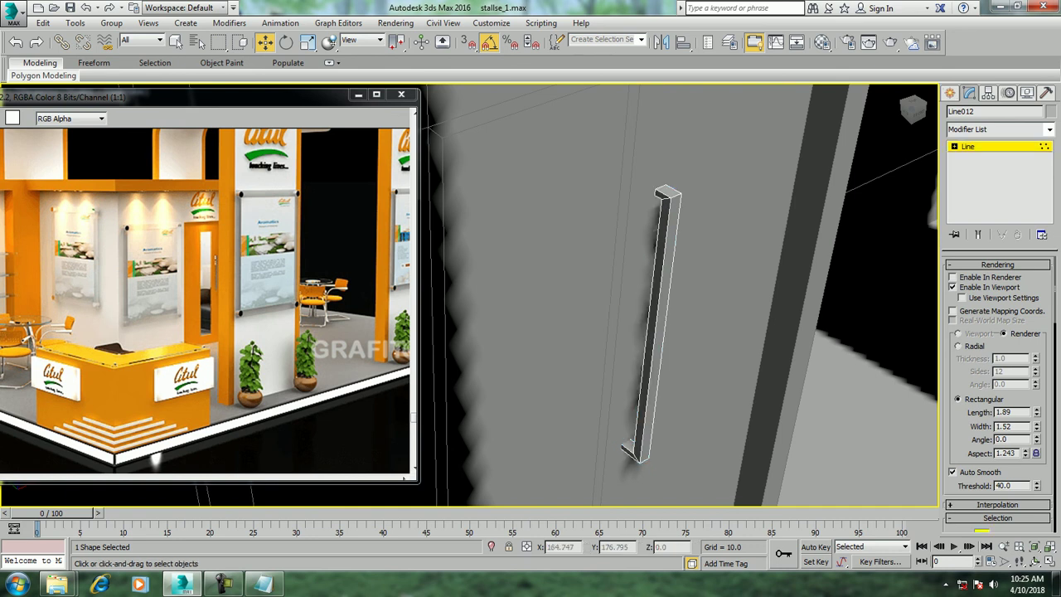
# In Vertex mode with wireframe display, select the handle's top vertex and move it along Y
pyautogui.press('1')
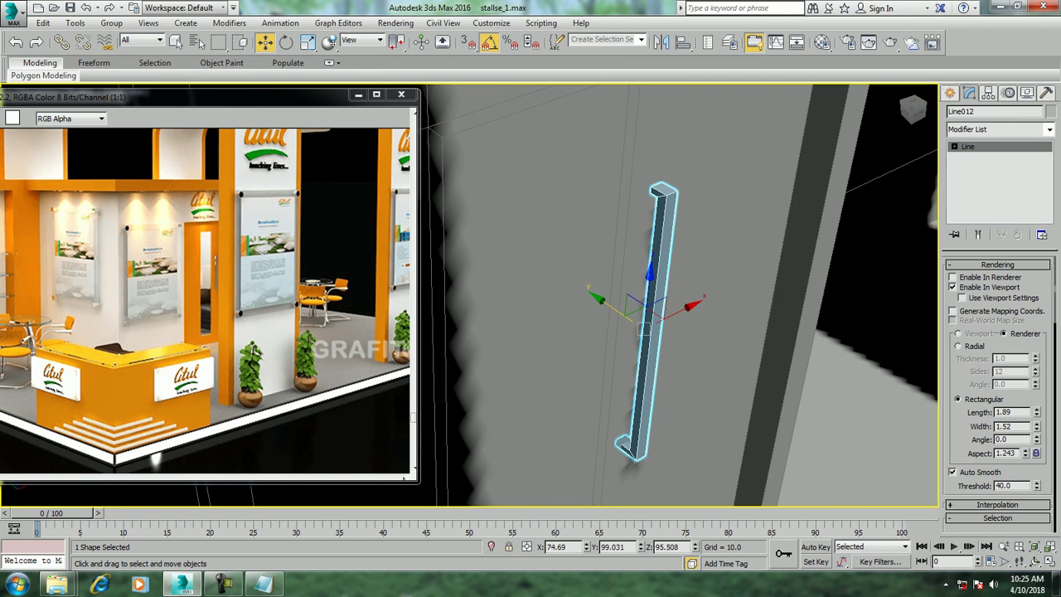
pyautogui.press('1')
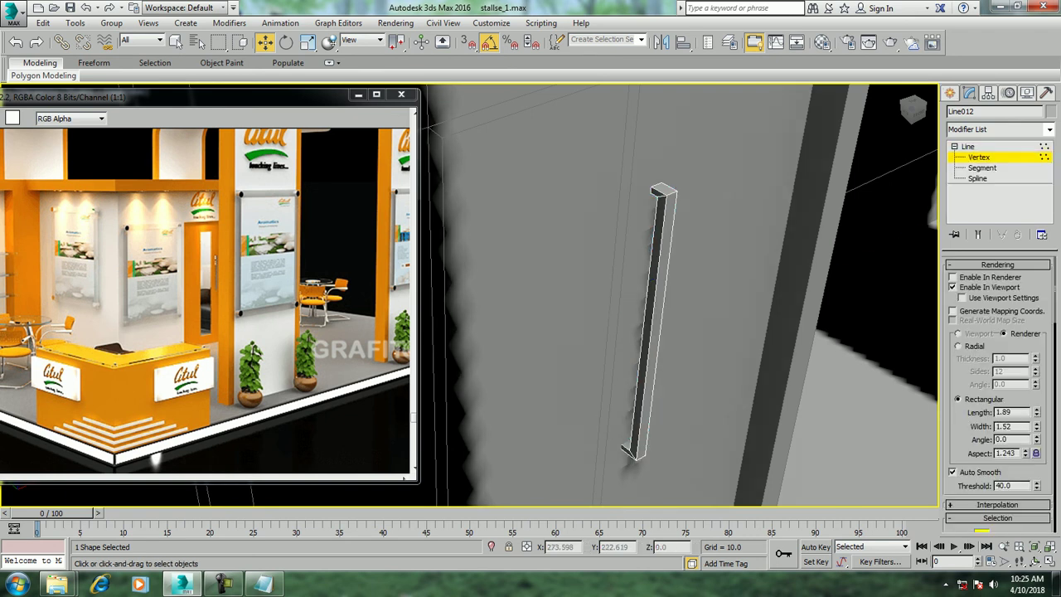
pyautogui.press('F3')
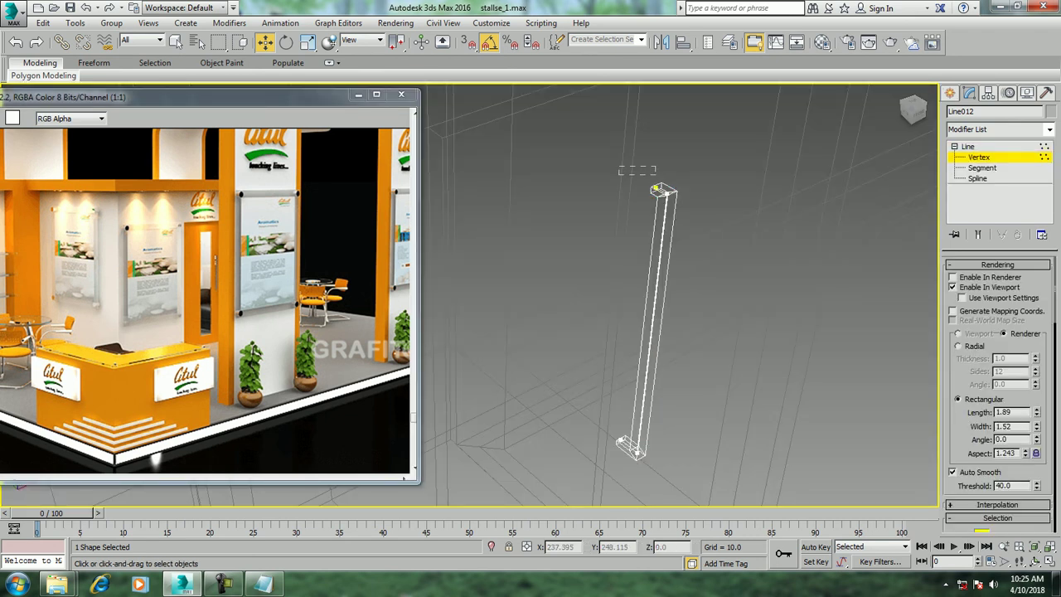
pyautogui.moveTo(658, 190); pyautogui.dragTo(632, 154)
pyautogui.press('F3')
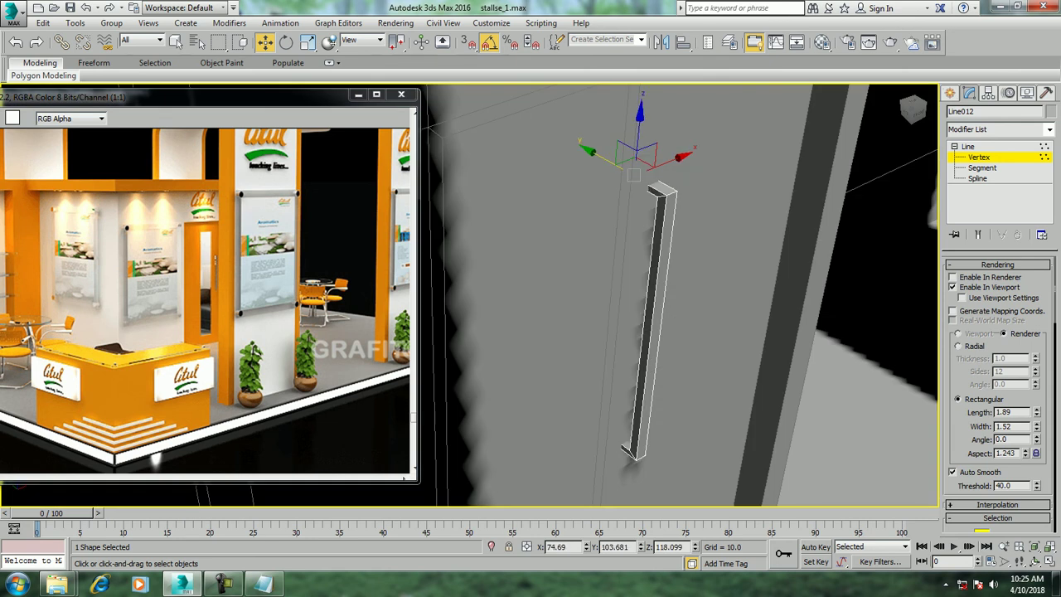
pyautogui.press('F3')
pyautogui.press('F3')
pyautogui.moveTo(628, 158); pyautogui.dragTo(646, 159)
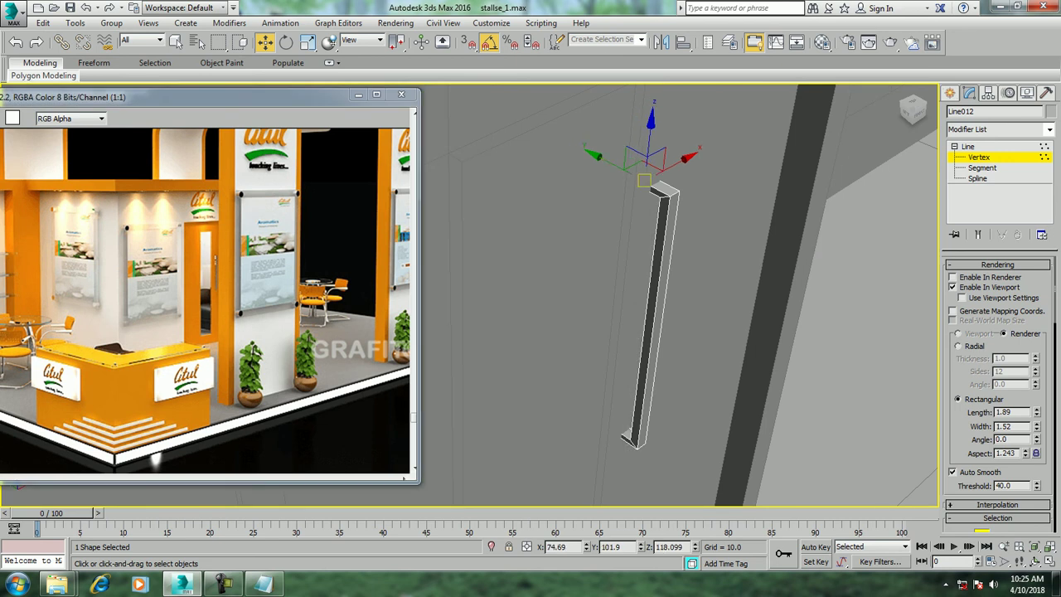
pyautogui.press('F3')
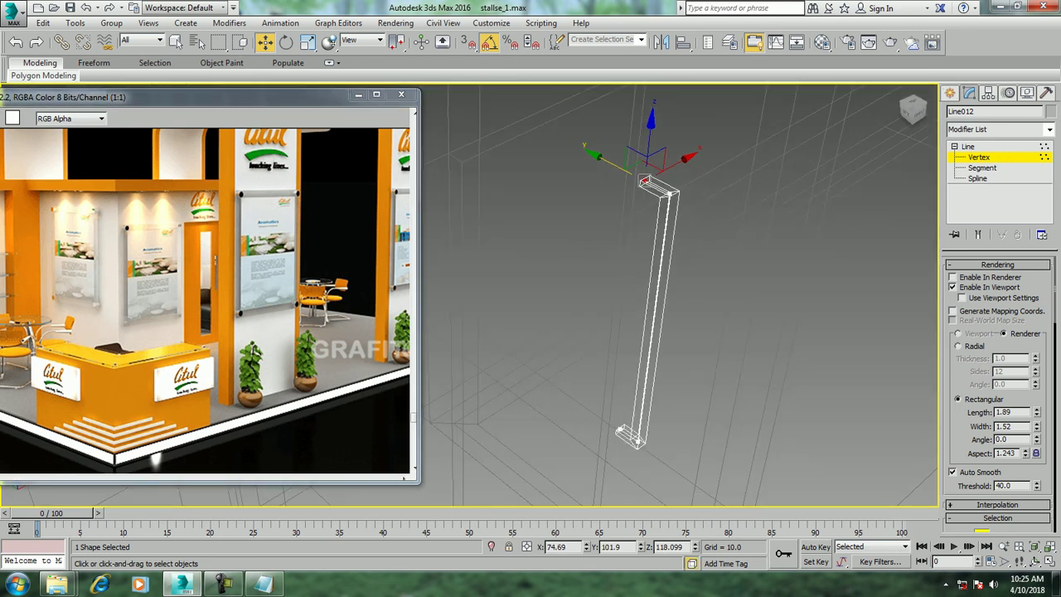
pyautogui.moveTo(652, 154); pyautogui.dragTo(677, 170)
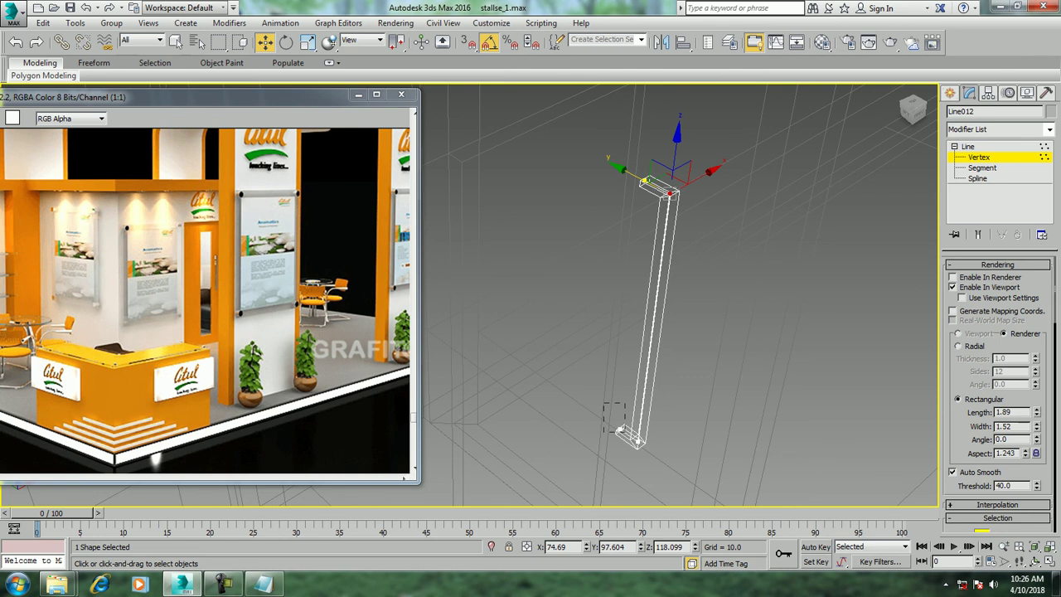
# Select the handle's bottom and top vertices and enable Fillet for corner rounding
pyautogui.moveTo(603, 404); pyautogui.dragTo(627, 432)
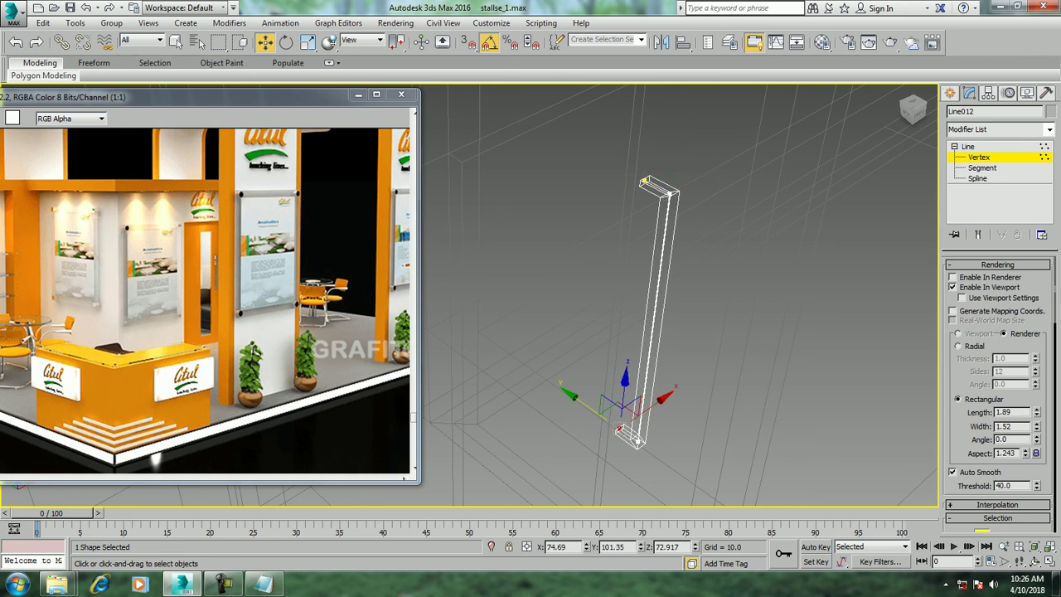
pyautogui.press('F3')
pyautogui.click(671, 177)
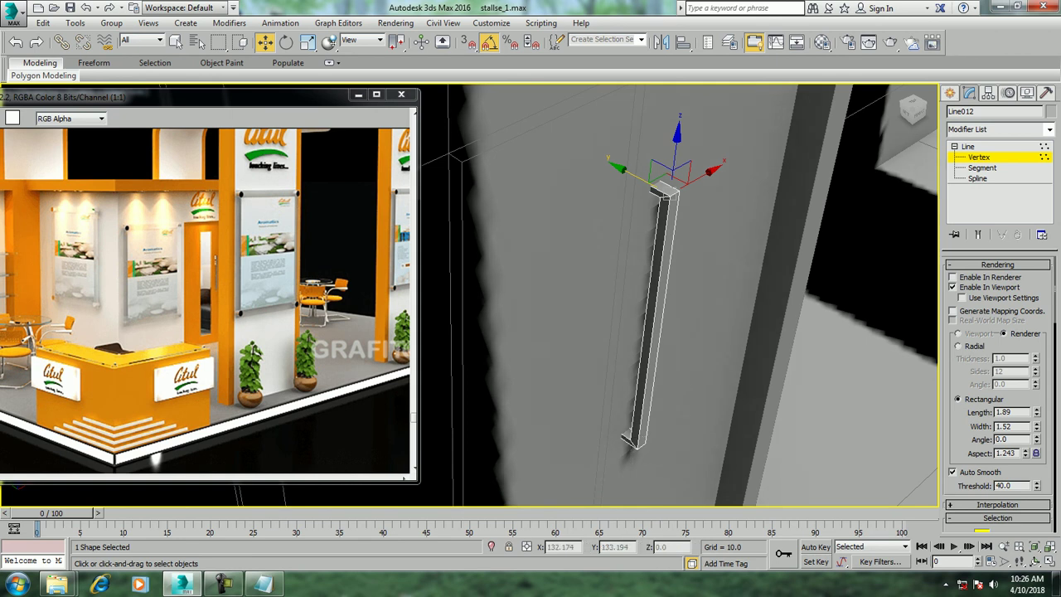
pyautogui.press('F3')
pyautogui.press('F3')
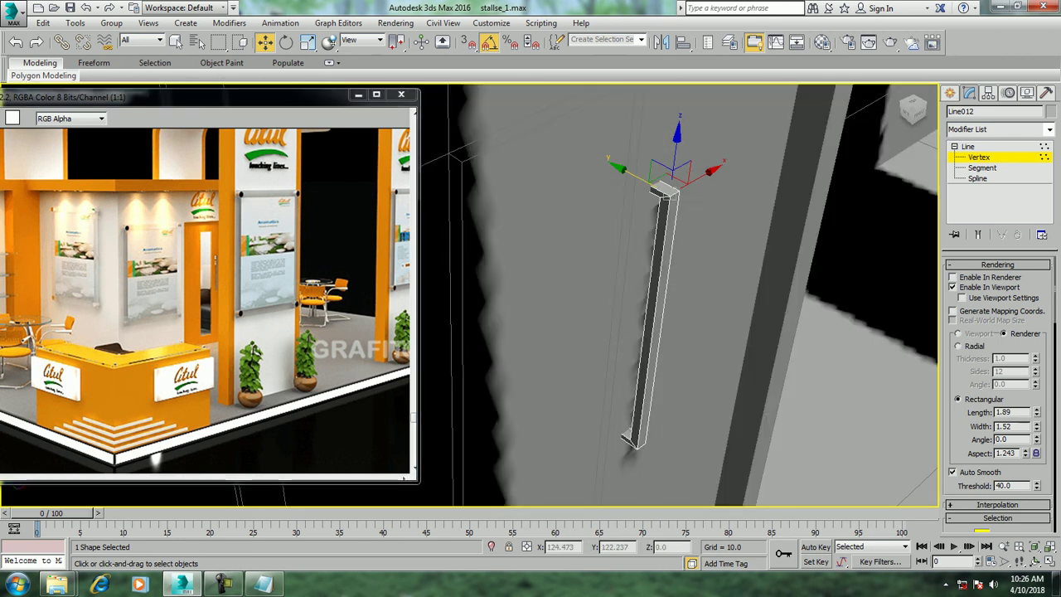
pyautogui.scroll(-5, 996, 396)
pyautogui.scroll(-5, 996, 397)
pyautogui.scroll(-3, 972, 381)
pyautogui.scroll(-3, 971, 382)
pyautogui.scroll(-2, 971, 382)
pyautogui.click(972, 382)
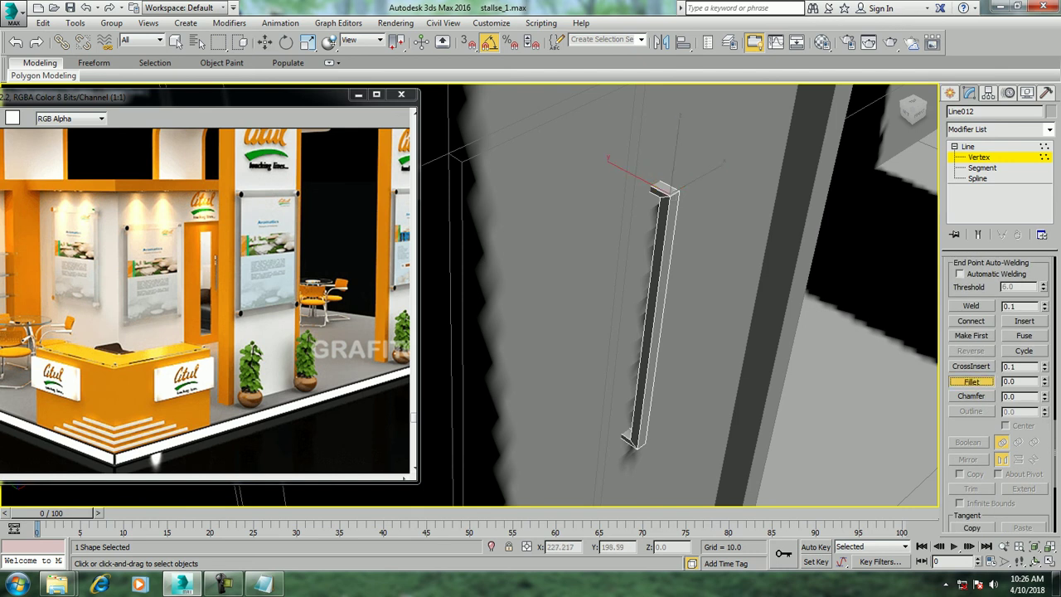
# Fillet the handle's bent corners to about 3.6 and move it onto the recessed door
pyautogui.moveTo(630, 438); pyautogui.dragTo(631, 431)
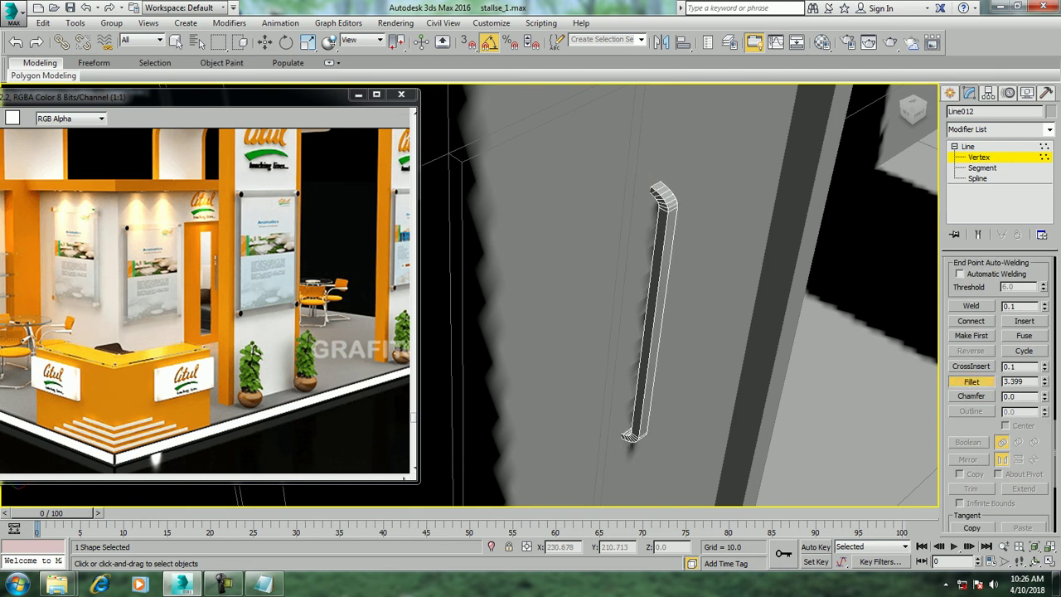
pyautogui.click(968, 146)
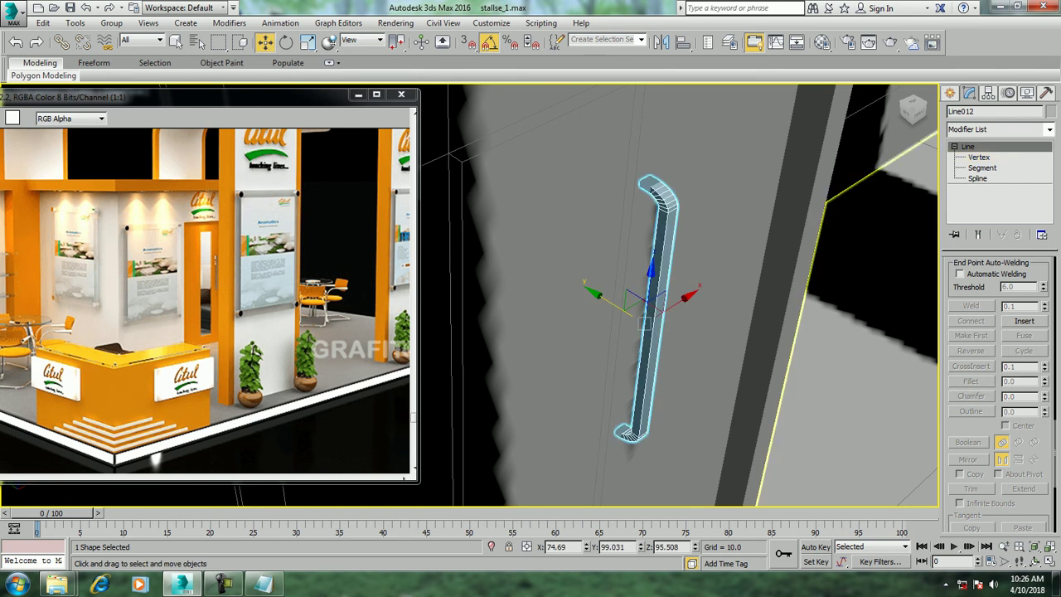
pyautogui.keyDown('alt'); pyautogui.moveTo(679, 298); pyautogui.dragTo(514, 348, button='middle'); pyautogui.keyUp('alt')
pyautogui.keyDown('alt'); pyautogui.moveTo(630, 315); pyautogui.dragTo(580, 323, button='middle'); pyautogui.keyUp('alt')
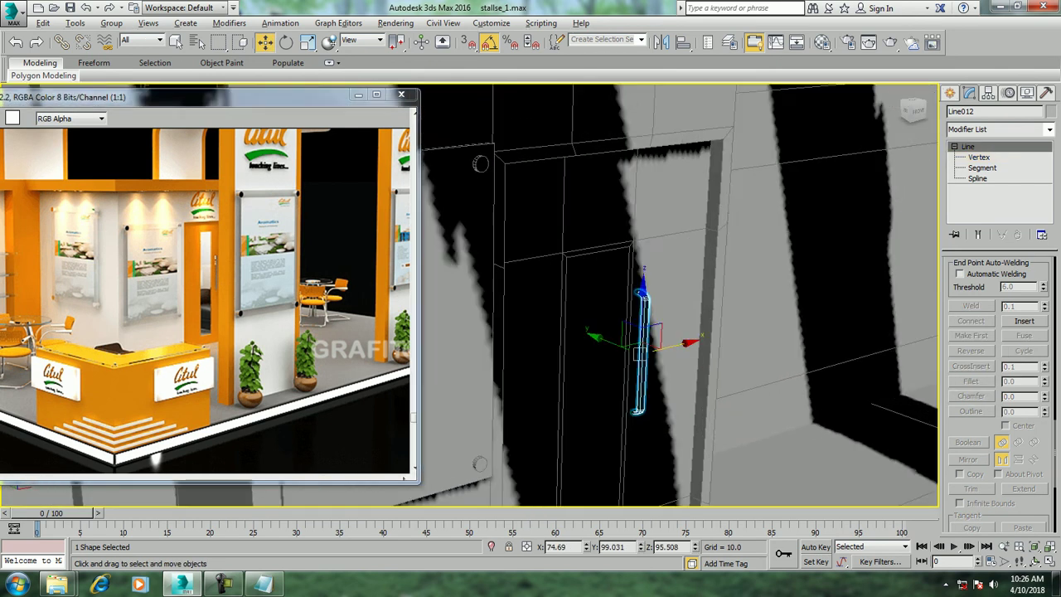
pyautogui.scroll(3, 672, 332)
pyautogui.moveTo(696, 330); pyautogui.dragTo(725, 322)
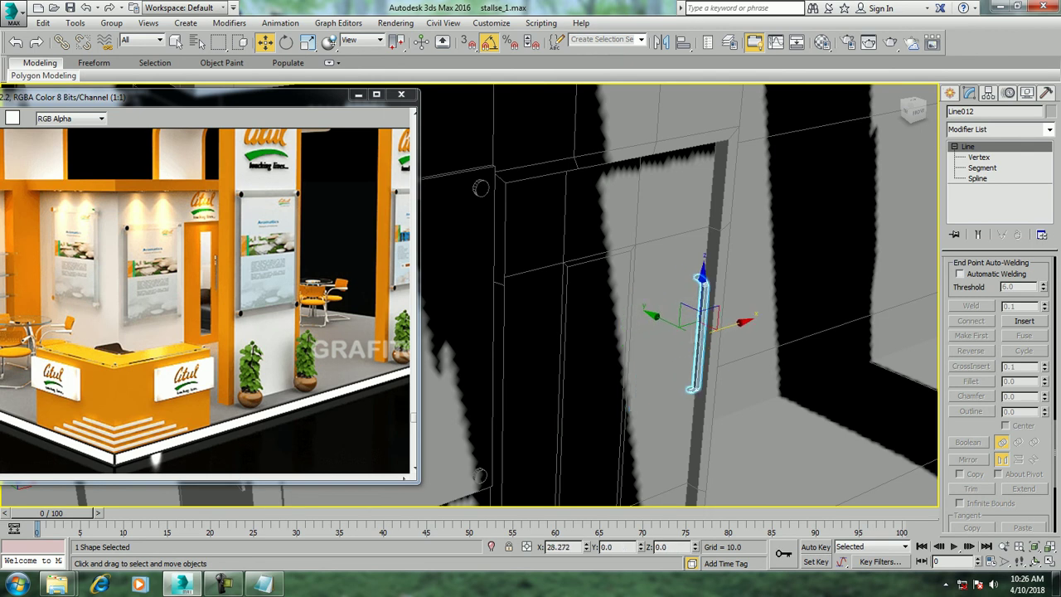
pyautogui.keyDown('alt'); pyautogui.moveTo(696, 332); pyautogui.dragTo(605, 336, button='middle'); pyautogui.keyUp('alt')
pyautogui.scroll(2, 663, 315)
pyautogui.scroll(2, 655, 307)
pyautogui.scroll(-2, 655, 307)
# Give the handle a new object colour, then select every booth object
pyautogui.click(1050, 111)
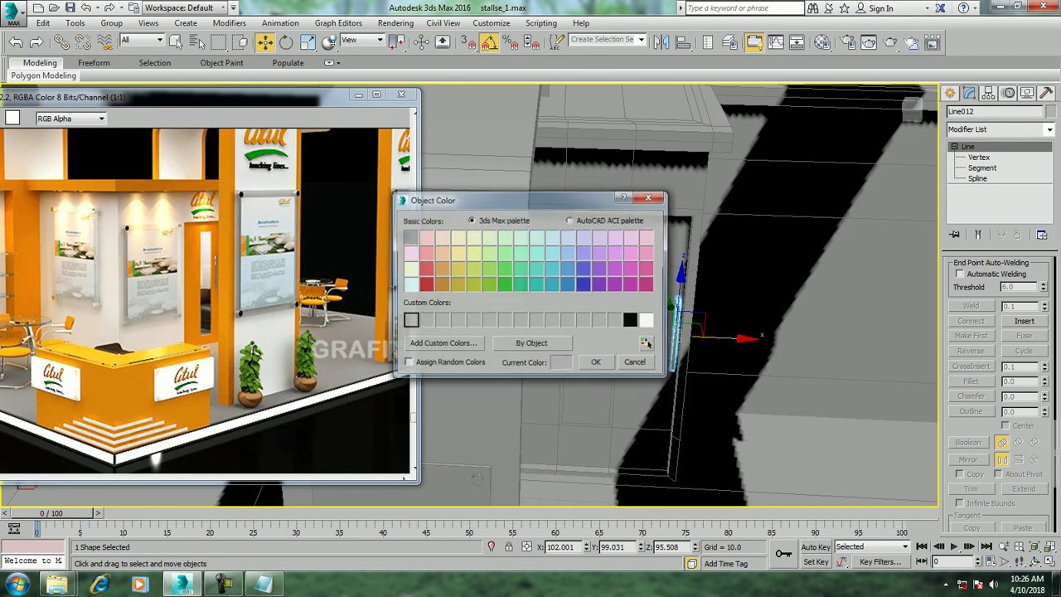
pyautogui.click(611, 319)
pyautogui.click(595, 362)
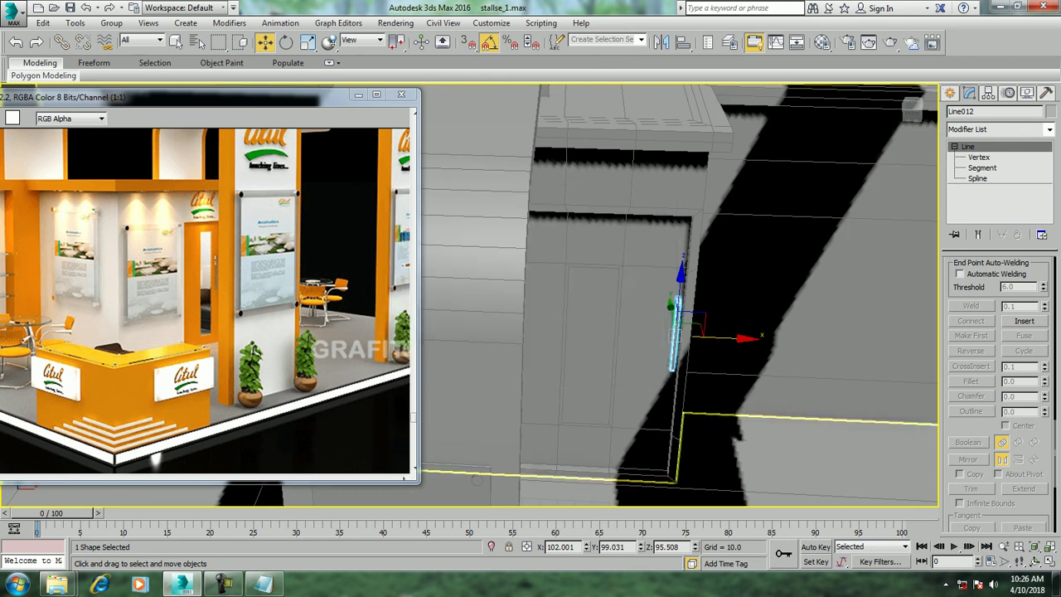
pyautogui.hotkey('ctrl', 'a')
pyautogui.scroll(-3, 663, 315)
pyautogui.scroll(-2, 664, 315)
pyautogui.keyDown('alt'); pyautogui.moveTo(680, 315); pyautogui.dragTo(617, 281, button='middle'); pyautogui.keyUp('alt')
# Convert all 52 selected objects to Editable Poly, deselect them, and save stallse_1.max
pyautogui.rightClick(617, 282)
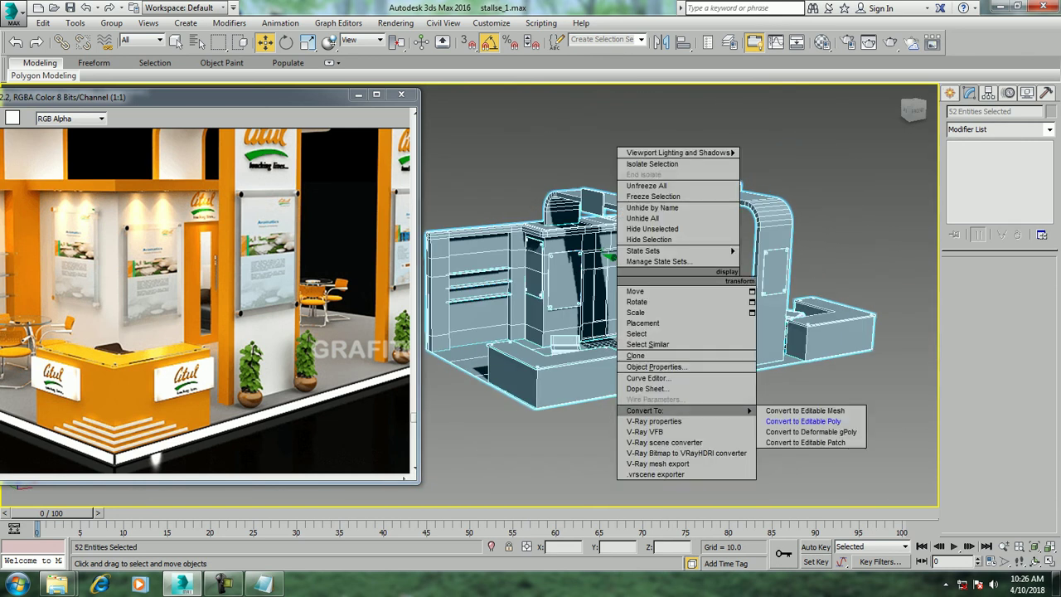
pyautogui.click(809, 422)
pyautogui.hotkey('ctrl', 'd')
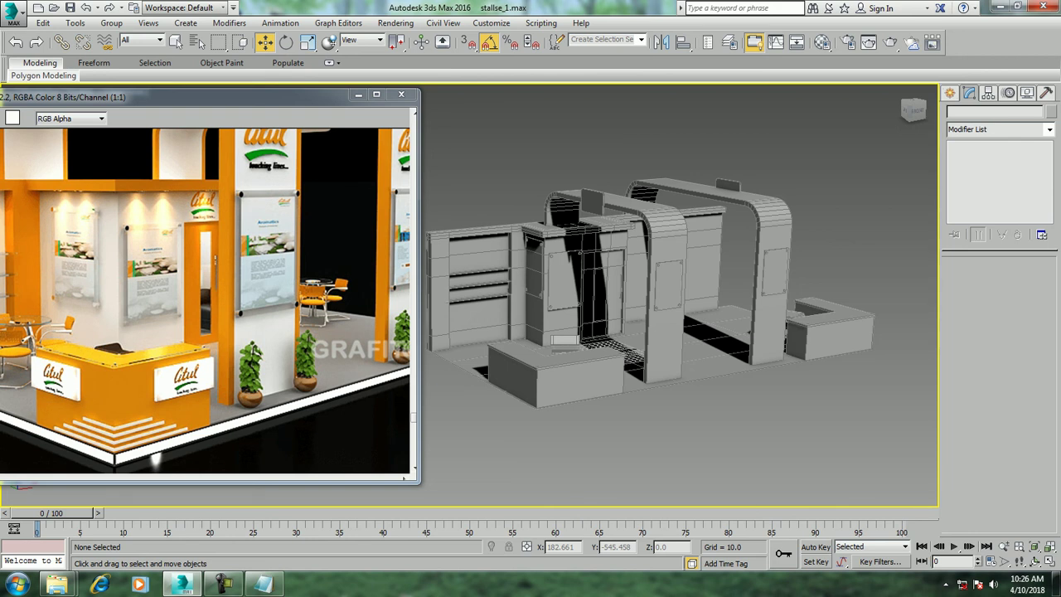
pyautogui.hotkey('ctrl', 's')
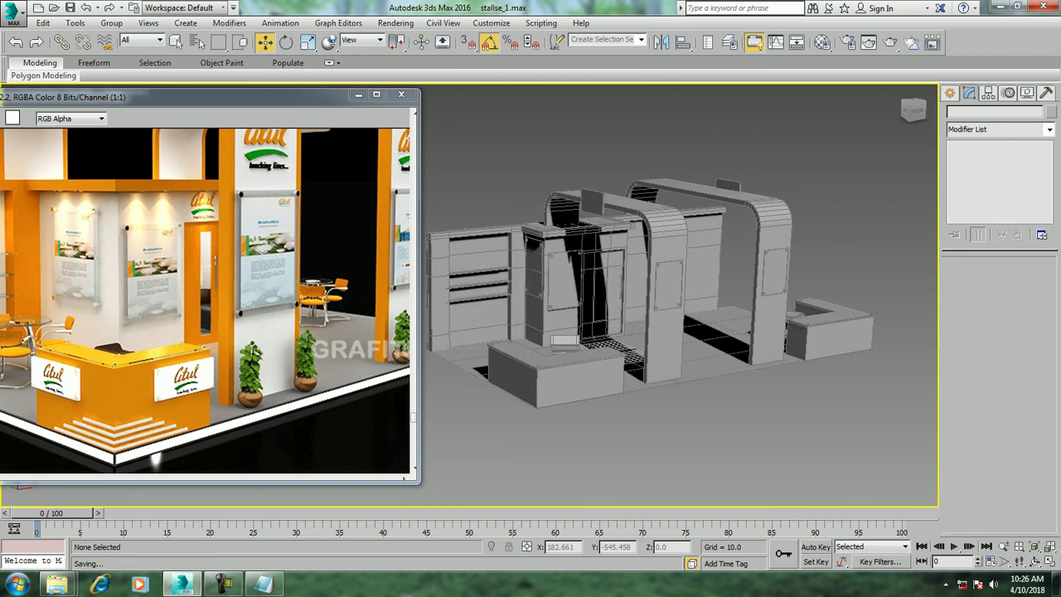
pyautogui.moveTo(679, 348)
pyautogui.keyDown('alt'); pyautogui.mouseDown(button='middle')
pyautogui.moveTo(679, 241)
pyautogui.moveTo(597, 257)
pyautogui.mouseUp(button='middle'); pyautogui.keyUp('alt')
pyautogui.scroll(3, 680, 298)
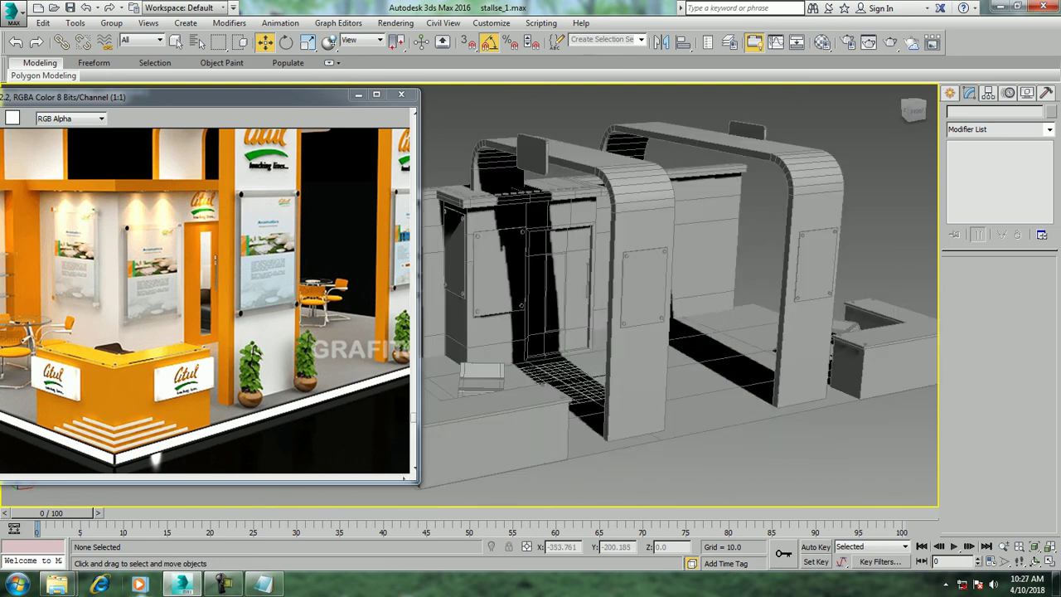
# In the Notepad notes, type 'Thanks for watching' on a new line after 'Lets get started'
pyautogui.click(263, 584)
pyautogui.click(337, 154)
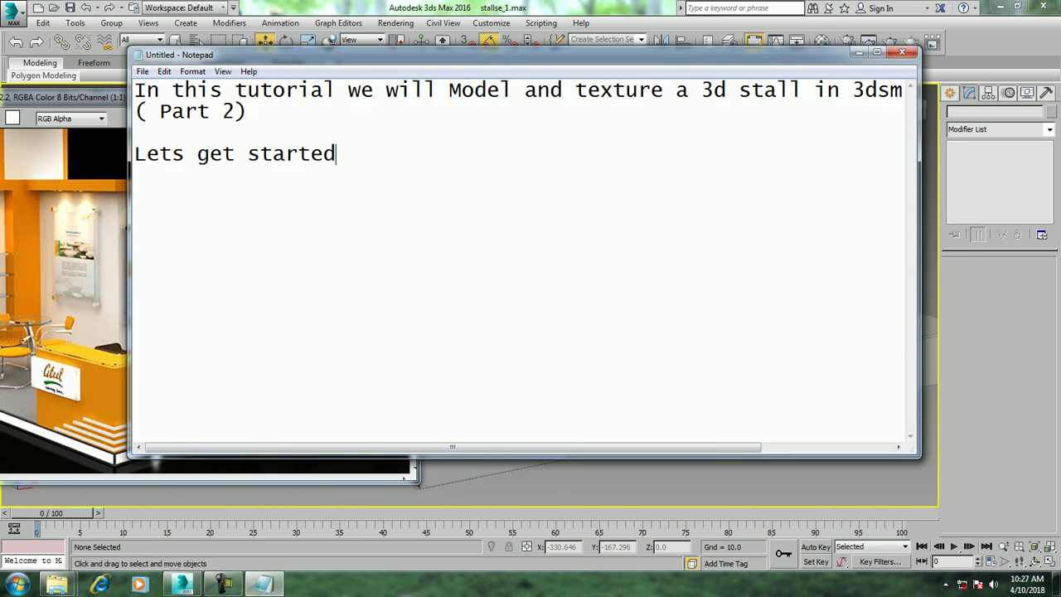
pyautogui.press('Return')
pyautogui.press('Return')
pyautogui.write('Thanks for watching')
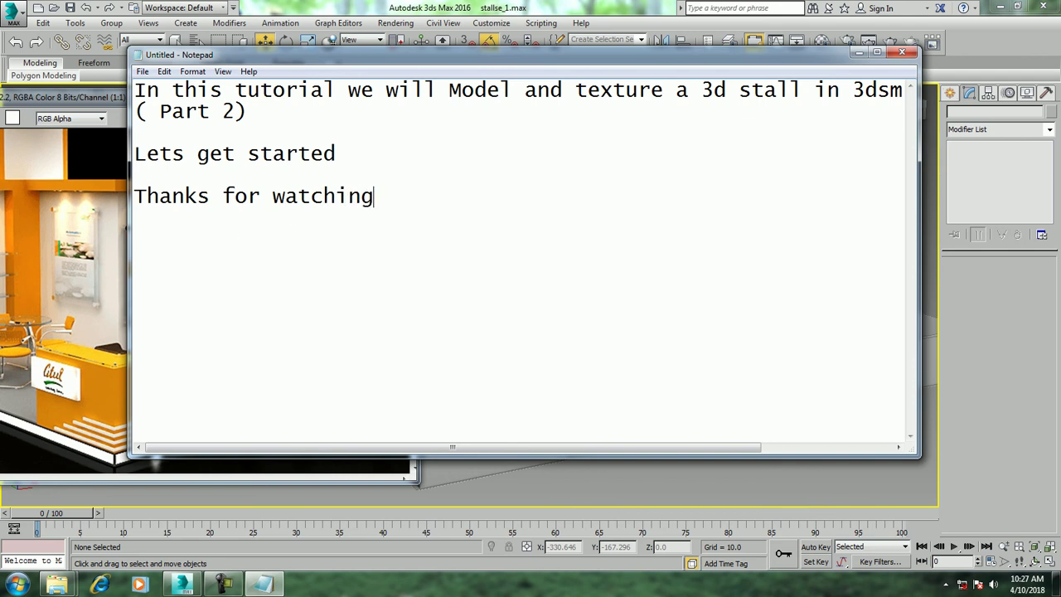